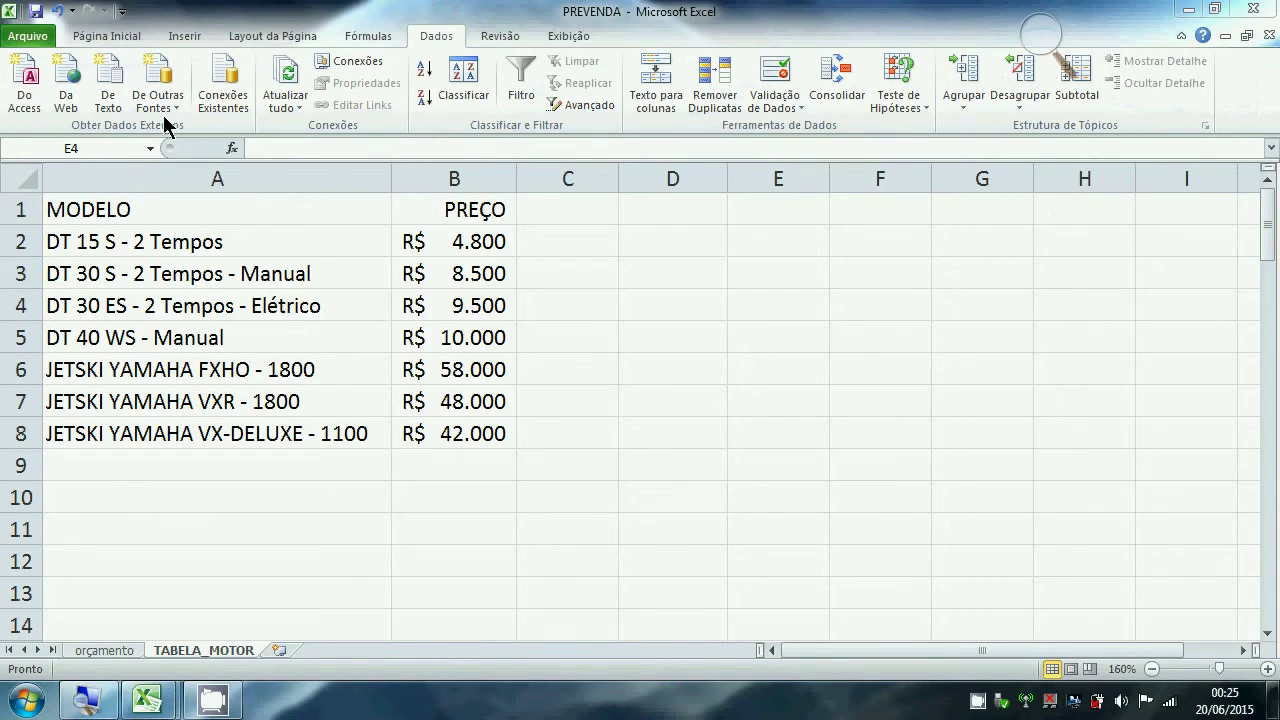
- Start importing the text file dados_do_cadastro into the TABELA_MOTOR sheet
click(111, 97)
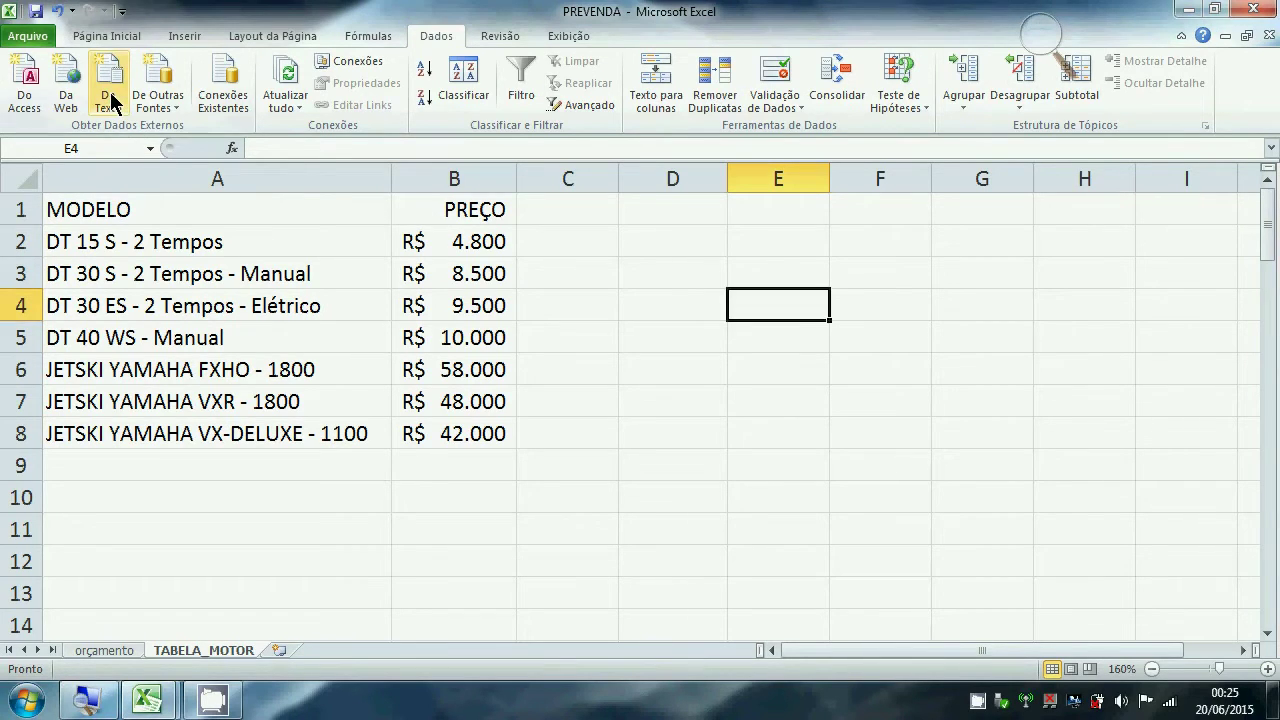
click(111, 97)
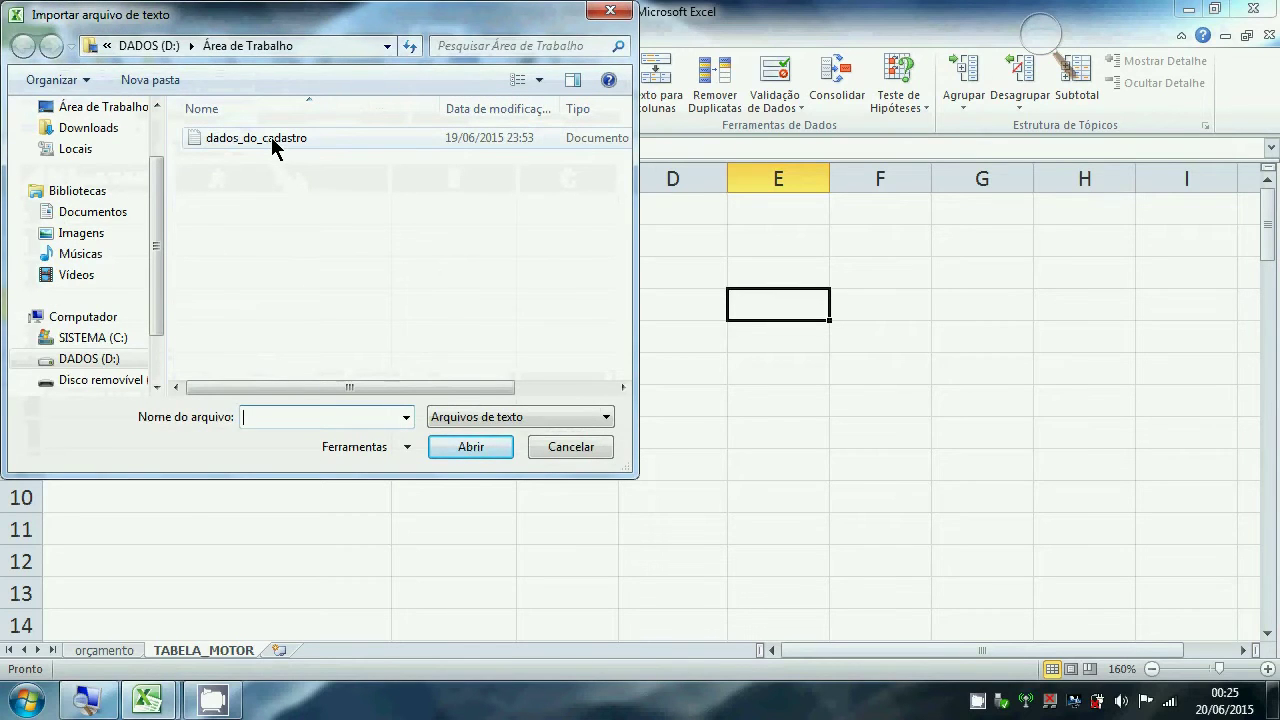
click(318, 139)
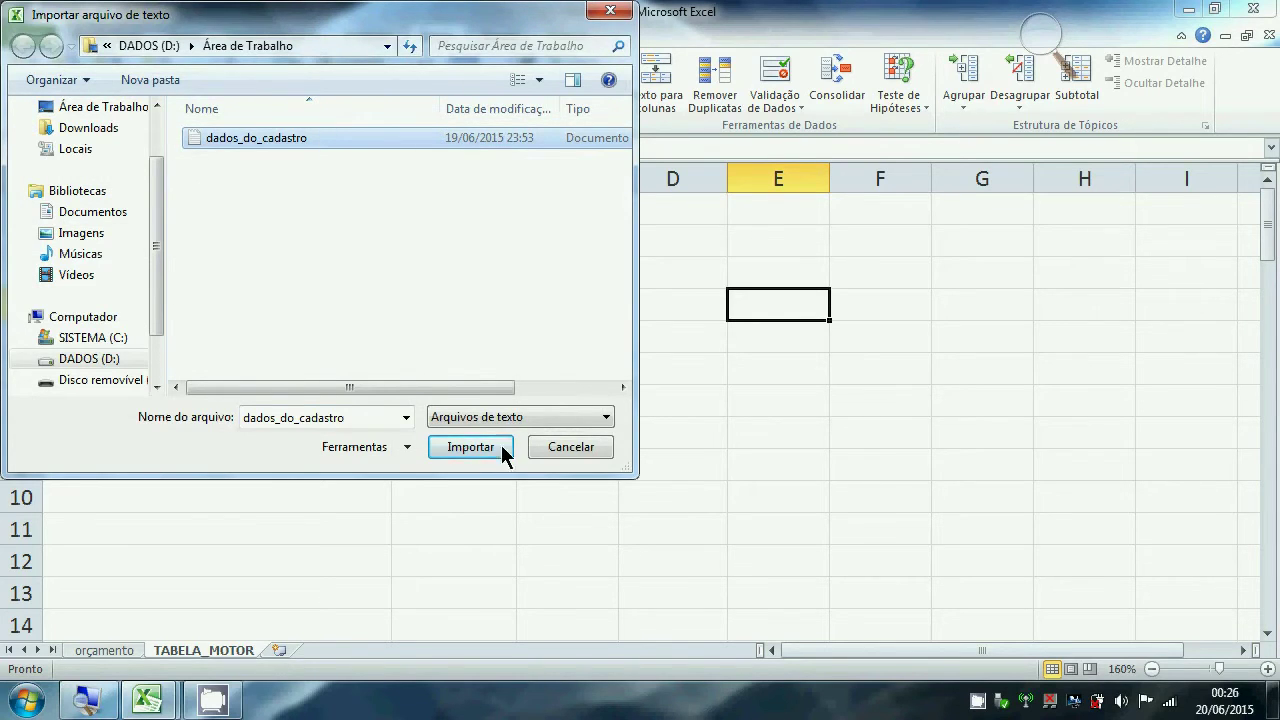
click(470, 446)
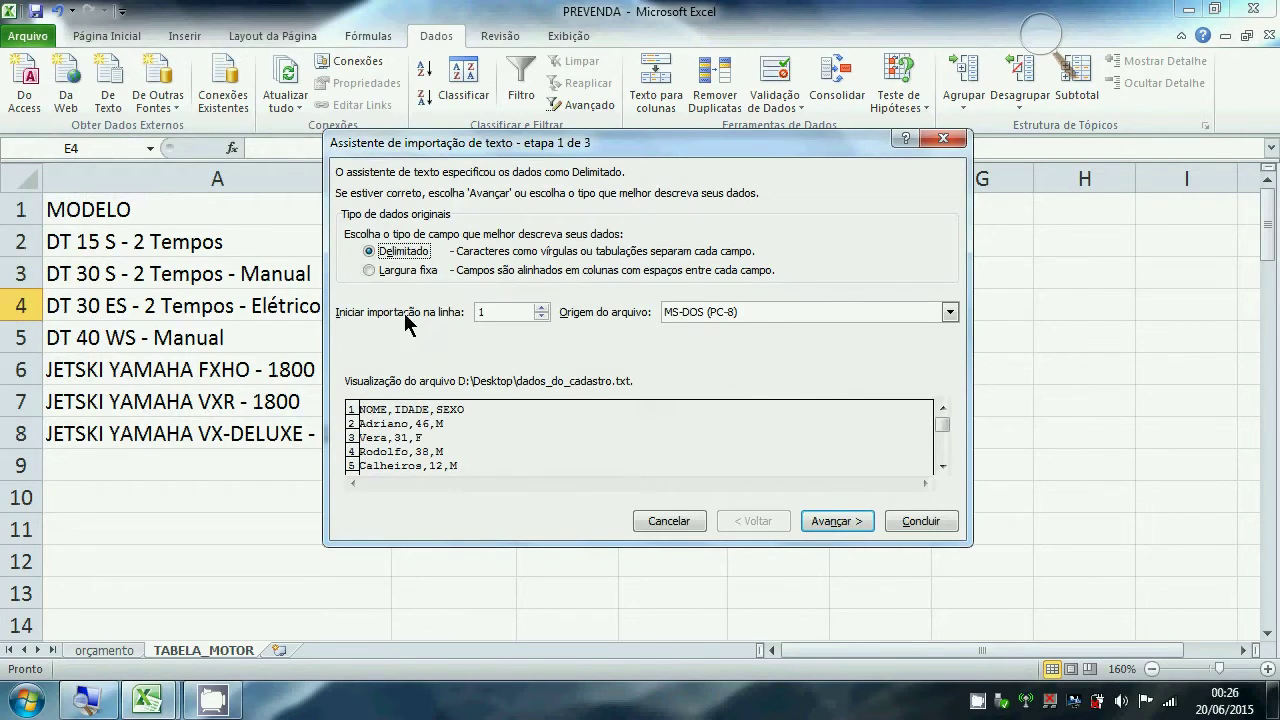
- Complete the text import as fixed-width data in General format, placing it in the existing sheet at cell E4
click(392, 271)
click(832, 521)
click(834, 521)
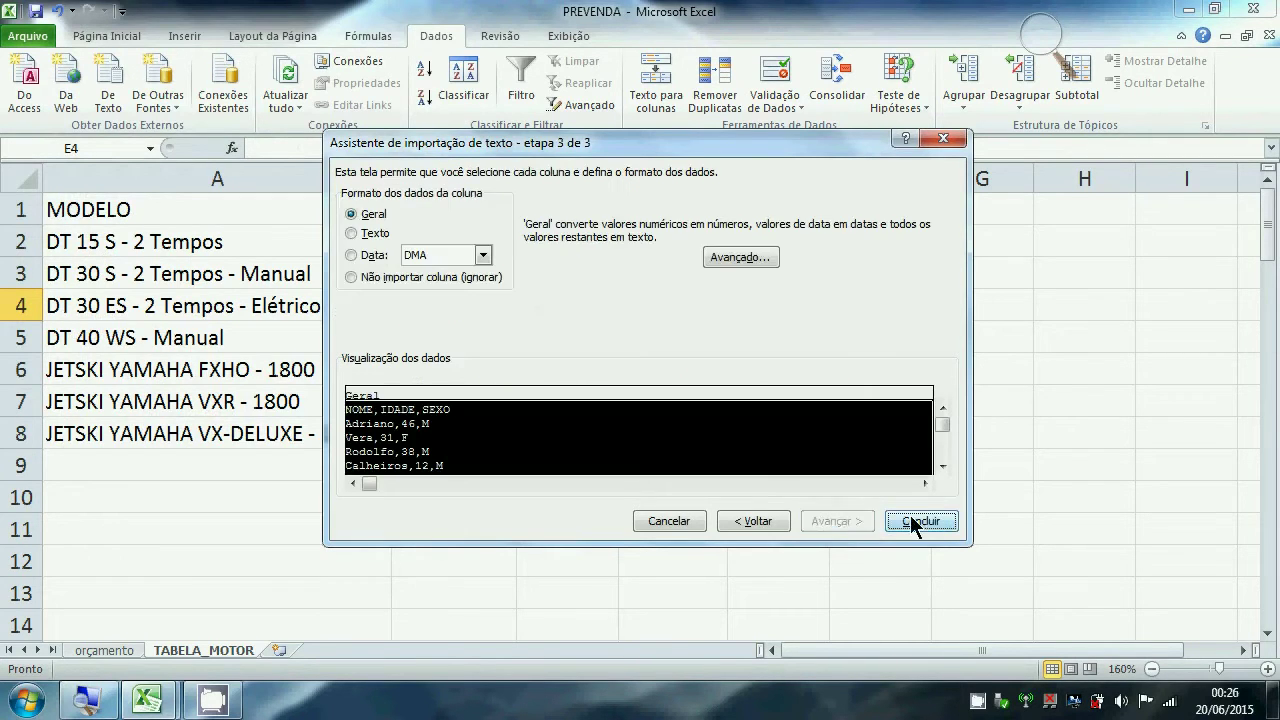
click(912, 519)
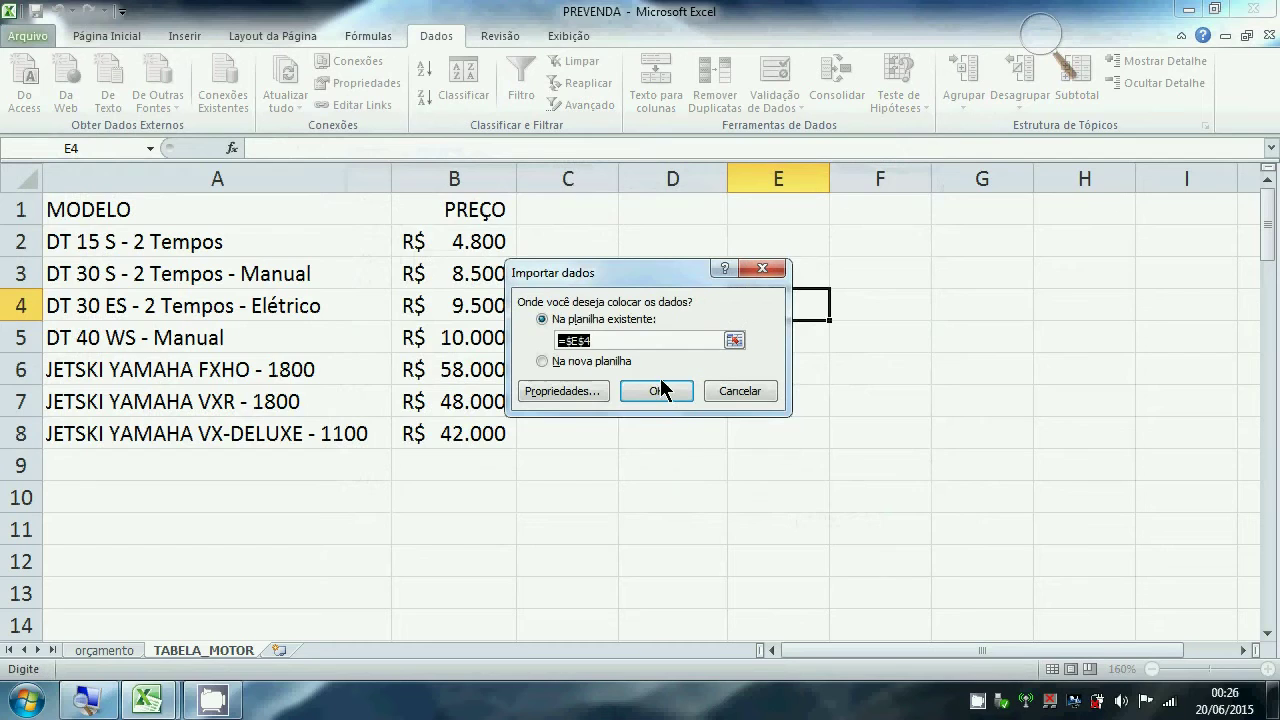
click(656, 390)
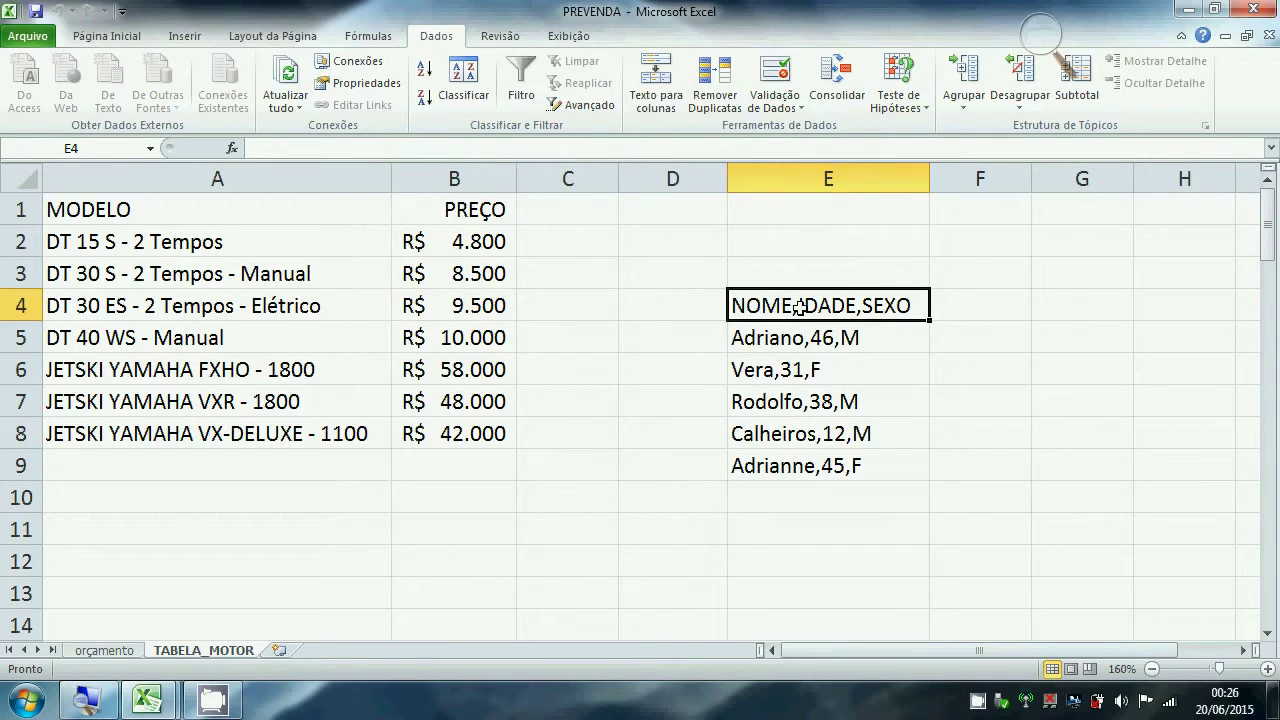
- Try to split the range E4:G9 with Text to Columns
drag(800, 307, 807, 470)
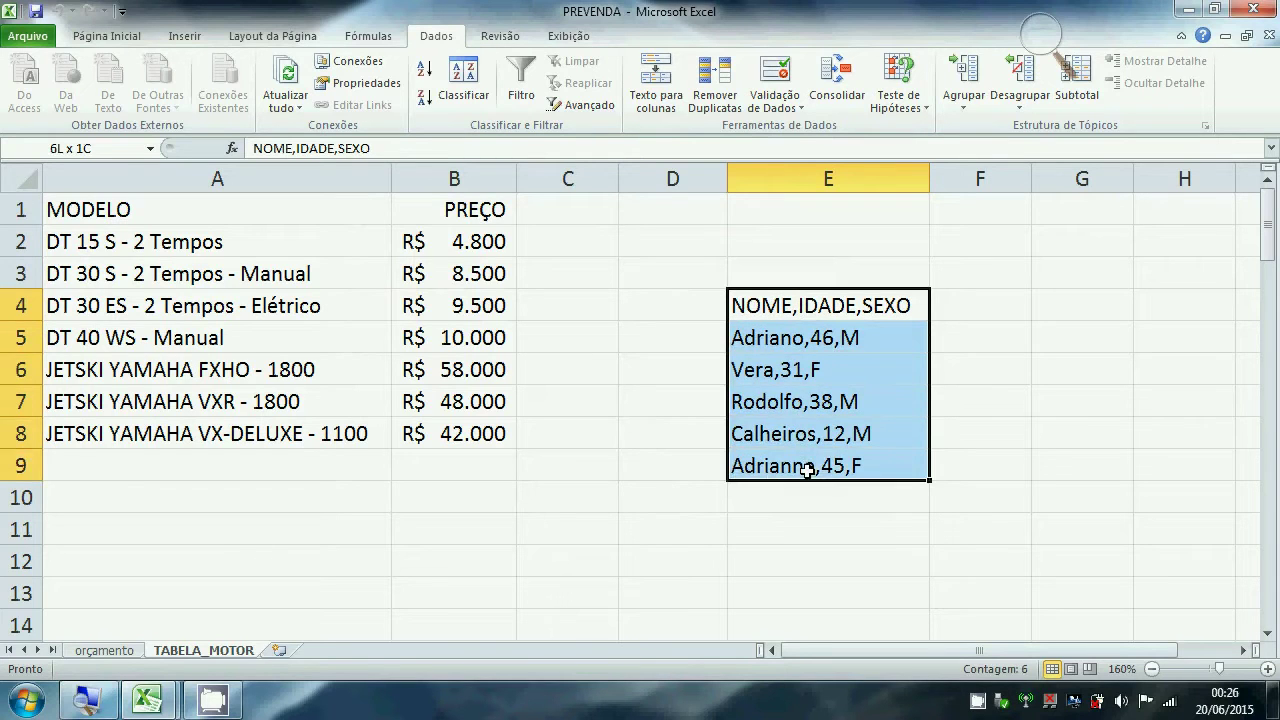
click(814, 308)
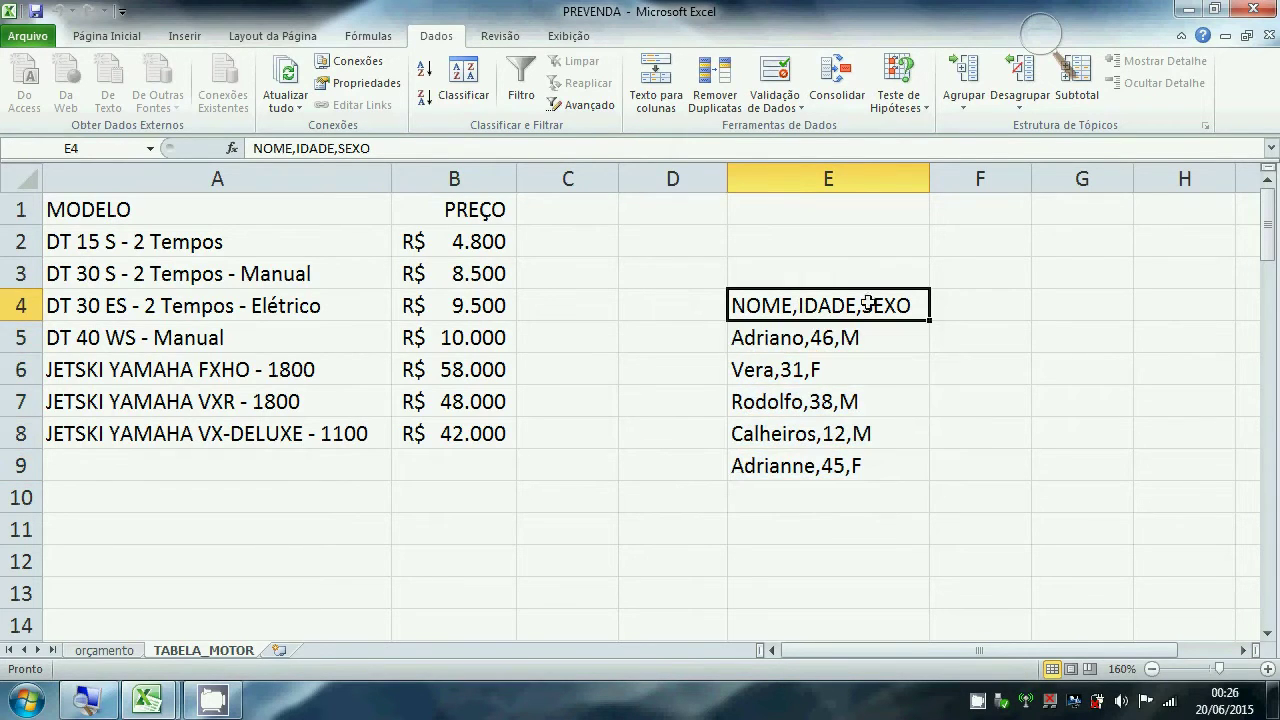
drag(868, 304, 1063, 471)
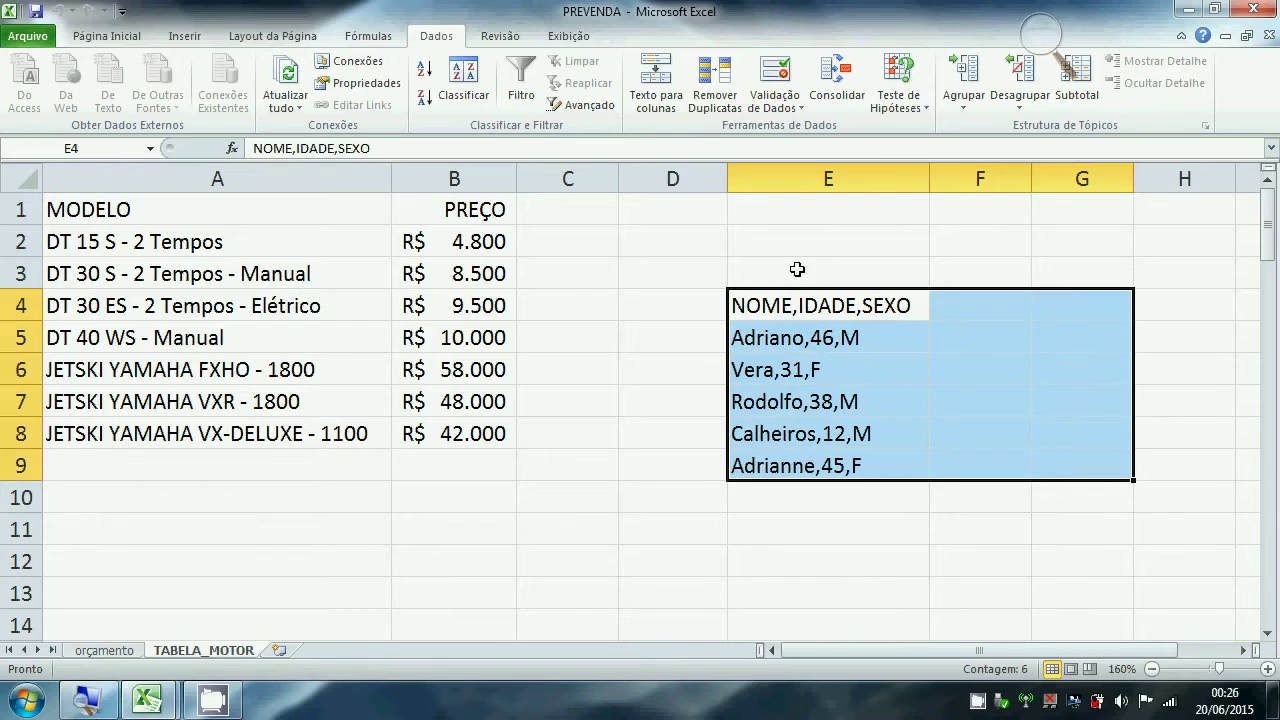
click(664, 108)
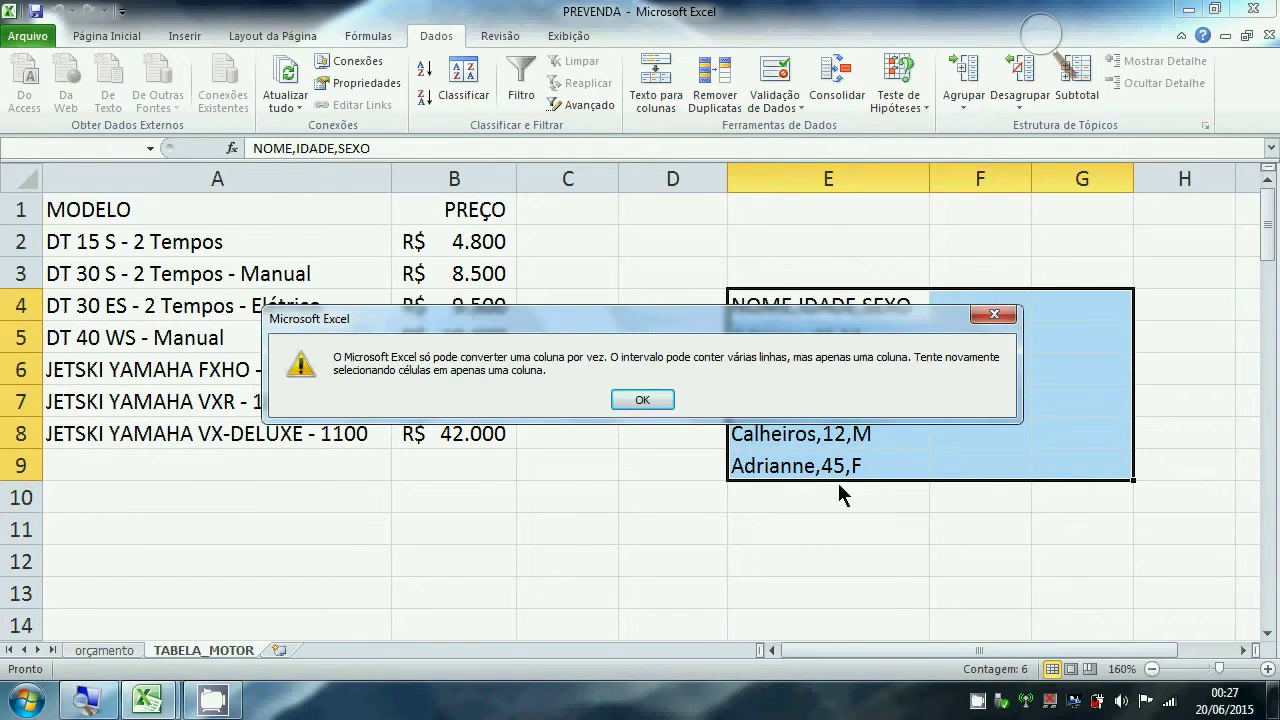
click(627, 398)
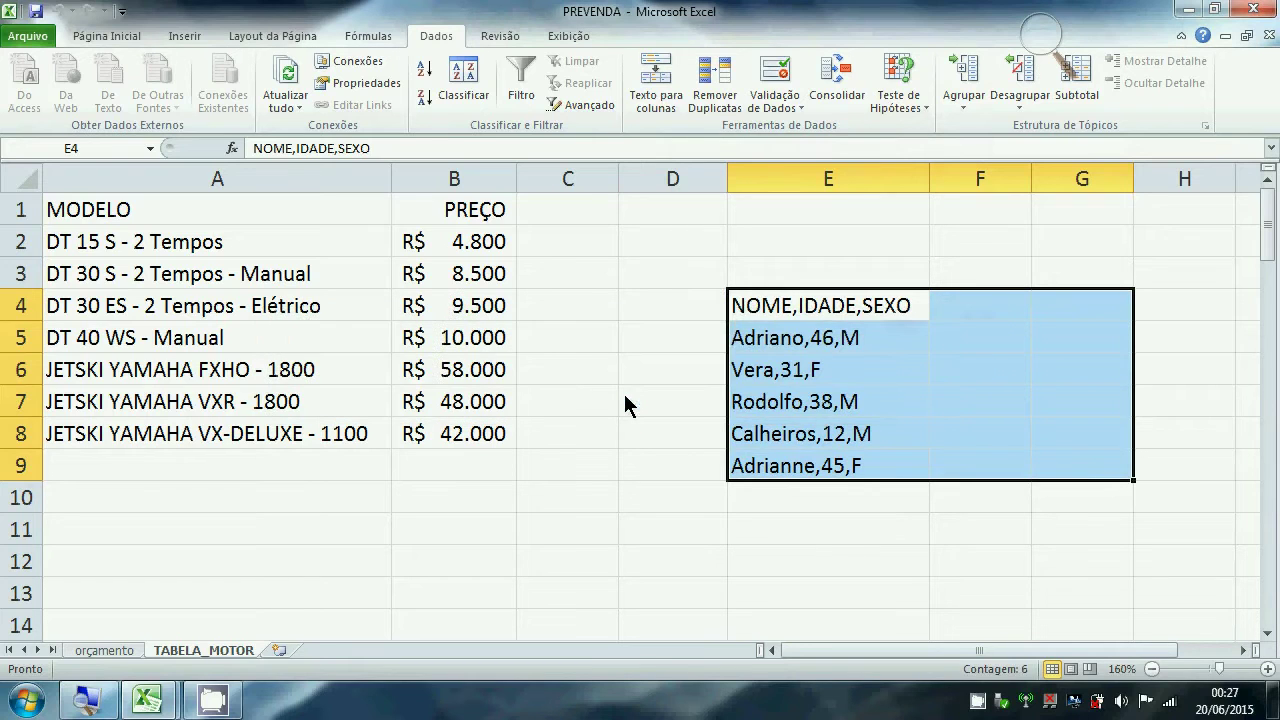
- Split the imported text in E4:E9 into separate columns as delimited data, using only the comma as delimiter
click(843, 314)
drag(843, 314, 829, 471)
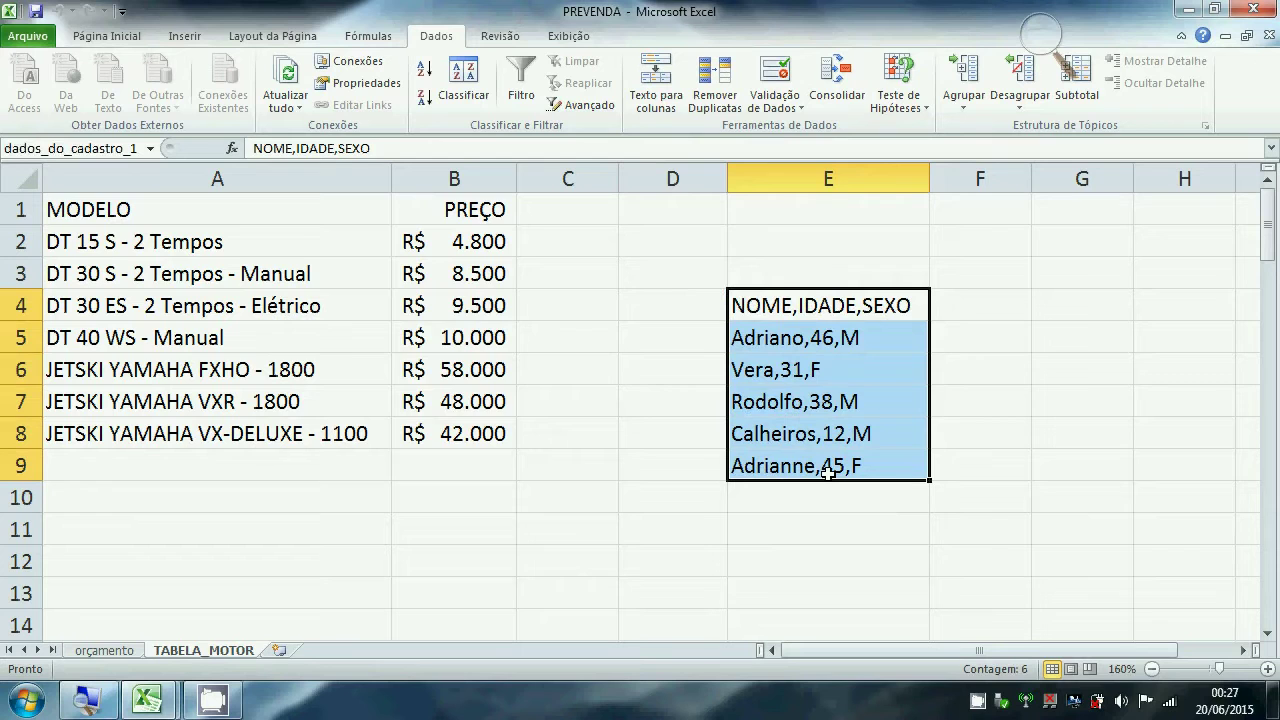
click(649, 96)
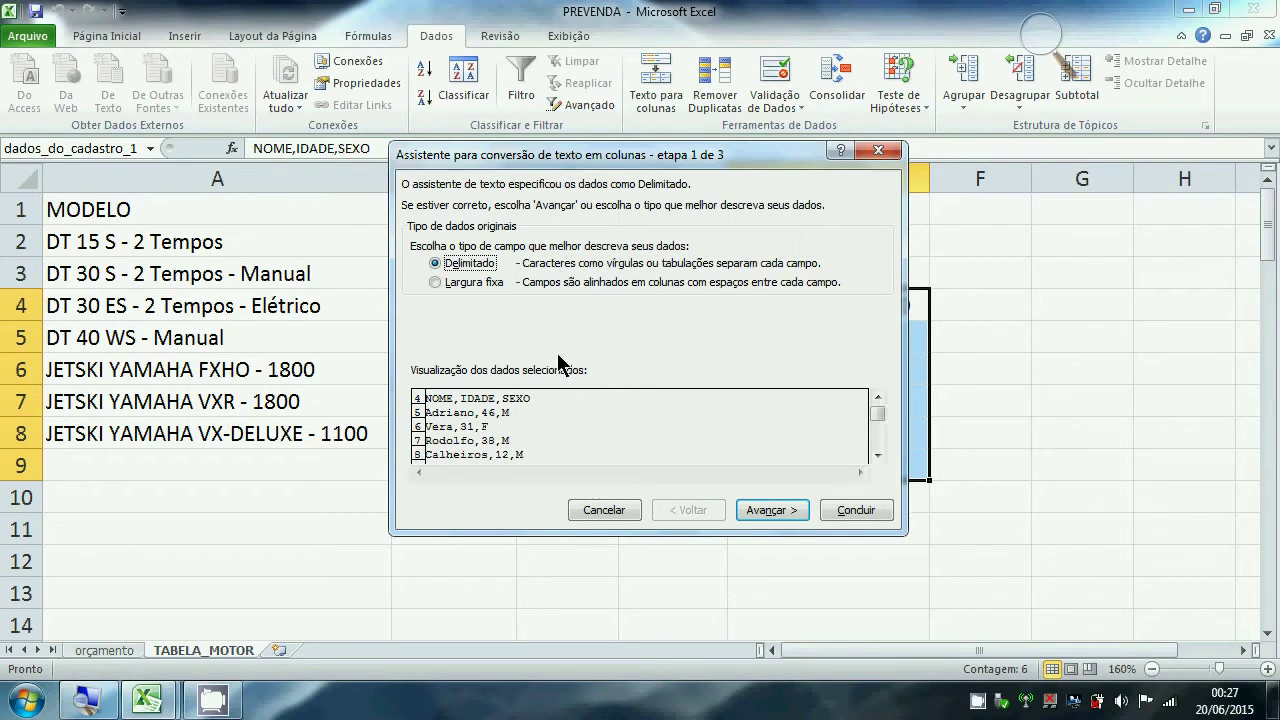
click(768, 511)
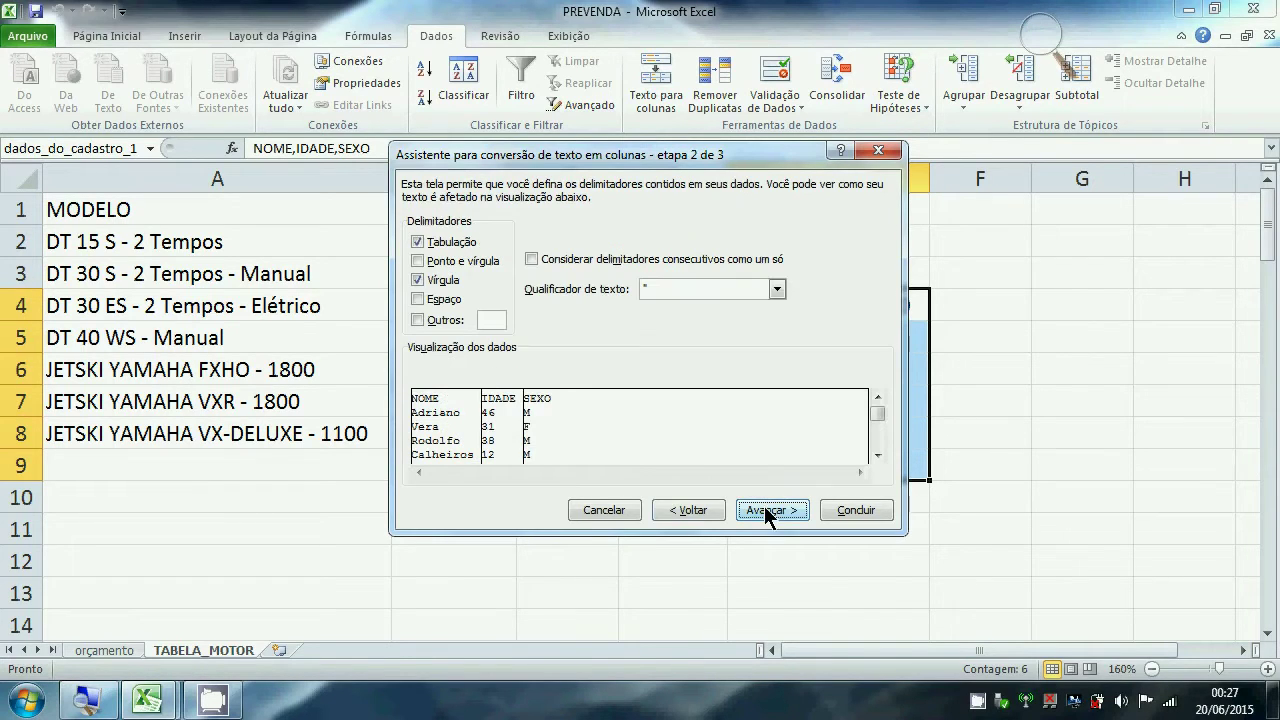
click(419, 243)
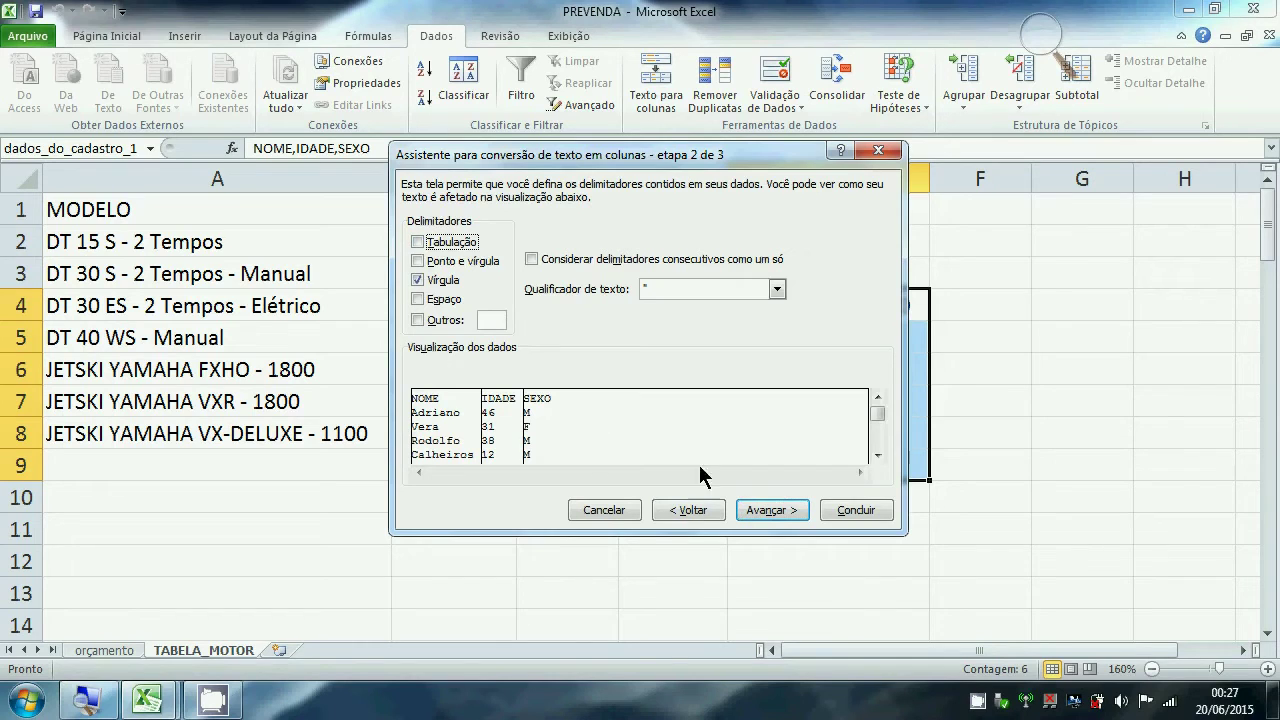
click(784, 511)
click(860, 511)
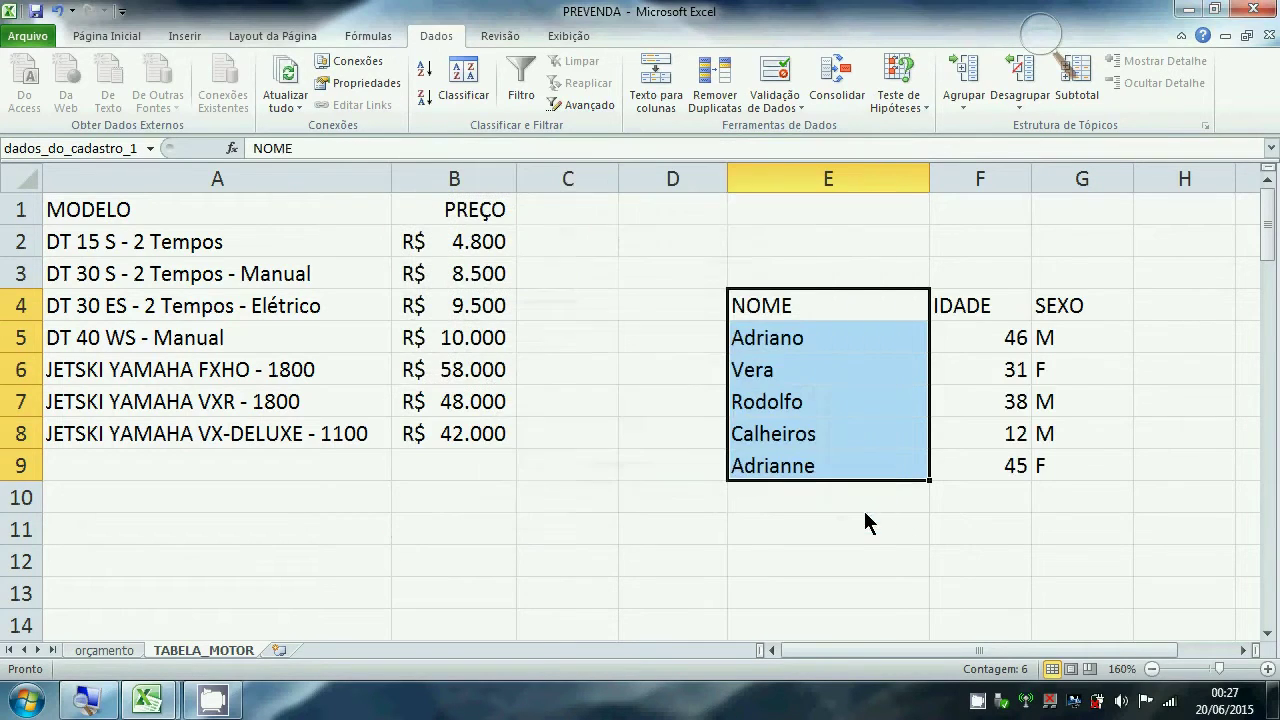
click(1024, 370)
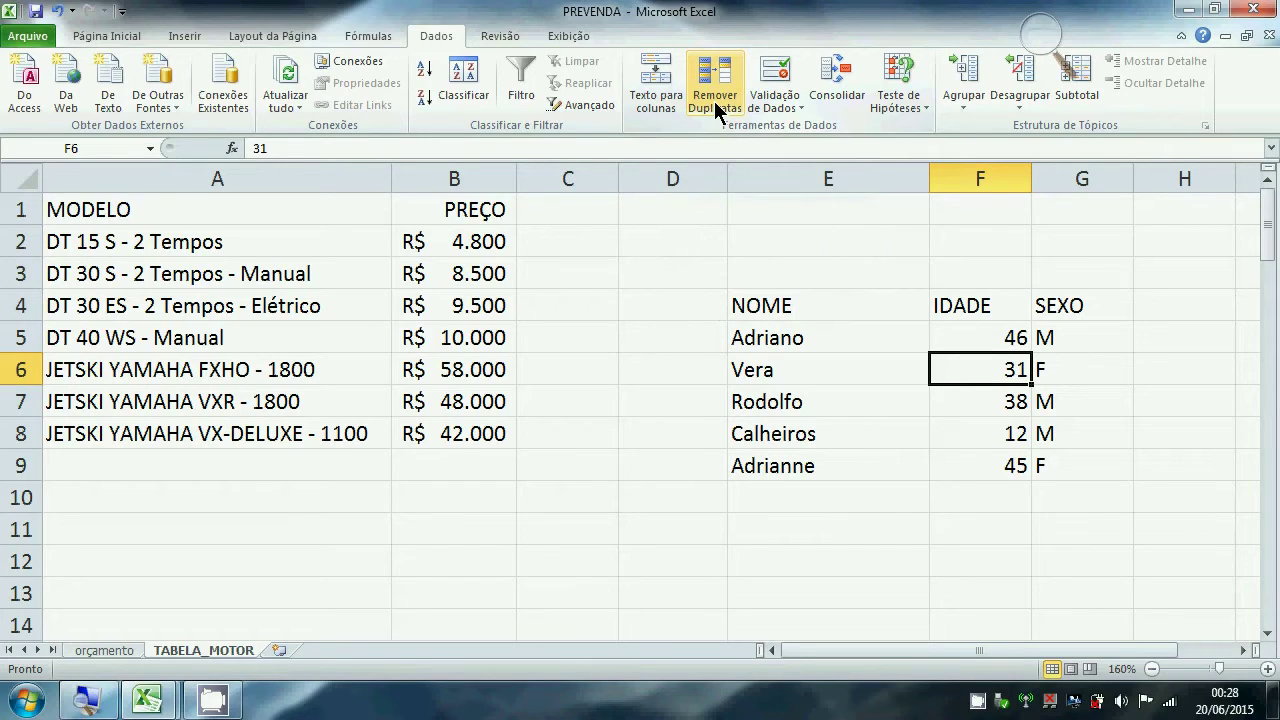
- Copy the record in E6:G6 over the record in E8:G8 to create a duplicate row
click(770, 375)
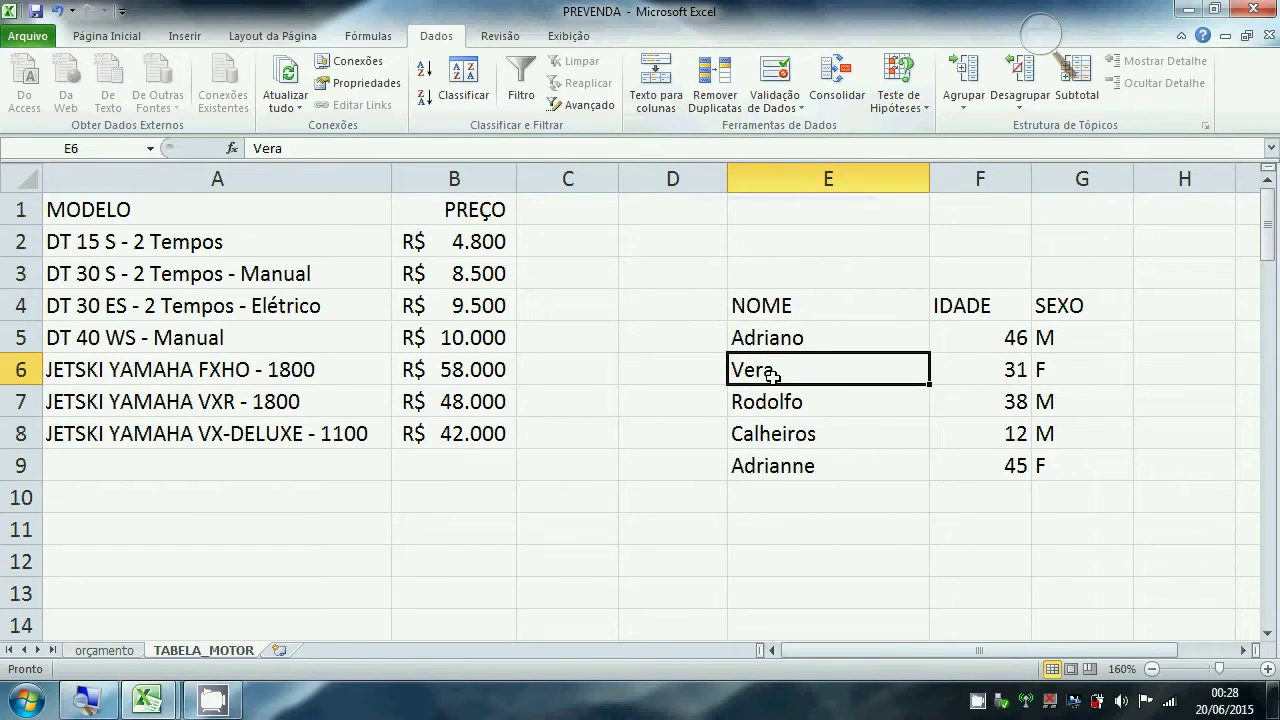
key(shift+Right)
key(shift+Right)
key(ctrl+c)
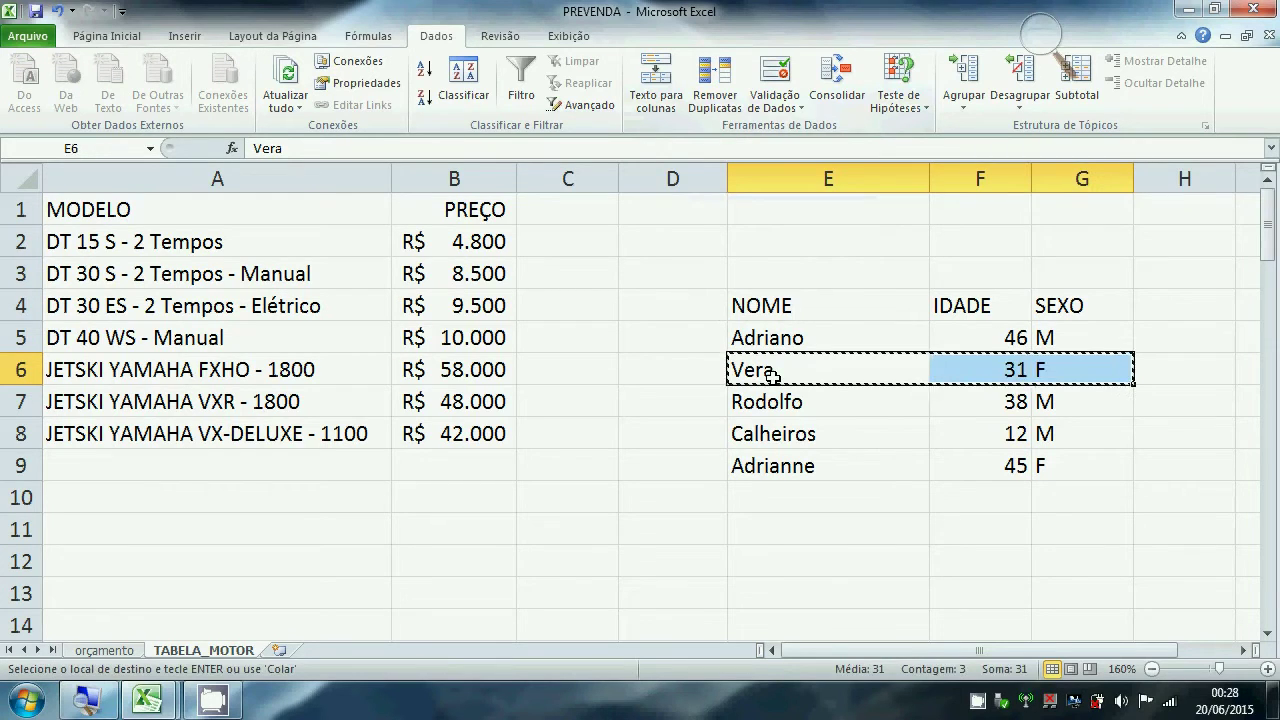
key(Down)
key(Down)
key(Return)
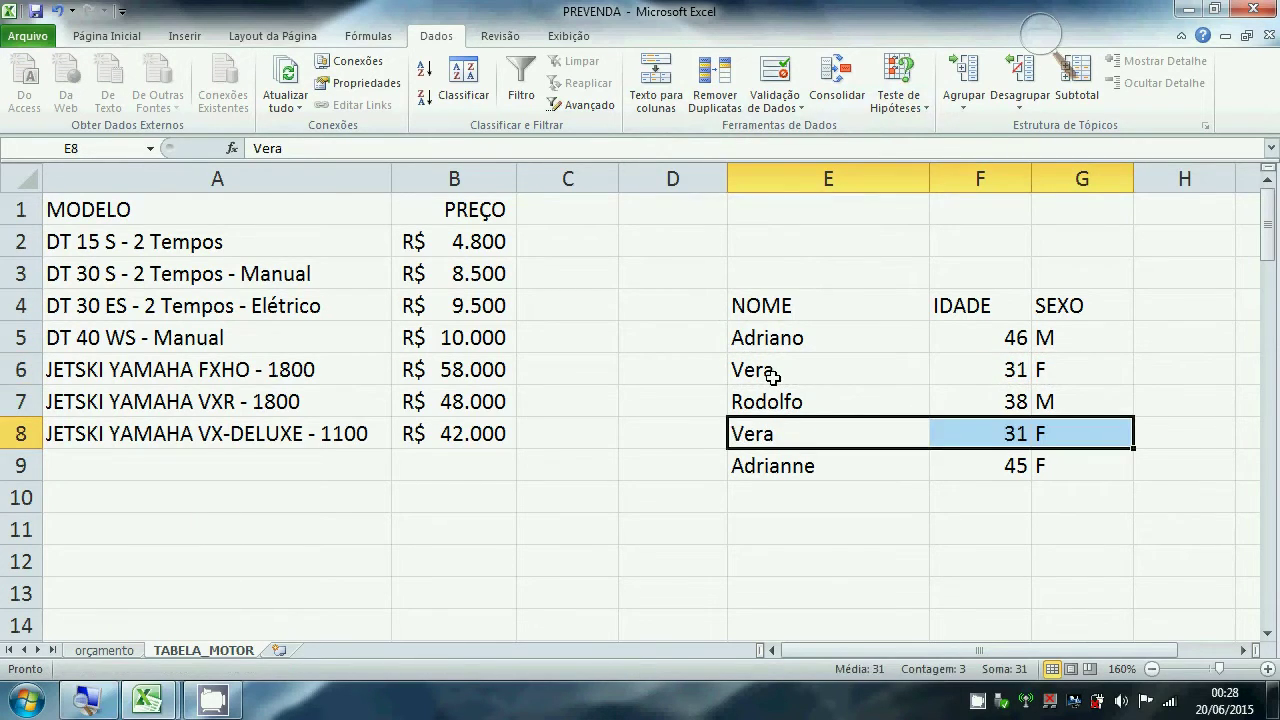
- Compare the name, age and sex values of the records in rows 6 and 8
key(Up)
key(Up)
key(Down)
key(Down)
key(Up)
key(Up)
key(Up)
key(Up)
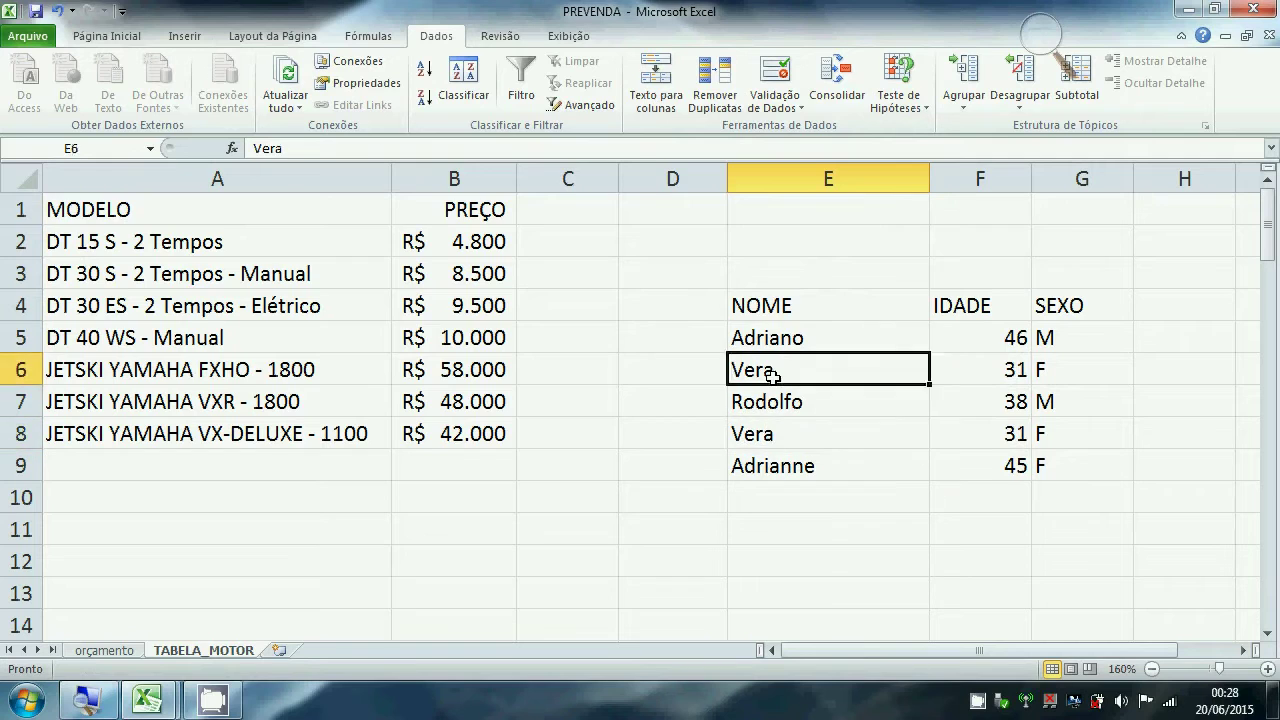
key(Up)
key(Down)
key(Down)
key(Down)
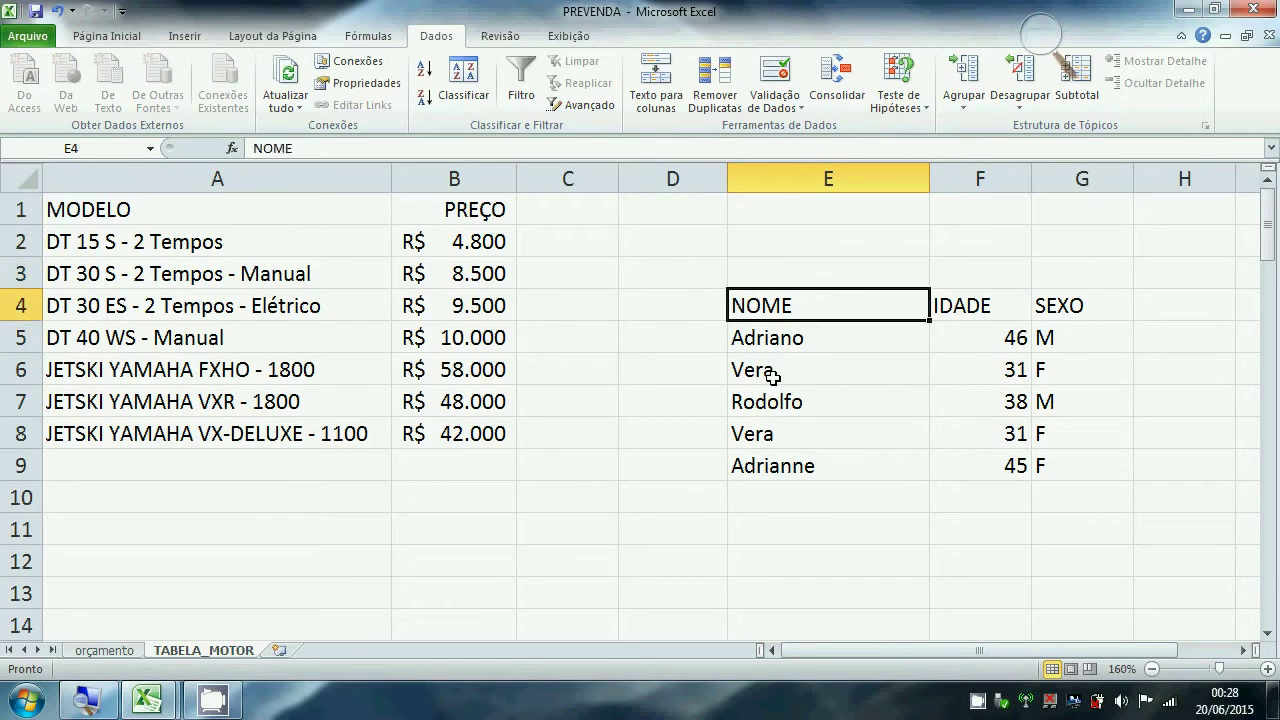
key(Right)
key(Right)
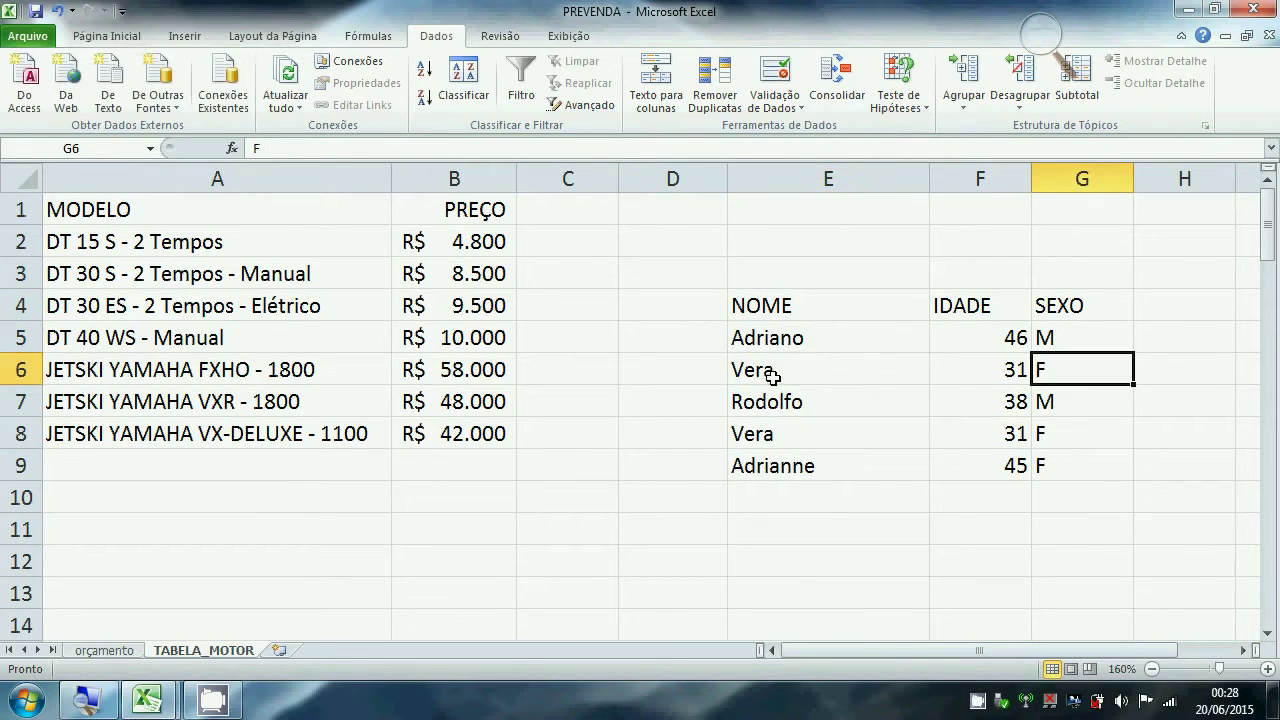
key(Left)
key(Left)
key(Right)
key(Right)
key(Down)
key(Down)
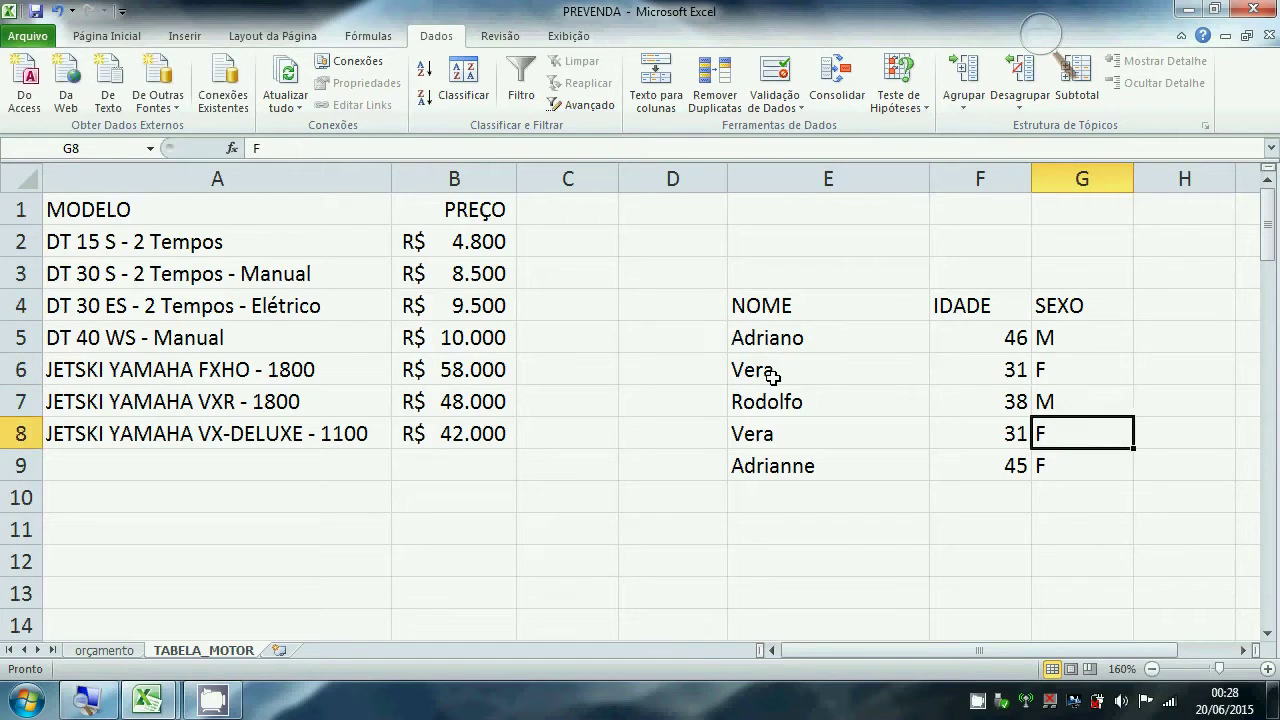
key(Left)
key(Left)
key(Up)
key(Up)
key(Right)
key(Right)
key(Down)
key(Down)
key(Left)
key(Left)
key(Left)
key(Right)
key(Right)
key(Right)
key(Left)
key(Left)
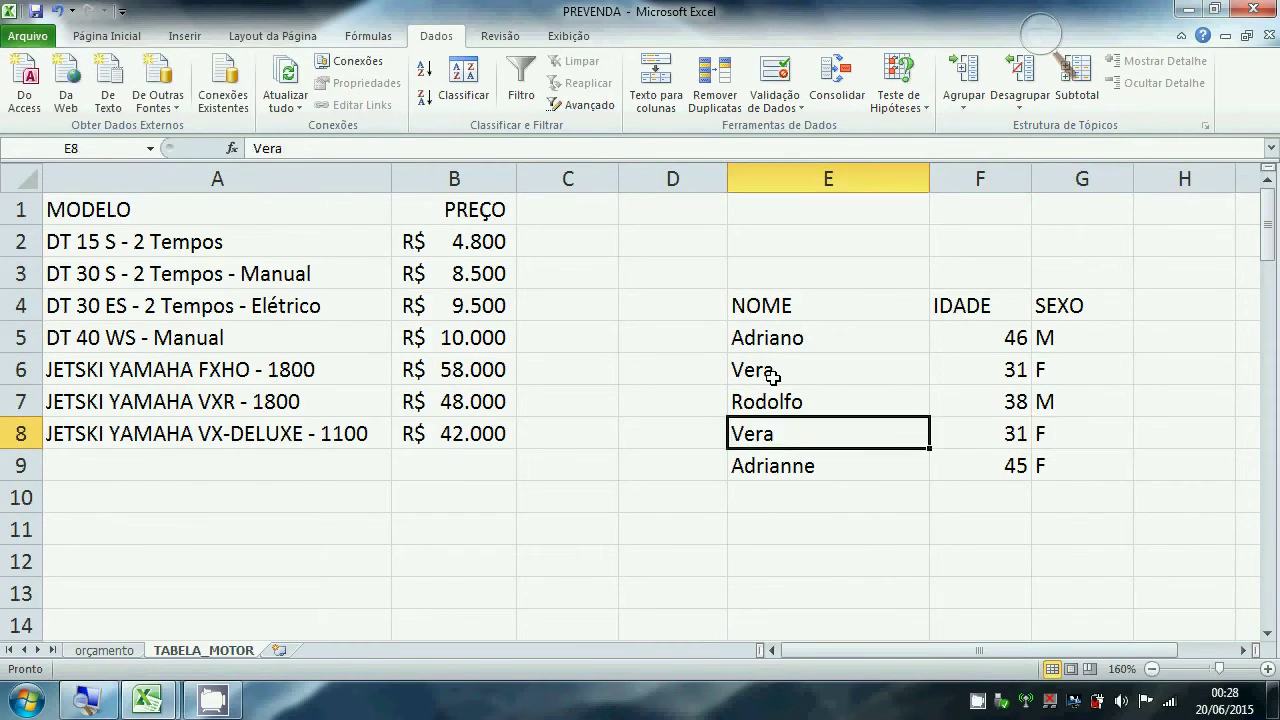
key(Up)
key(Up)
key(Up)
key(Down)
key(Down)
key(Down)
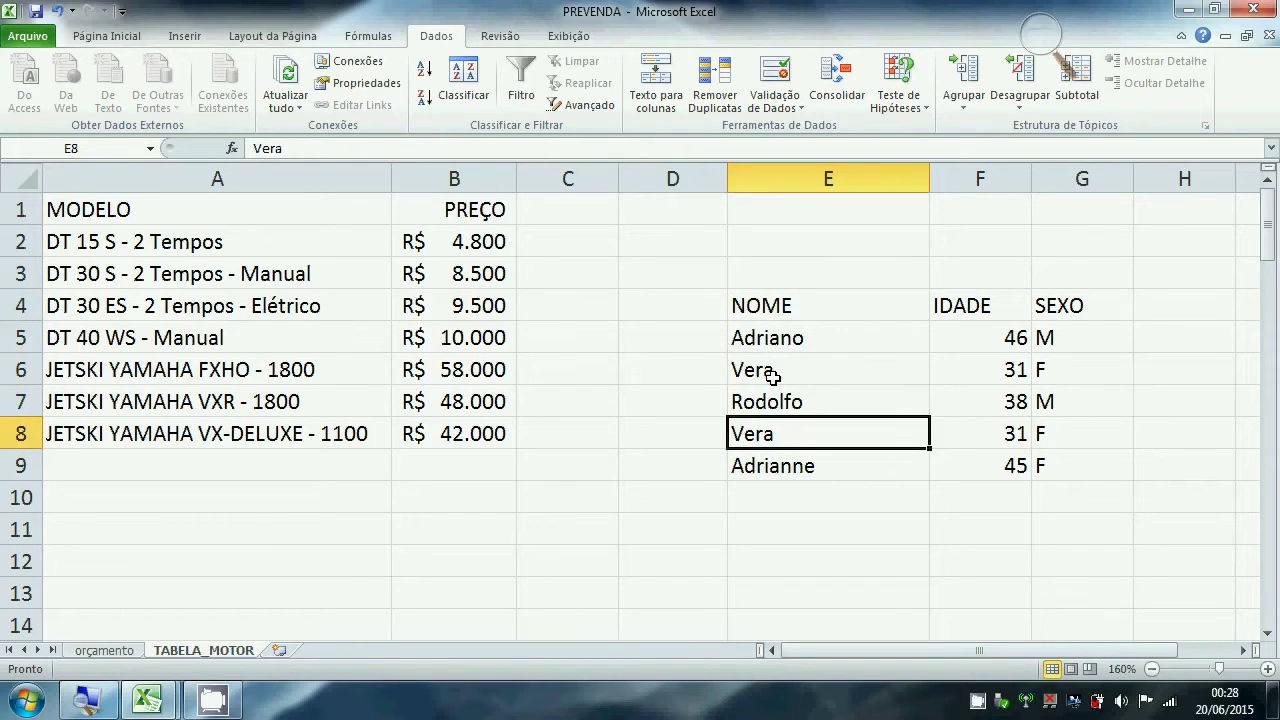
key(Right)
key(Right)
key(Left)
key(Left)
key(Up)
key(Up)
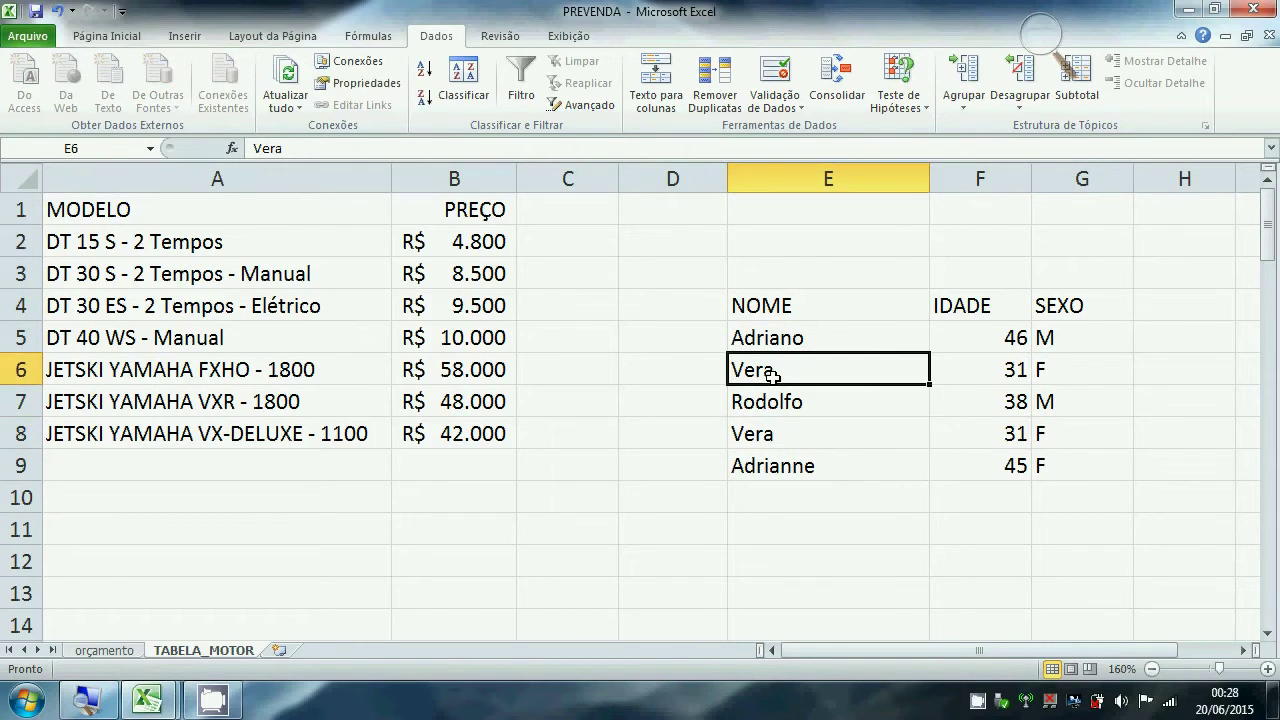
key(Right)
key(Right)
key(Down)
key(Down)
key(Left)
key(Left)
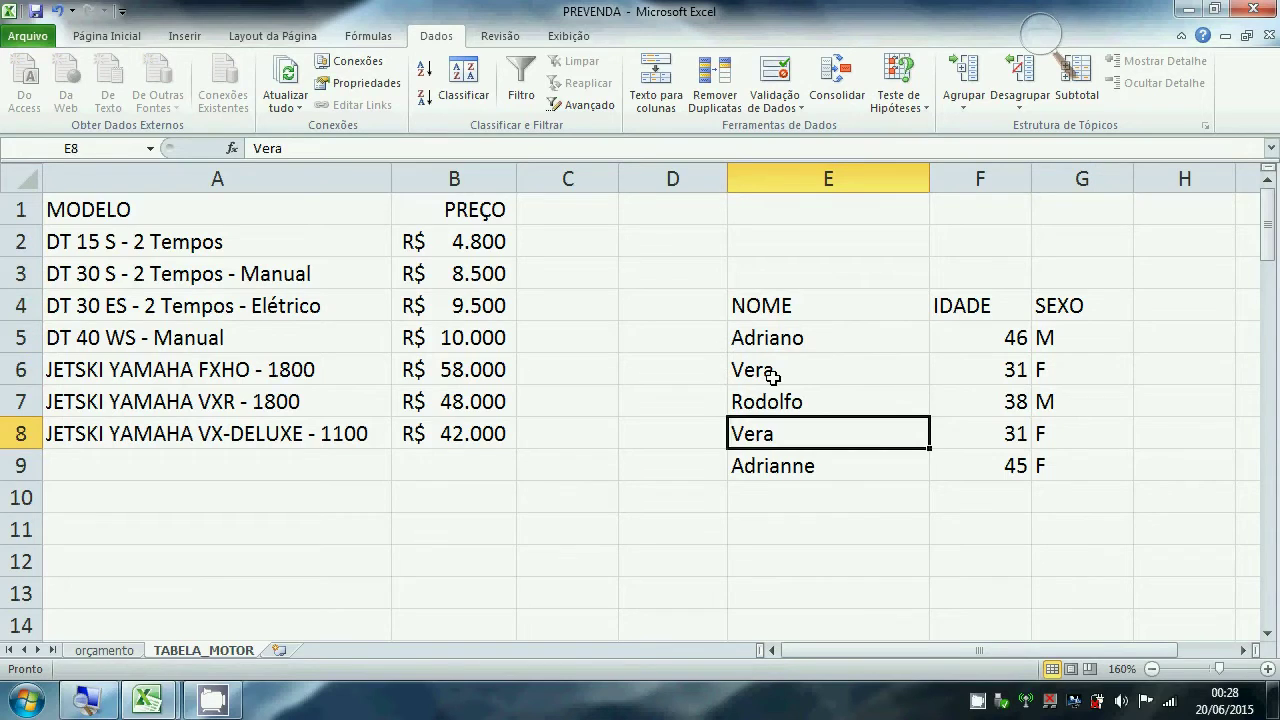
key(Up)
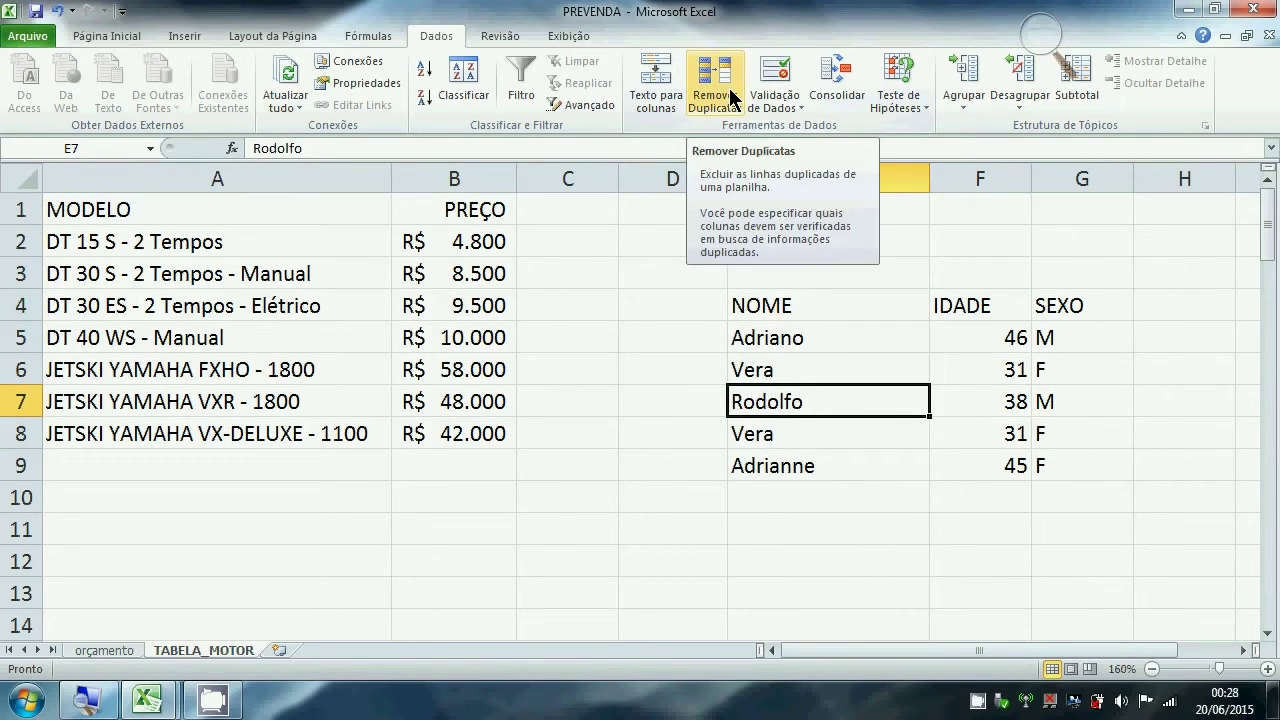
- Remove duplicate rows from the table E4:G9 with headers, checking the NOME, IDADE and SEXO columns
click(786, 306)
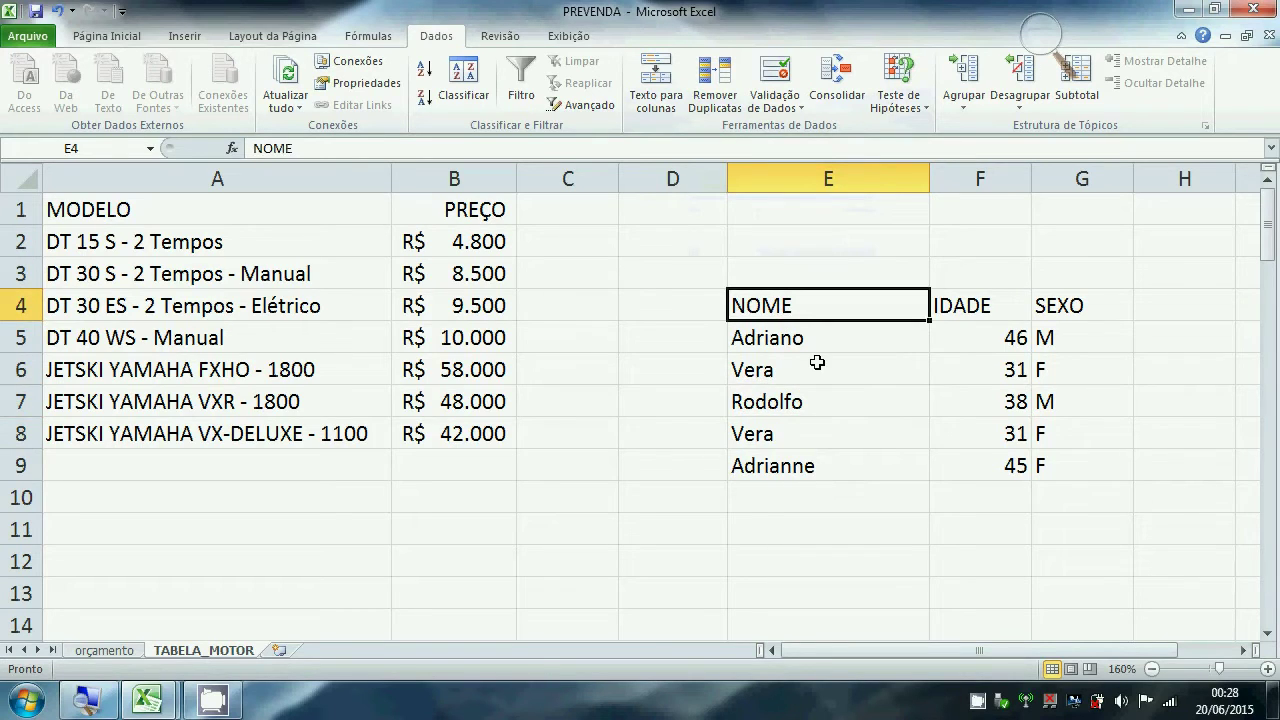
key(Up)
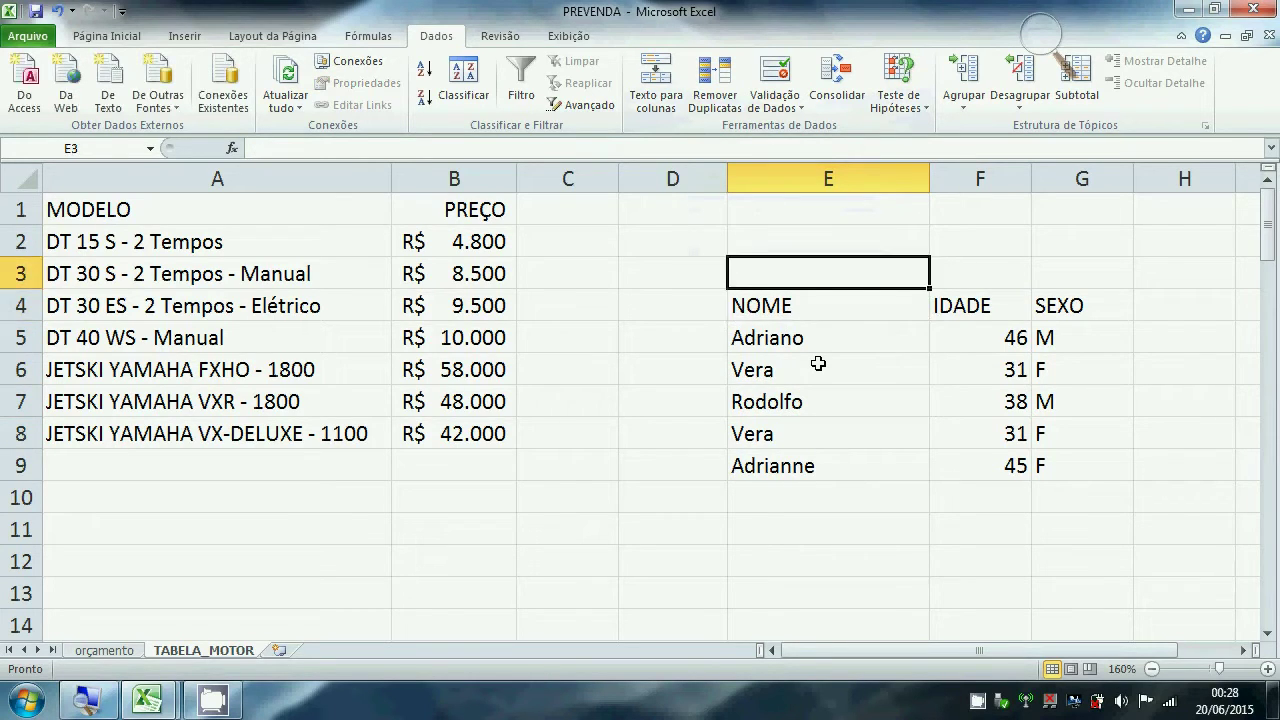
key(Down)
key(shift+Right)
key(shift+Right)
key(shift+Down)
key(shift+Down)
key(shift+Down)
key(shift+Down)
key(shift+Down)
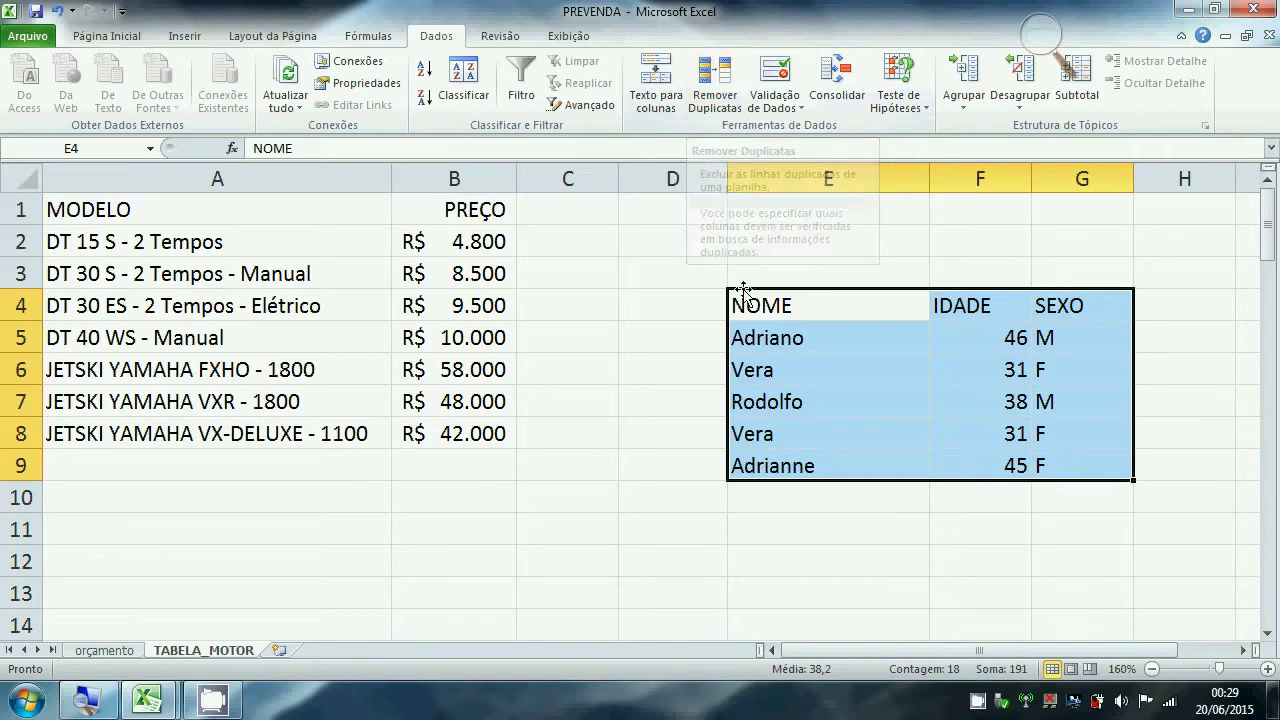
click(716, 106)
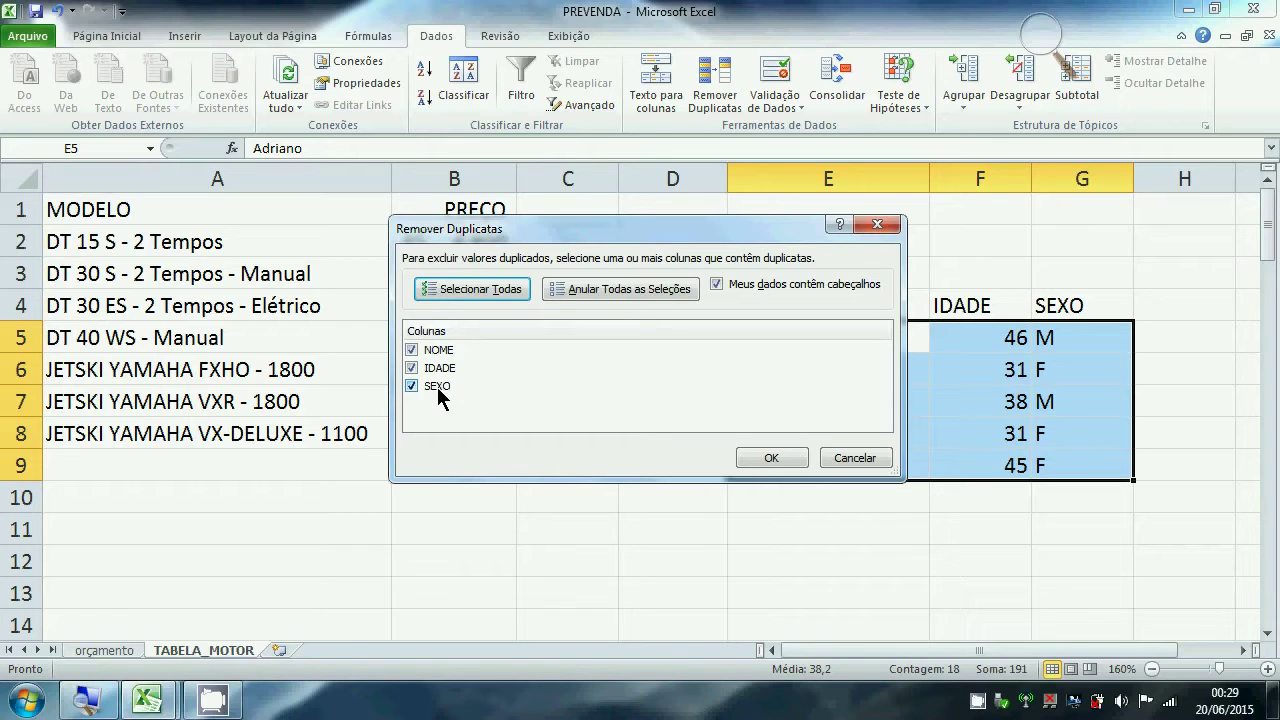
click(771, 458)
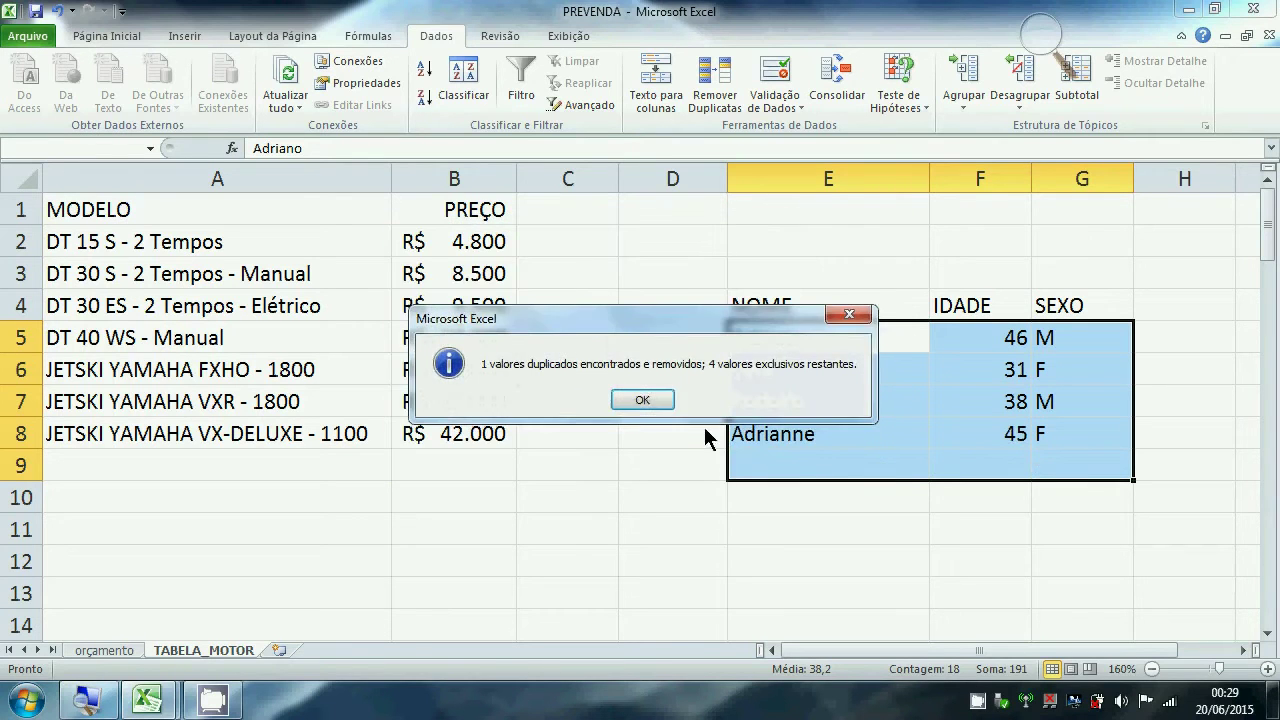
- Undo the duplicate removal so the table in E4:G9 is restored
click(637, 399)
click(809, 371)
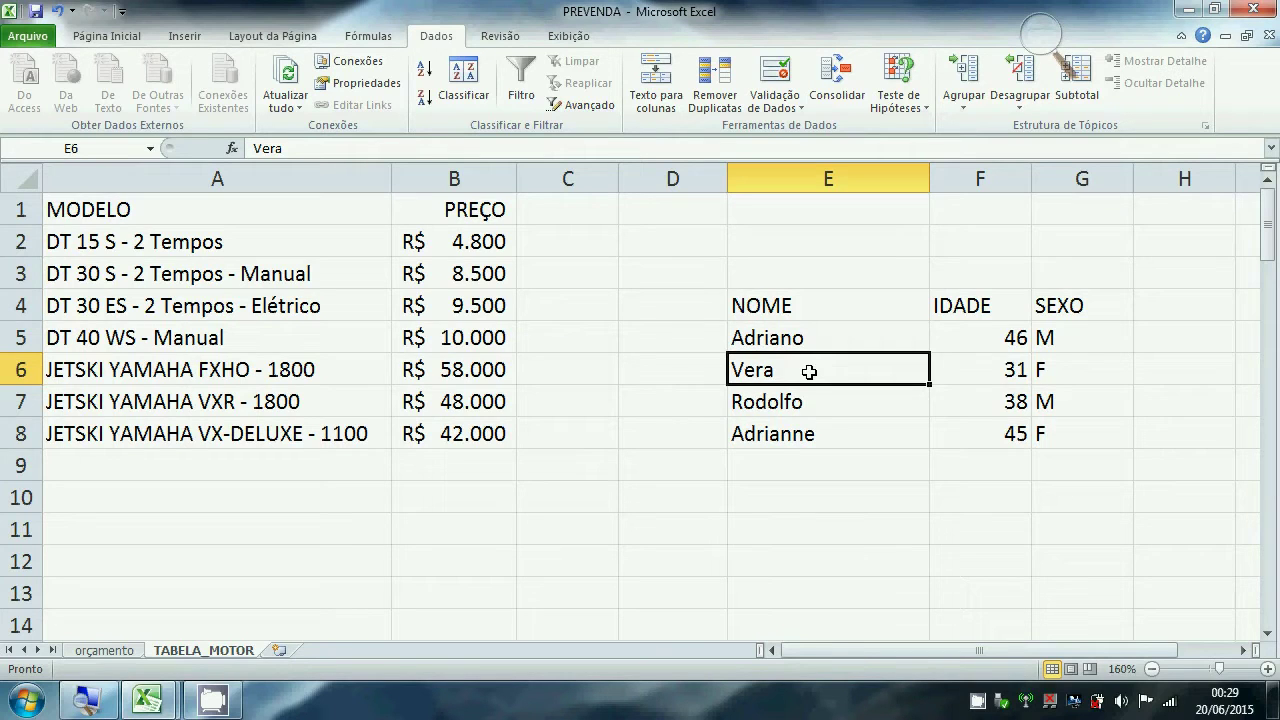
key(ctrl+z)
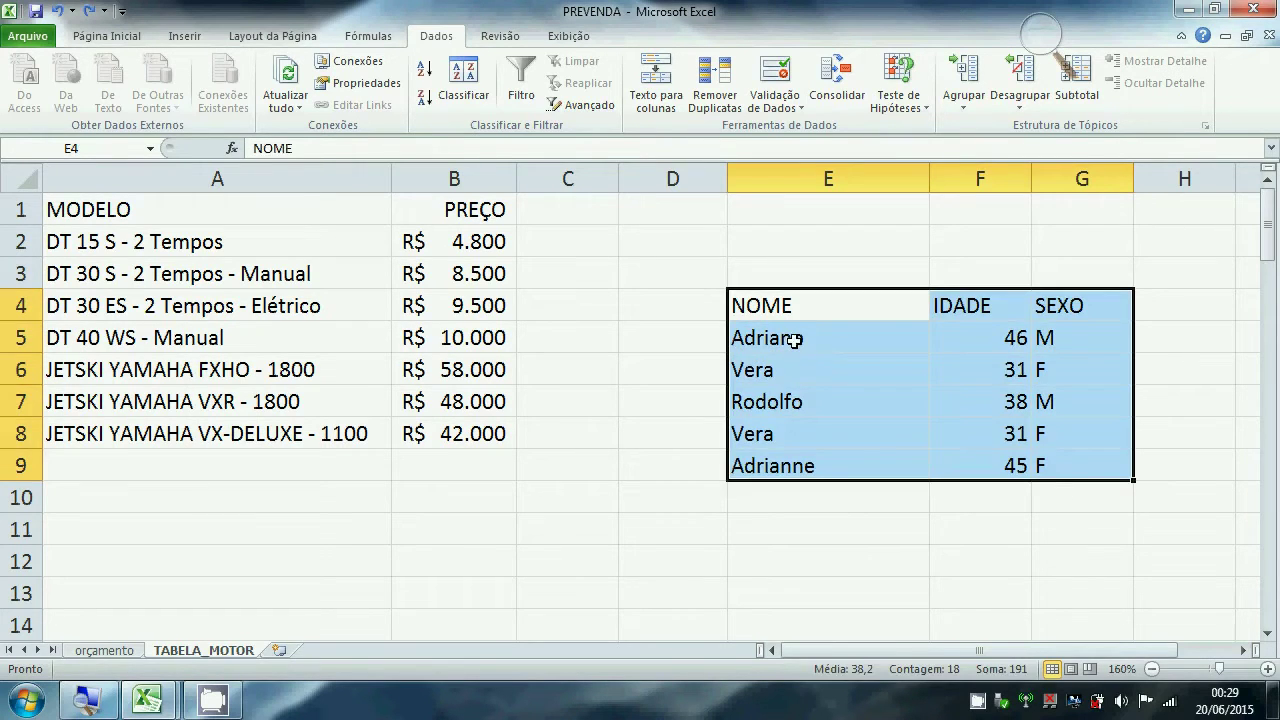
- Copy the record in E6:G6 over the record in E9:G9 to create another duplicate row
click(794, 339)
click(781, 377)
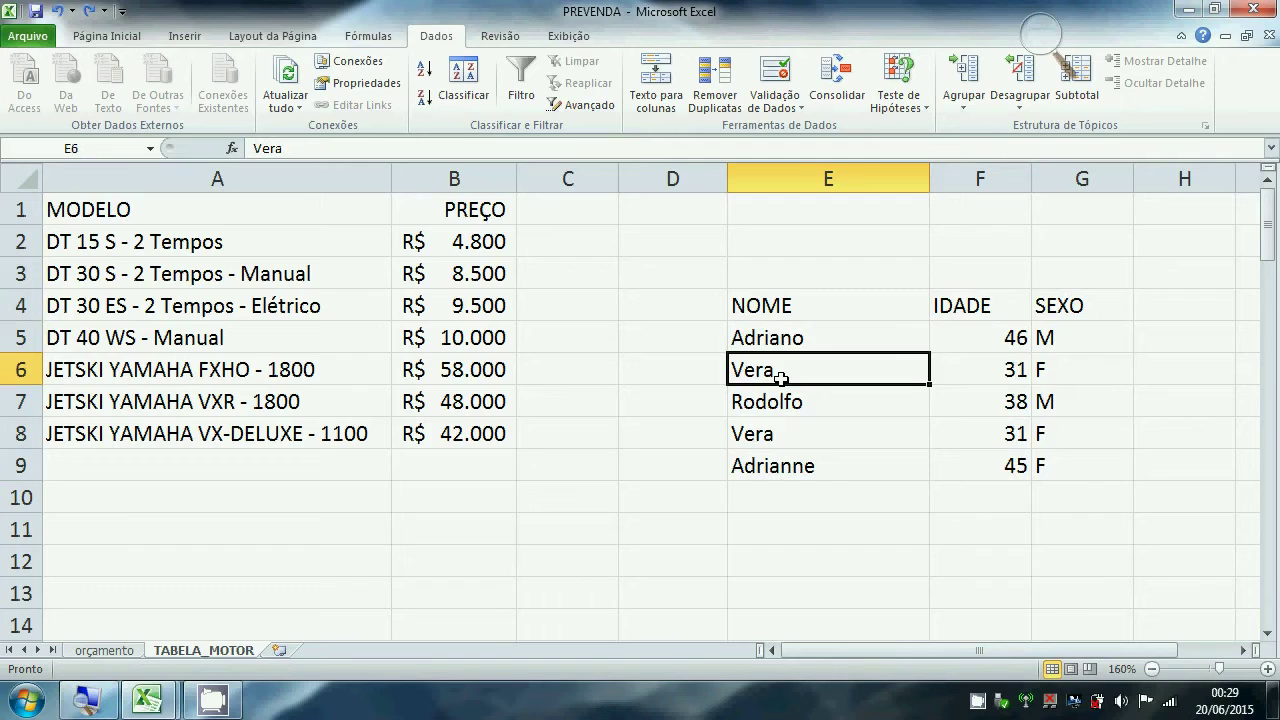
key(shift+Right)
key(shift+Right)
key(ctrl+c)
key(Down)
key(Down)
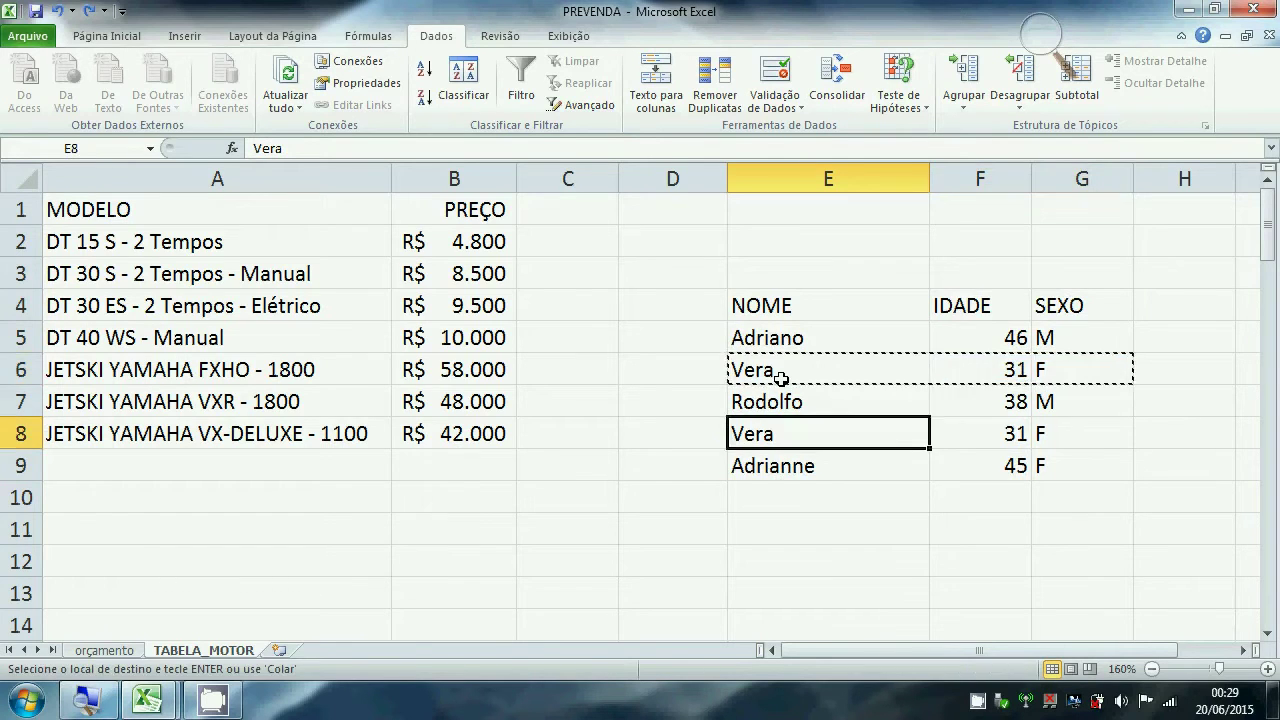
key(Down)
key(Return)
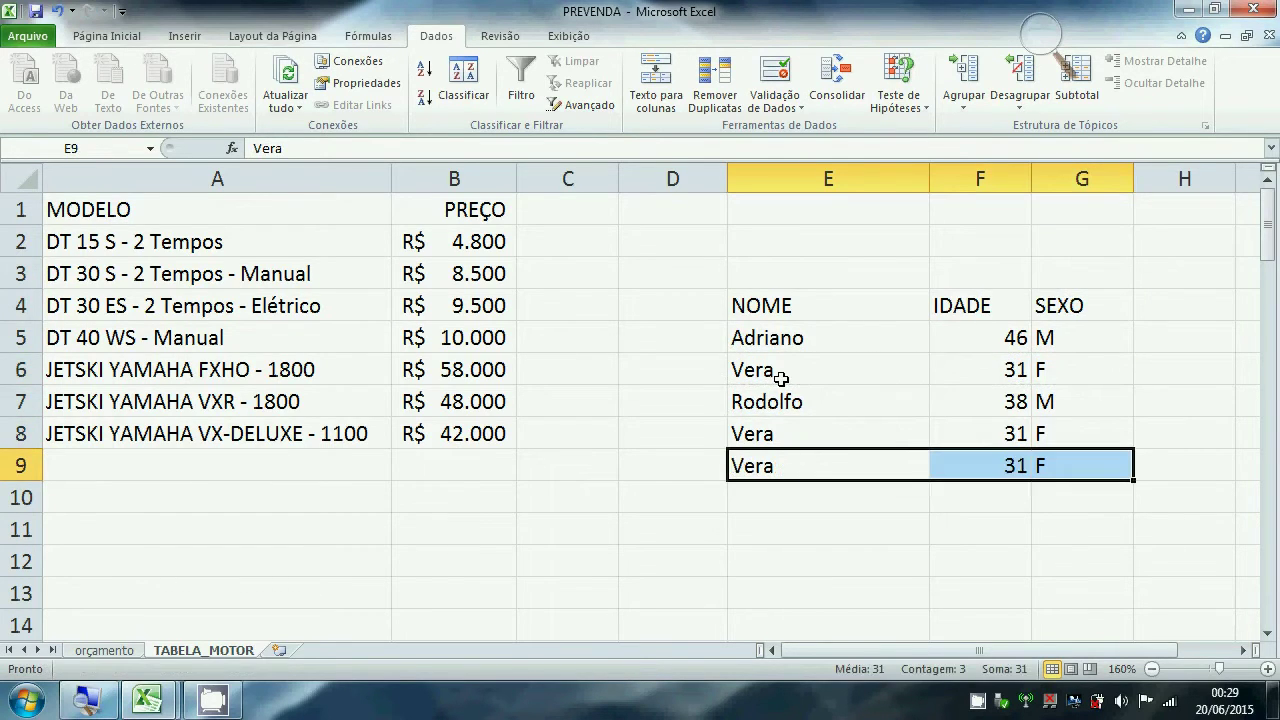
- Remove the duplicate rows from E4:G9, treating the first row as headers and comparing the NOME, IDADE and SEXO columns
key(Up)
key(Up)
key(Up)
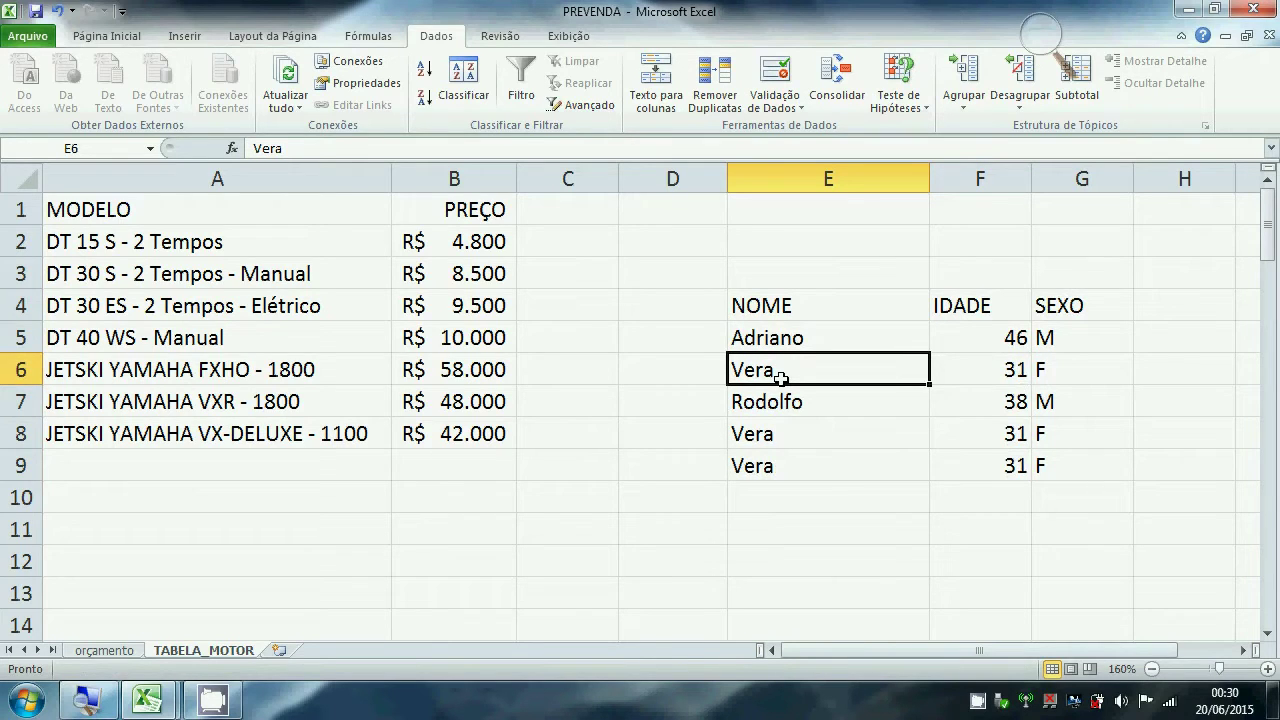
key(Up)
key(Up)
key(shift+Right)
key(shift+Right)
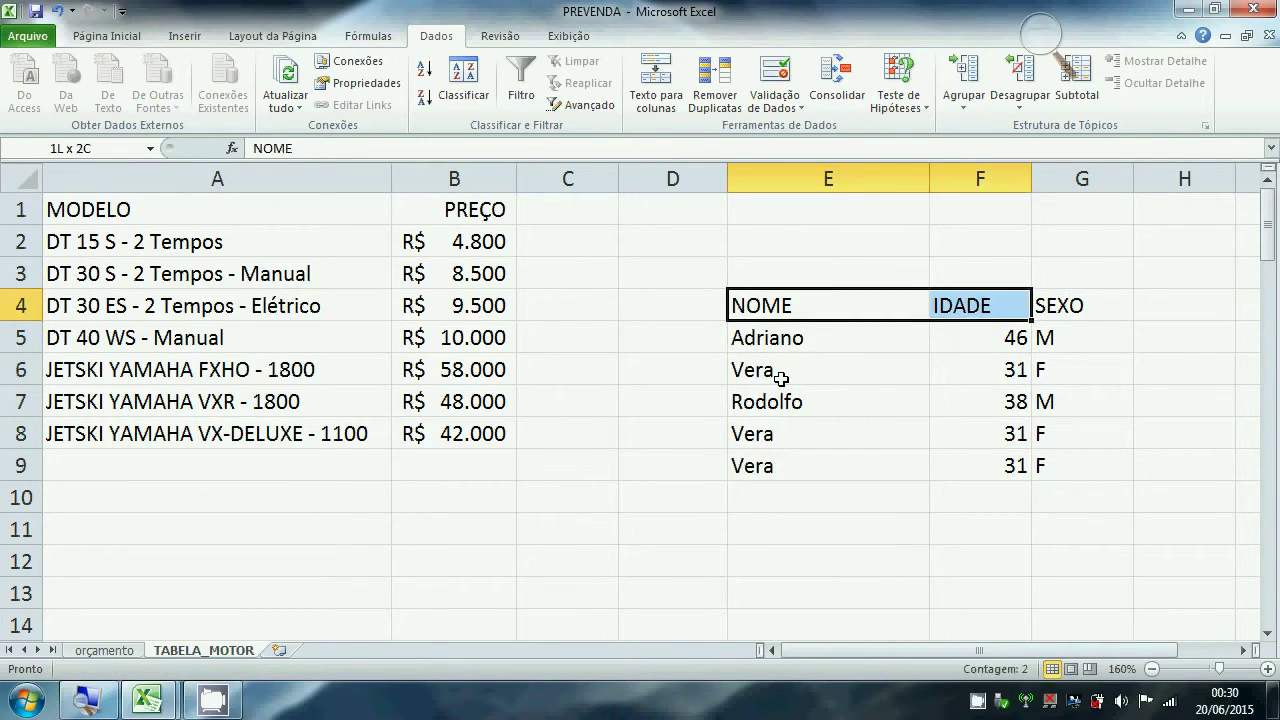
key(shift+Down)
key(shift+Down)
key(shift+Down)
key(shift+Down)
key(shift+Down)
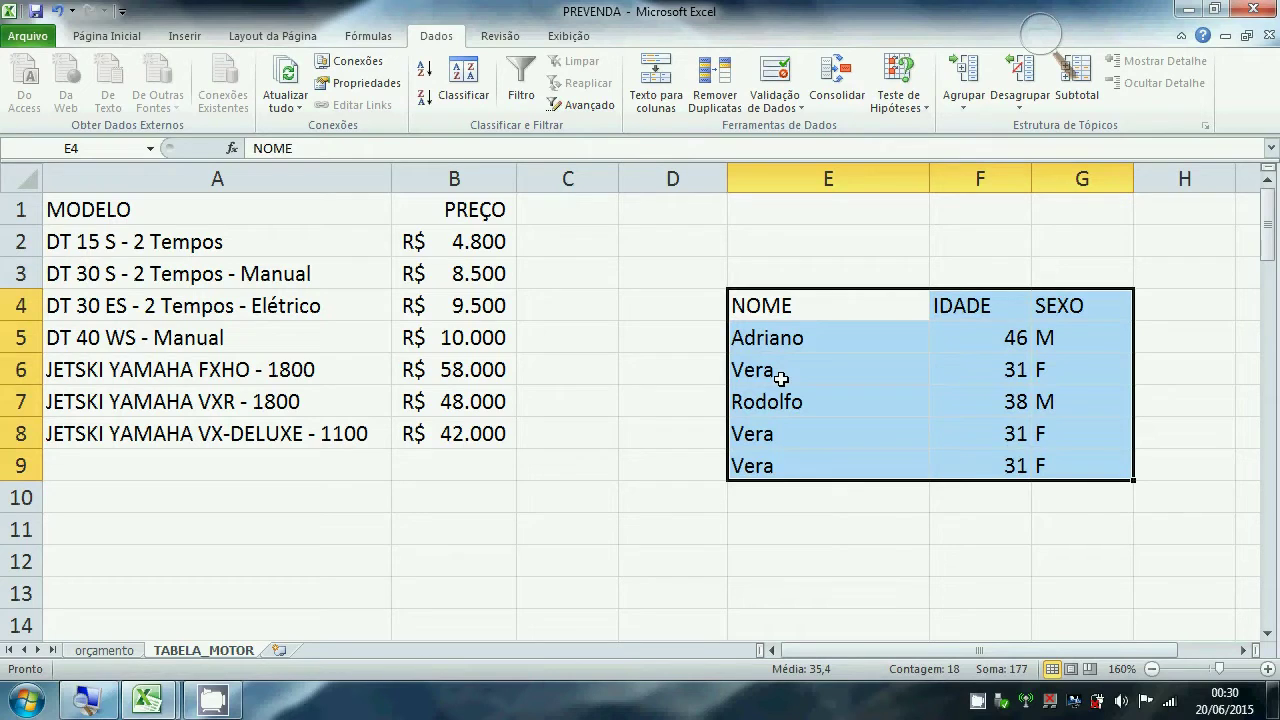
click(716, 100)
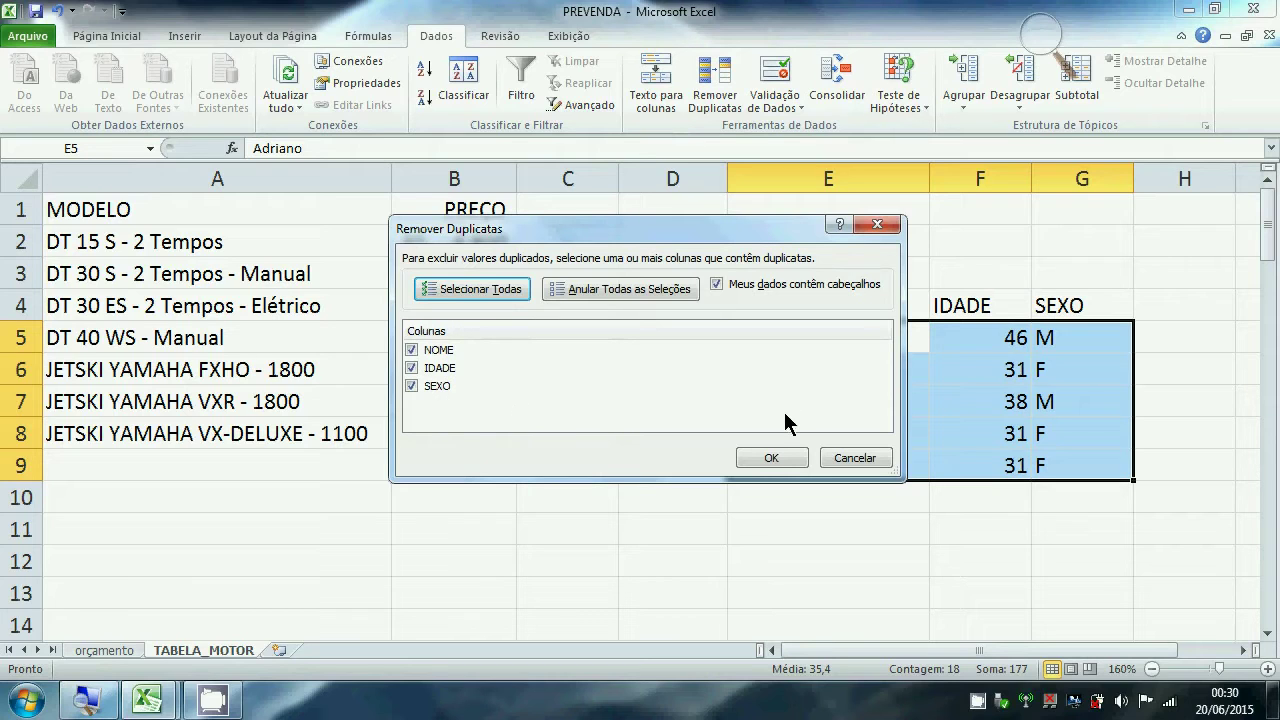
click(768, 458)
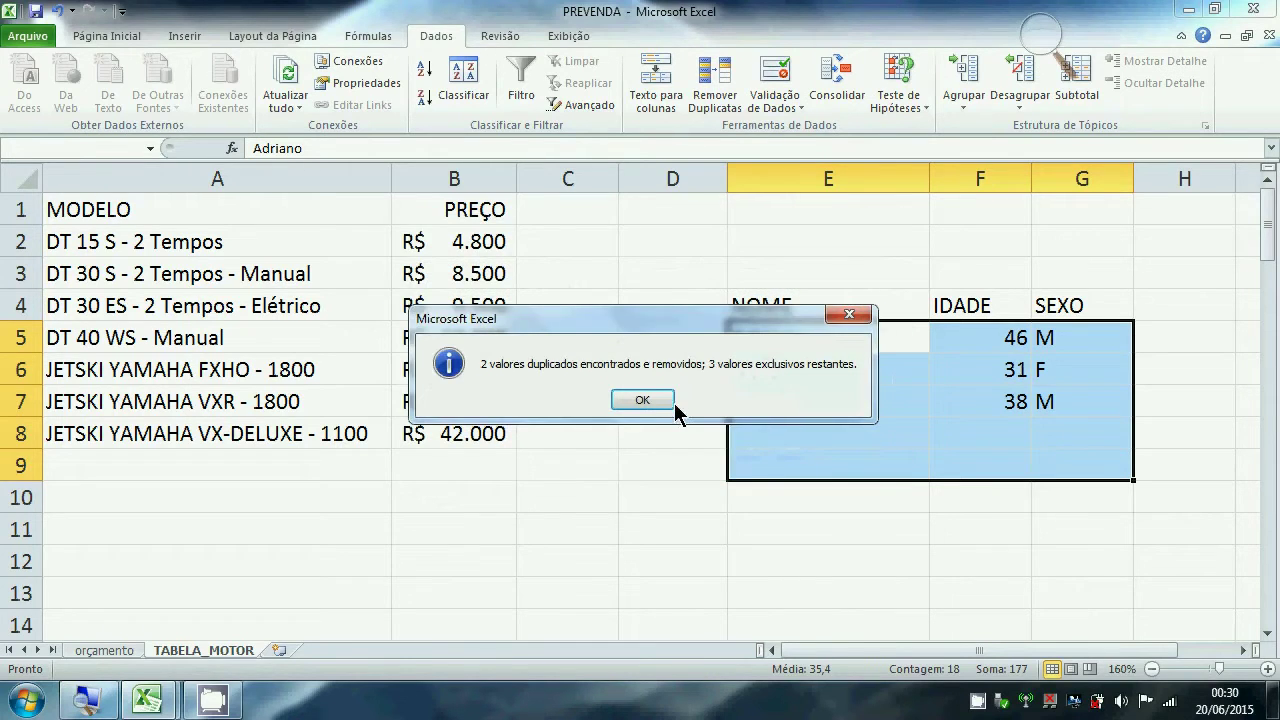
click(643, 399)
click(666, 405)
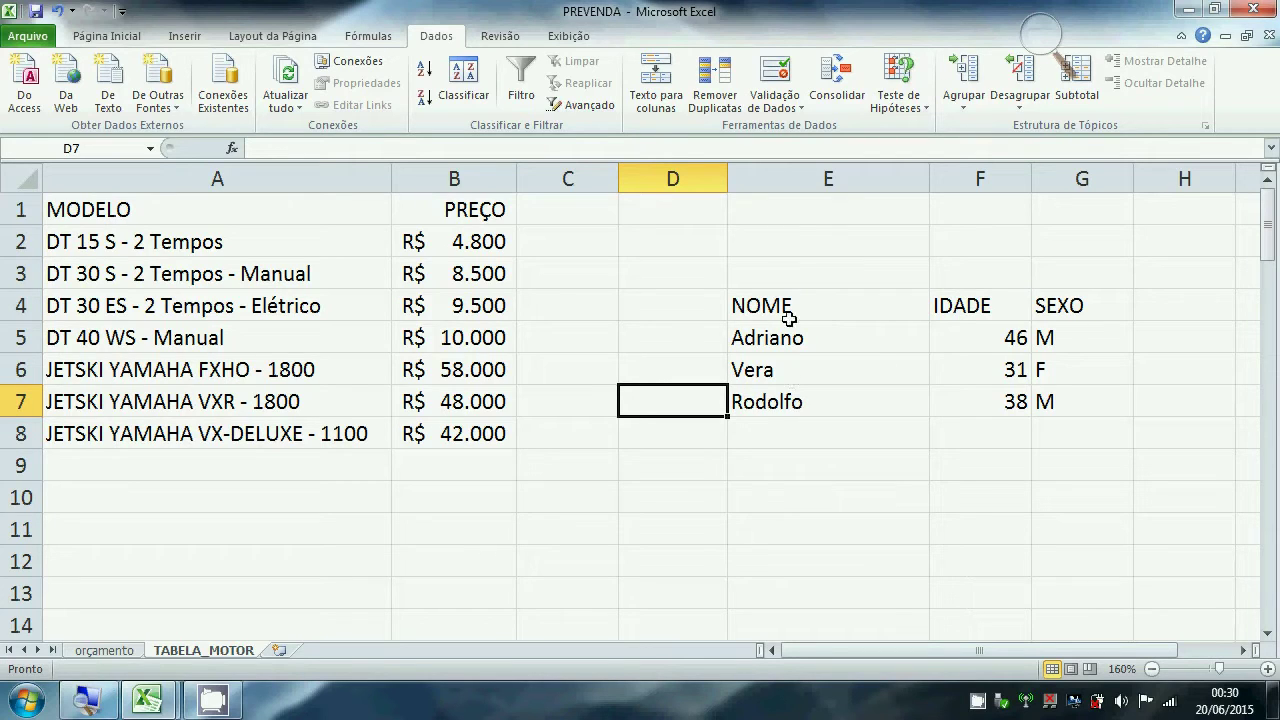
click(800, 277)
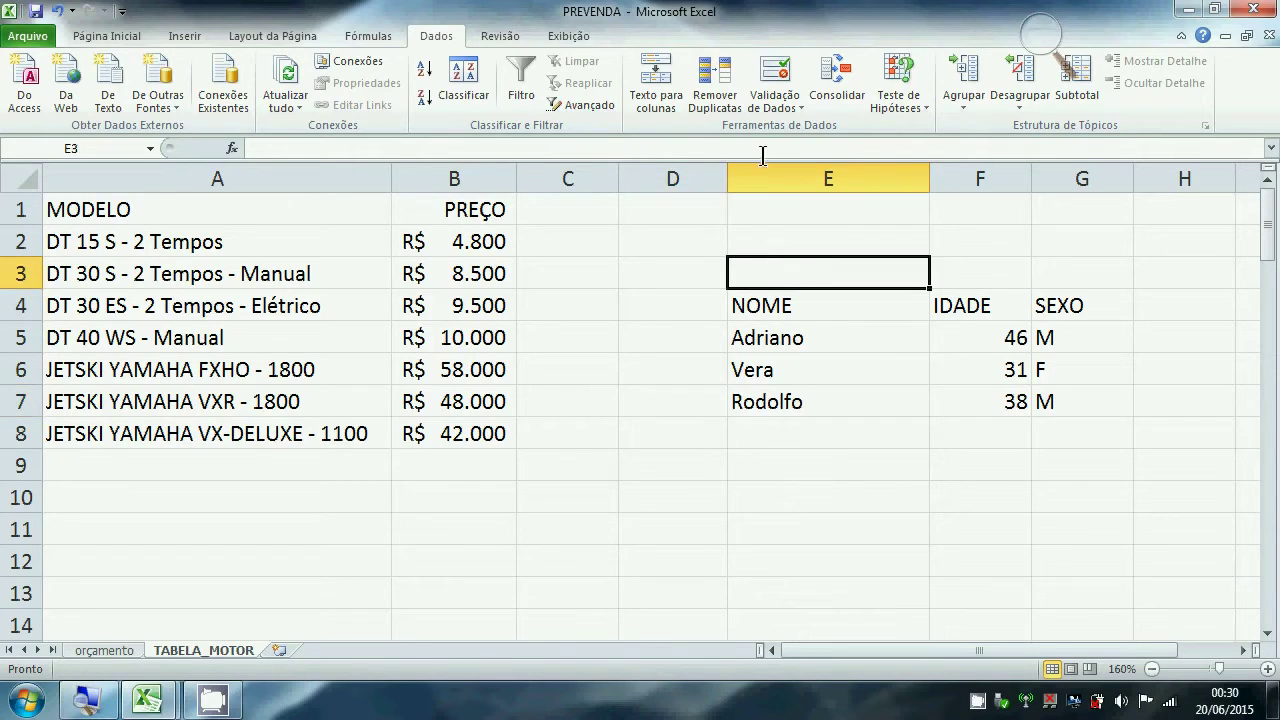
click(800, 108)
click(797, 110)
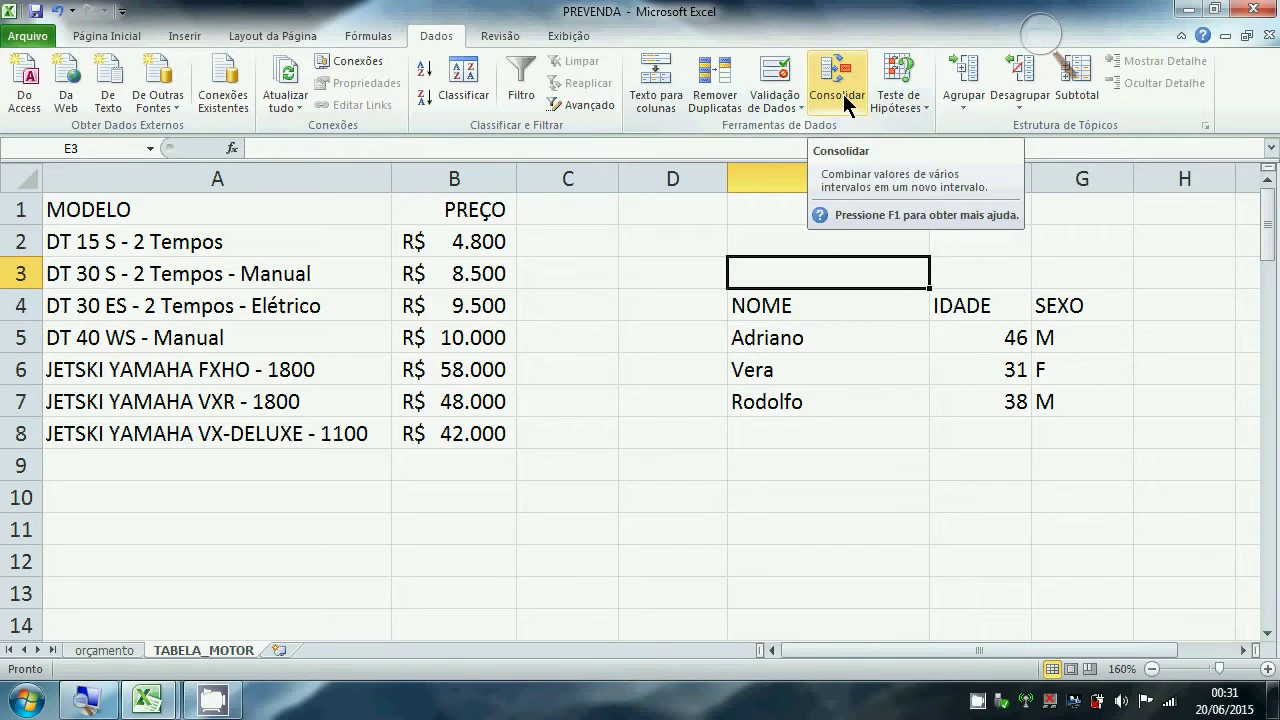
- Clear the contents of the name, age and sex table in E4:G7
click(761, 306)
drag(761, 306, 1038, 403)
key(Delete)
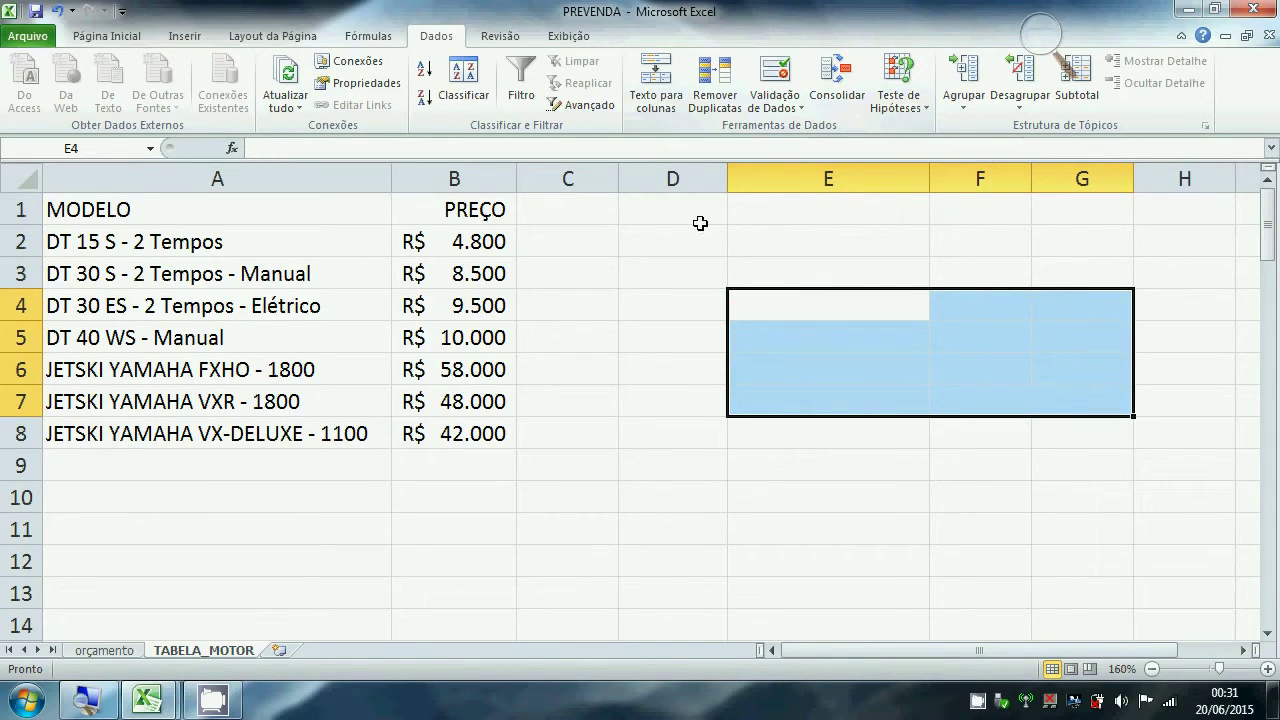
click(622, 246)
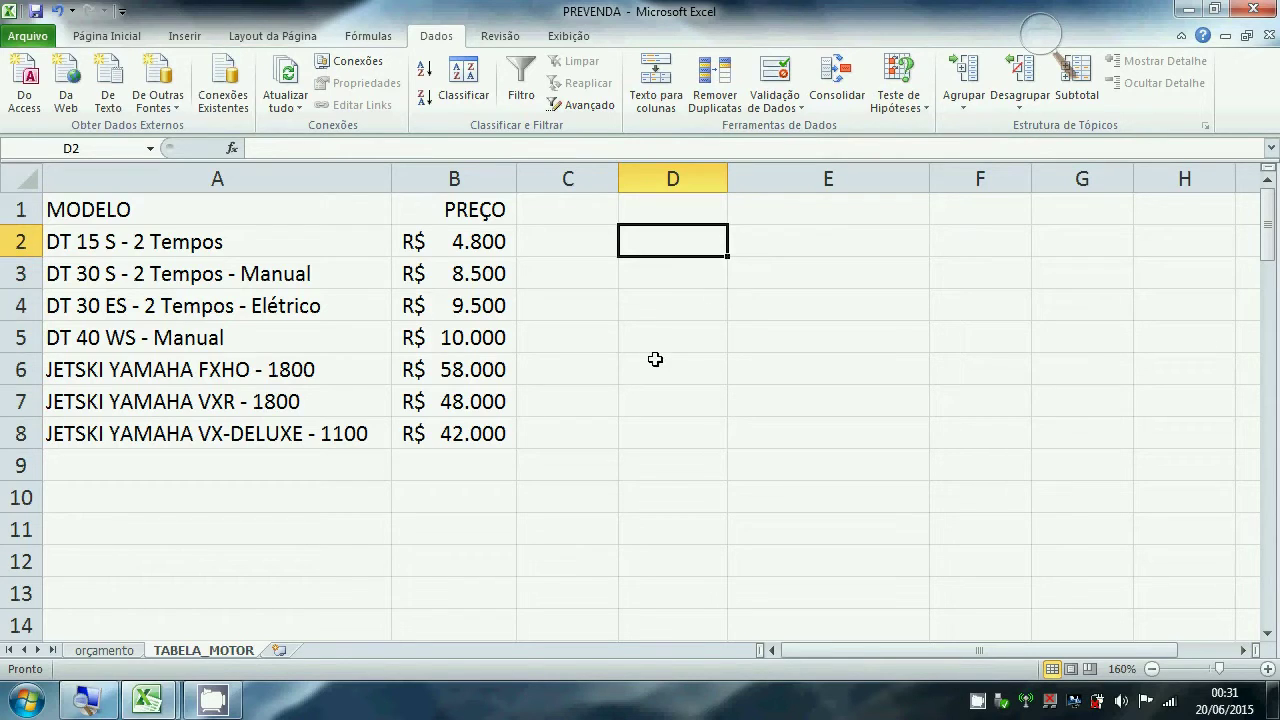
- Copy the MODELO and PREÇO table from A1:B8 to a second table starting at D1
click(112, 213)
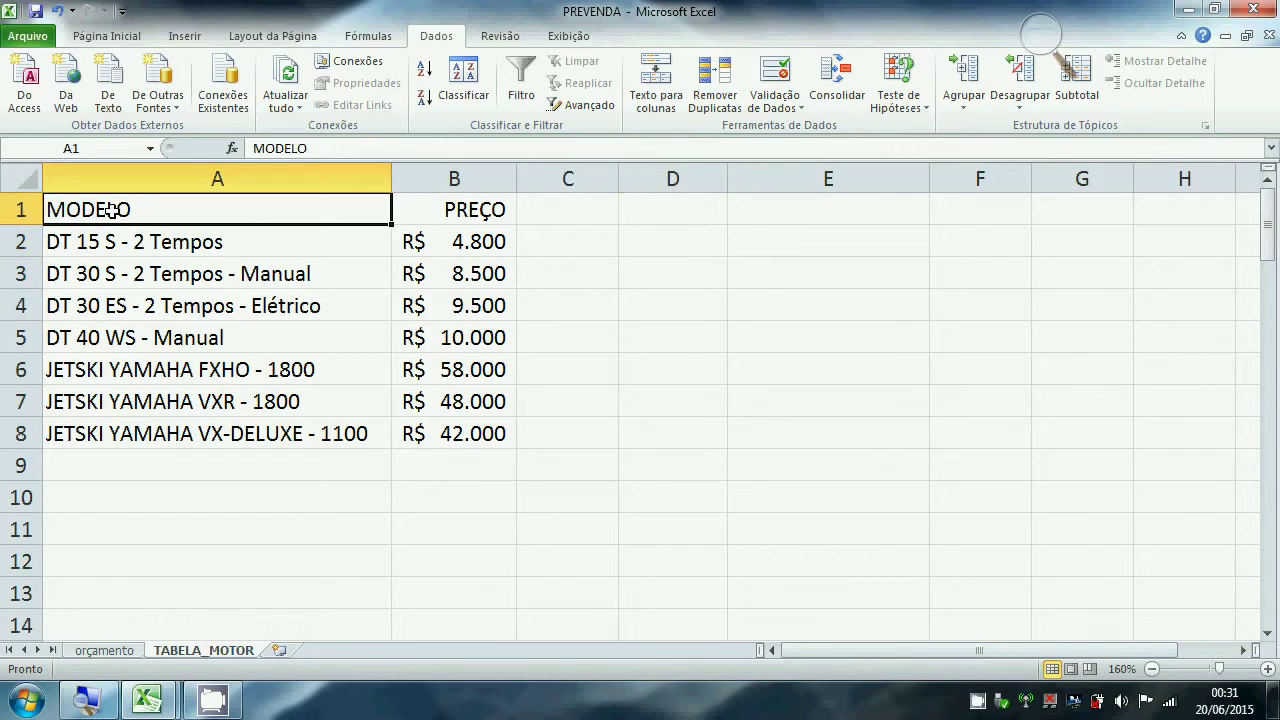
drag(387, 206, 459, 430)
key(ctrl+c)
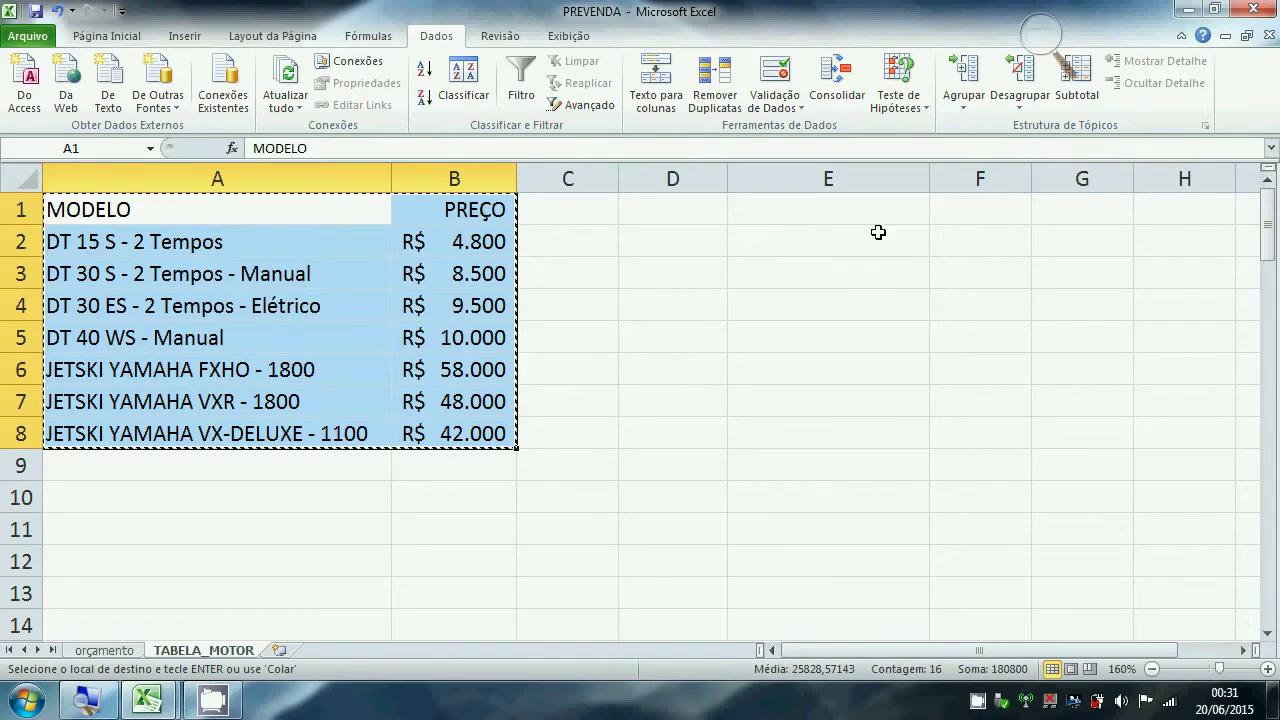
click(670, 208)
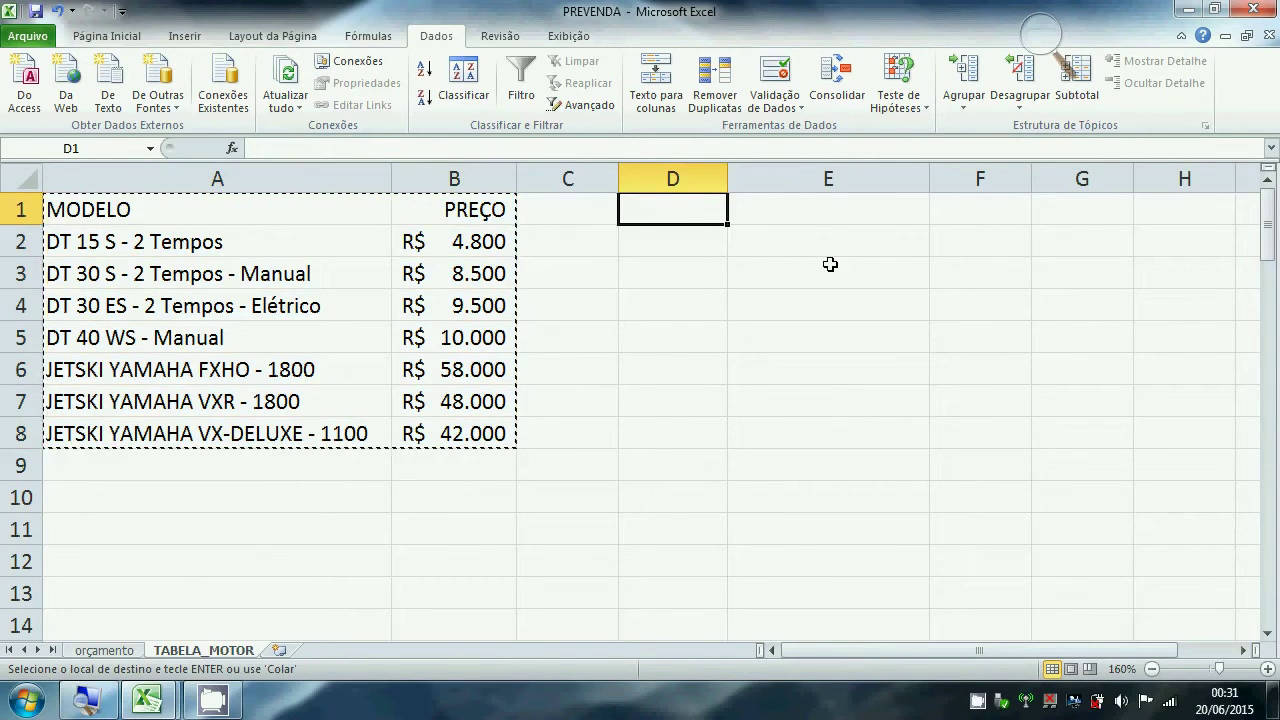
key(Return)
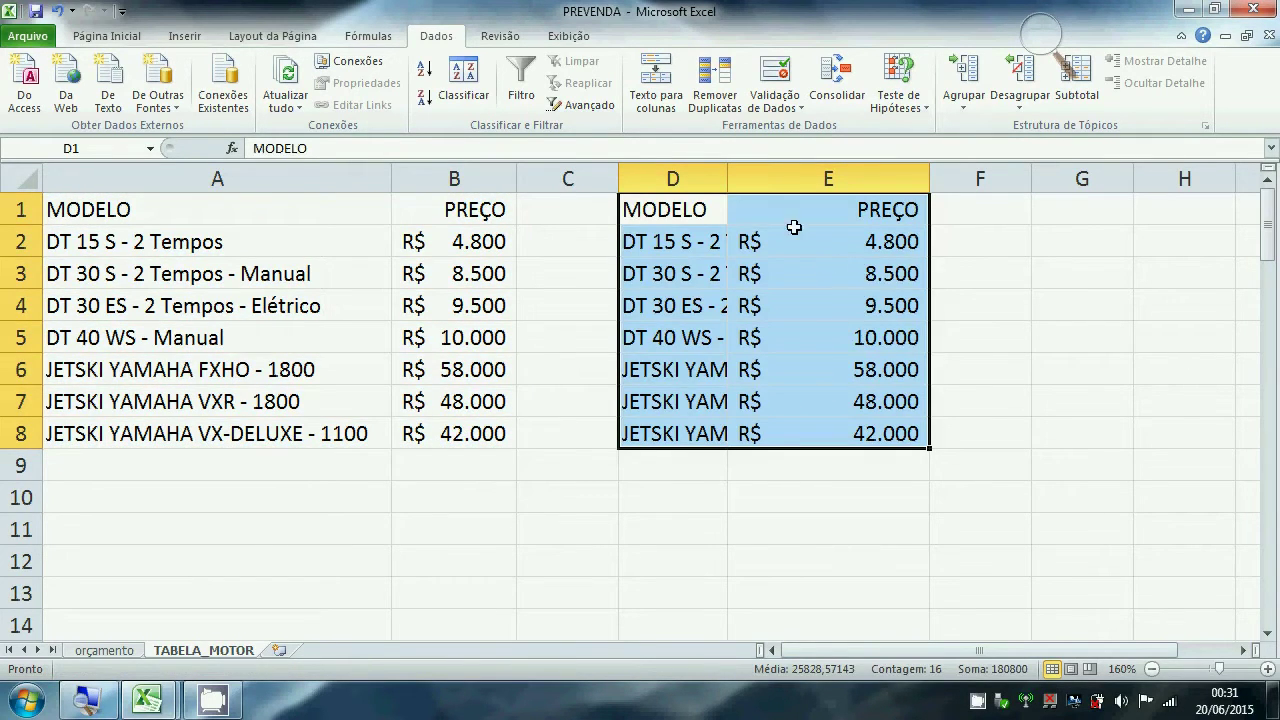
click(1012, 276)
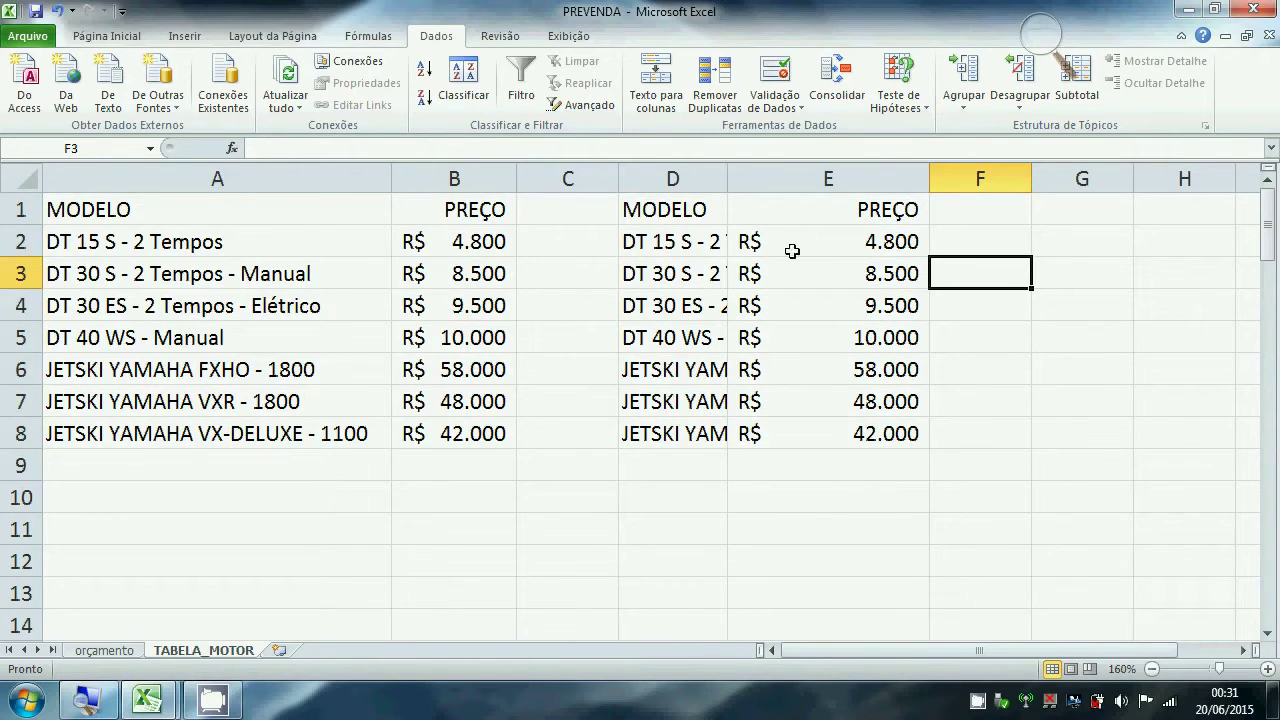
- Set the copied table's price in E3 to 6700 and the price in E5 to 11000
click(882, 280)
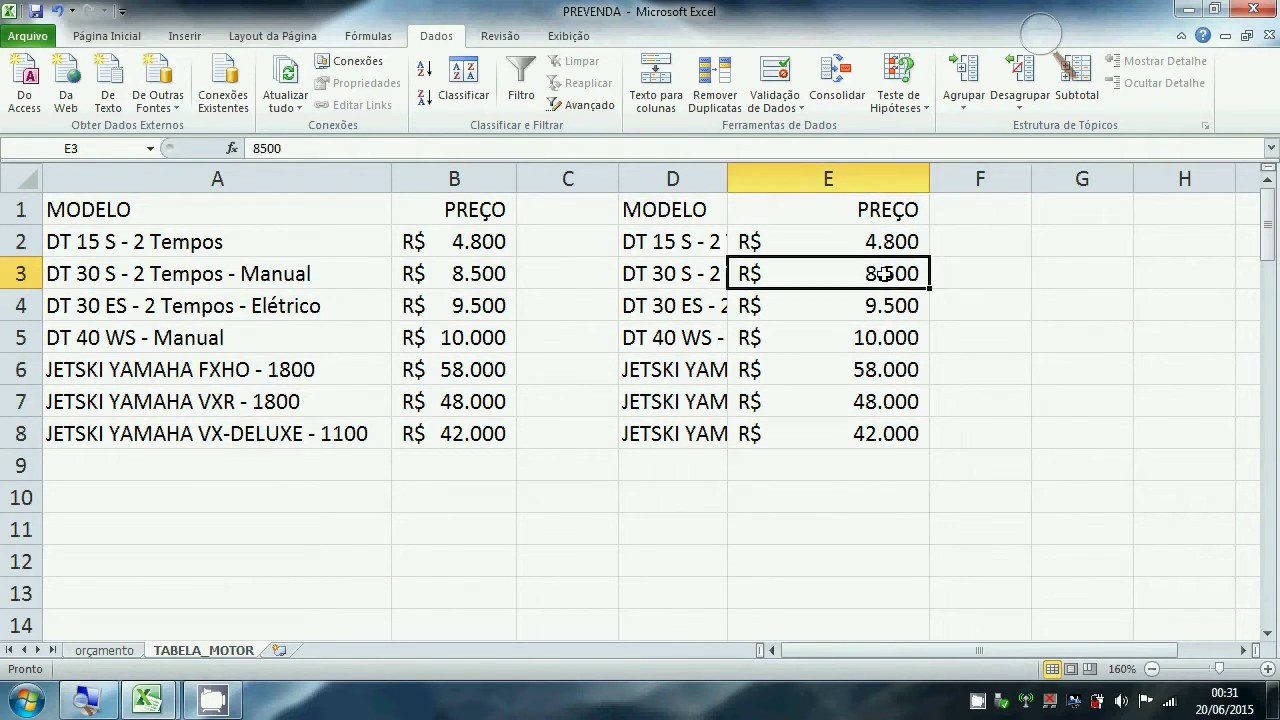
text(6700)
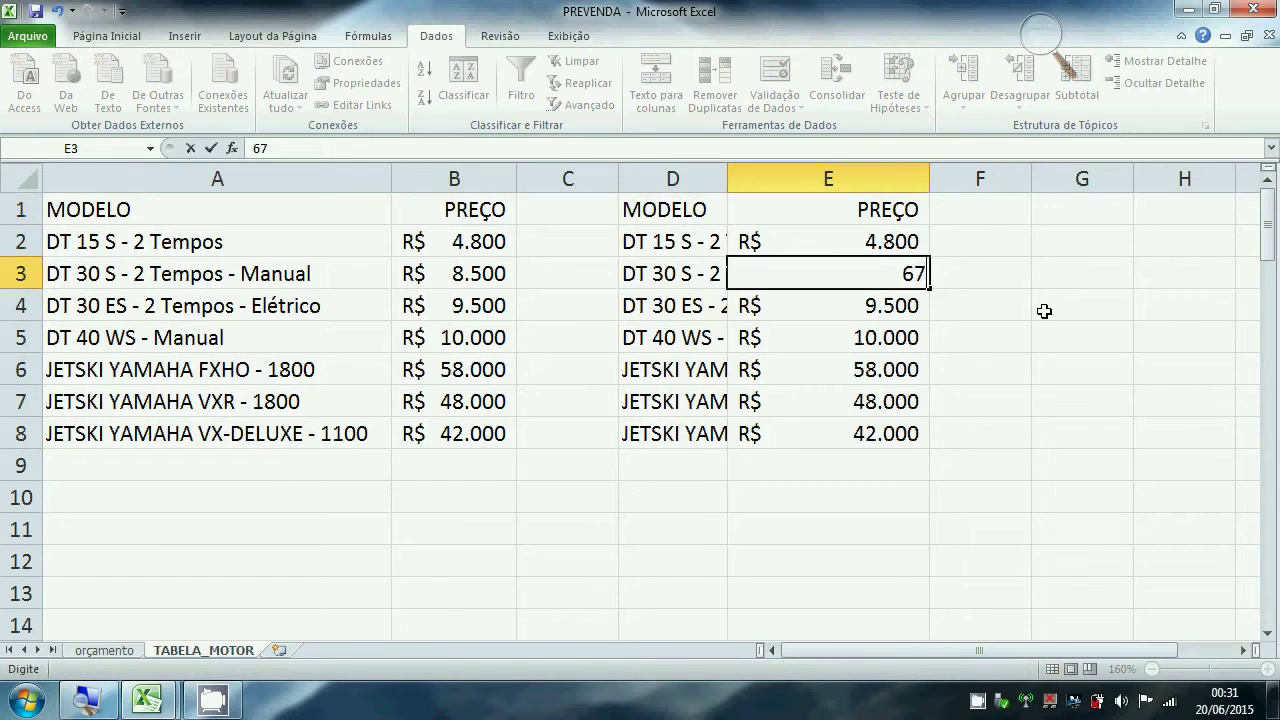
key(Return)
key(Return)
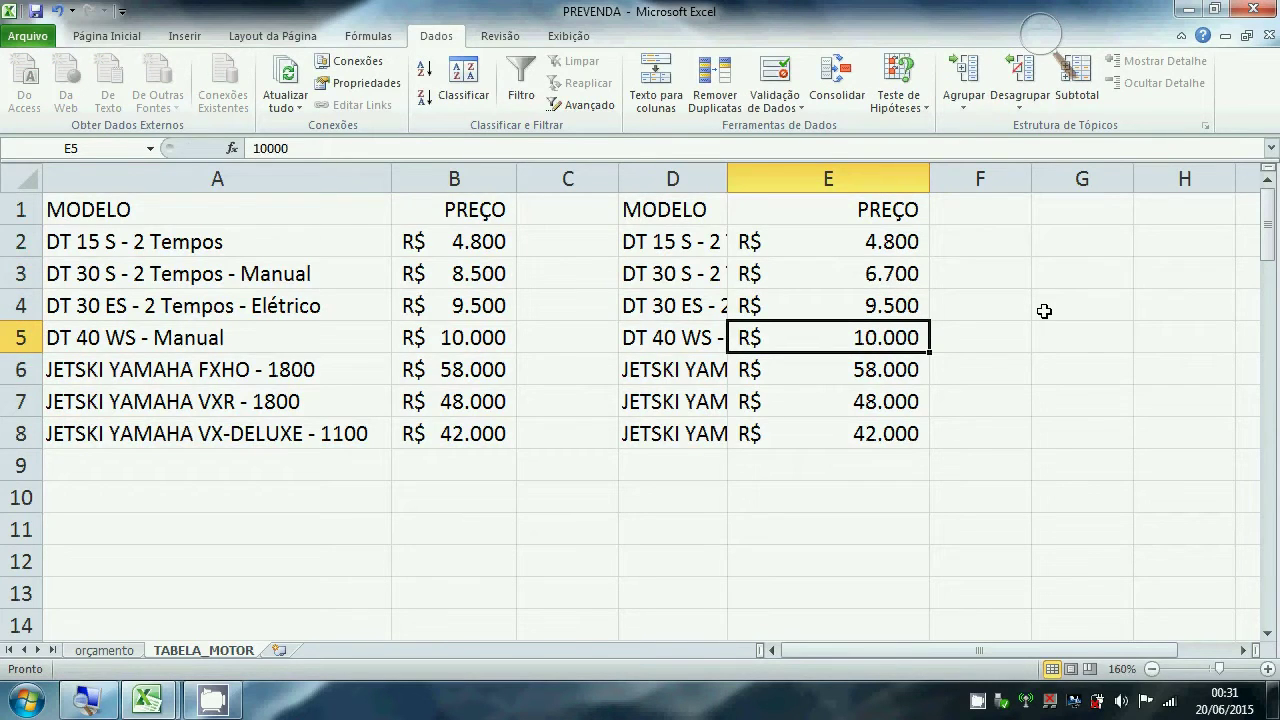
text(11.)
text(000)
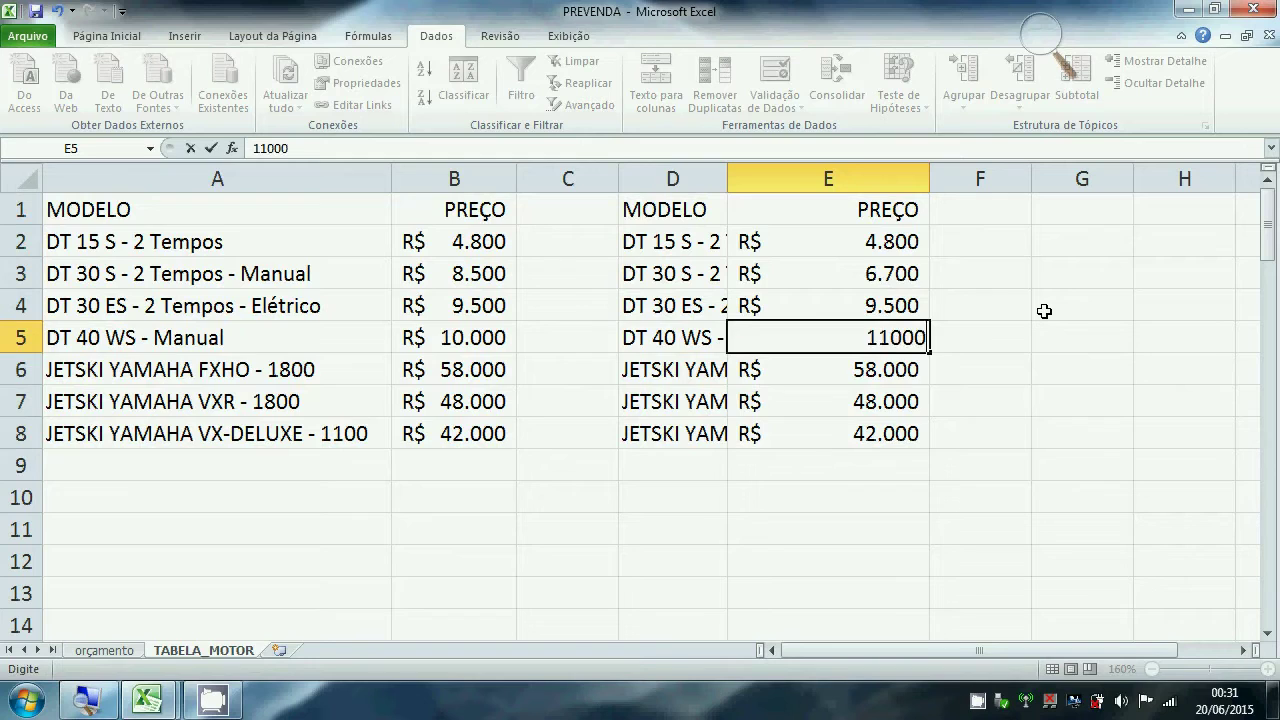
key(Return)
key(Return)
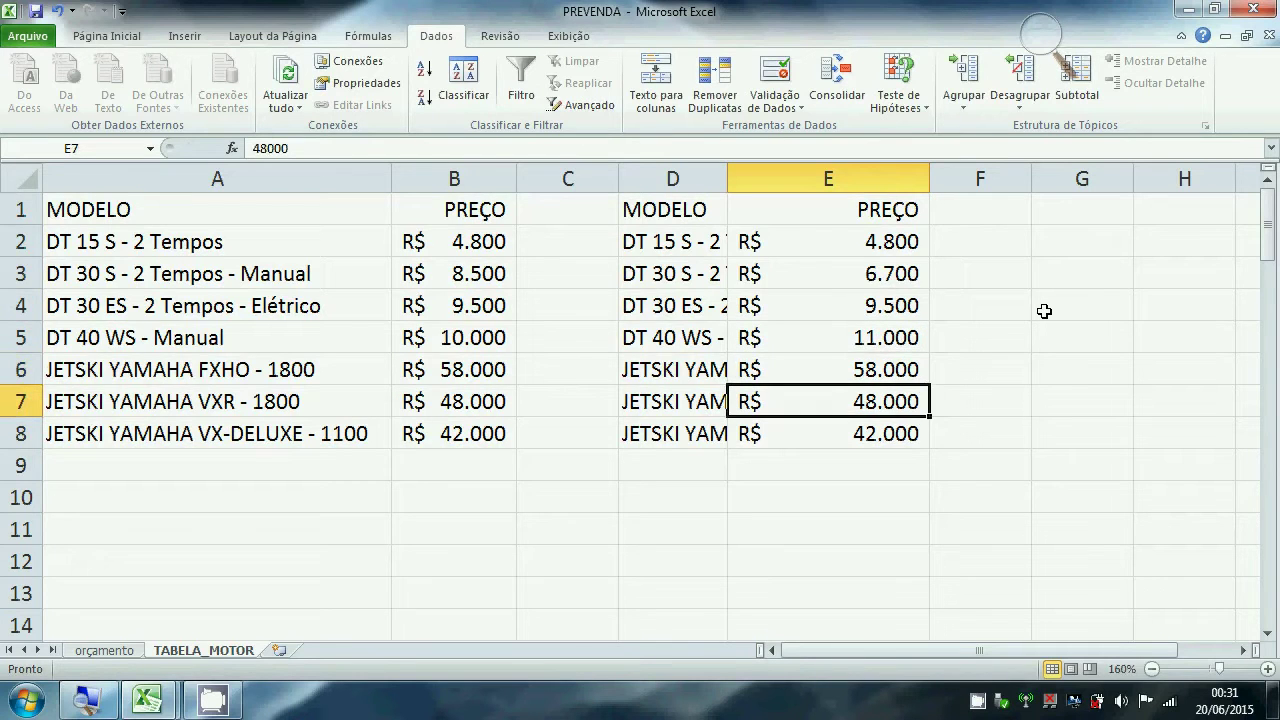
- Set the copied table's price in E7 to 31000 and the price in E8 to 23000
text(31000)
key(Return)
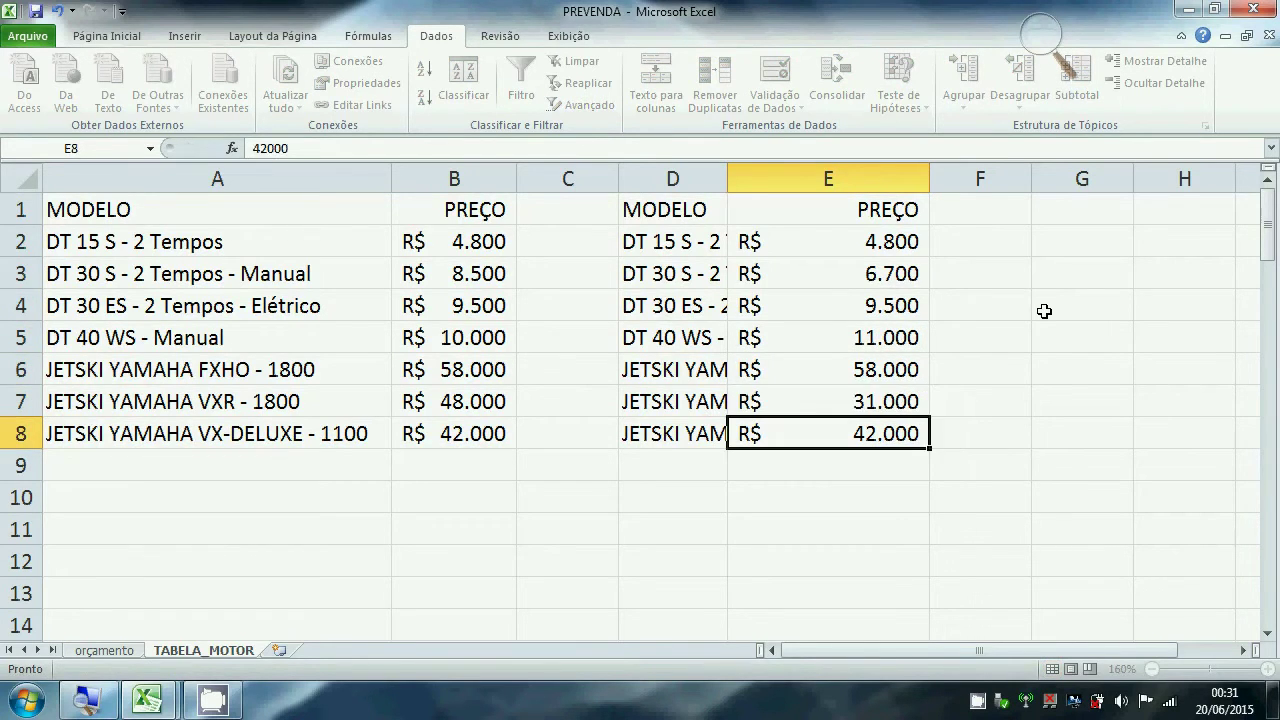
text(23000)
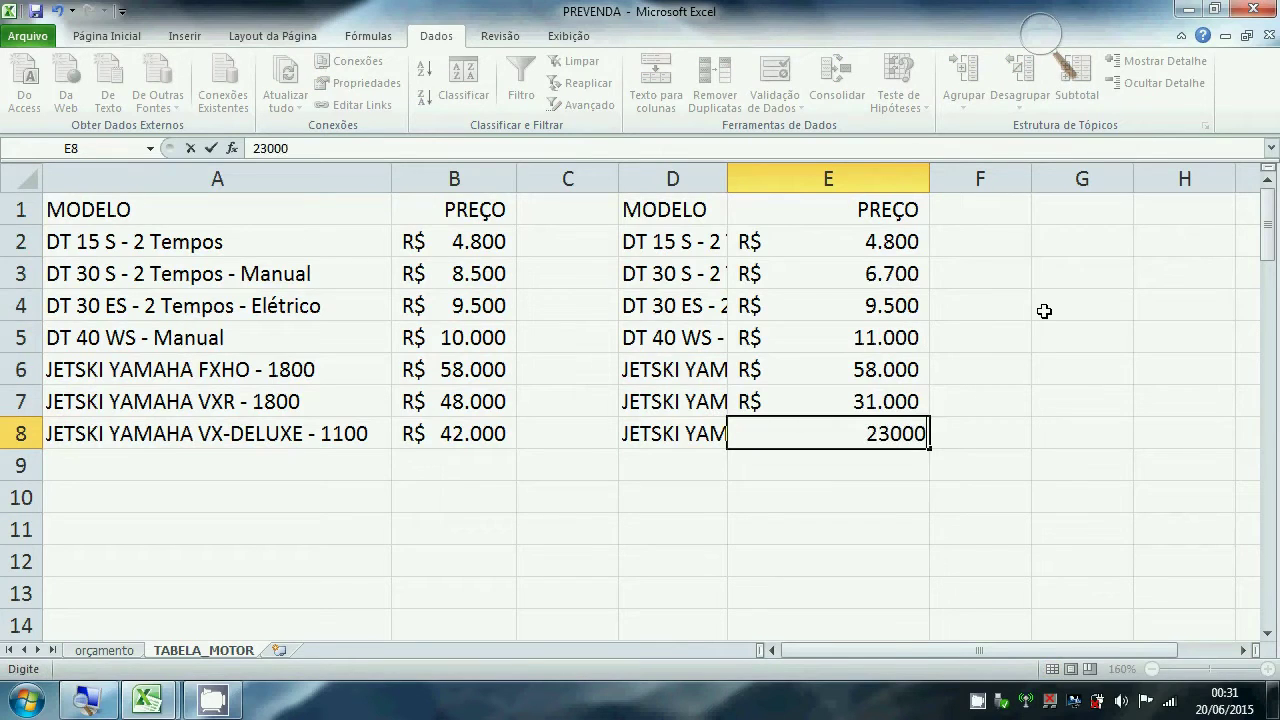
key(Return)
- Review the copied prices in column E and highlight the original table in A1:B8 for comparison
key(Up)
key(Up)
key(Up)
key(Up)
key(Up)
key(Up)
key(Up)
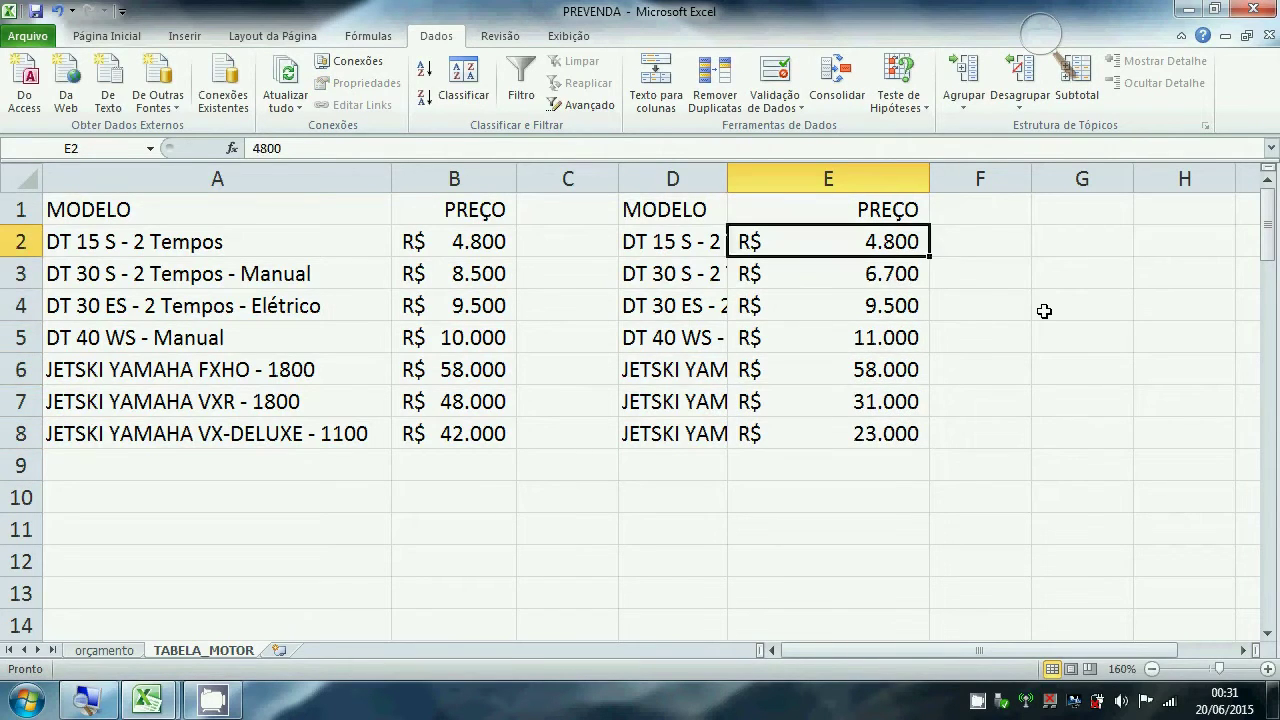
key(Up)
key(Down)
key(Down)
key(Up)
key(Up)
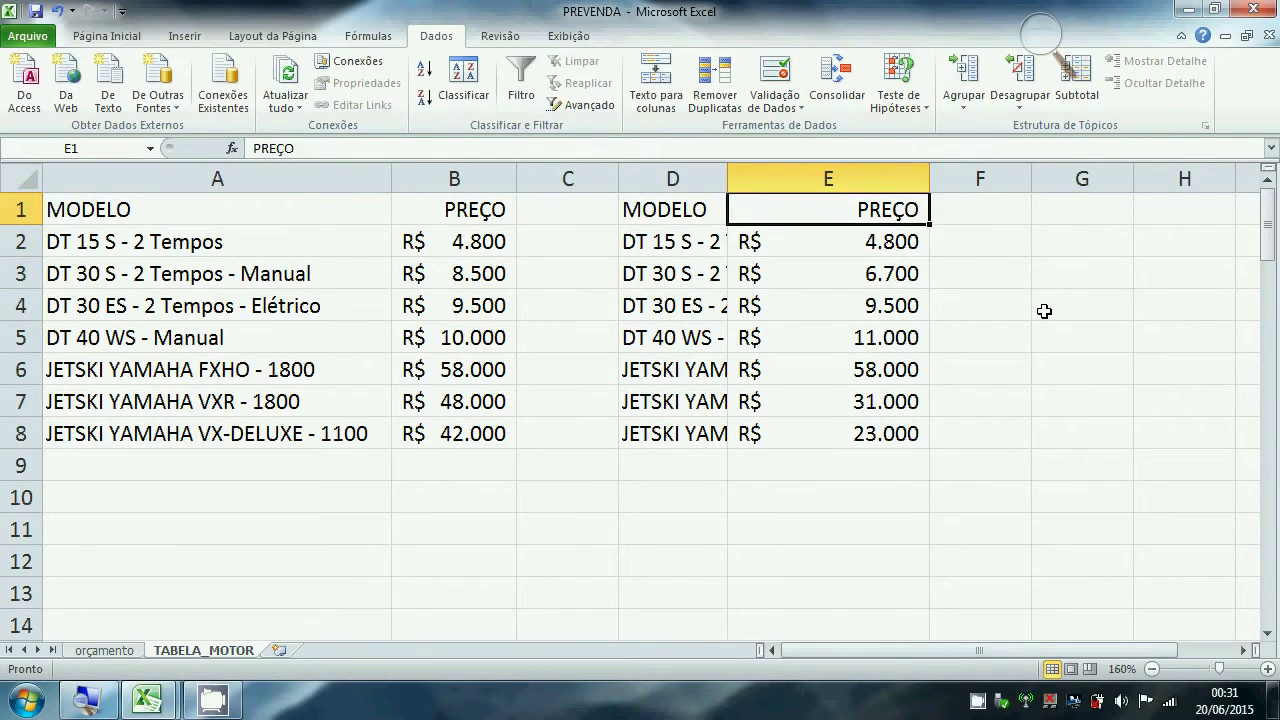
key(Down)
key(Up)
key(Left)
key(Left)
key(Left)
key(Left)
key(shift+Right)
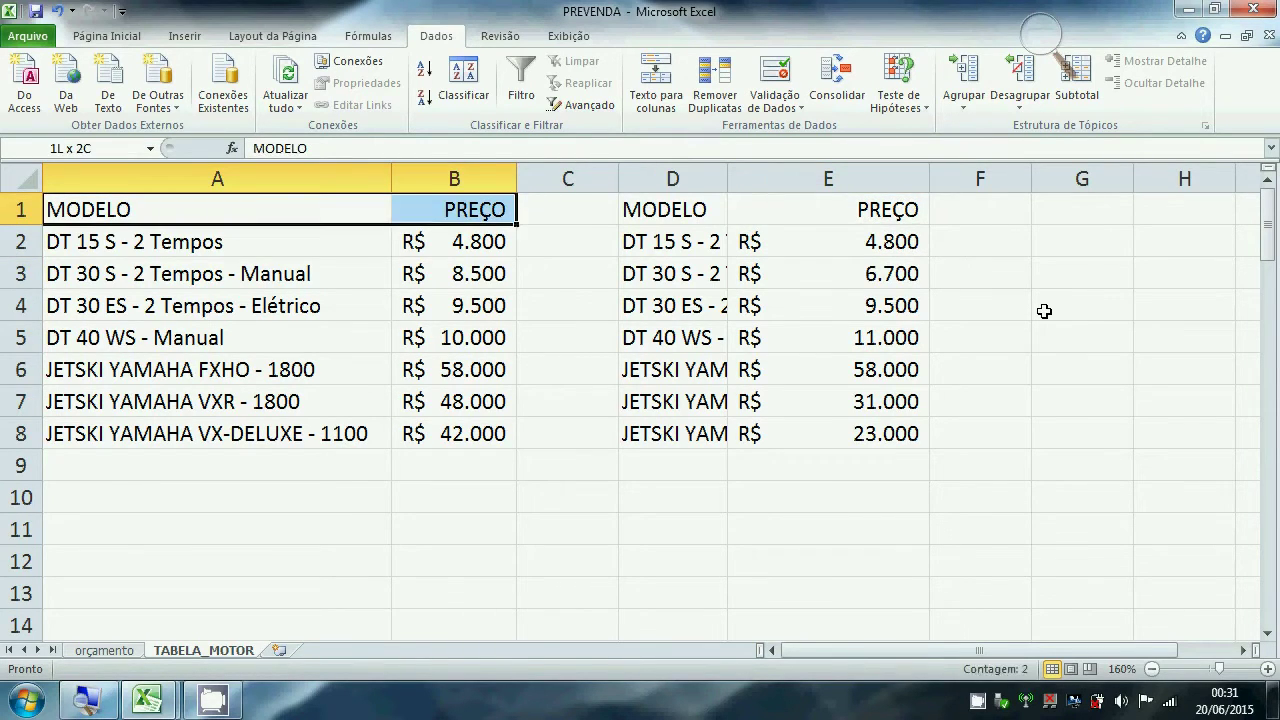
key(shift+Down)
key(shift+Down)
key(shift+Down)
key(shift+Down)
key(shift+Down)
key(shift+Down)
key(shift+Down)
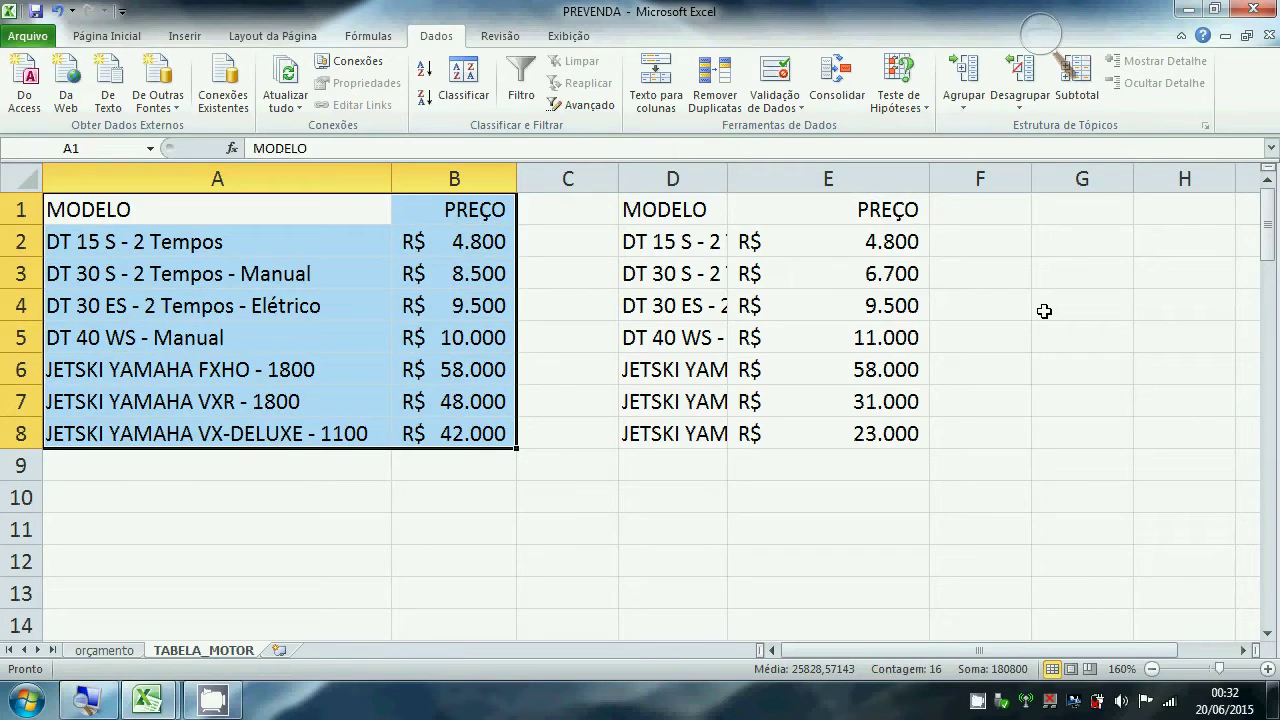
- Highlight the copied table in D1:E8 to examine its models and prices against the original
key(Right)
key(Right)
key(Right)
key(Right)
key(Right)
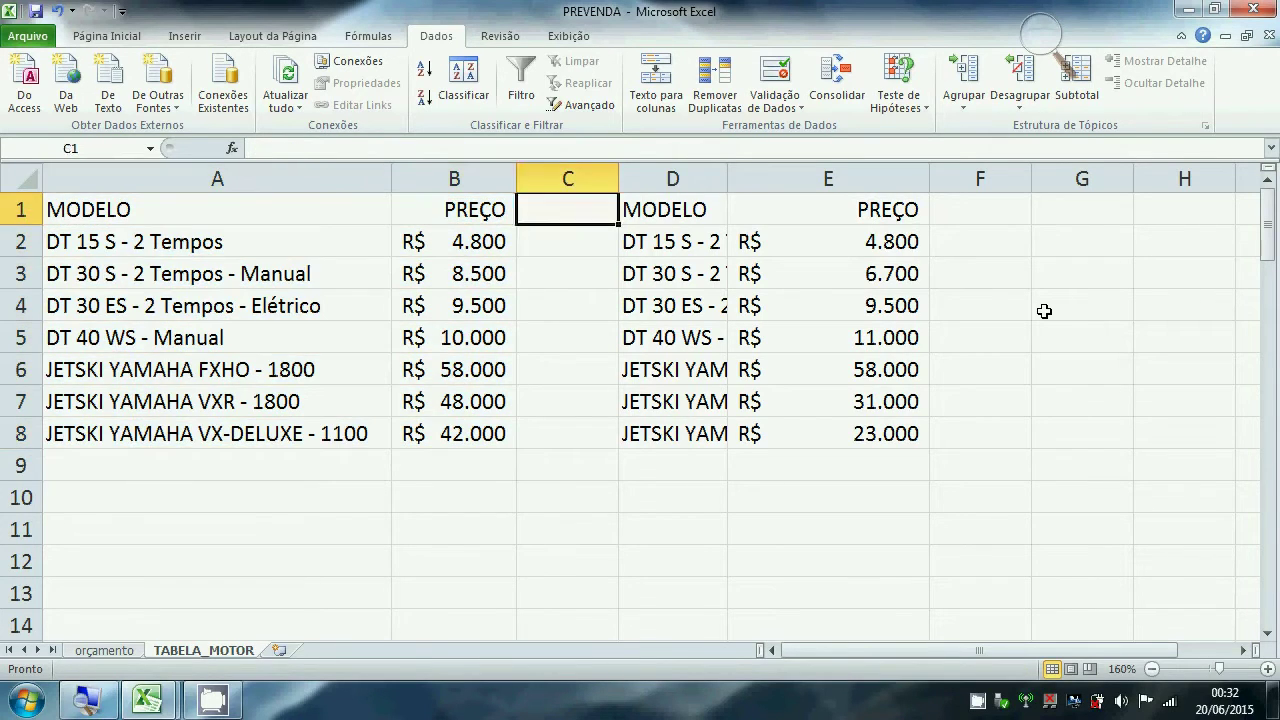
key(Left)
key(Left)
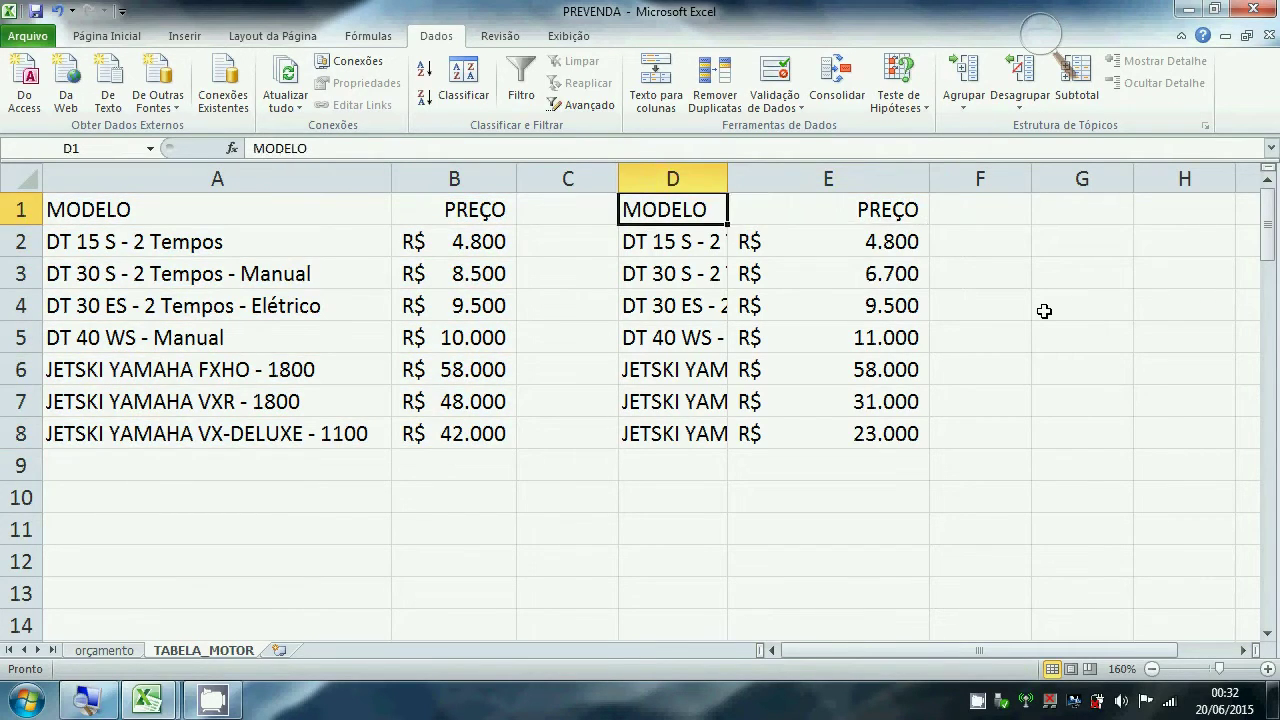
key(shift+Right)
key(shift+Down)
key(shift+Down)
key(shift+Down)
key(shift+Down)
key(shift+Down)
key(shift+Down)
key(shift+Down)
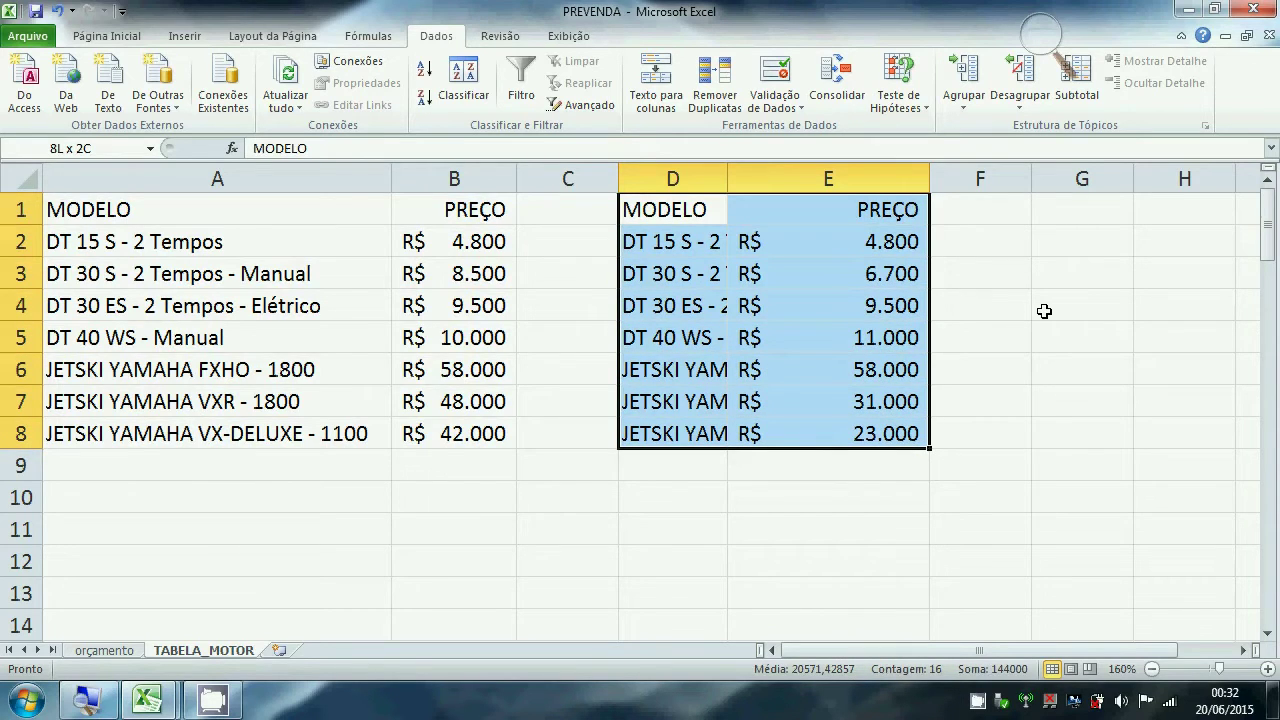
key(Up)
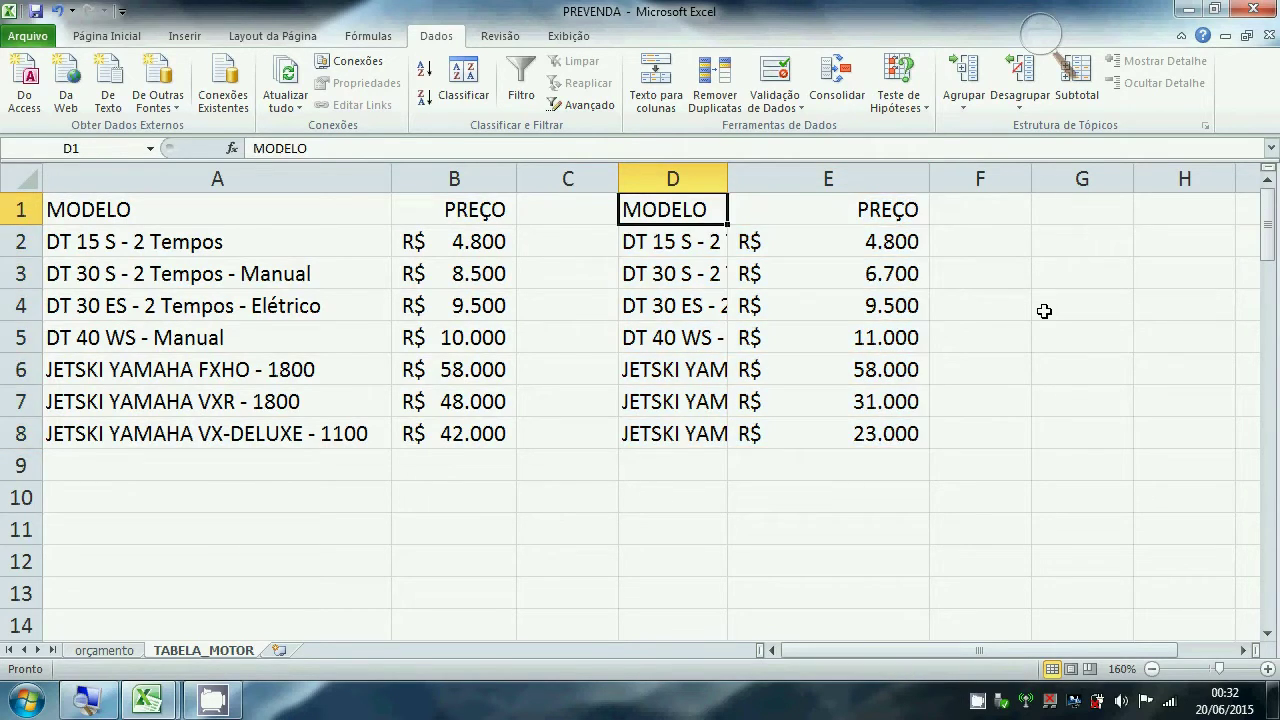
- Compare the DT 15 S - 2 Tempos entry and its price in row 2 of both tables
key(Right)
key(Left)
key(Left)
key(Down)
key(Left)
key(Right)
key(Right)
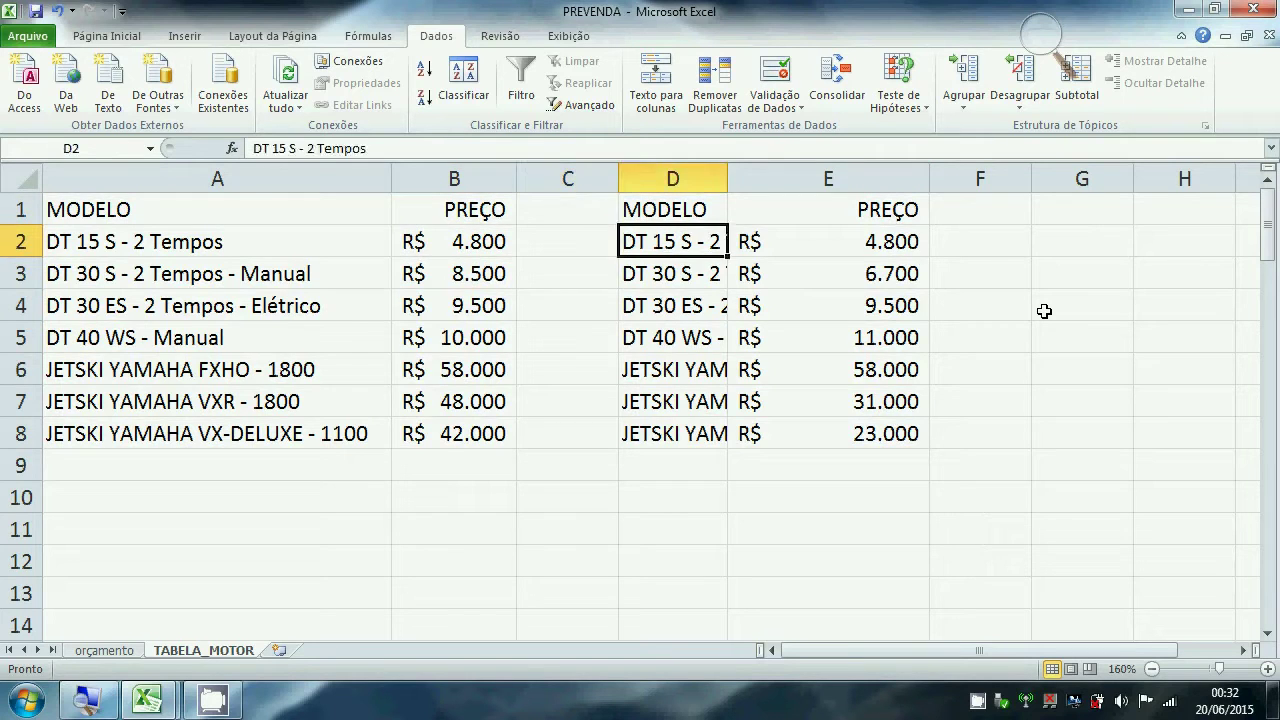
key(Right)
key(Right)
key(Left)
key(Left)
key(Left)
key(Left)
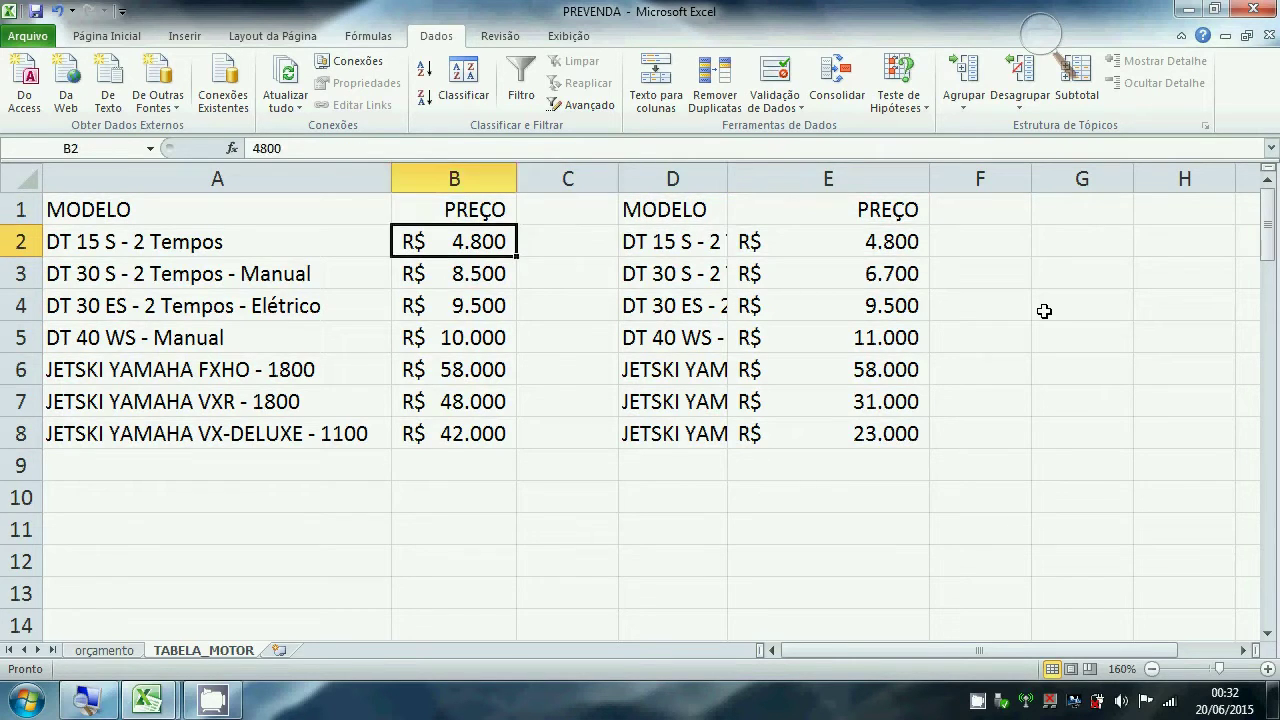
key(Right)
key(Right)
key(Right)
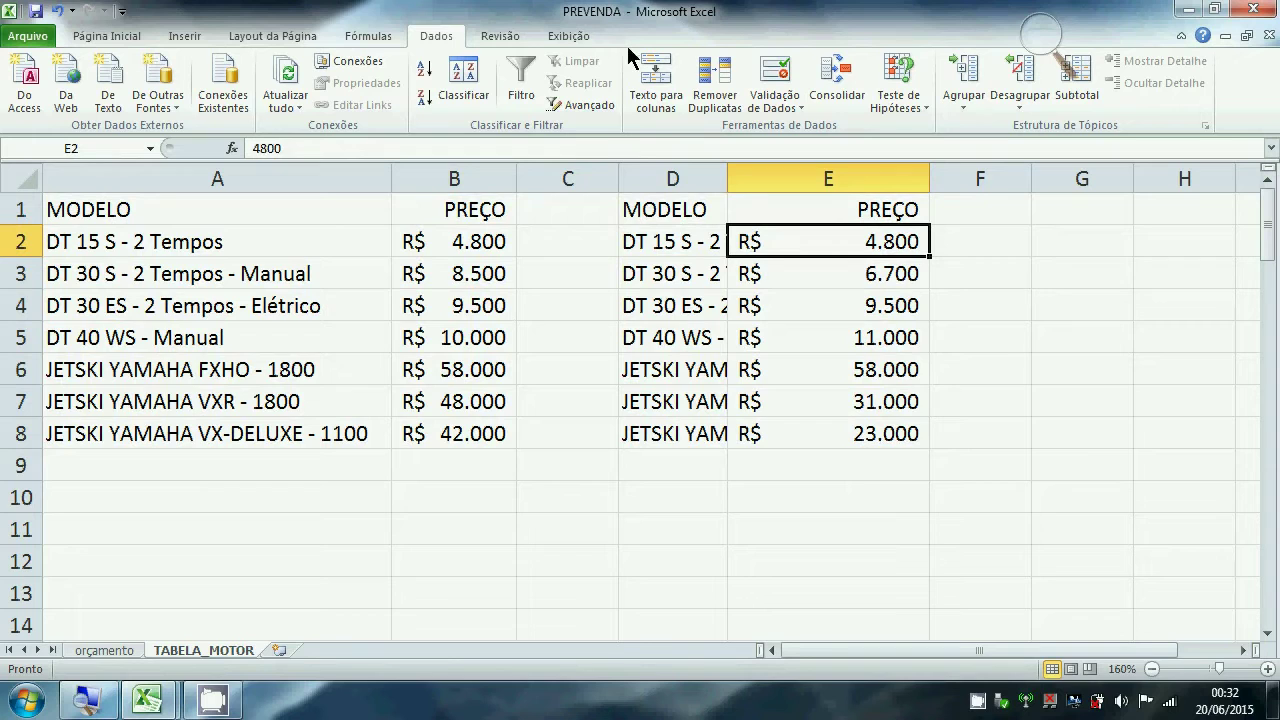
- Examine the functions offered by the Consolidate tool and close it without consolidating
click(834, 96)
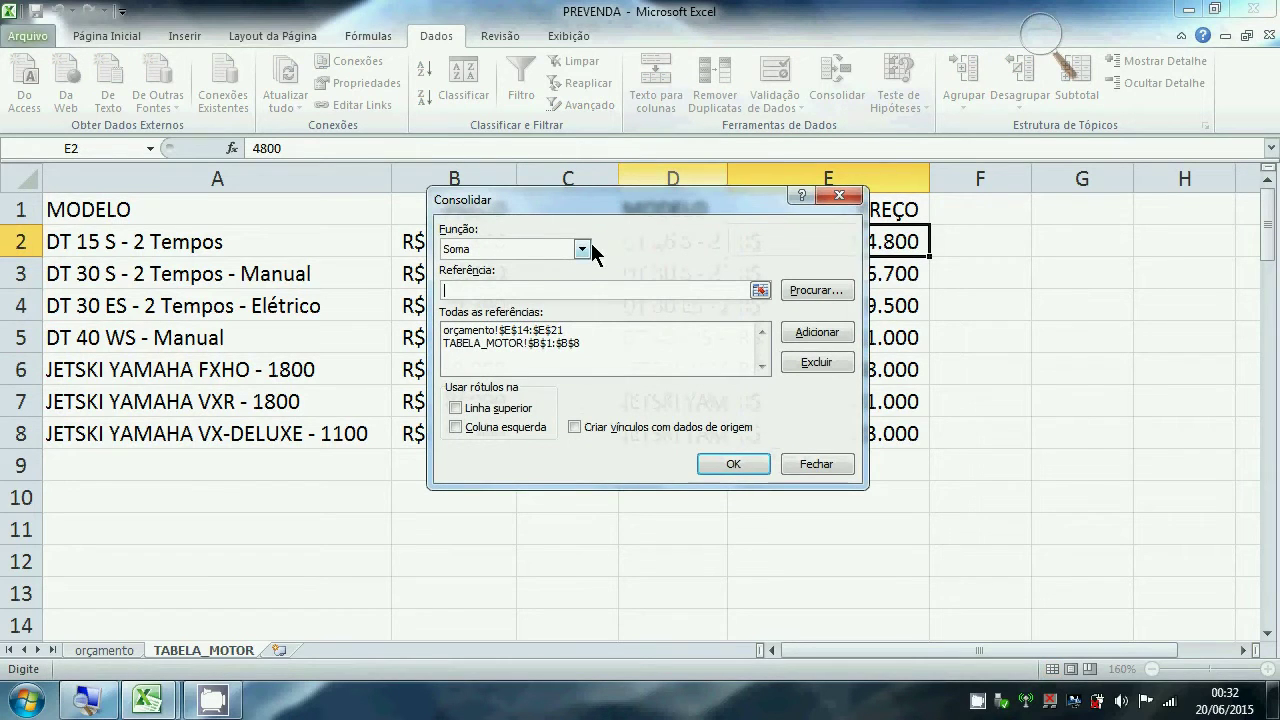
click(579, 250)
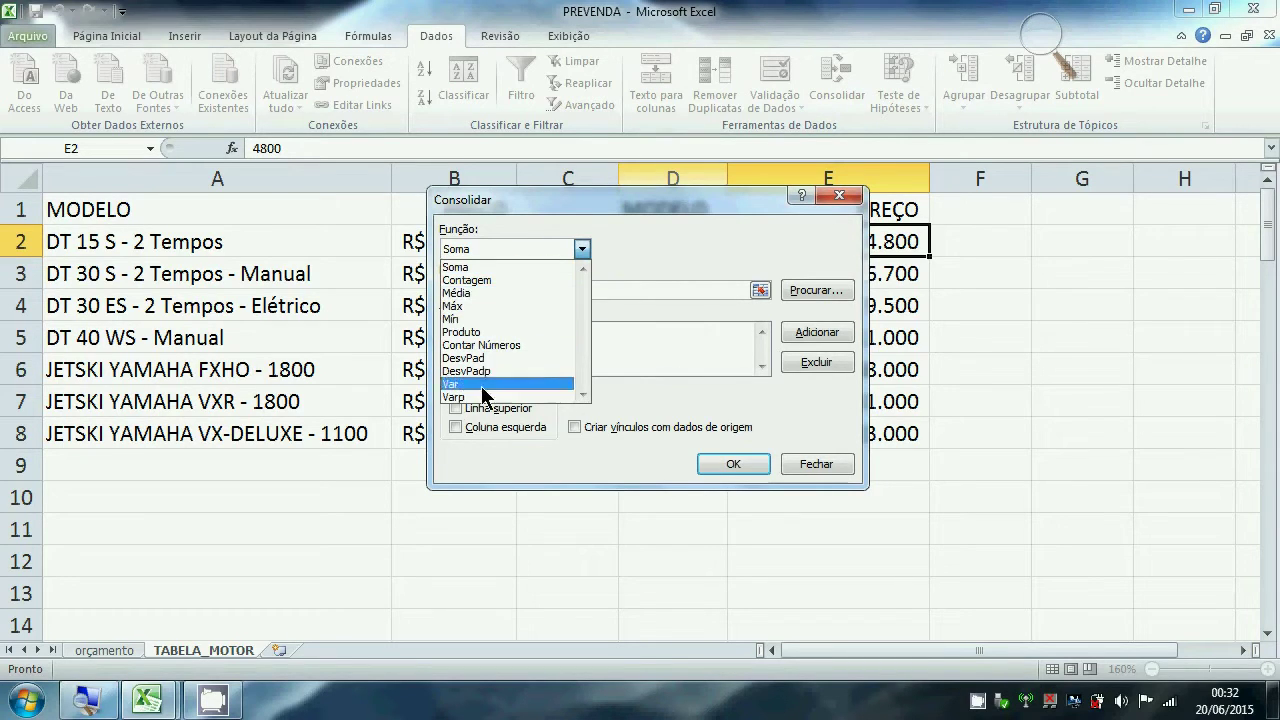
click(584, 250)
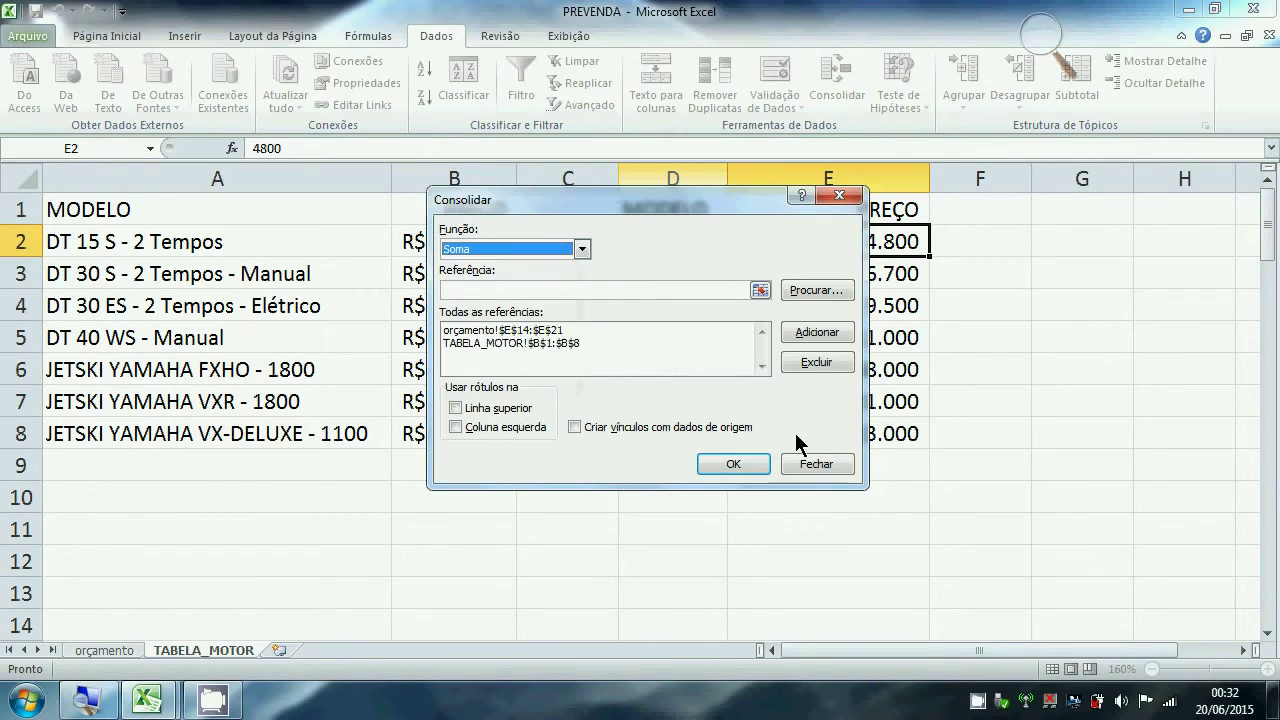
click(826, 466)
- Compare the prices in columns B and E across rows 2 to 4 of the two tables
click(890, 310)
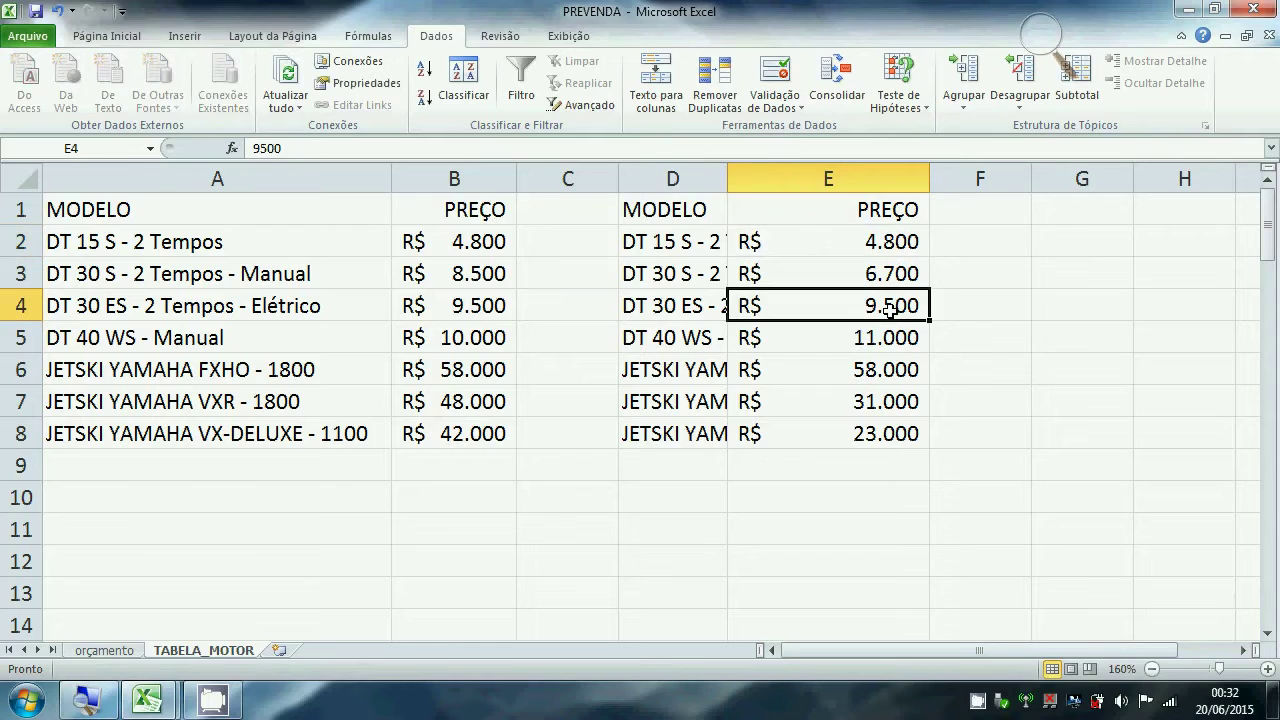
key(Left)
key(Left)
key(Left)
key(Right)
key(Right)
key(Right)
key(Left)
key(Left)
key(Left)
key(Up)
key(Up)
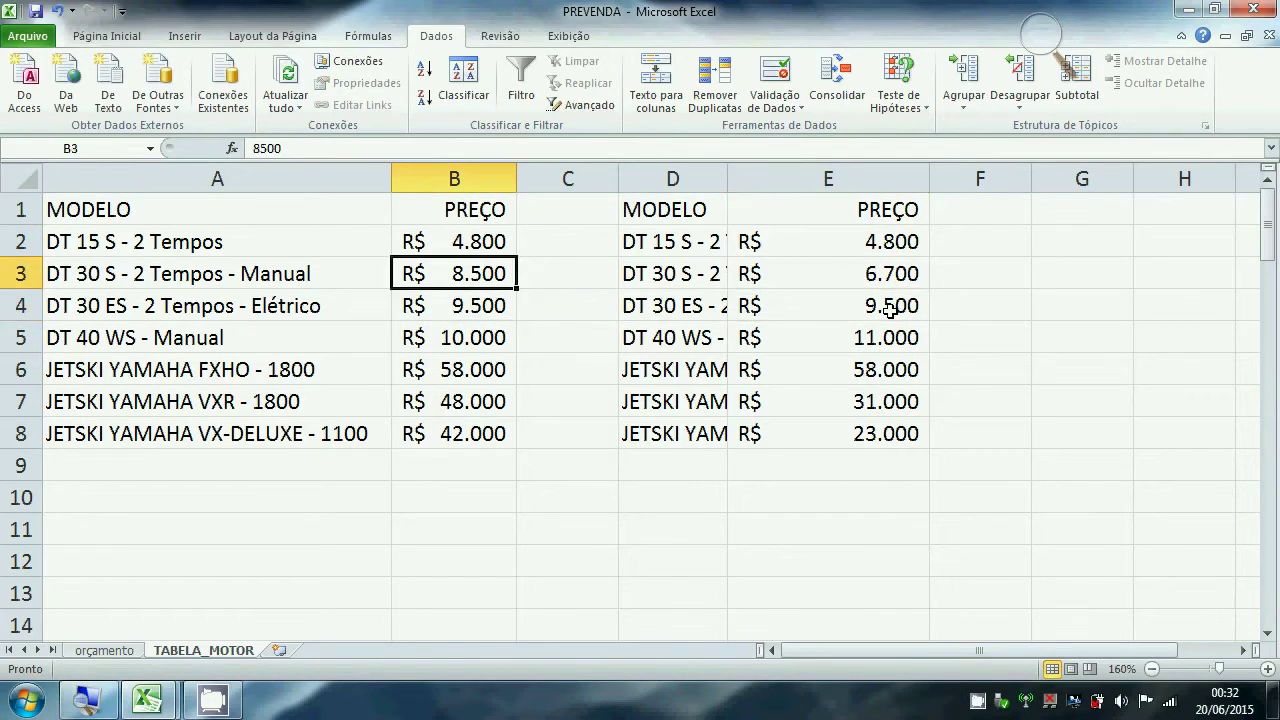
key(Right)
key(Right)
key(Right)
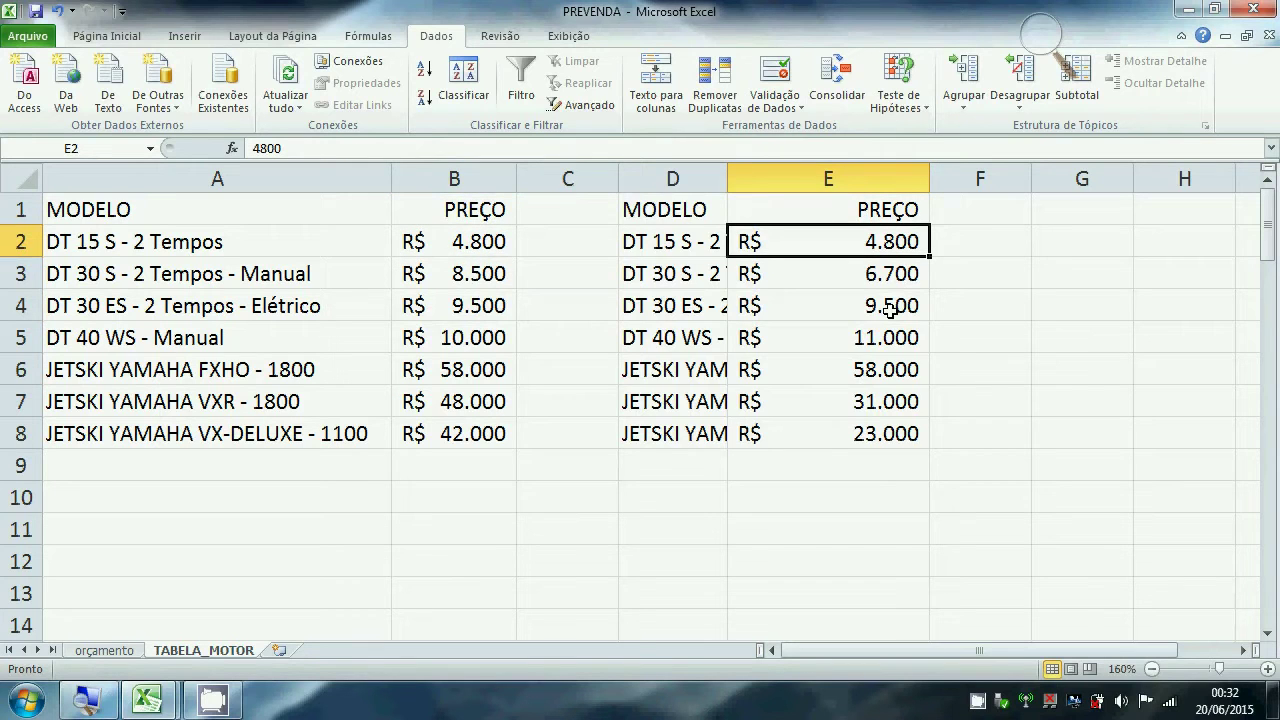
- Review the Consolidate function list and the dialog's options again, leaving Soma as the function
click(837, 75)
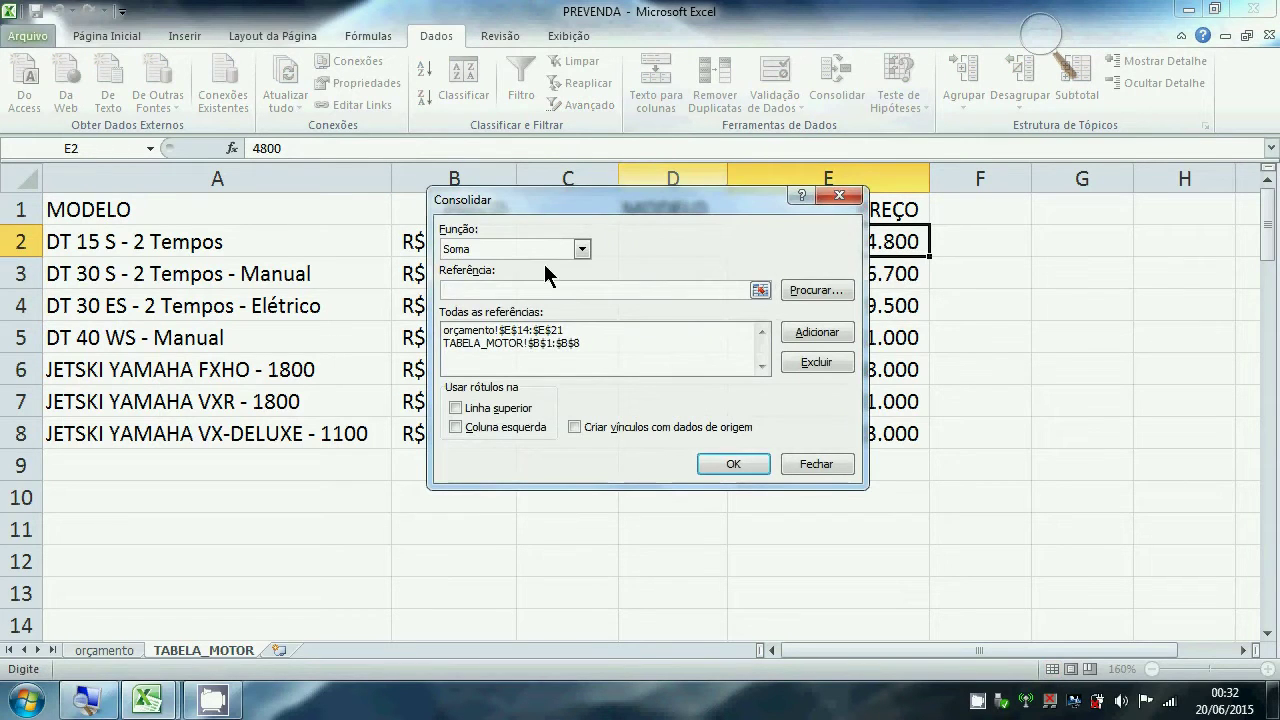
click(581, 250)
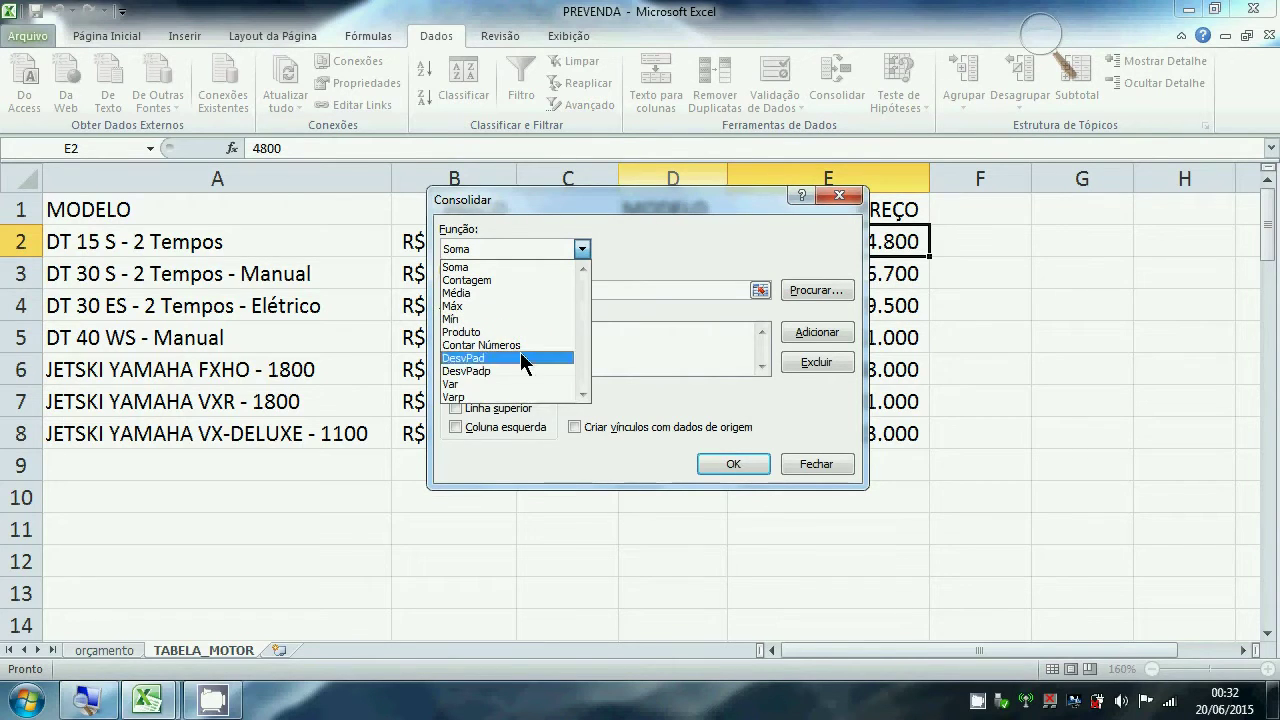
click(582, 260)
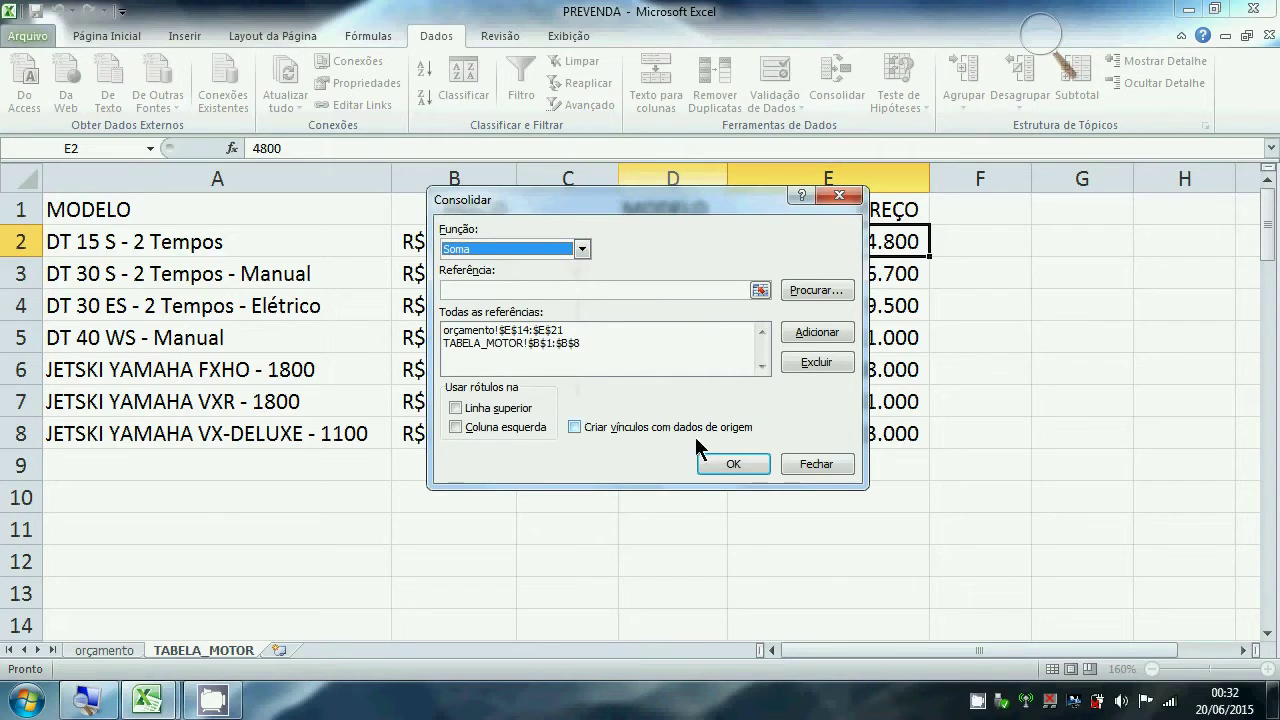
click(817, 464)
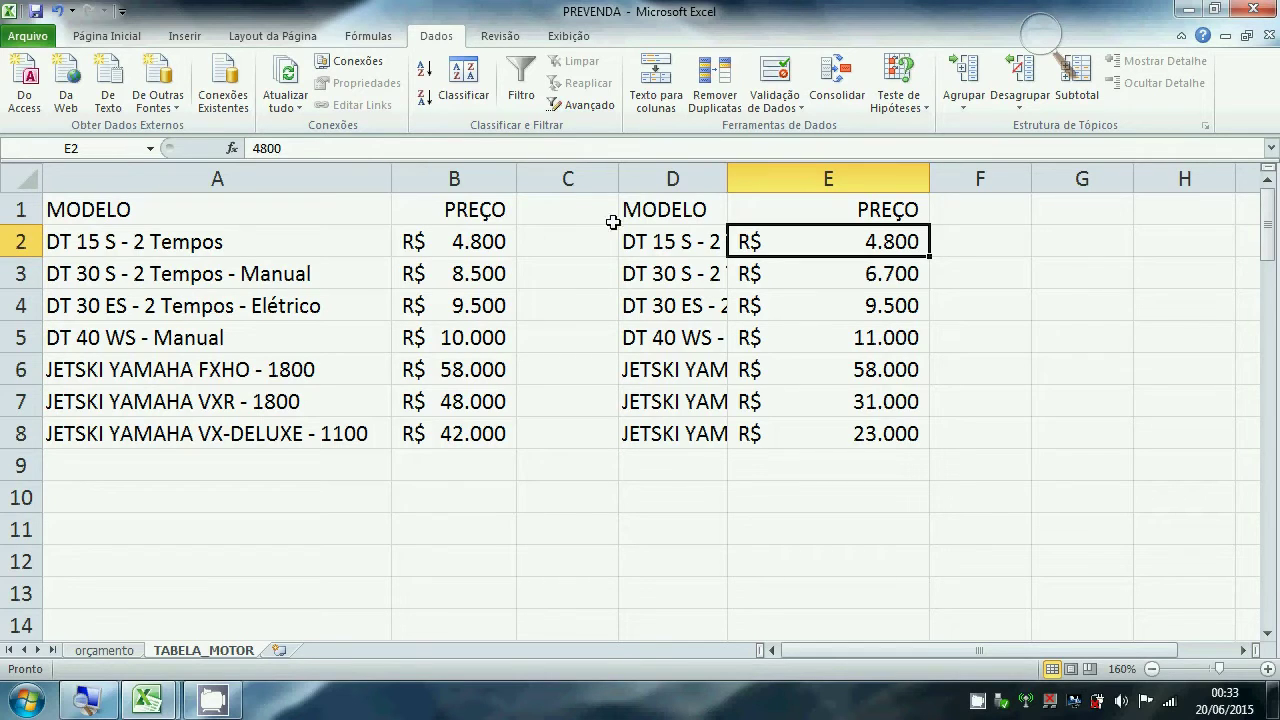
- Remove the old references orçamento!$E$14:$E$21 and TABELA_MOTOR!$B$1:$B$8 from the Consolidate settings
click(860, 87)
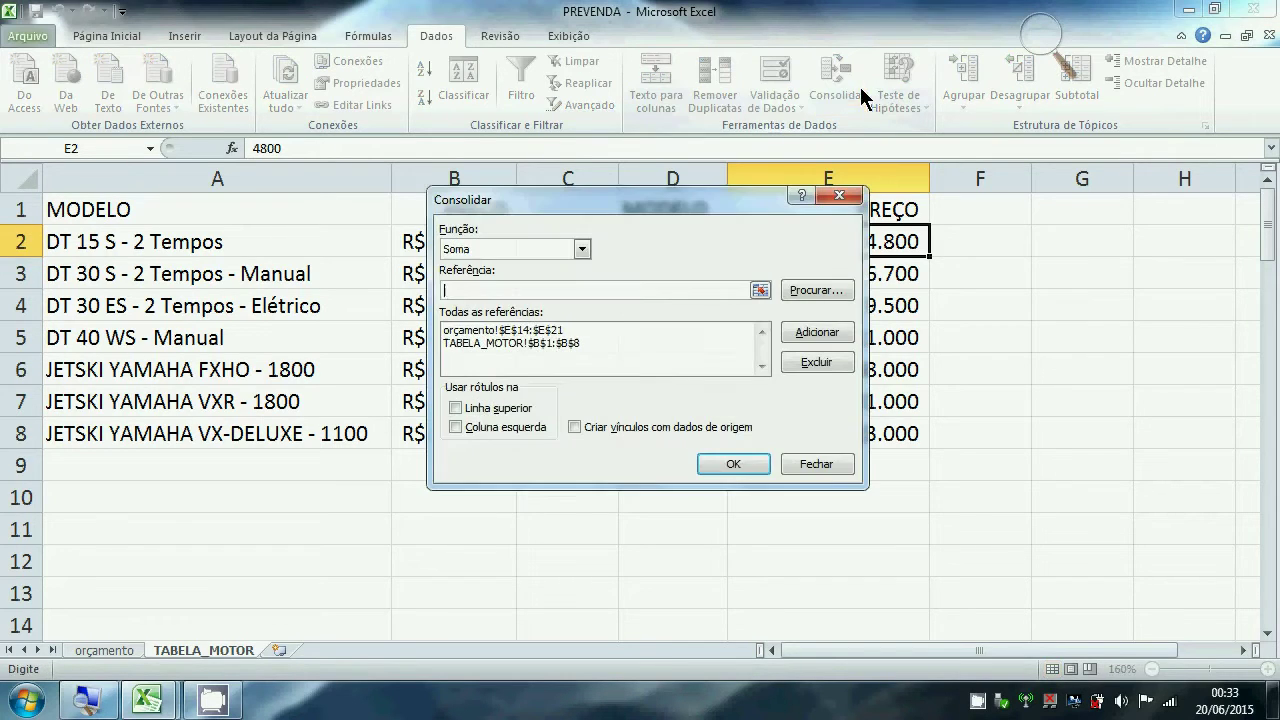
click(535, 330)
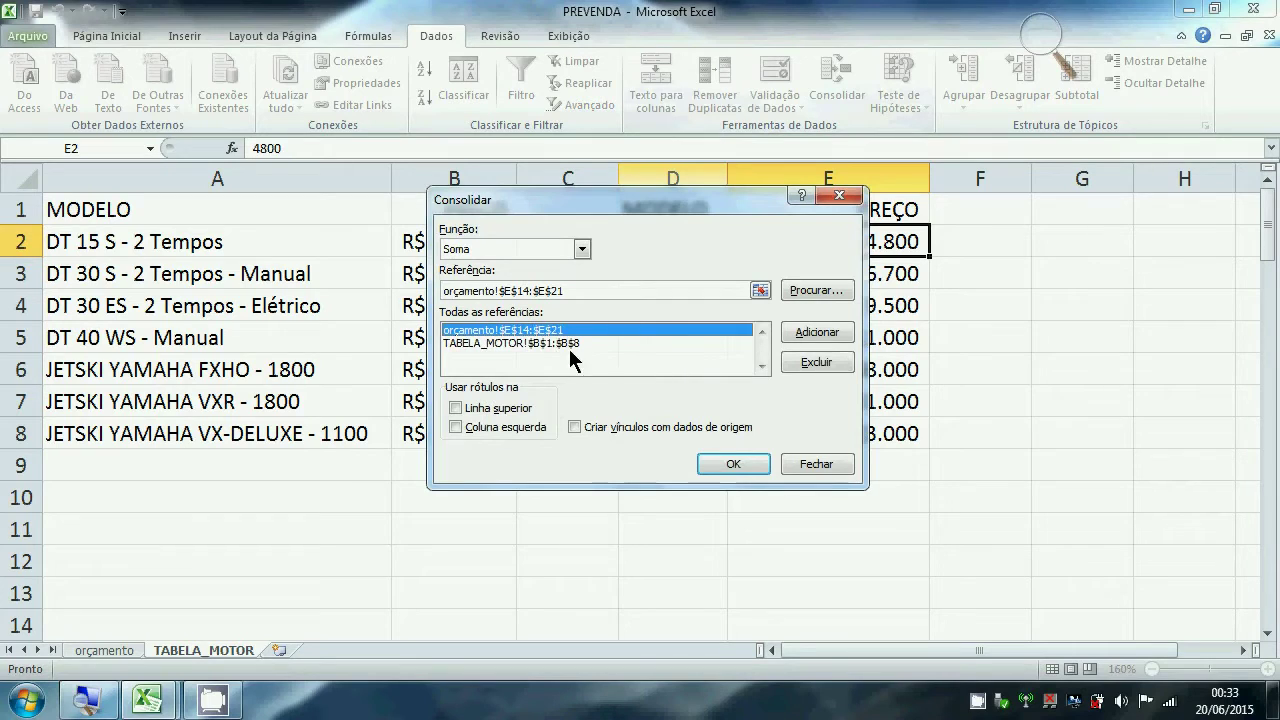
click(803, 365)
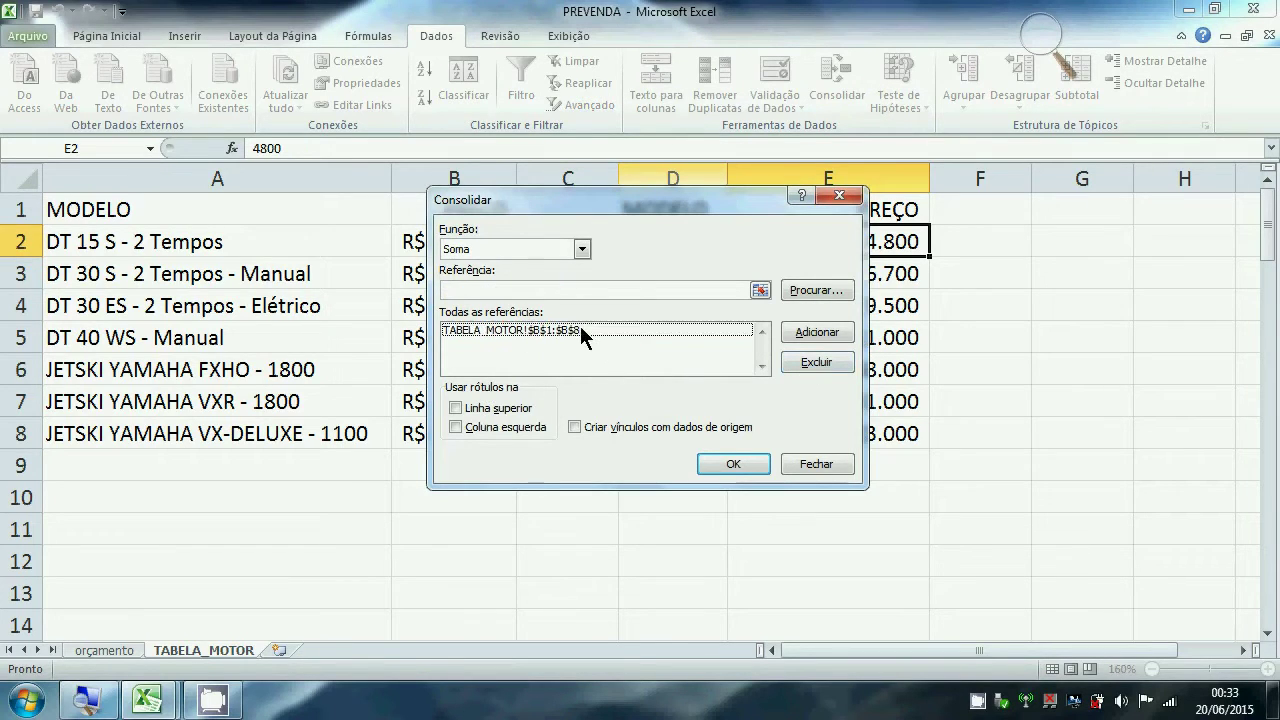
click(616, 331)
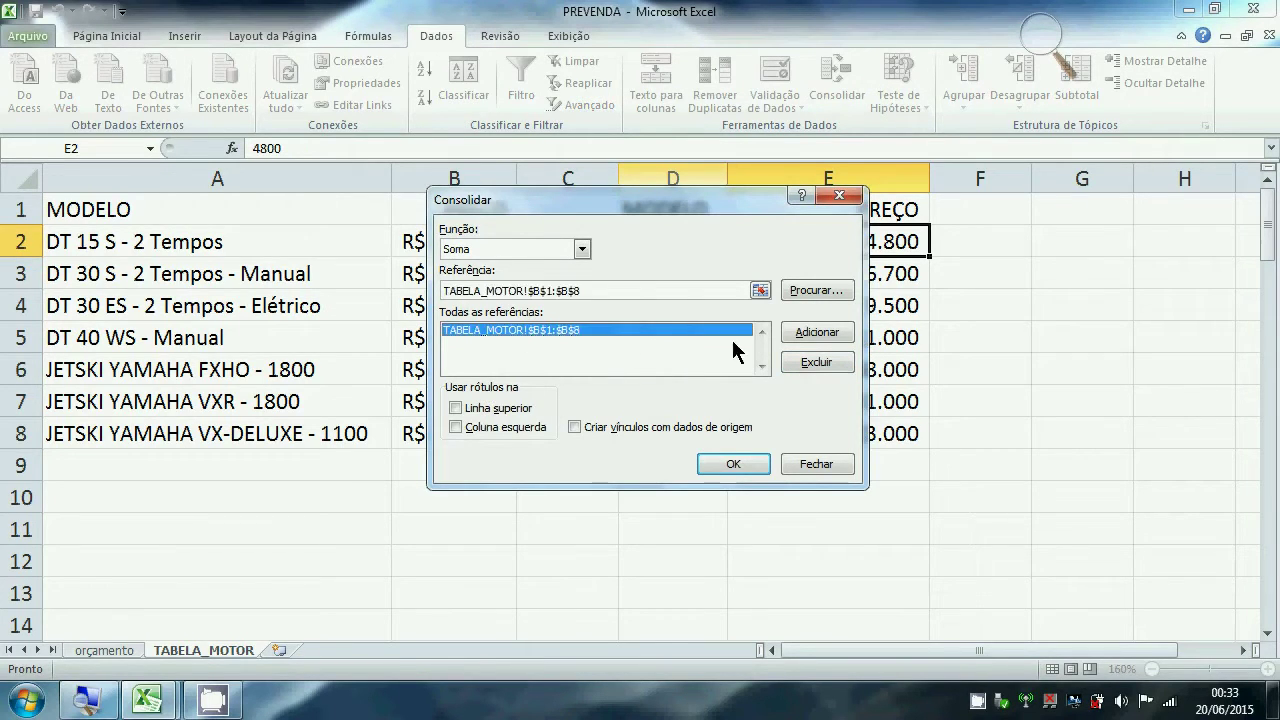
click(833, 362)
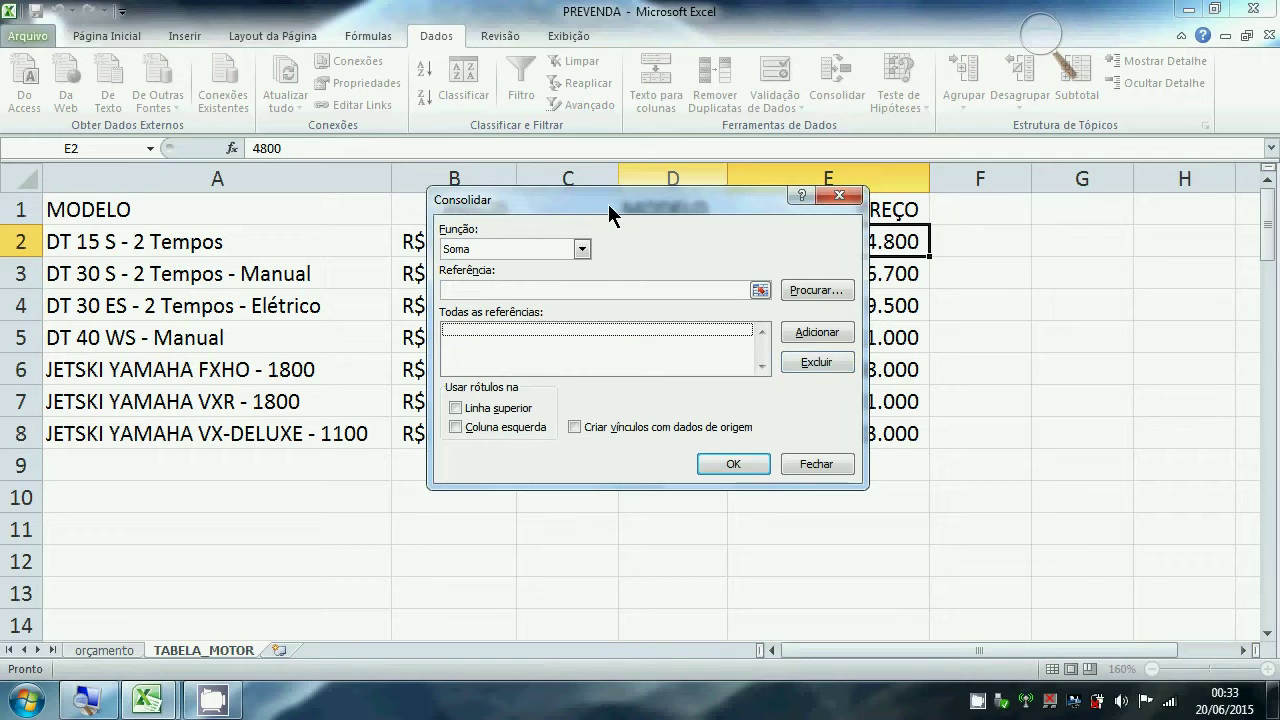
- Add the original table's prices in B2:B8 as a consolidation reference
drag(608, 204, 968, 148)
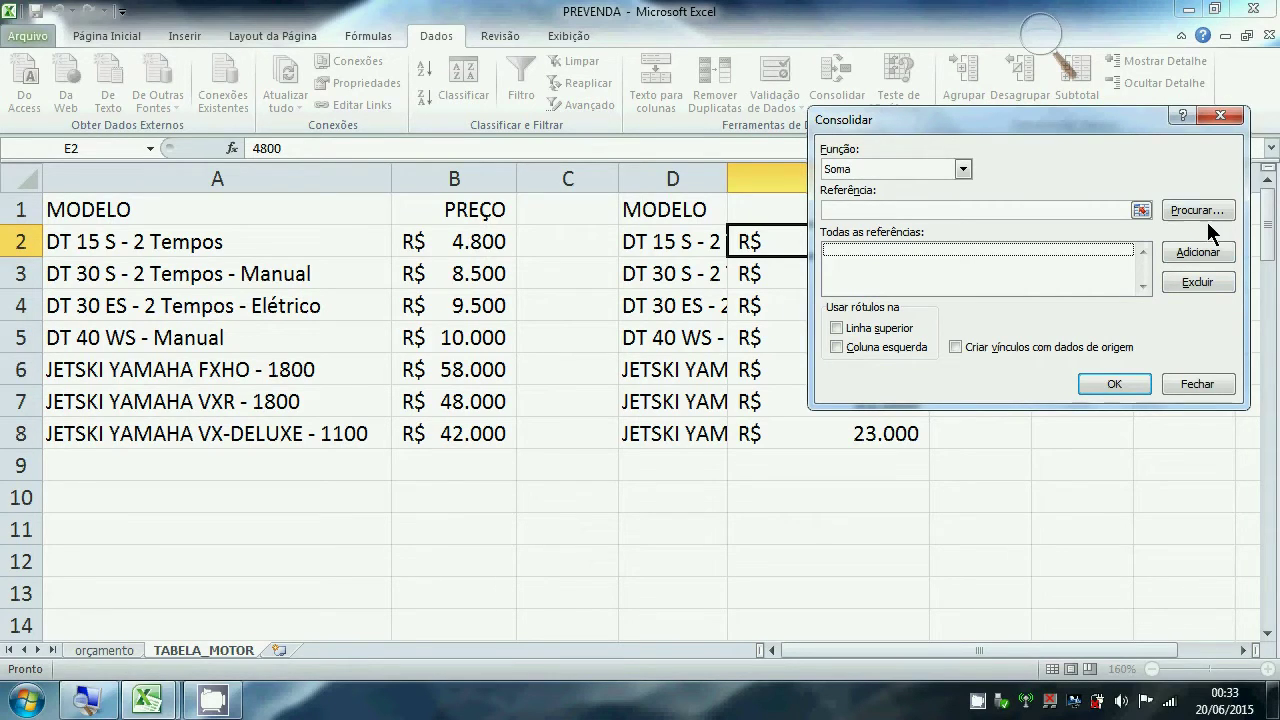
click(1141, 210)
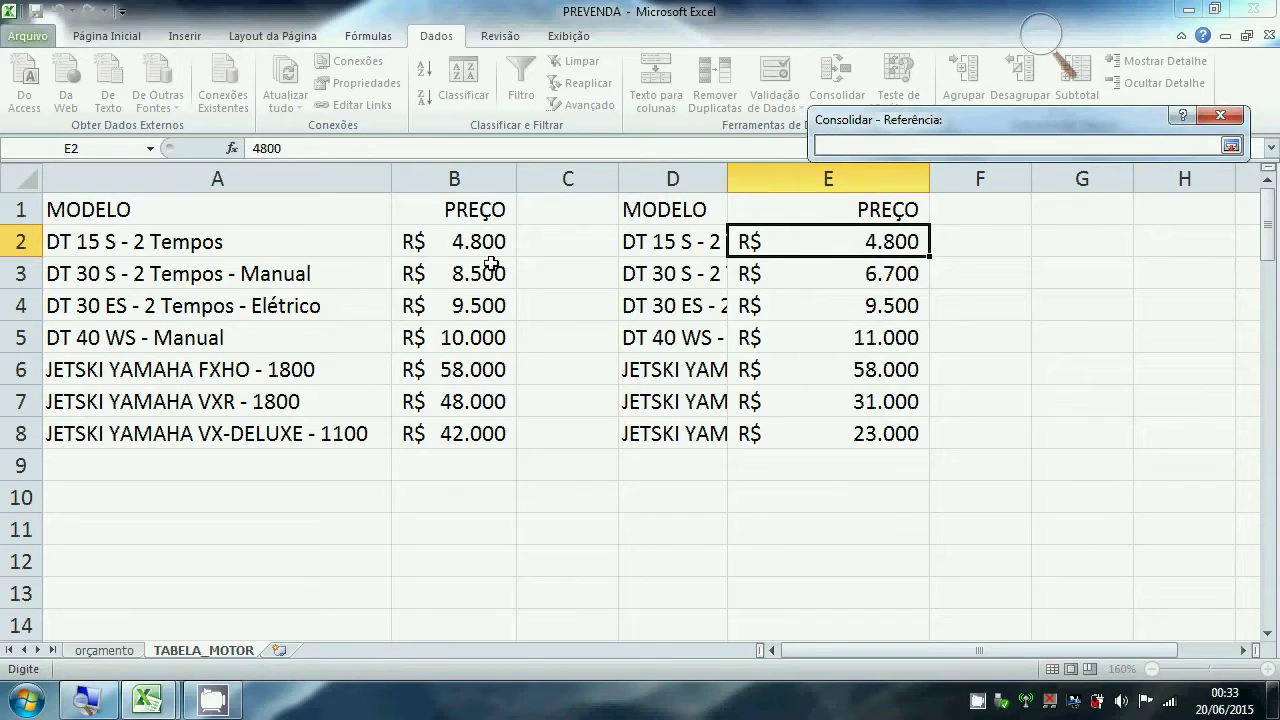
drag(481, 213, 480, 435)
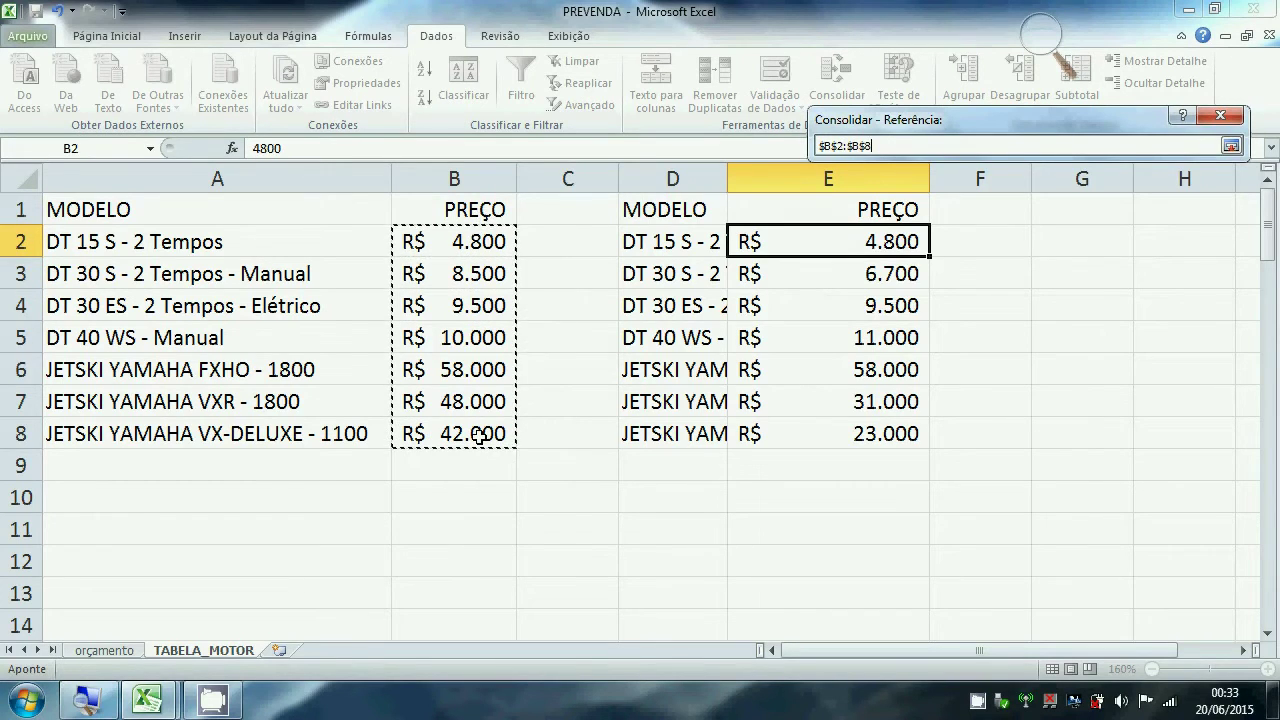
key(Return)
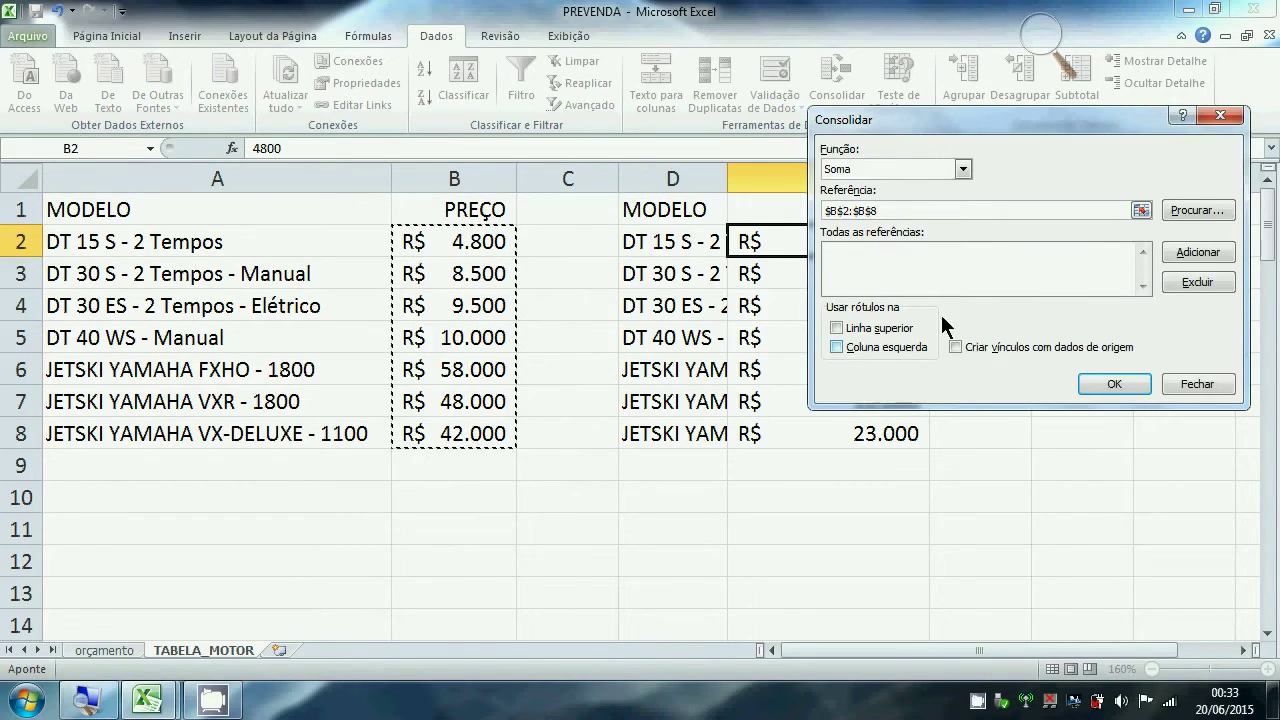
drag(888, 208, 826, 211)
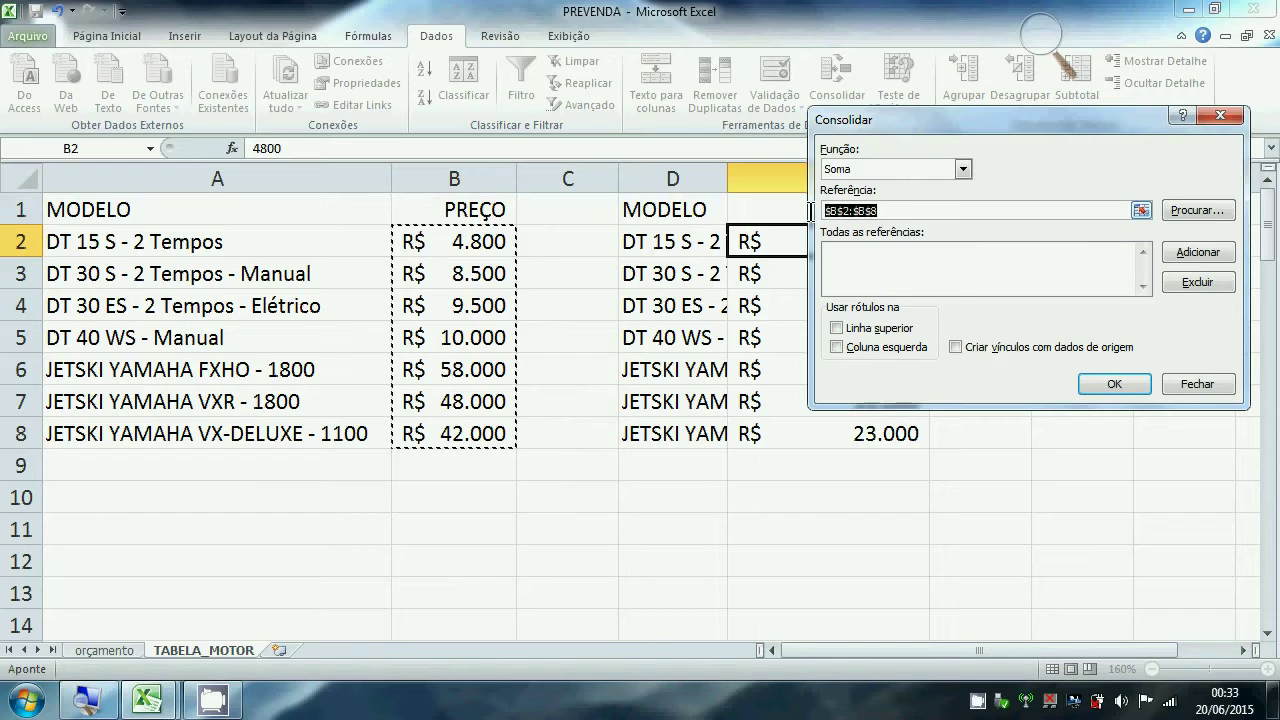
click(879, 210)
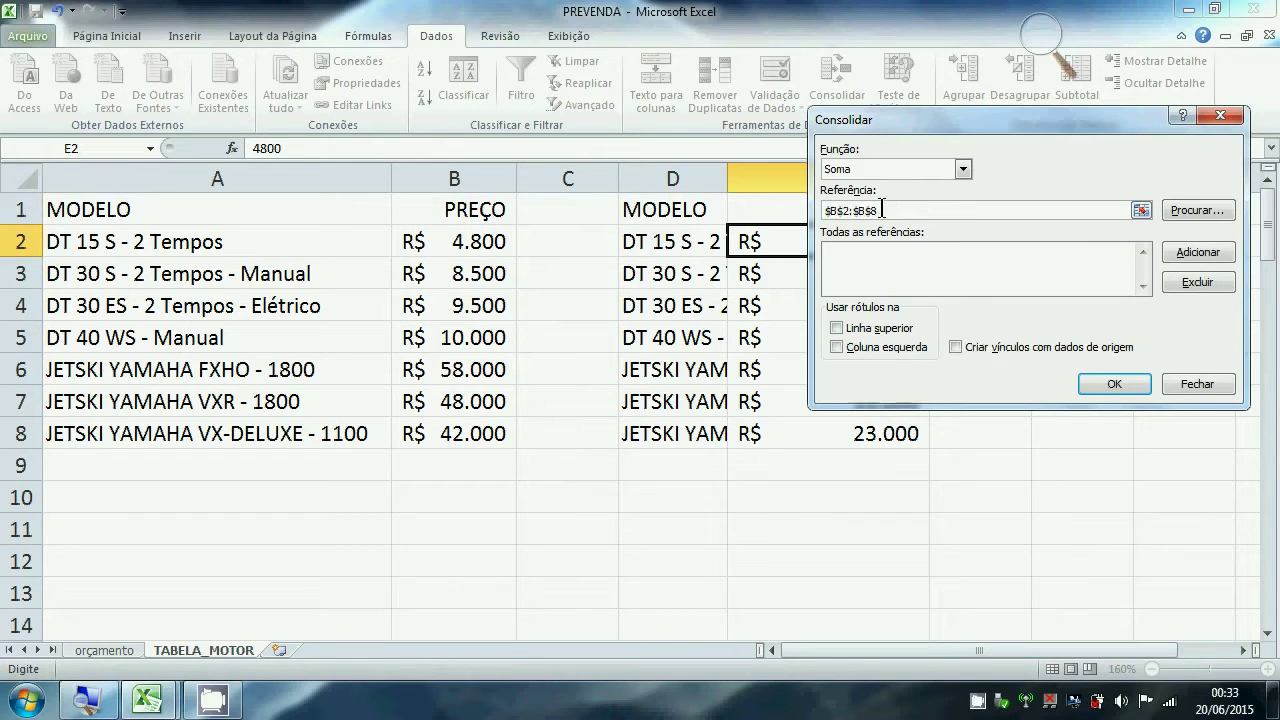
click(1193, 254)
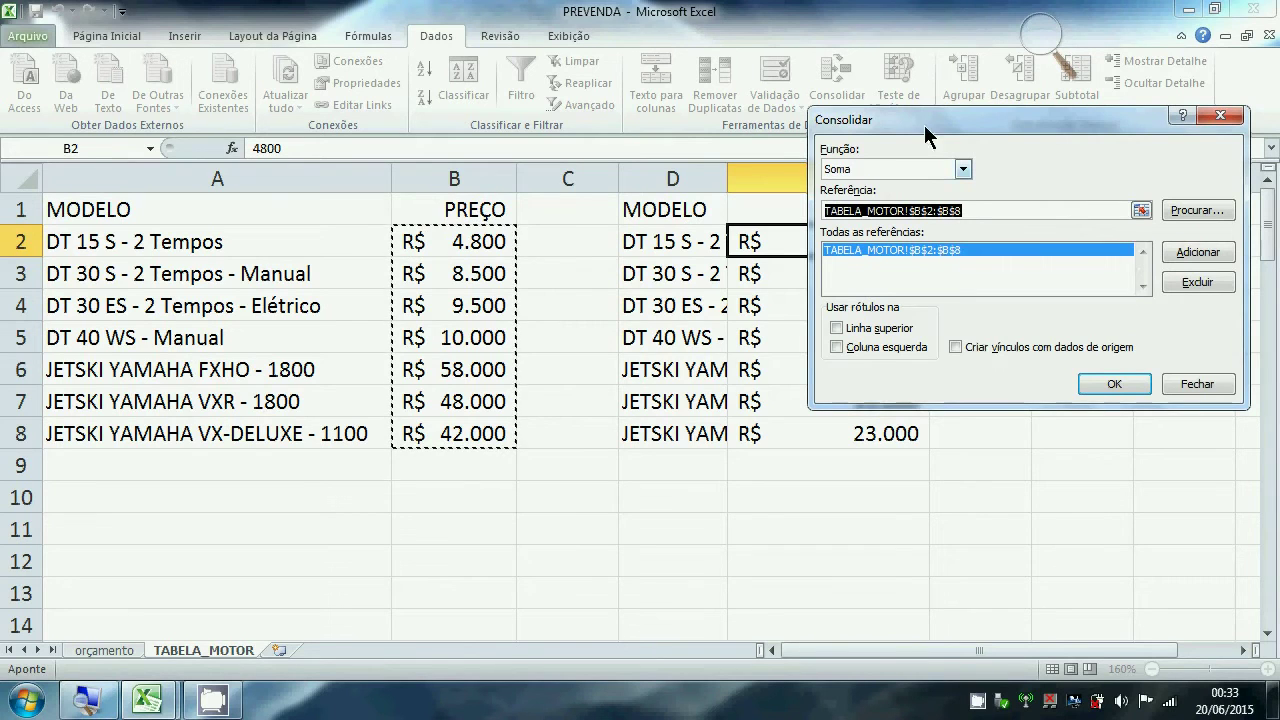
- Add the copied table's prices in E2:E8 as a consolidation reference and close the Consolidate dialog without consolidating
drag(948, 120, 302, 150)
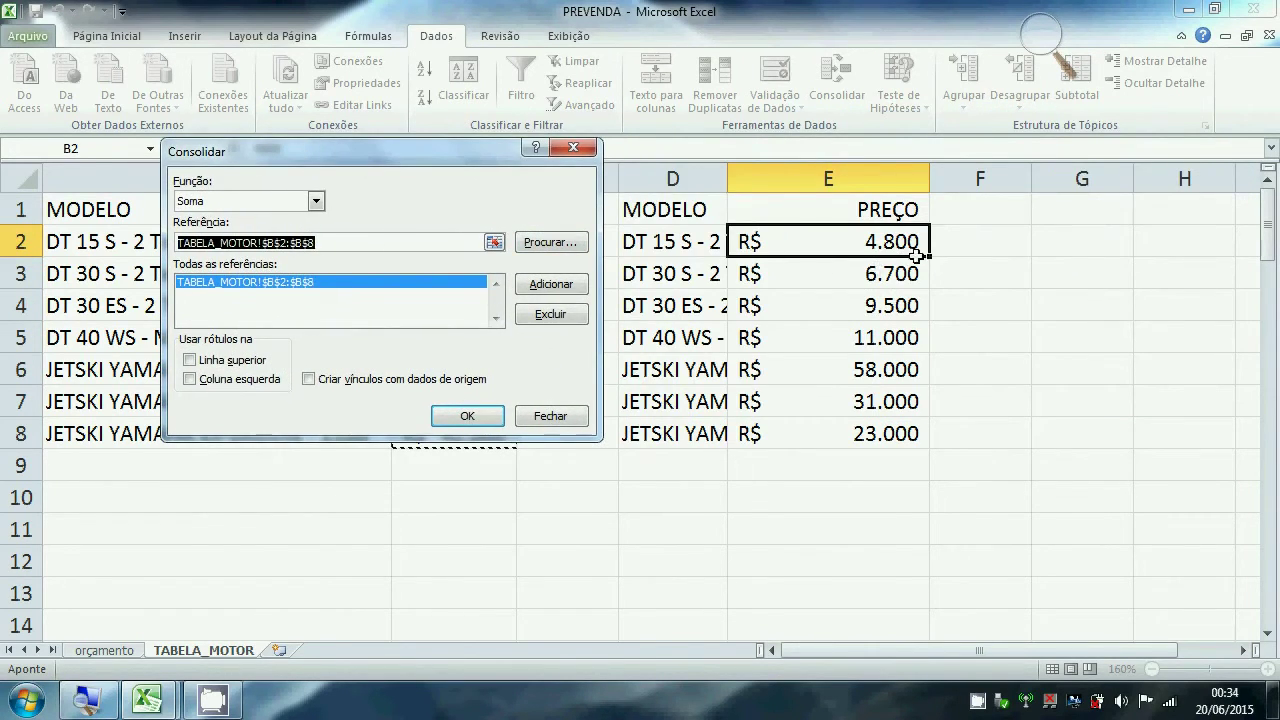
click(495, 243)
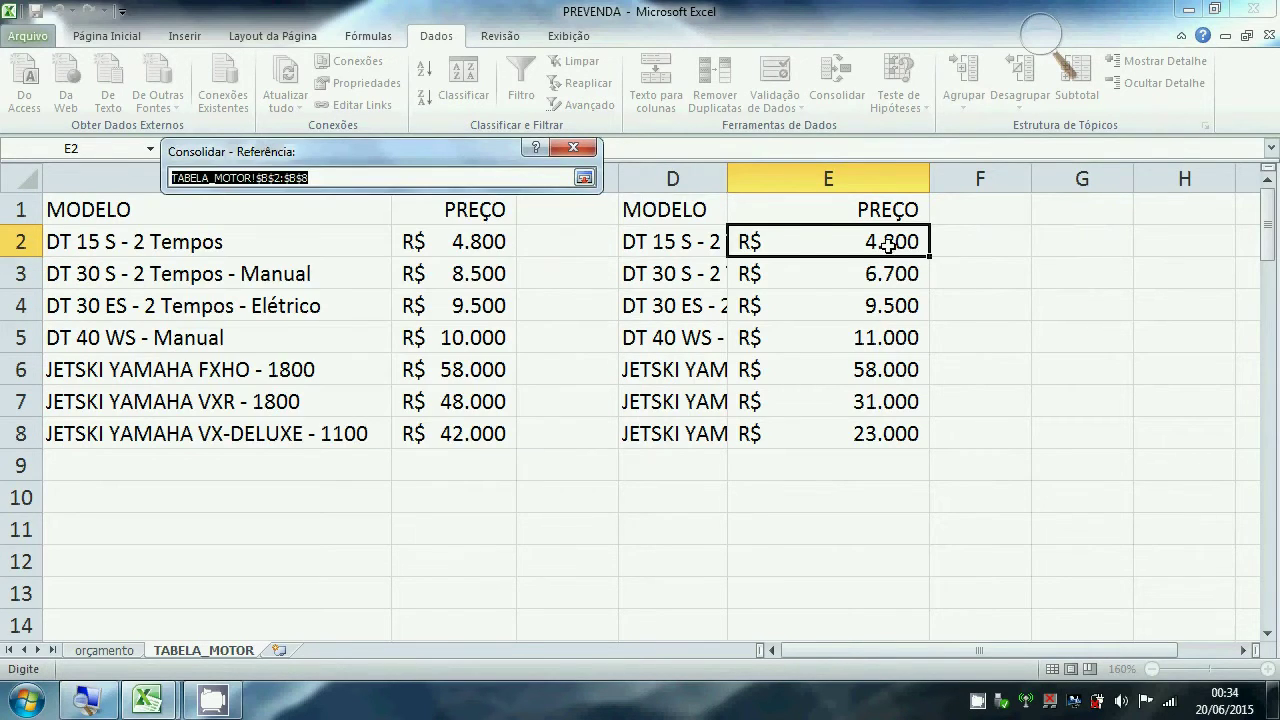
drag(888, 244, 880, 438)
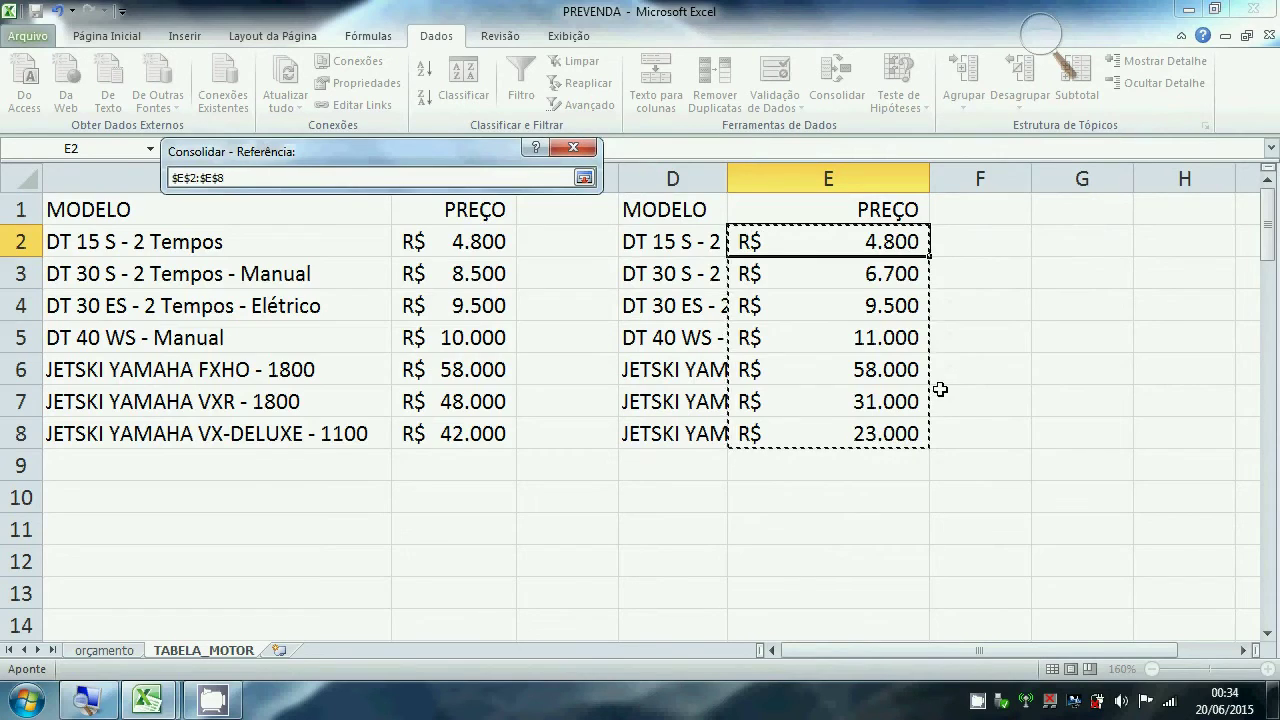
key(Return)
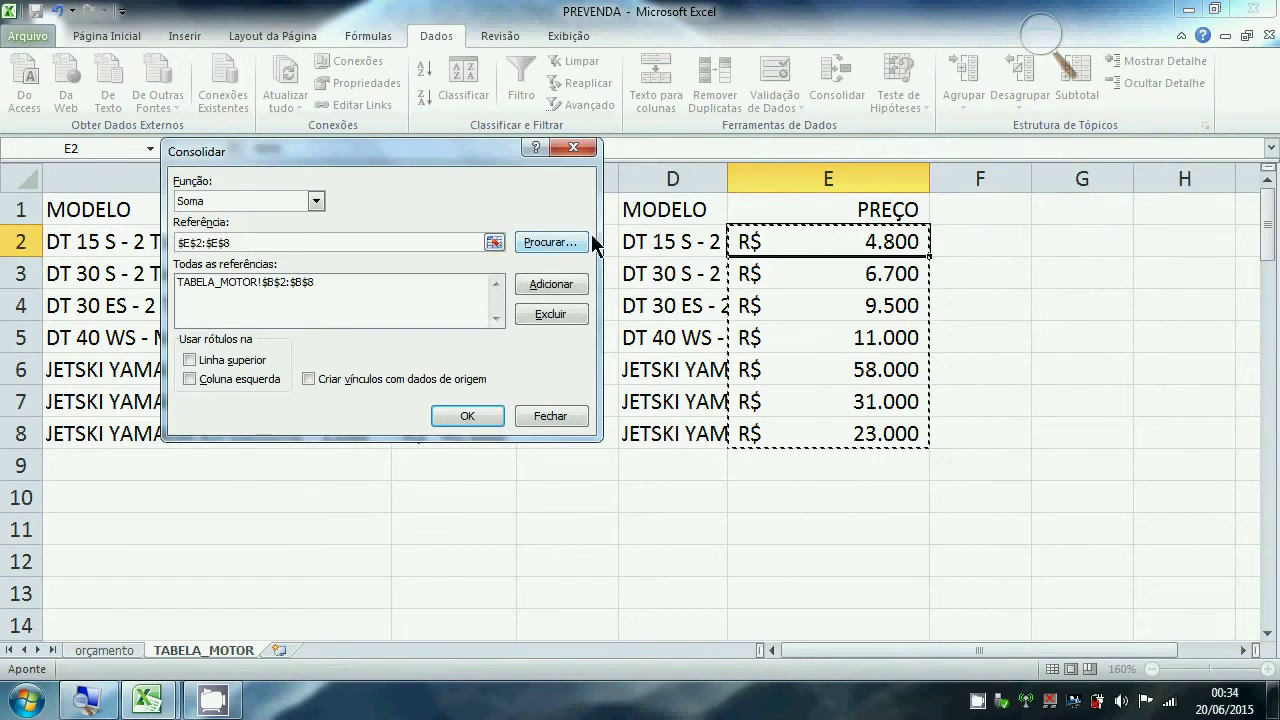
click(540, 284)
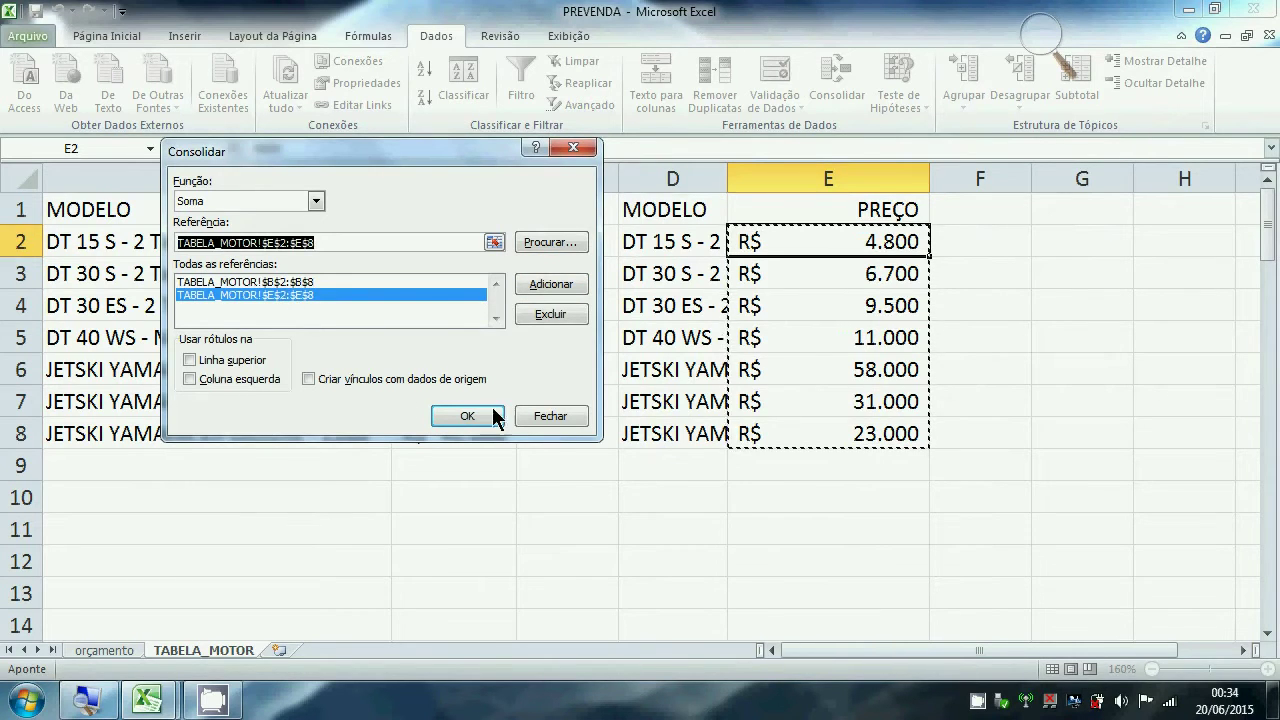
click(566, 417)
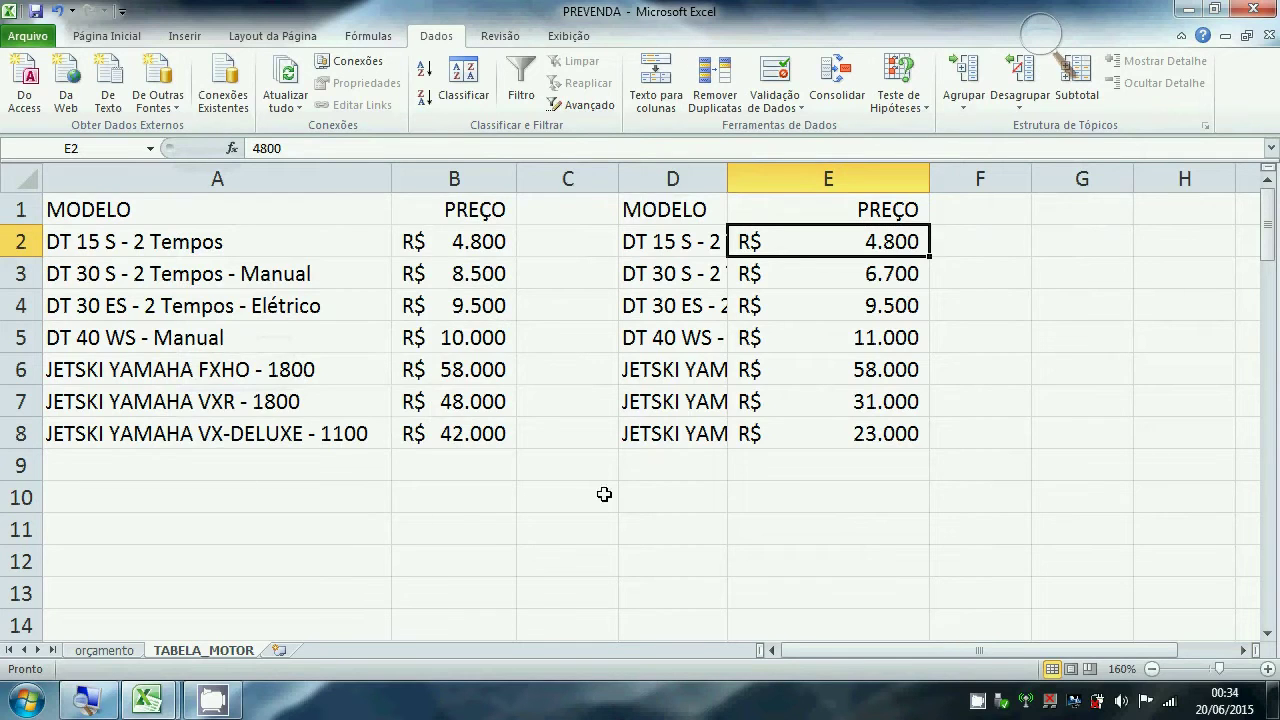
- Copy the model list in A1:A8 and paste it starting at A10
click(330, 505)
drag(176, 222, 180, 437)
key(ctrl+c)
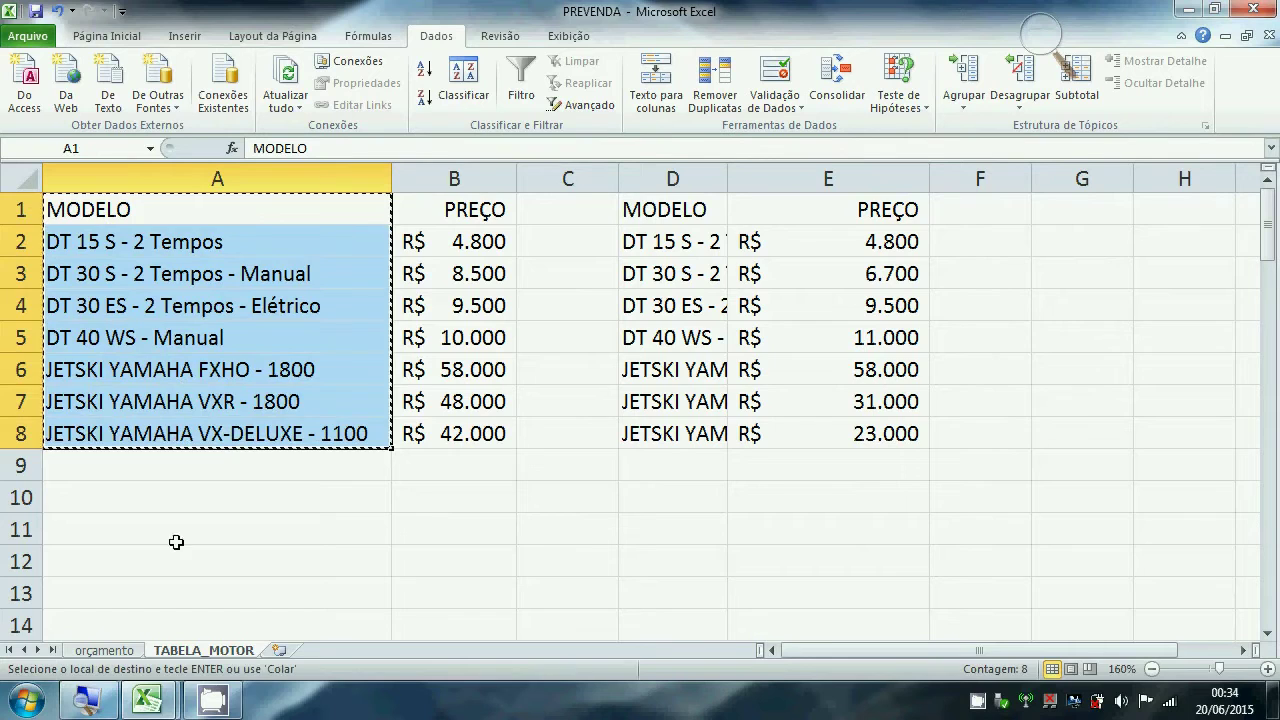
click(200, 506)
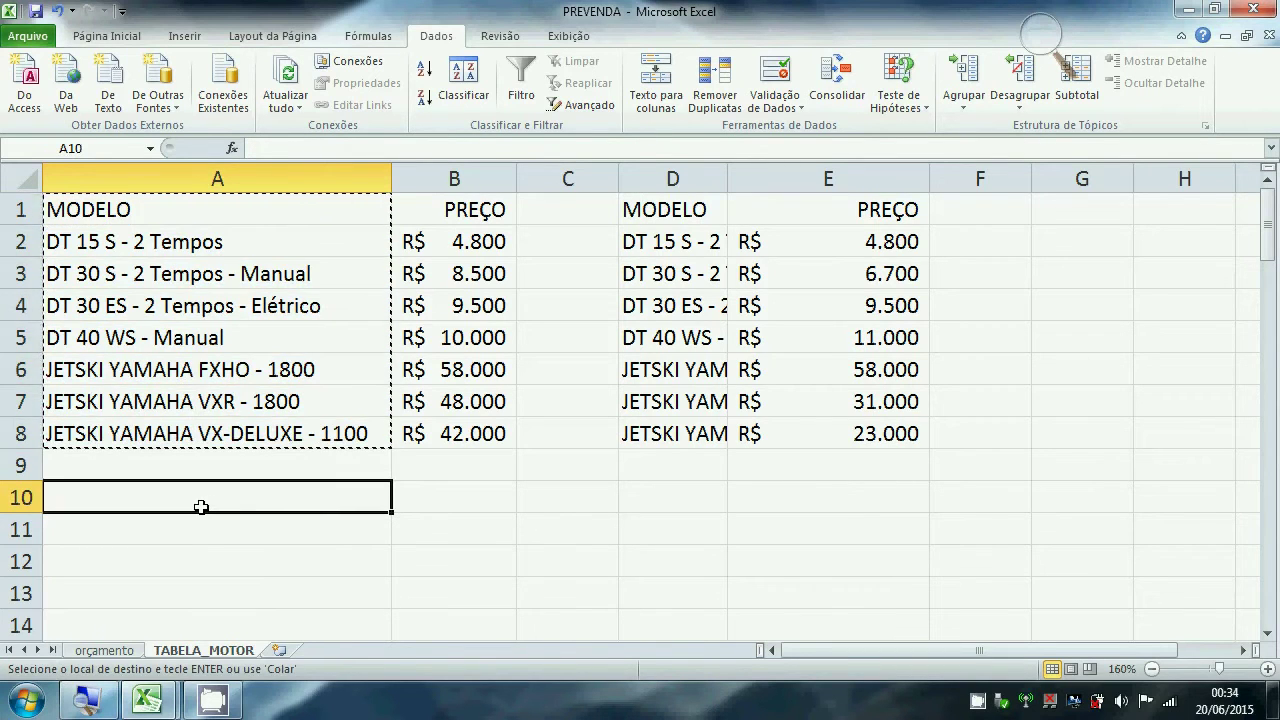
key(ctrl+v)
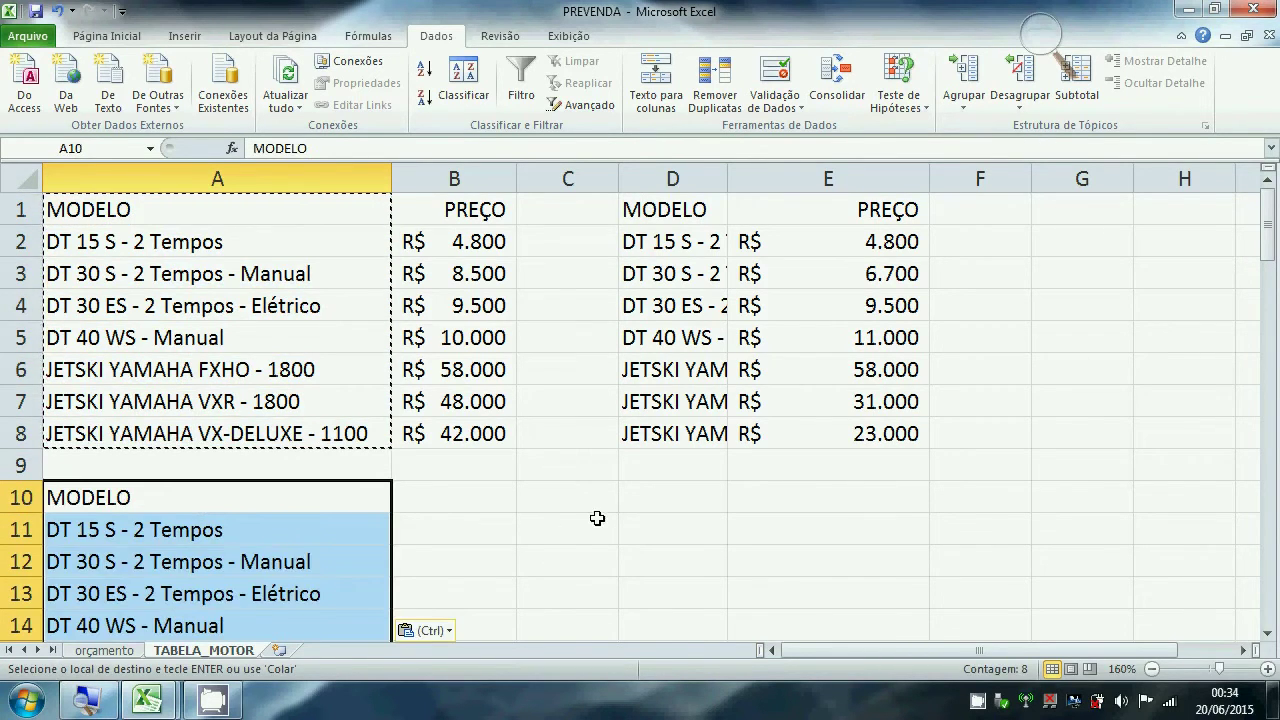
- Enter the heading CONSOLIDAÇÃO in B10, beside the pasted model list
scroll(416, 420, down, 1)
click(425, 405)
text(c)
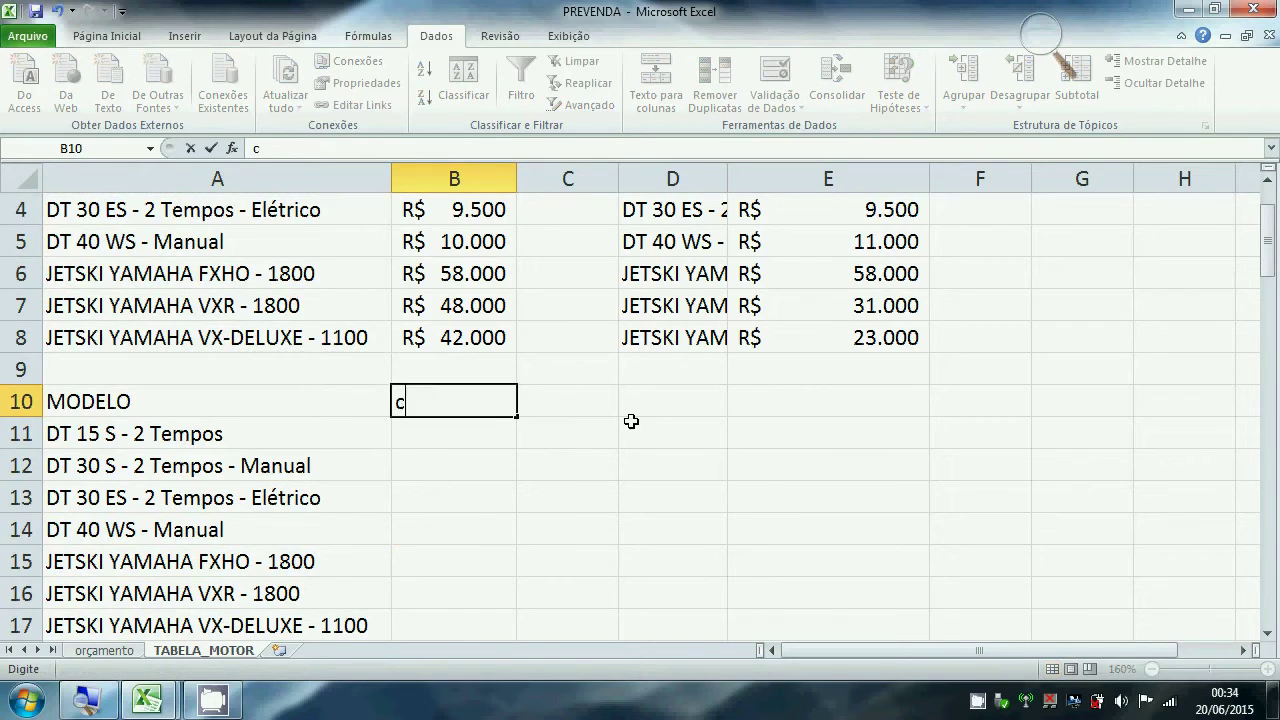
text(onsolida)
key(BackSpace)
key(BackSpace)
key(BackSpace)
key(BackSpace)
key(BackSpace)
key(BackSpace)
key(BackSpace)
key(BackSpace)
key(BackSpace)
text(CONSOILIDACAO)
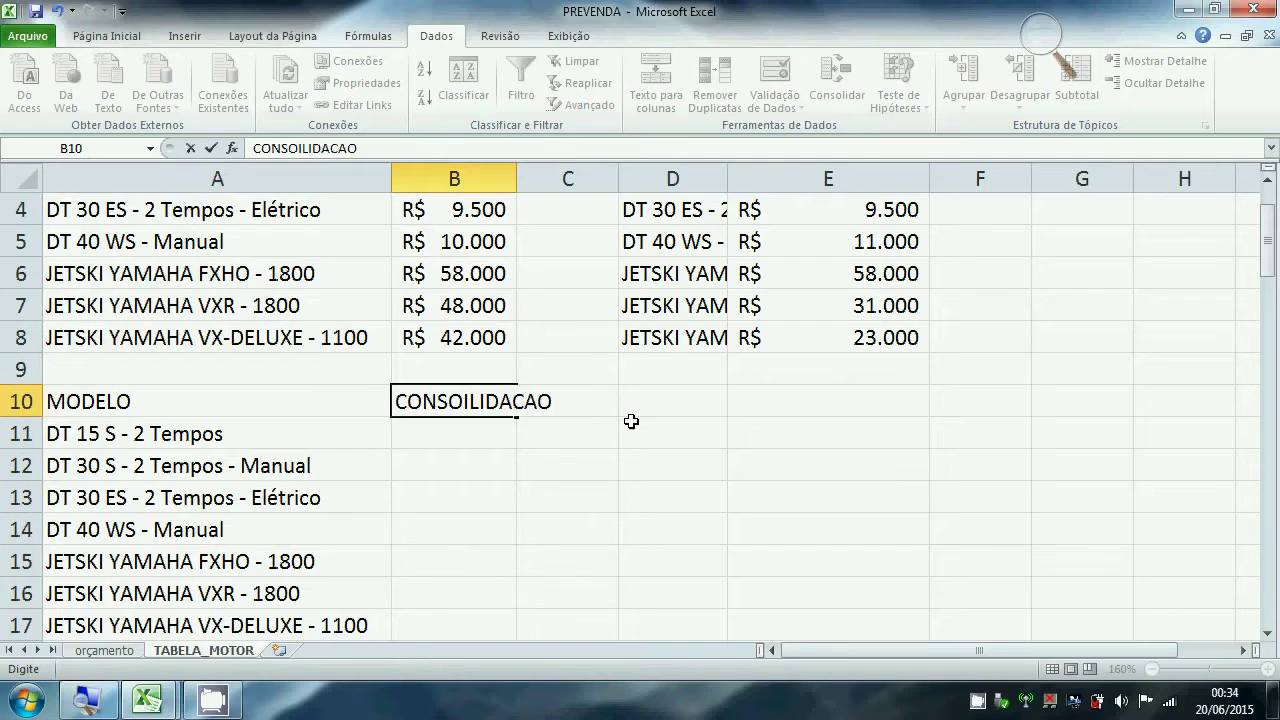
key(BackSpace)
key(BackSpace)
key(BackSpace)
key(BackSpace)
key(BackSpace)
key(BackSpace)
key(BackSpace)
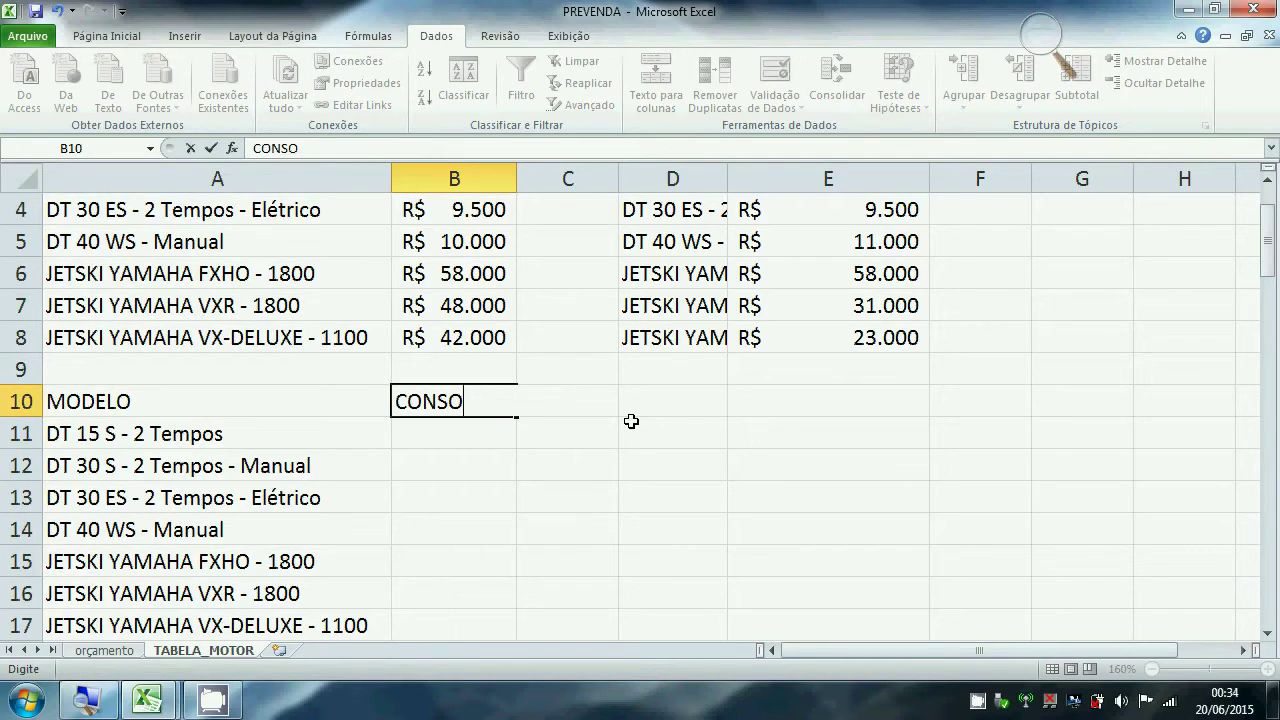
text(LIDAÇ)
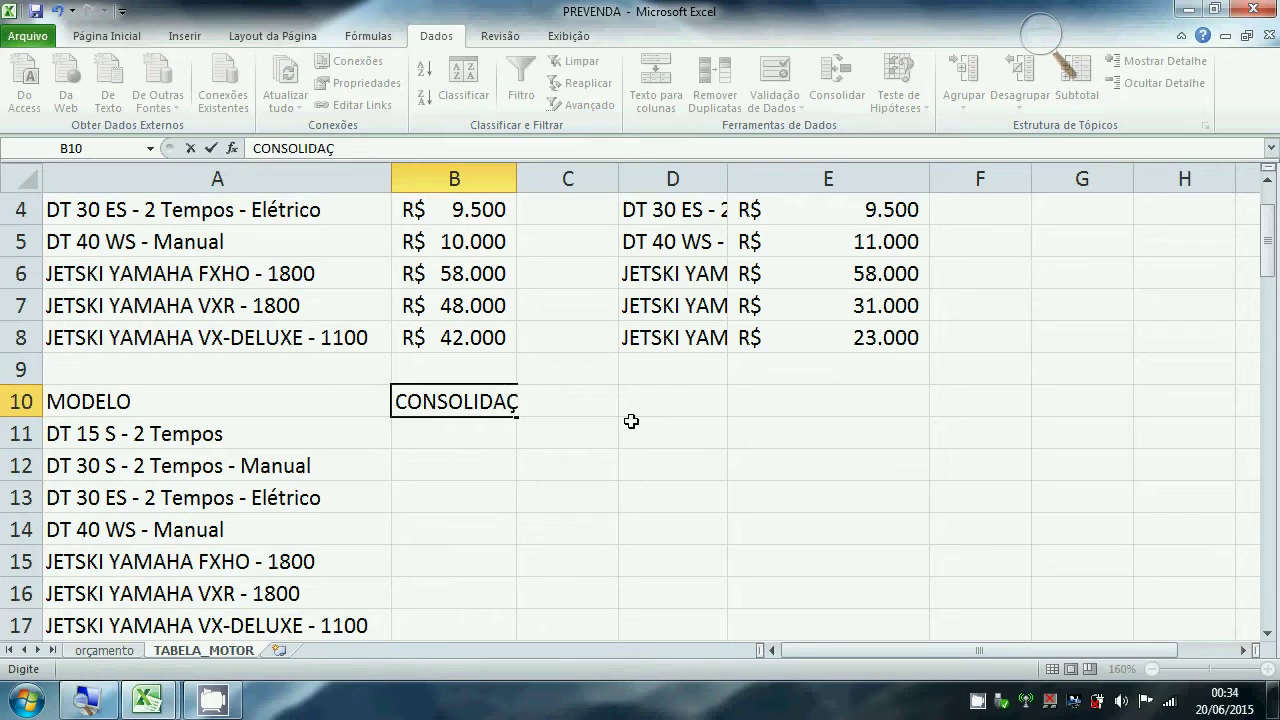
text(ÃO)
key(Return)
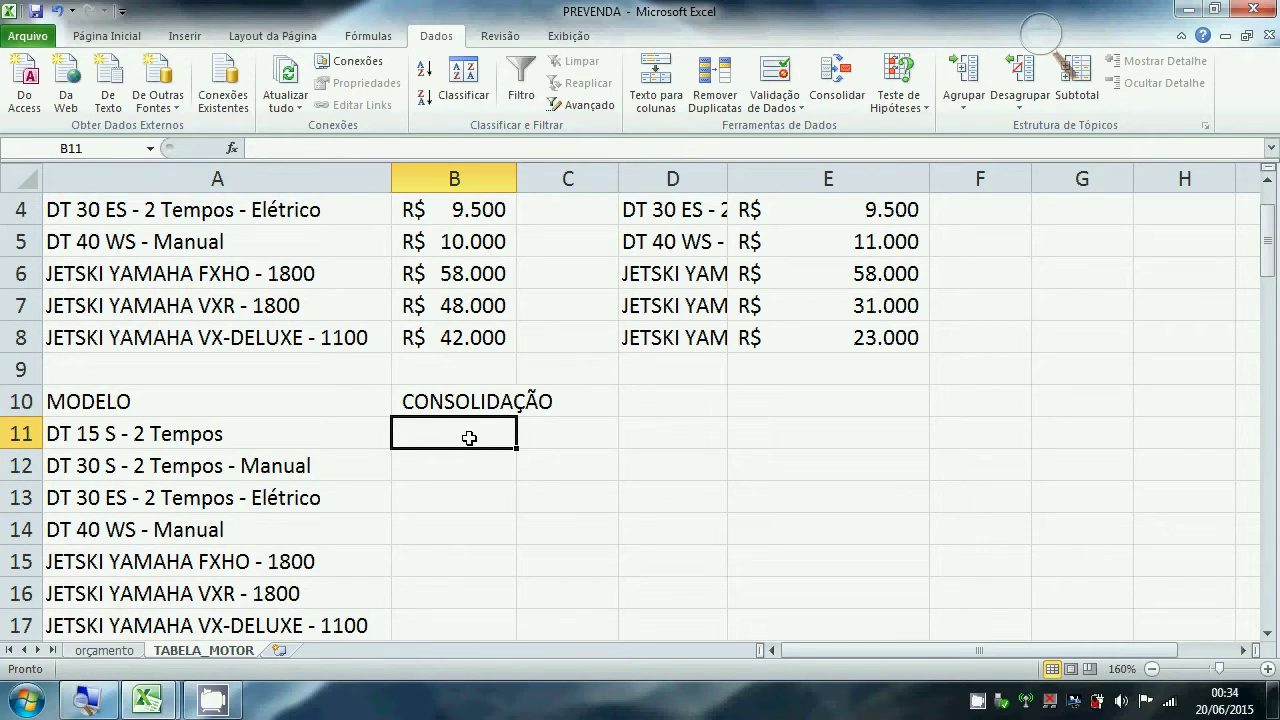
- Consolidate both price ranges with the Média function starting at B11, and compare the averages with the source prices
click(842, 83)
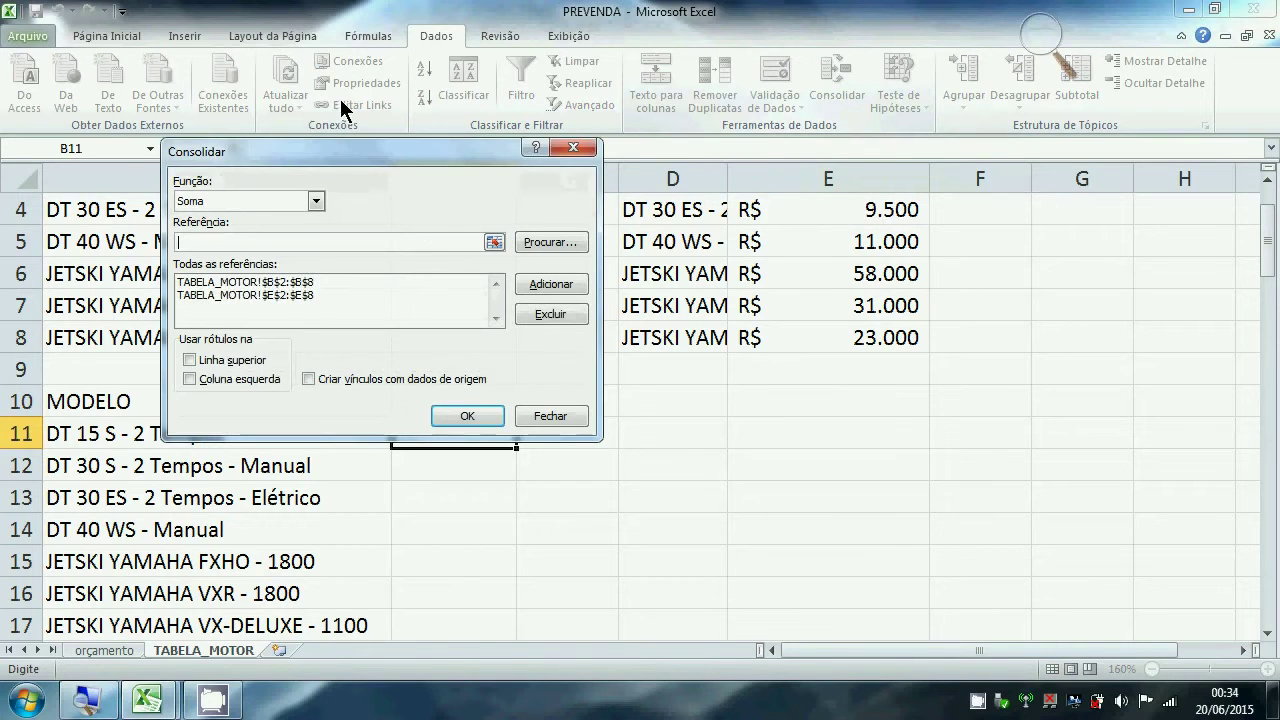
click(316, 200)
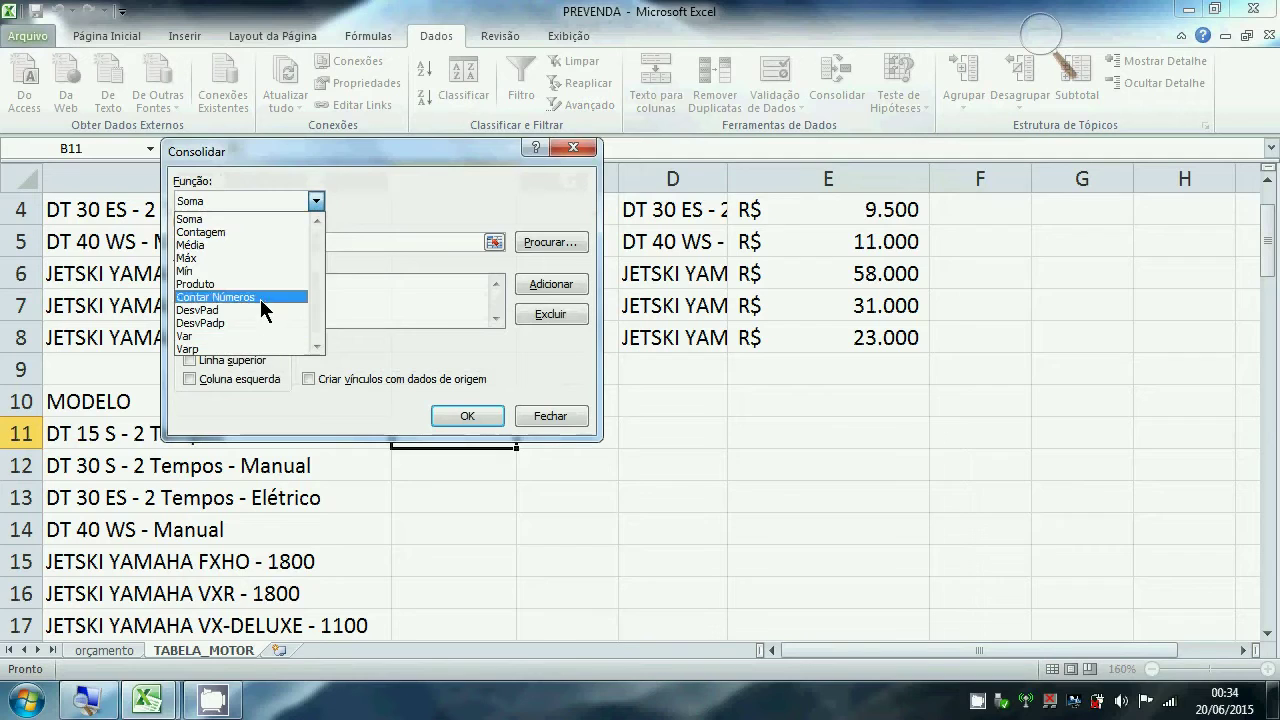
click(243, 245)
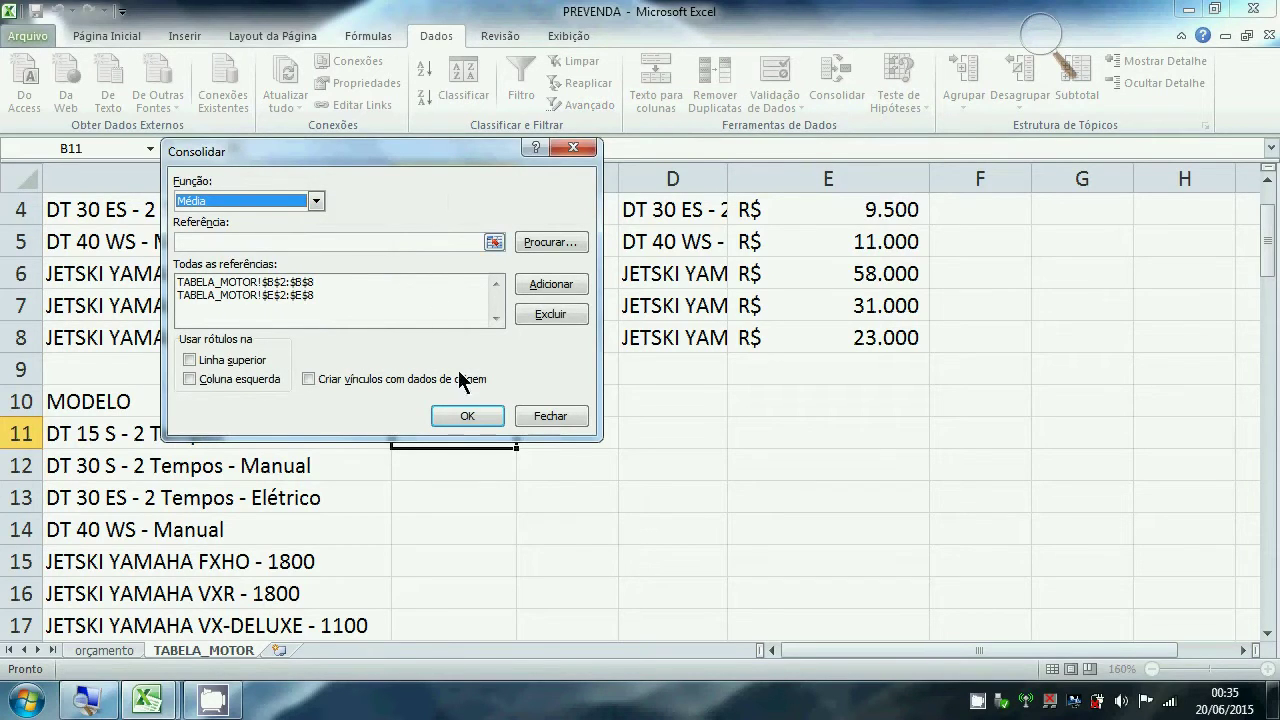
click(488, 421)
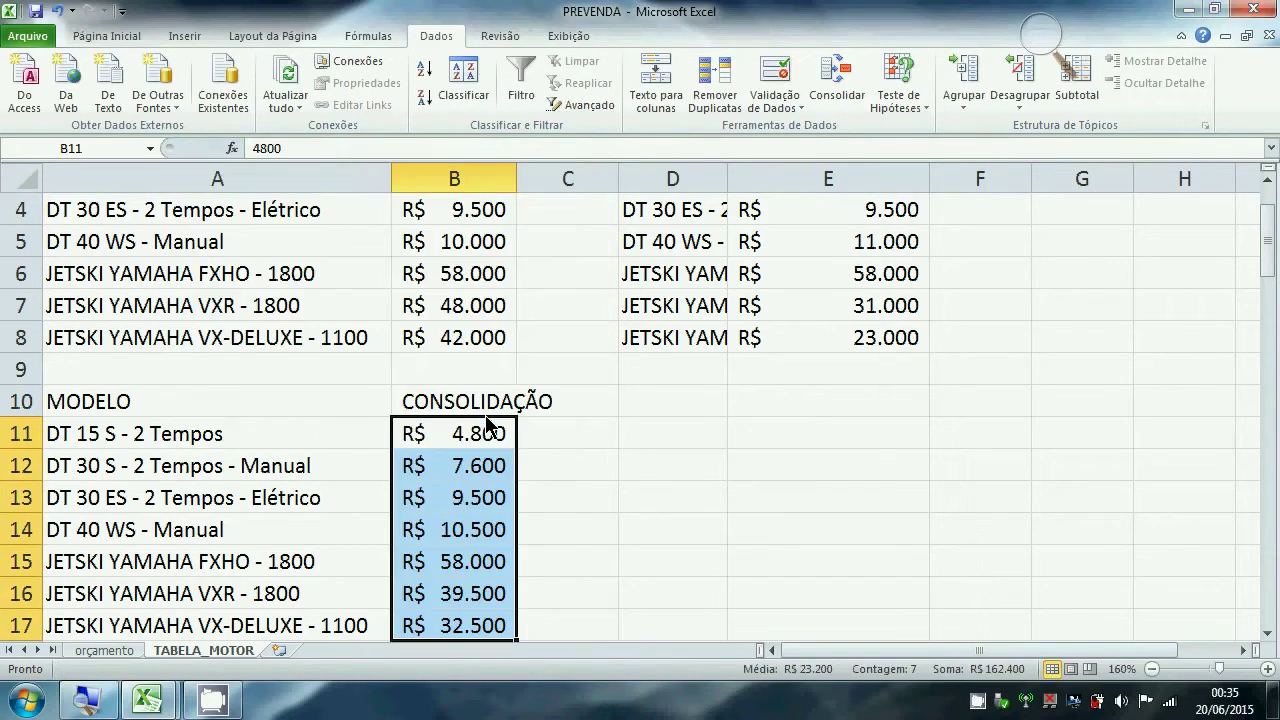
click(781, 434)
scroll(781, 434, up, 1)
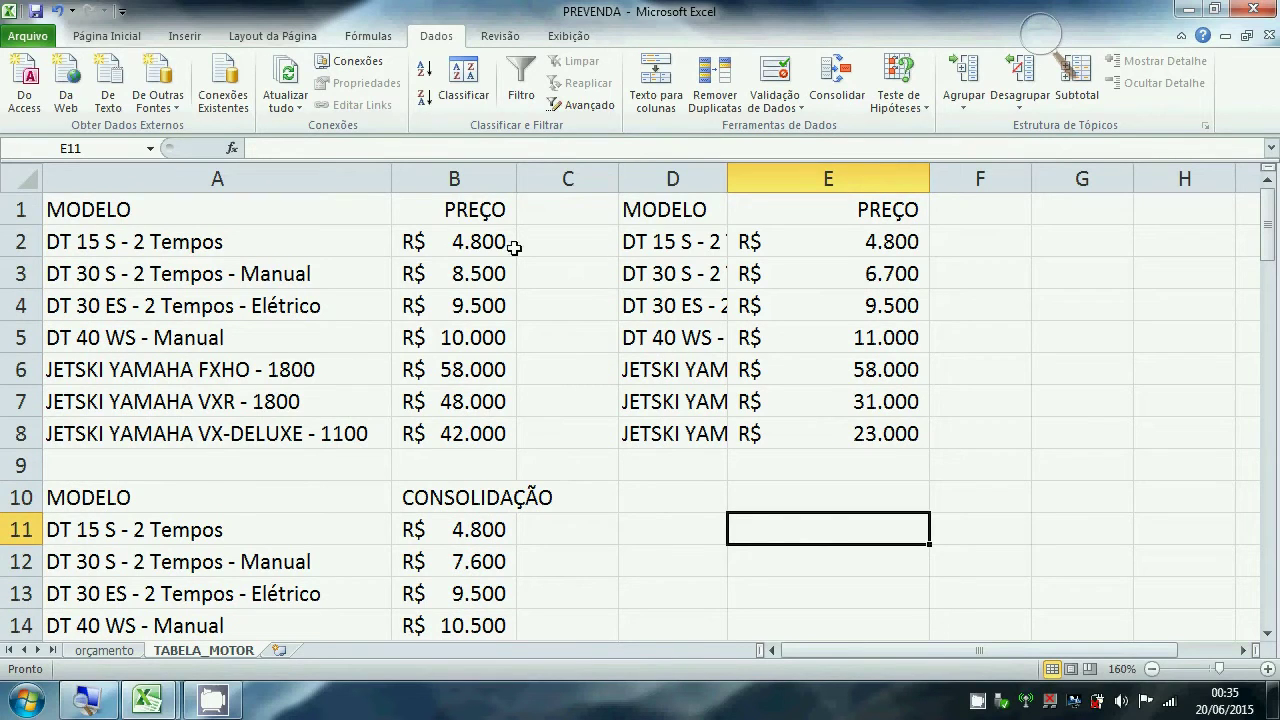
click(486, 531)
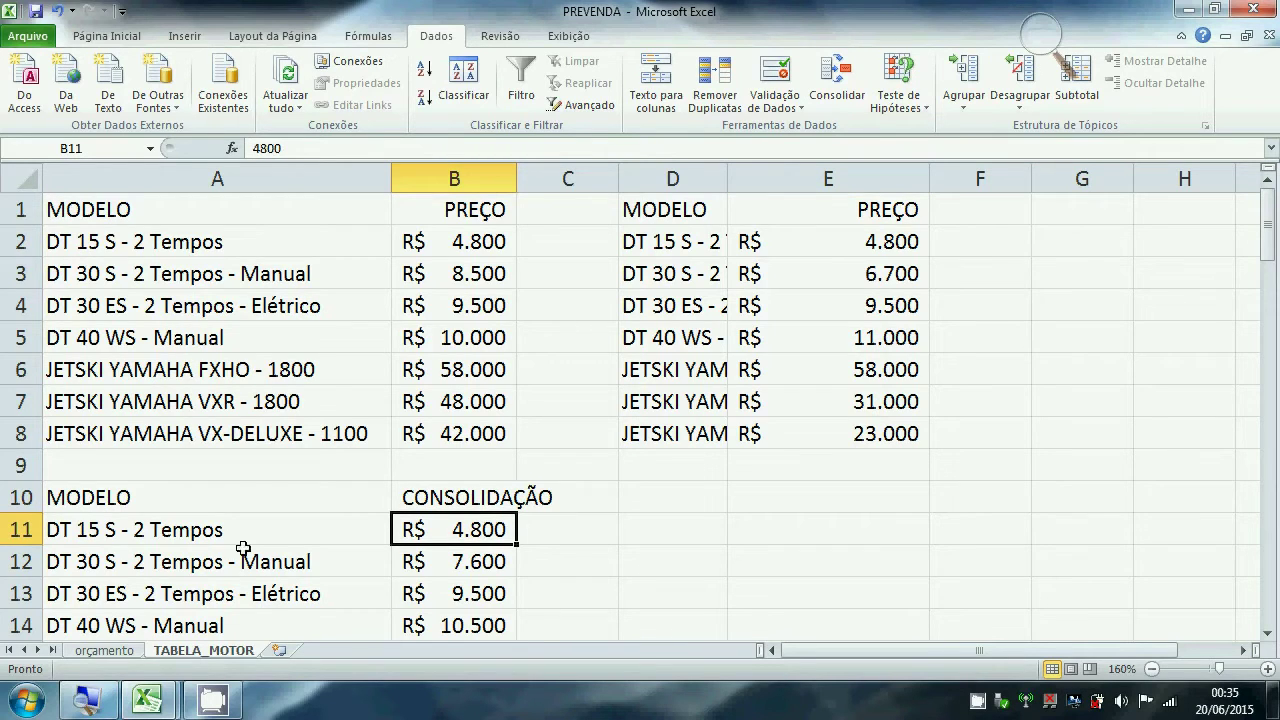
click(481, 563)
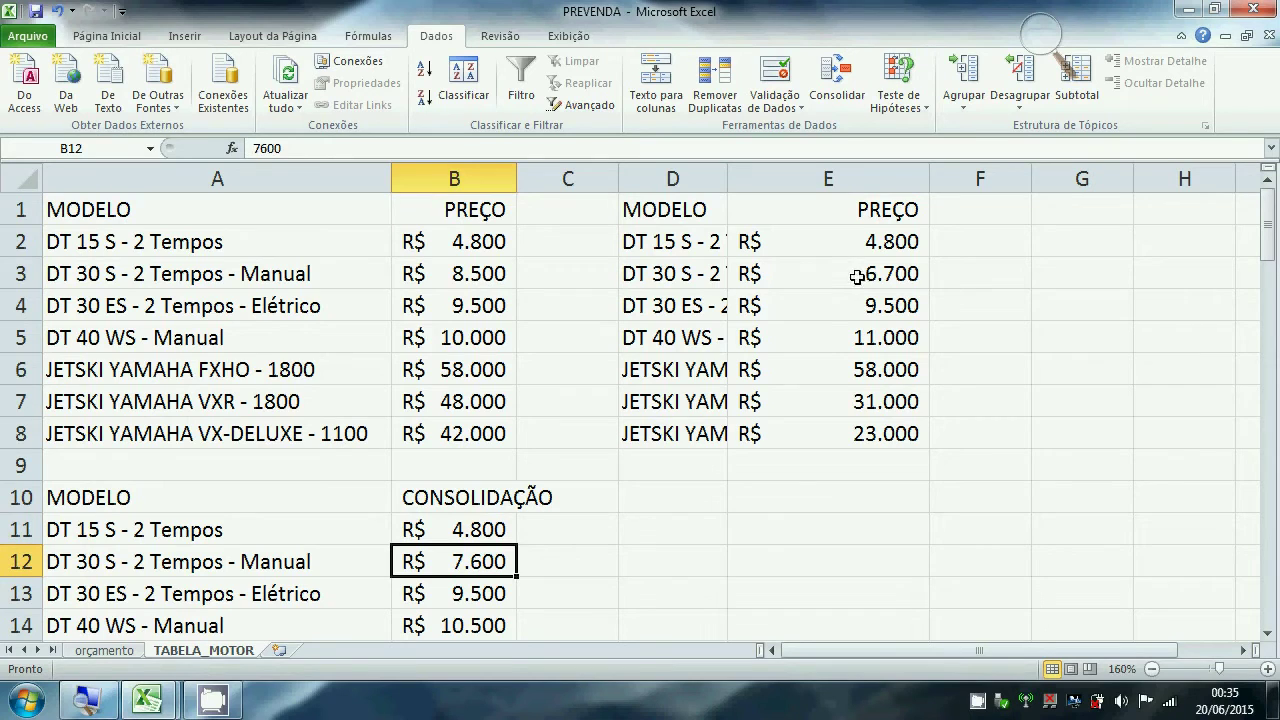
scroll(518, 482, down, 3)
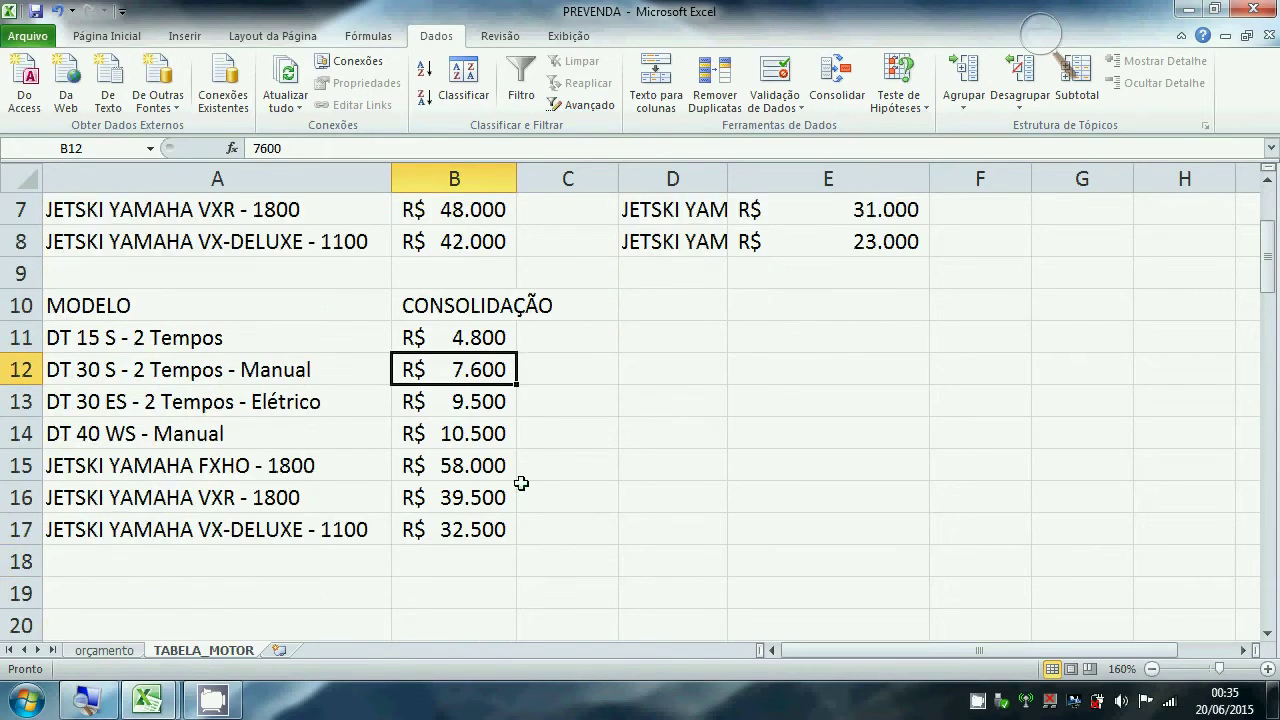
scroll(470, 450, up, 2)
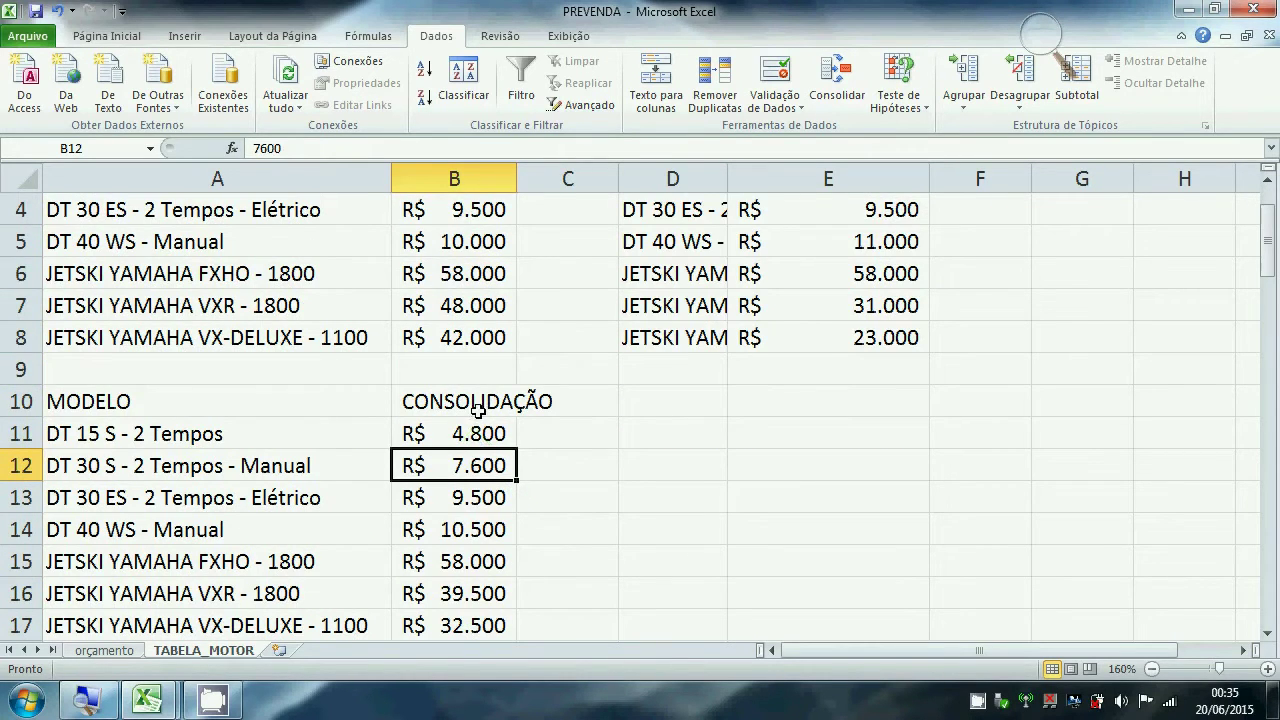
- Undo the average consolidation and consolidate both price ranges with the Soma function from B11, widening column B to fit the sums
key(ctrl+z)
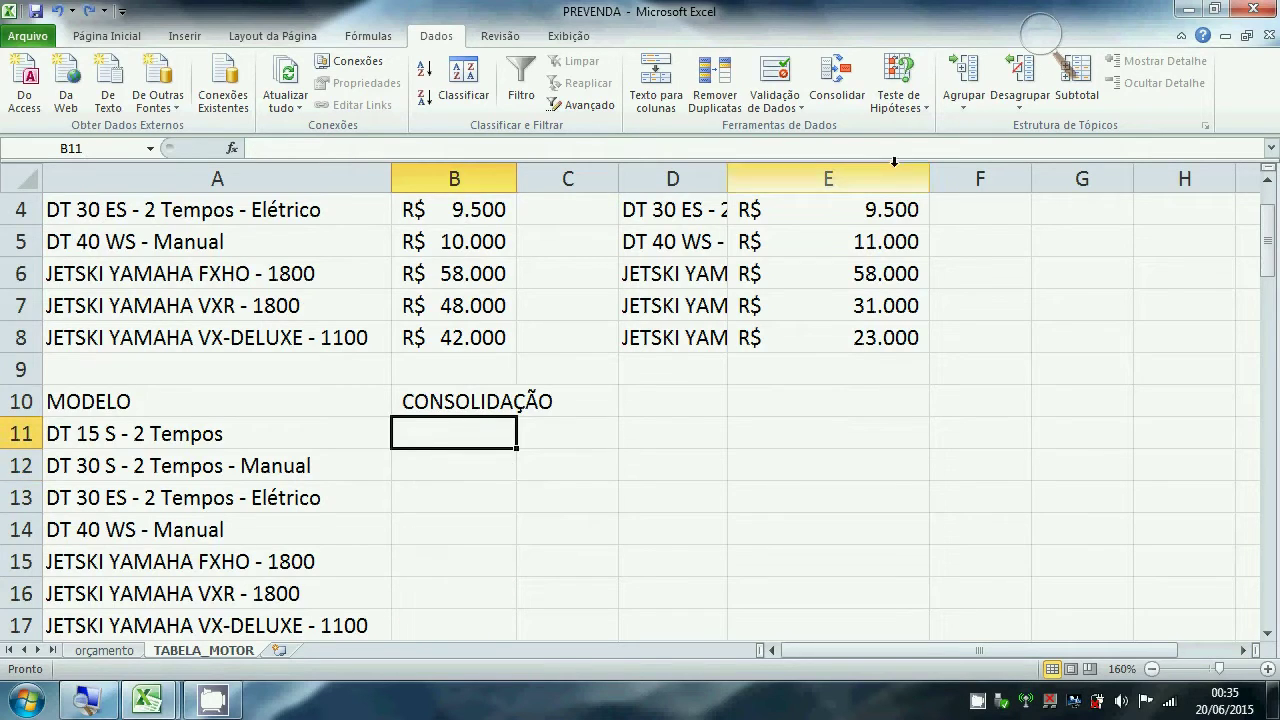
click(830, 100)
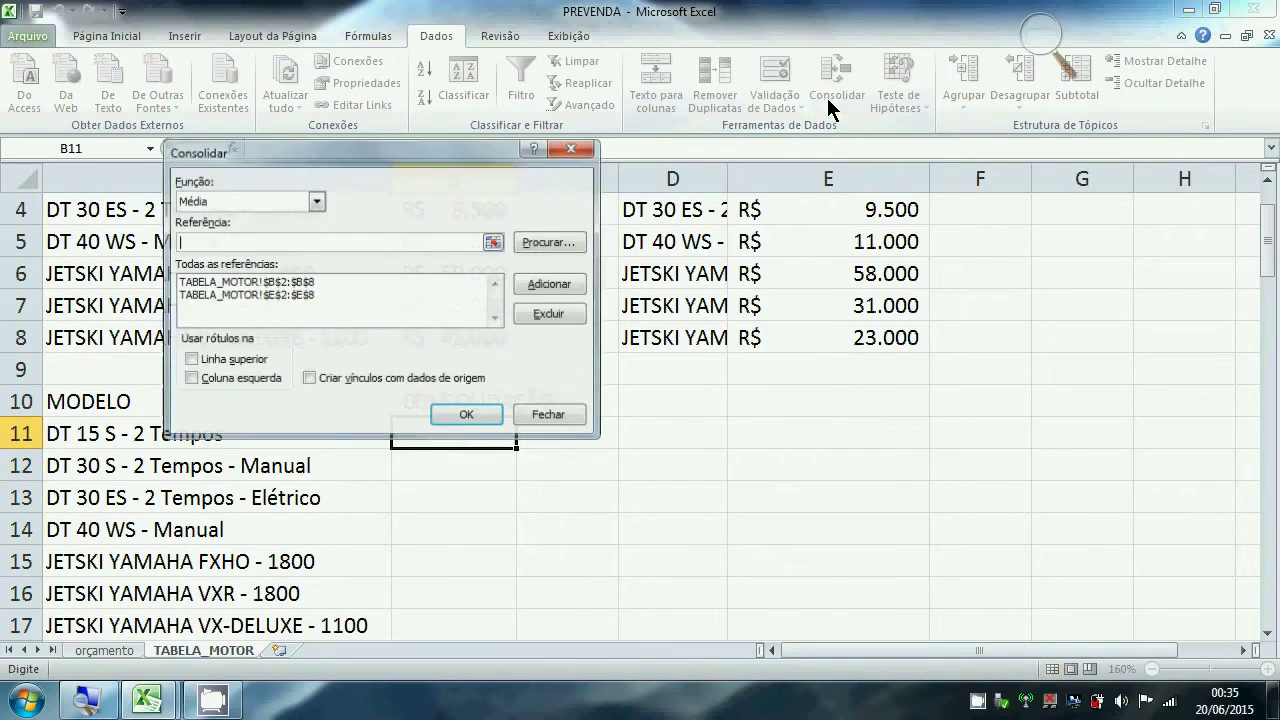
click(315, 201)
click(290, 216)
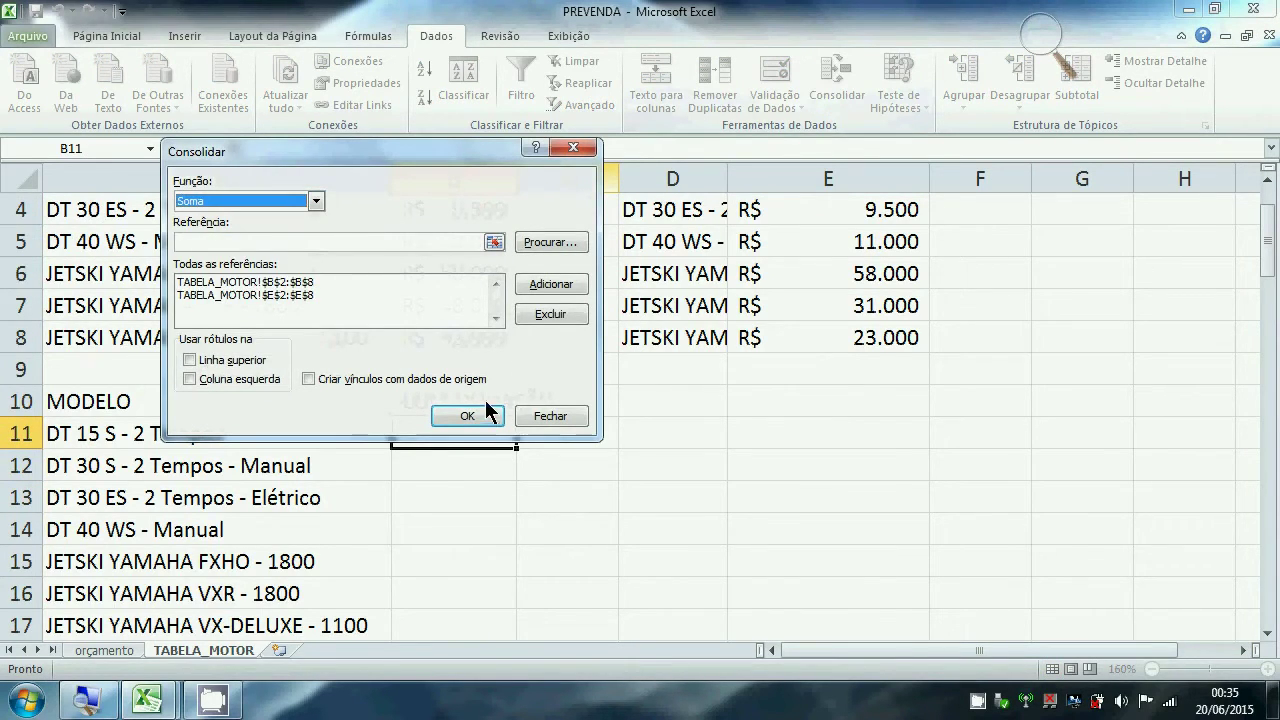
click(467, 416)
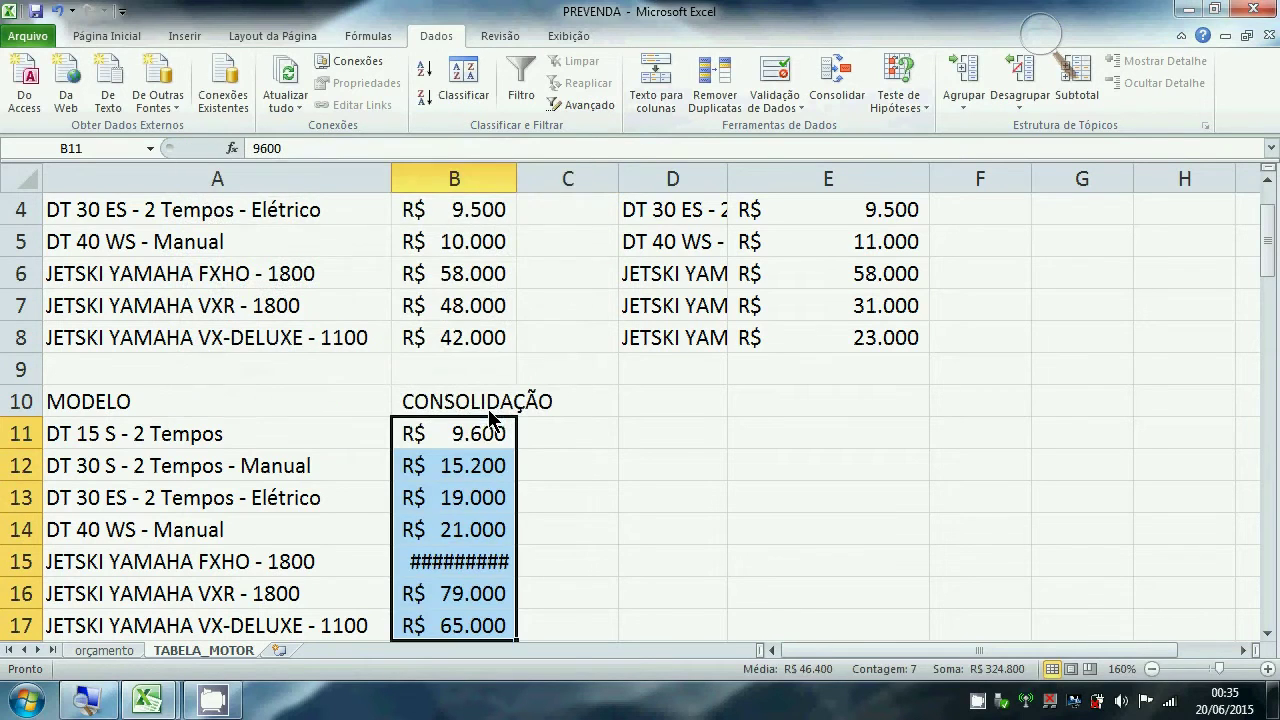
drag(520, 178, 531, 178)
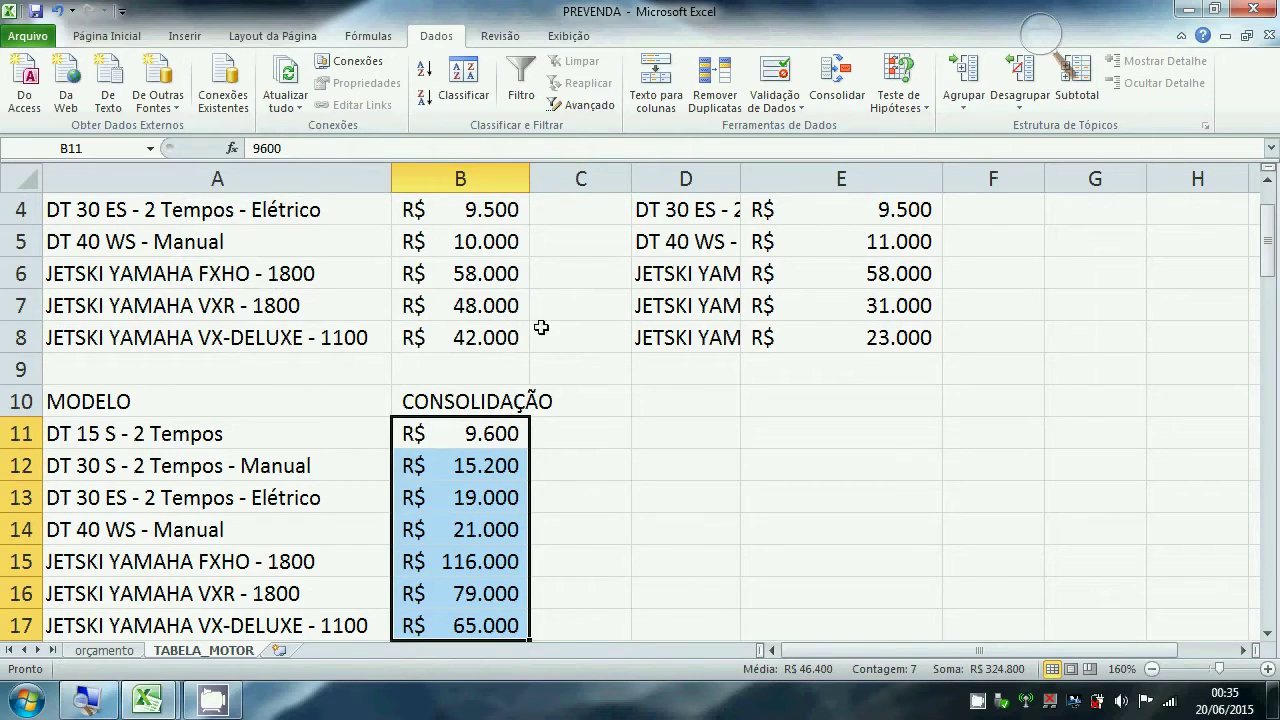
- Check the consolidated sums for the JETSKI YAMAHA VX-DELUXE and VXR models against their prices in both source tables
click(495, 335)
click(930, 338)
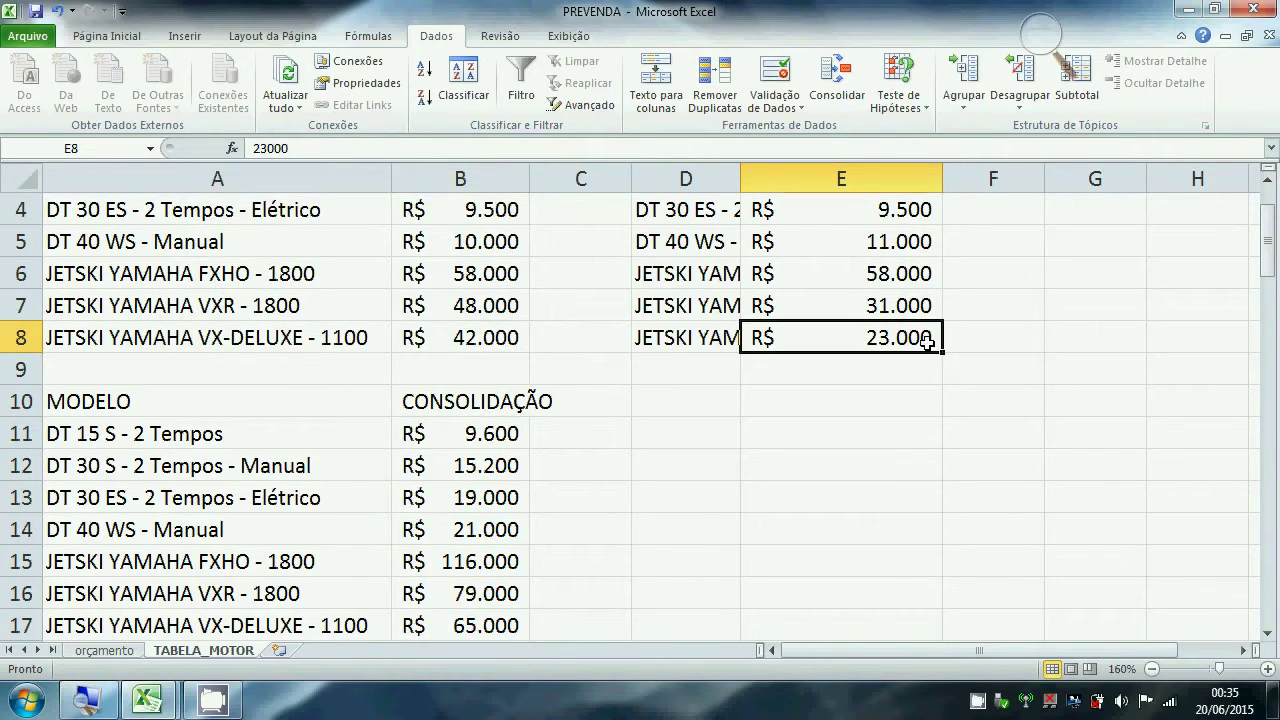
click(515, 624)
scroll(515, 624, down, 1)
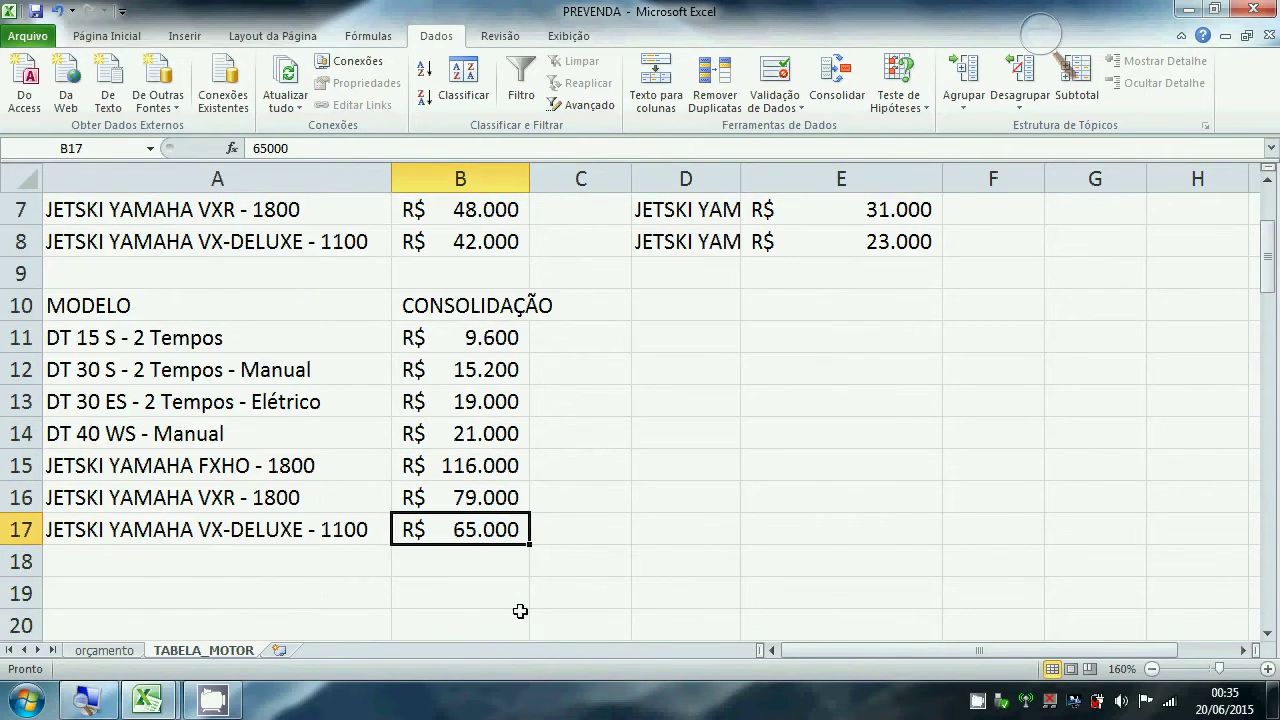
click(511, 209)
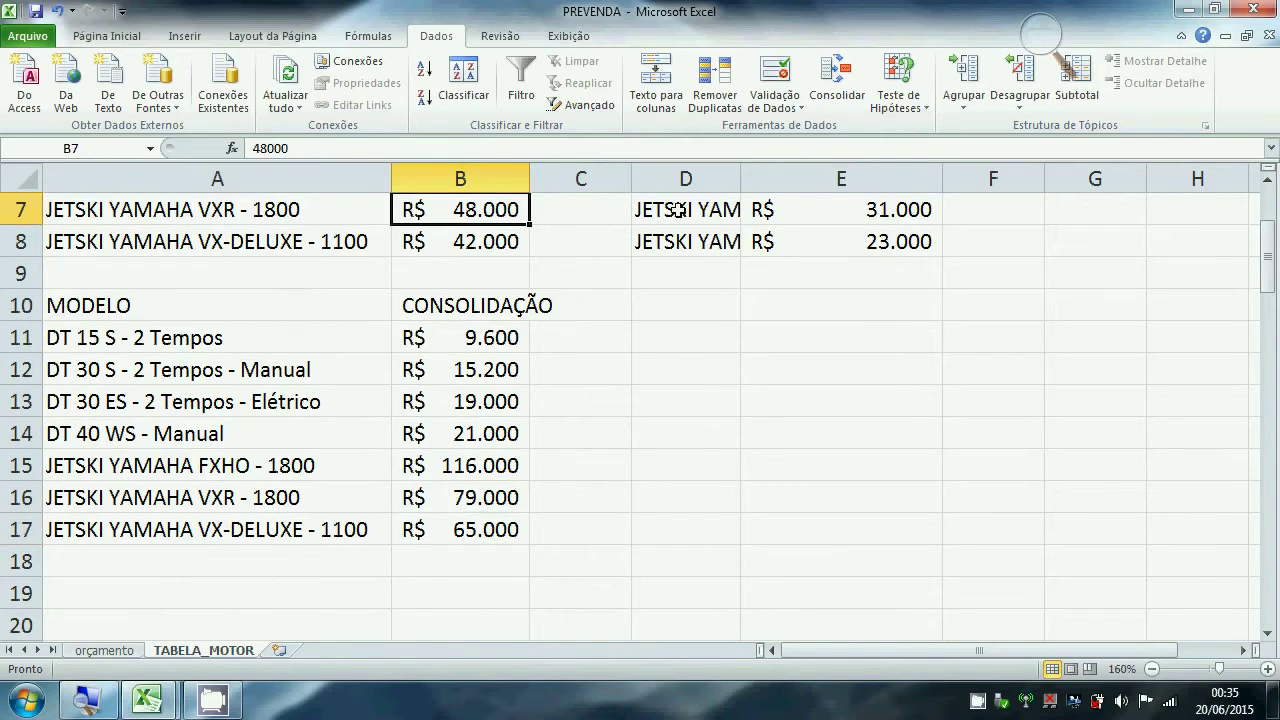
click(906, 203)
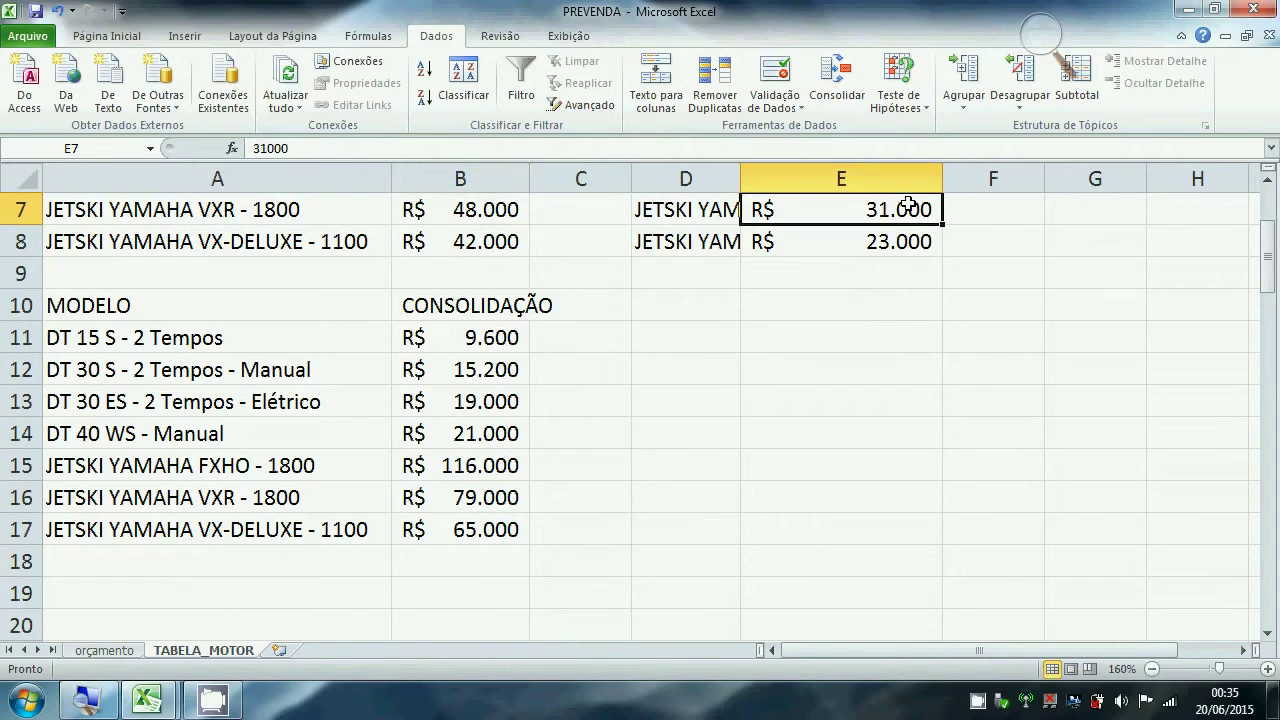
click(471, 502)
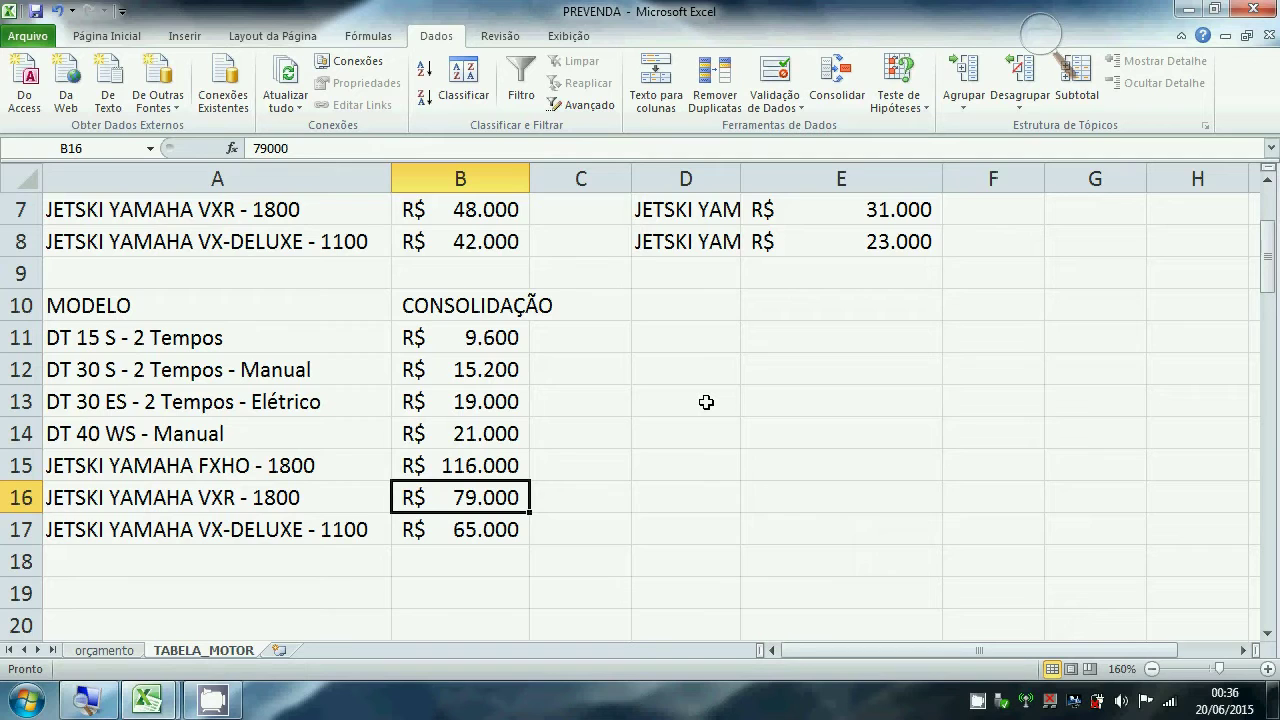
- Clear the copied price table in D1:E8 and the consolidation table in A10:B17
scroll(706, 402, up, 2)
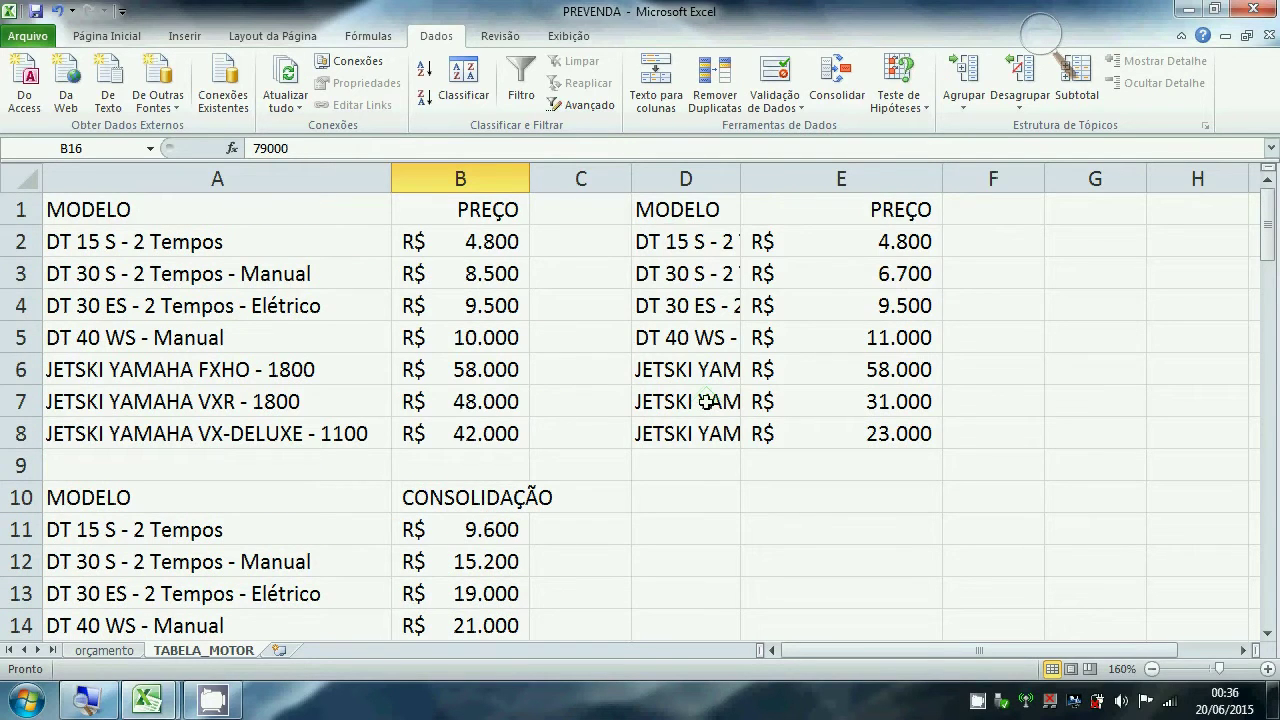
drag(705, 214, 887, 437)
key(Delete)
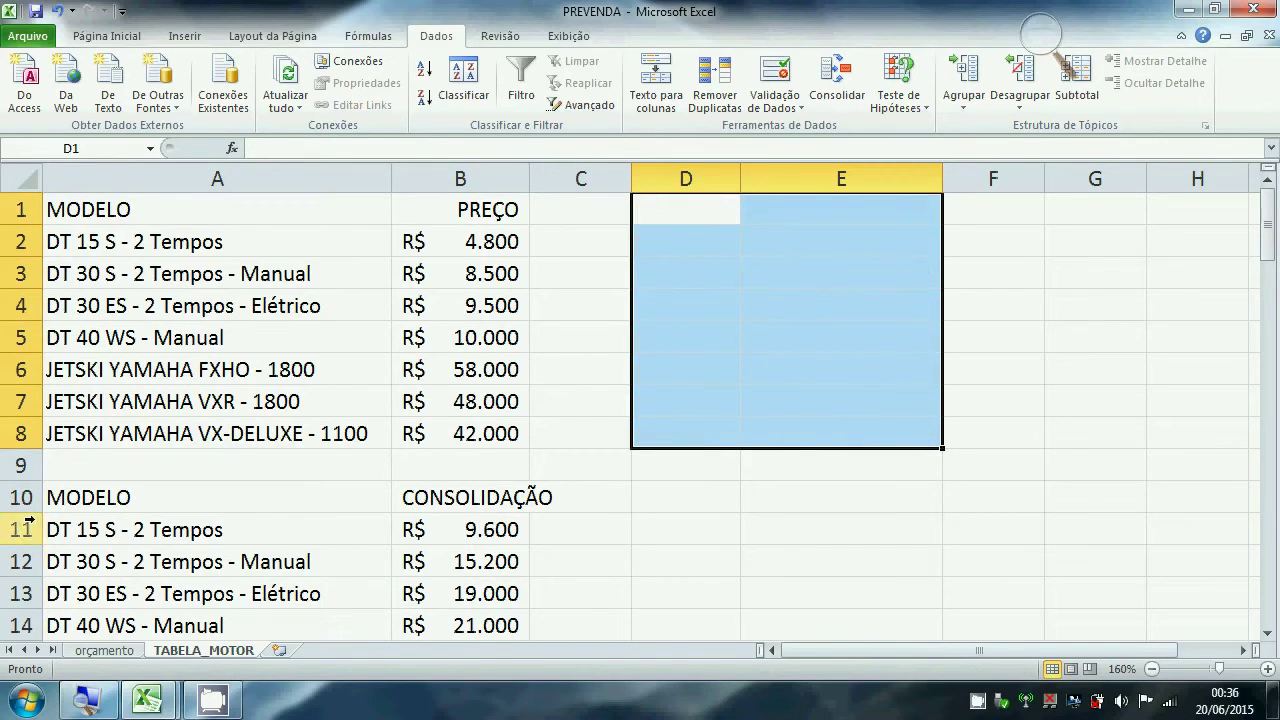
drag(94, 503, 521, 596)
key(Delete)
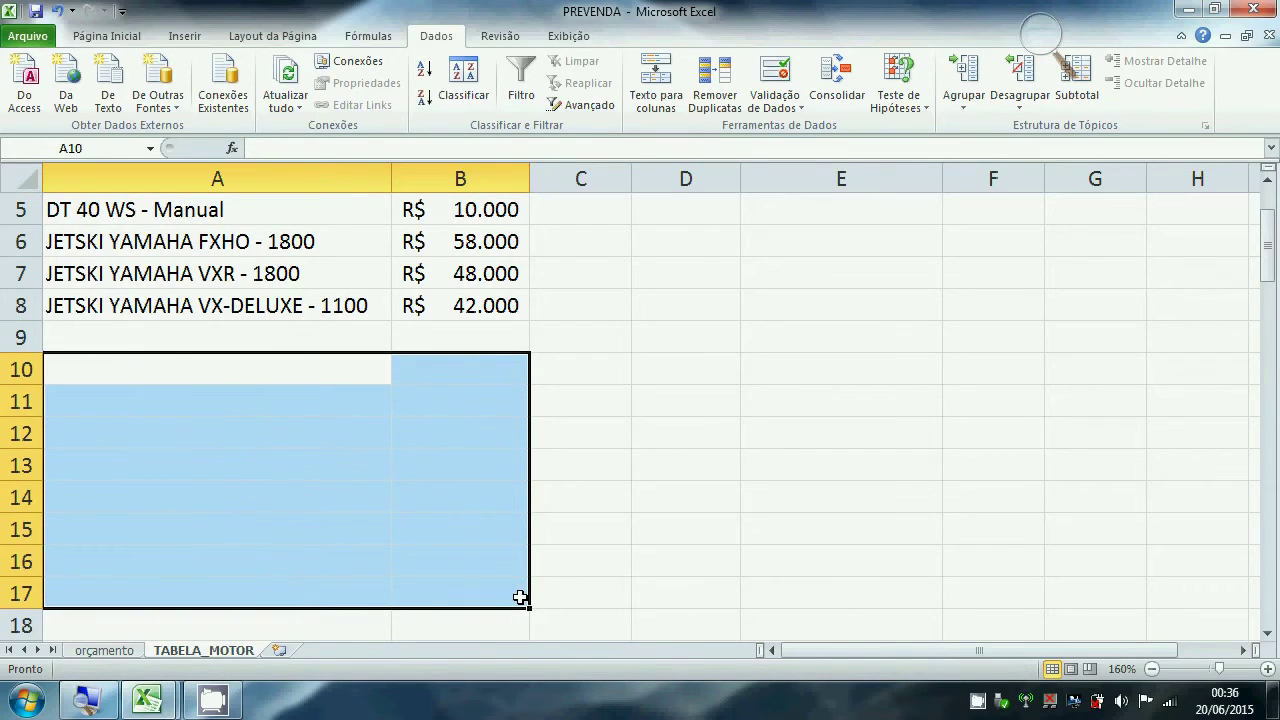
scroll(840, 340, up, 2)
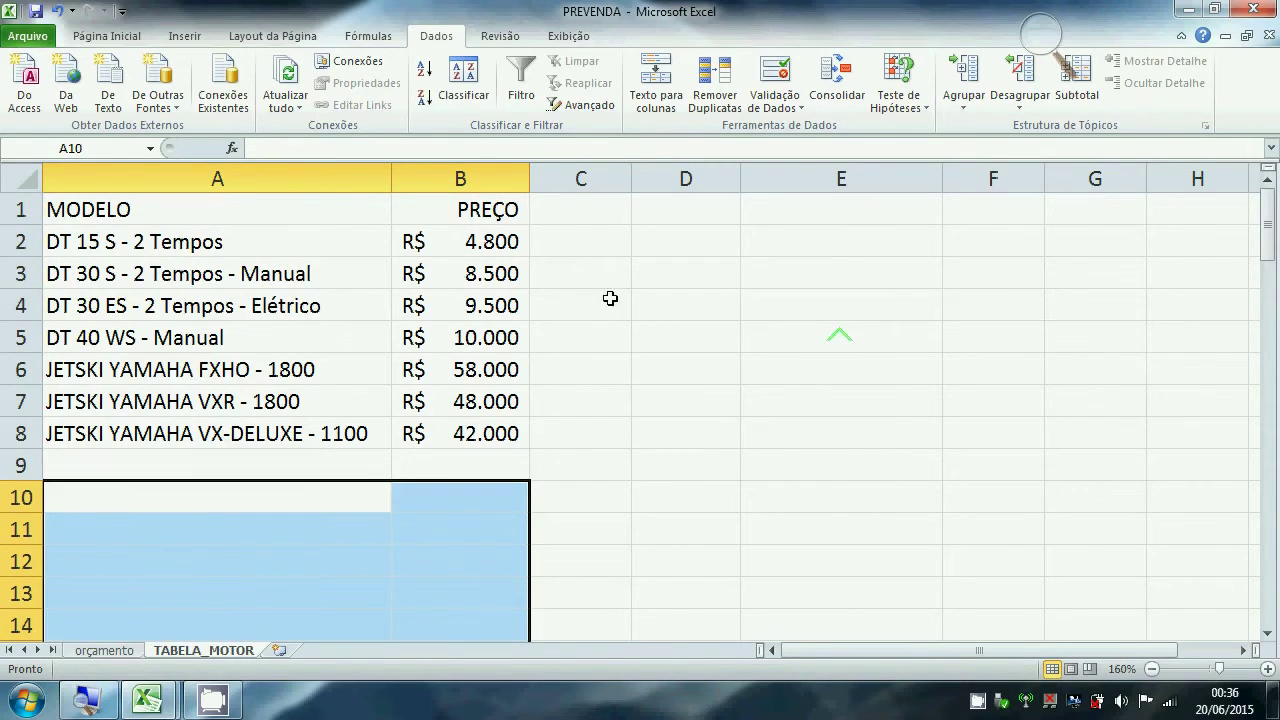
click(626, 262)
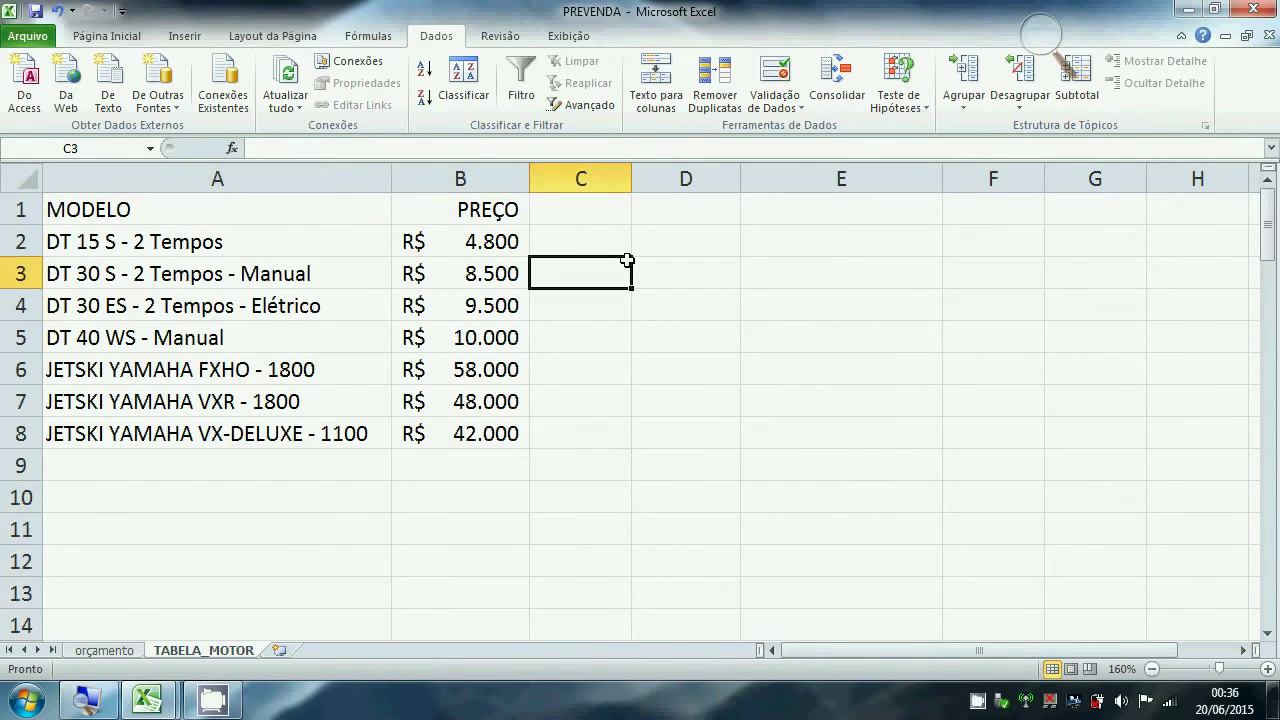
- Review the available Teste de Hipóteses options without starting any of them
click(919, 104)
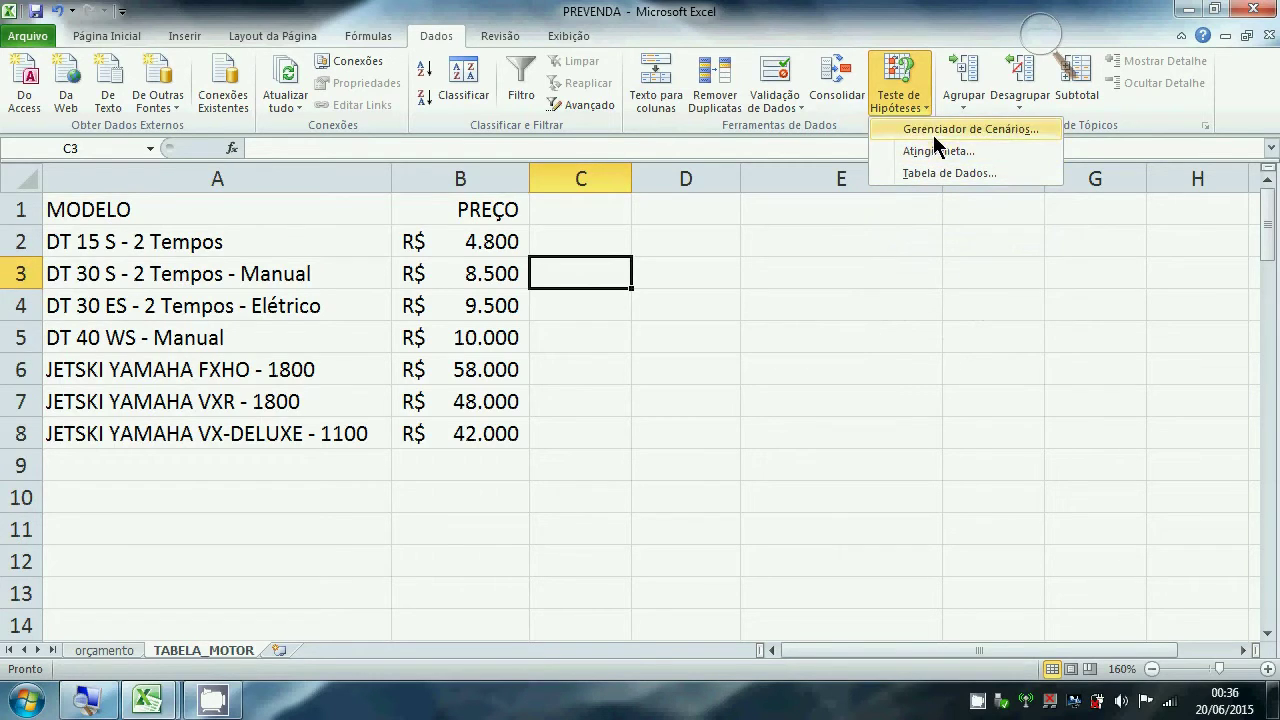
click(915, 80)
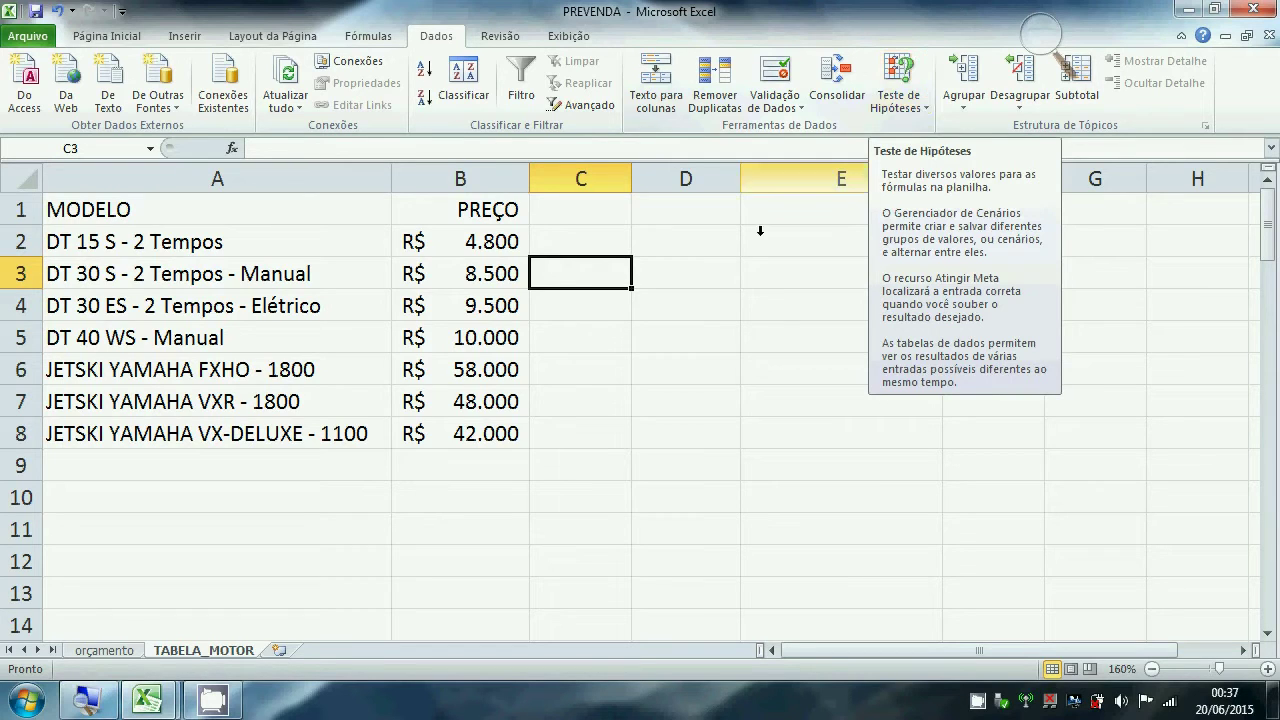
click(542, 399)
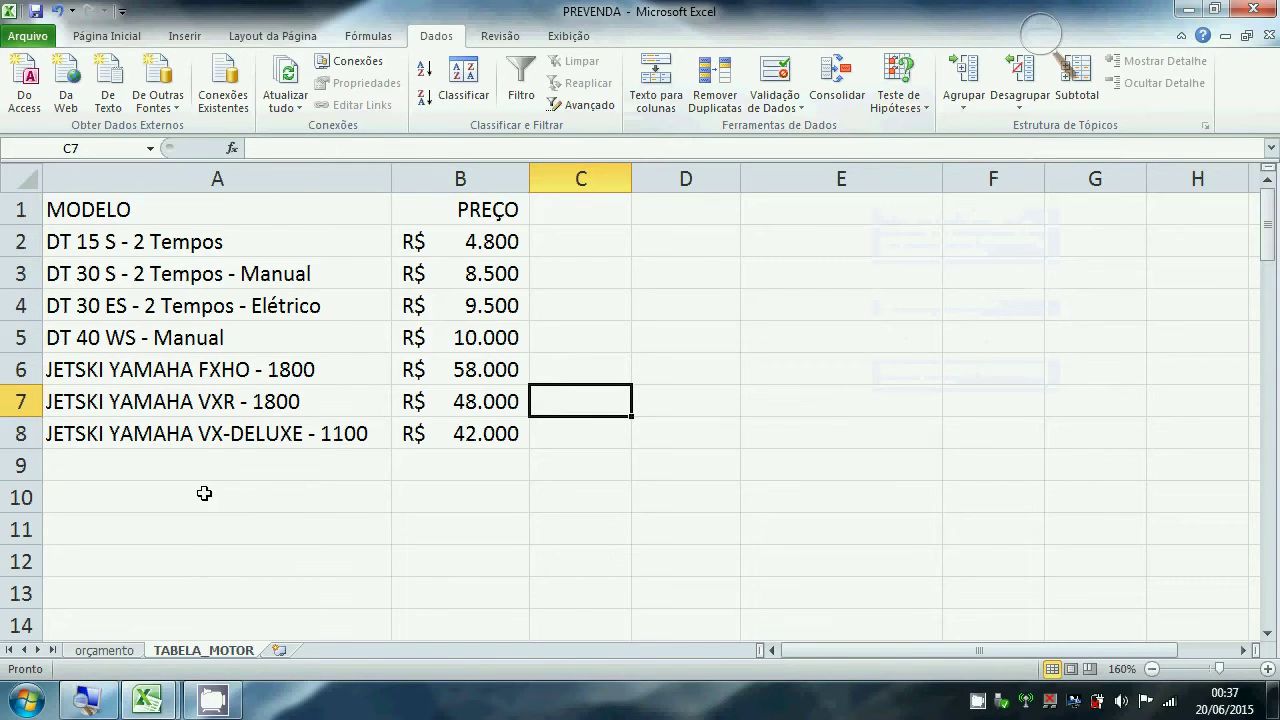
- On the orçamento sheet, try DT 40 WS - Manual as the motor, check the VALOR DO MOTOR formula, and set the motor to JETSKI YAMAHA VX-DELUXE - 1100
click(105, 650)
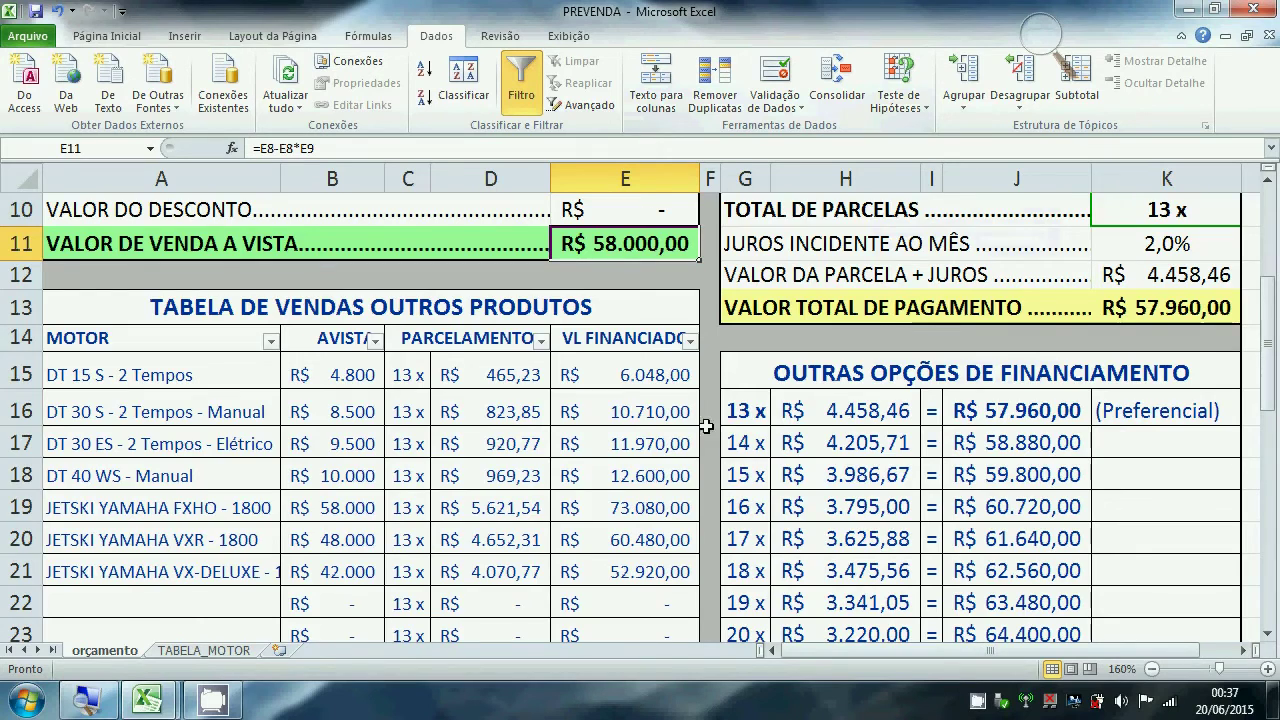
scroll(705, 420, up, 3)
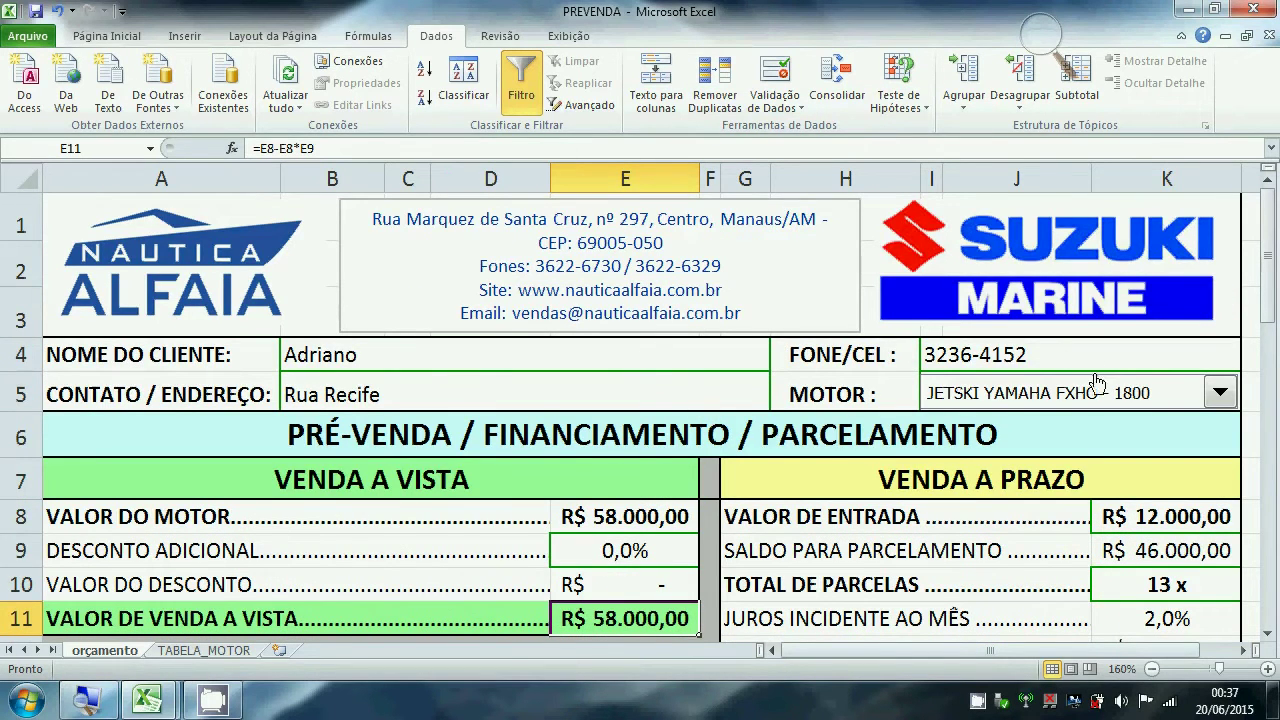
click(1220, 393)
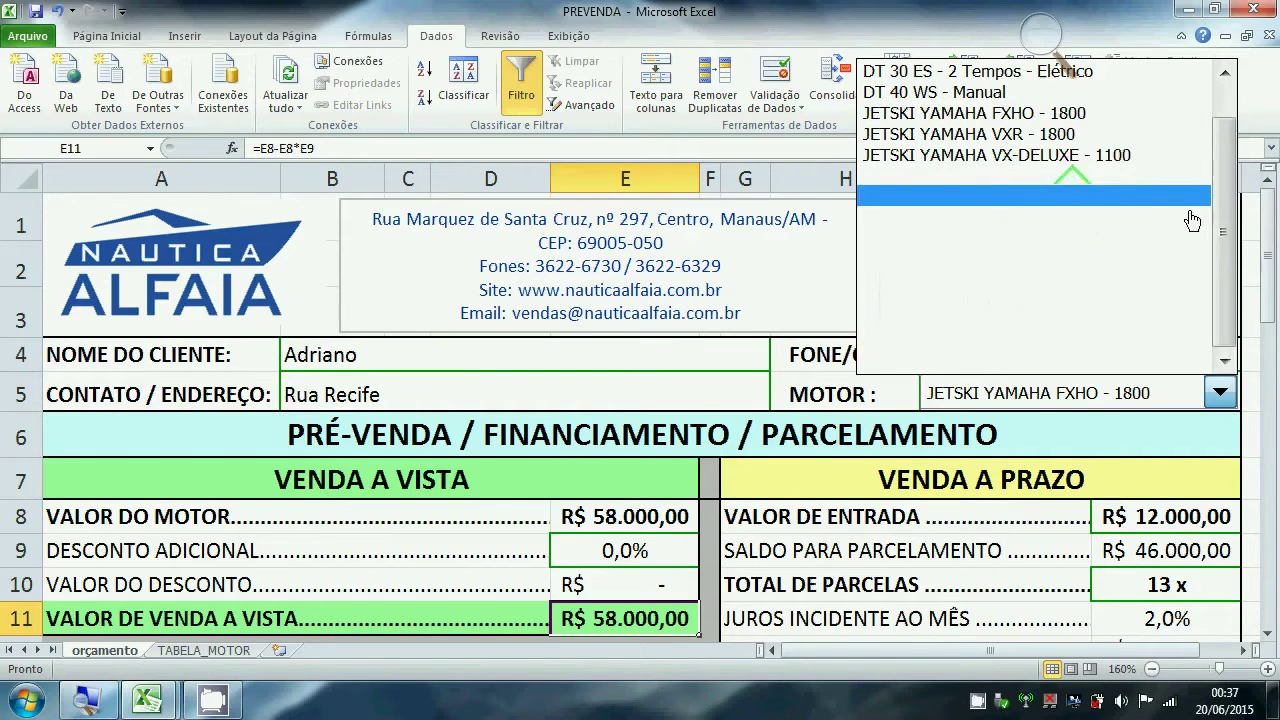
scroll(1225, 256, up, 2)
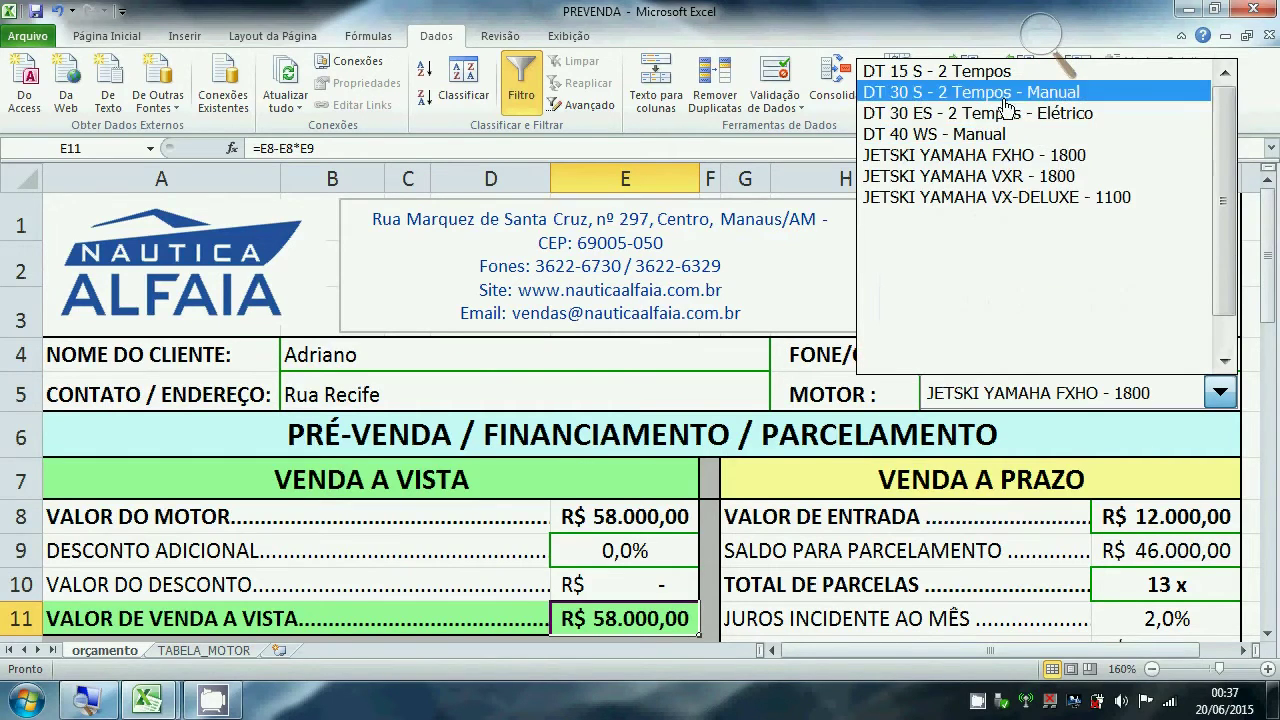
click(958, 136)
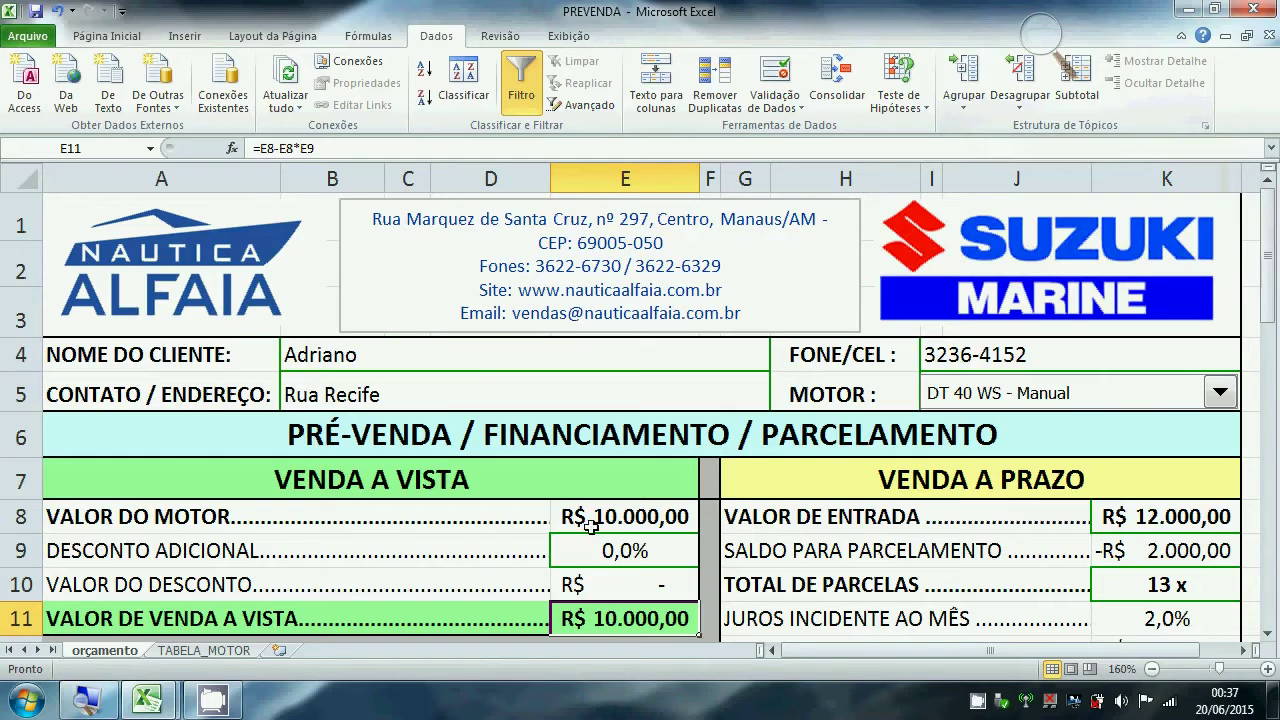
click(622, 528)
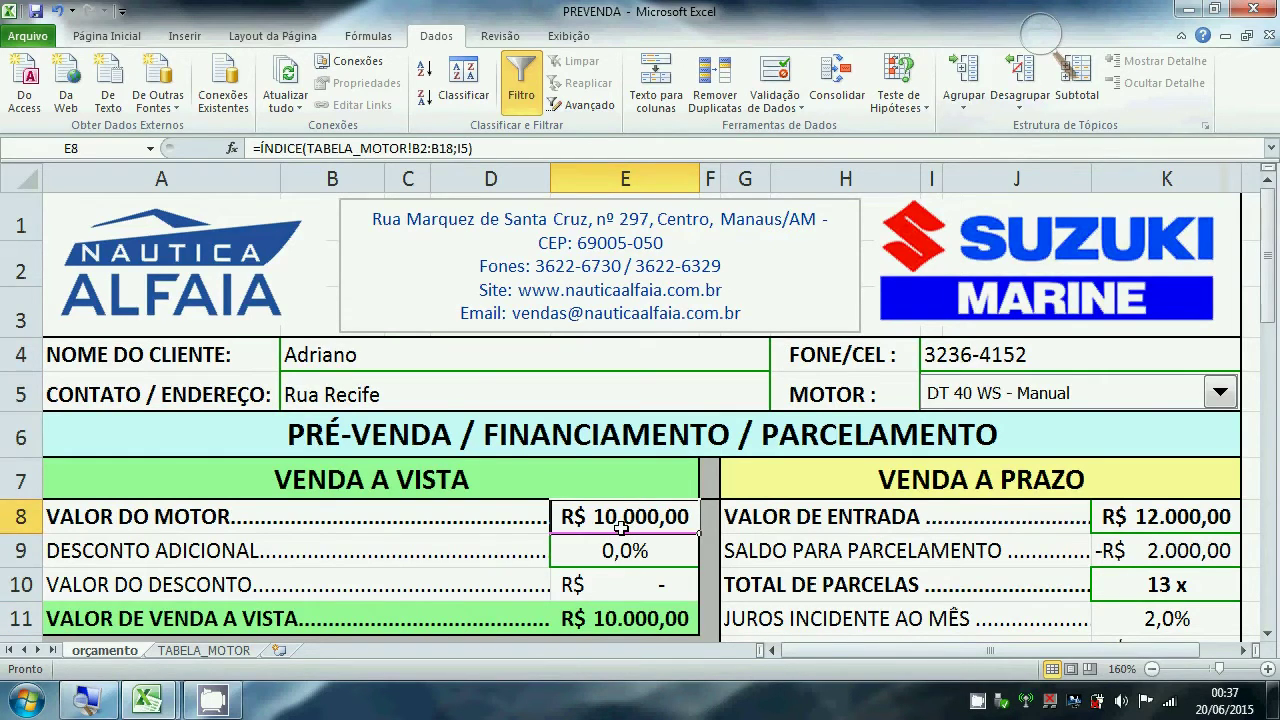
click(1222, 392)
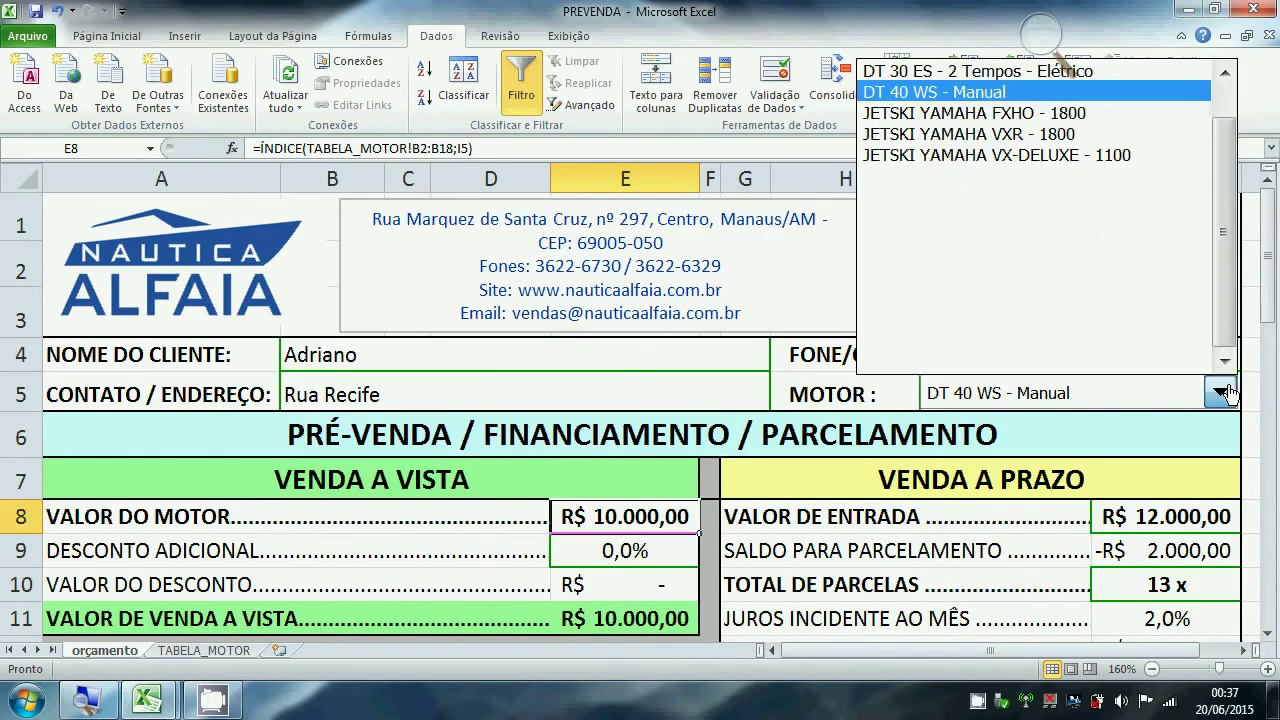
click(1022, 155)
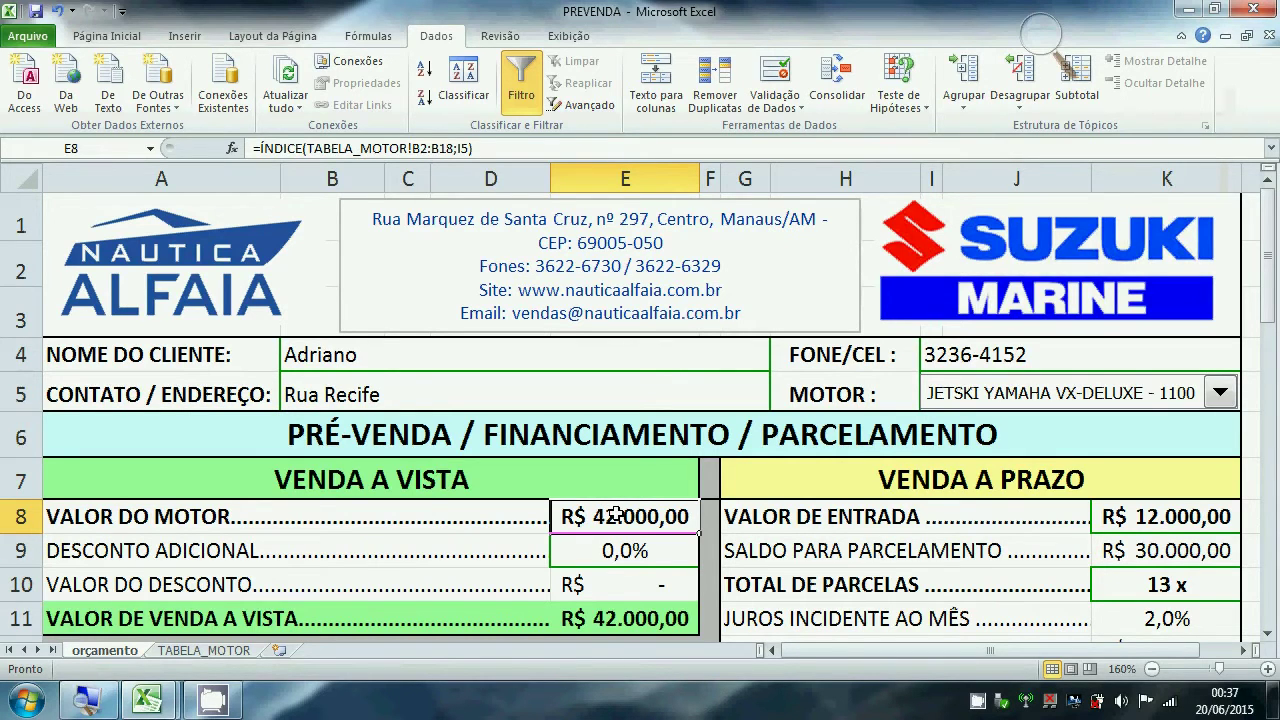
- Examine the VENDA A PRAZO values and formulas in K8:K12, including the conditional interest rate and the installment calculation
scroll(1210, 442, down, 1)
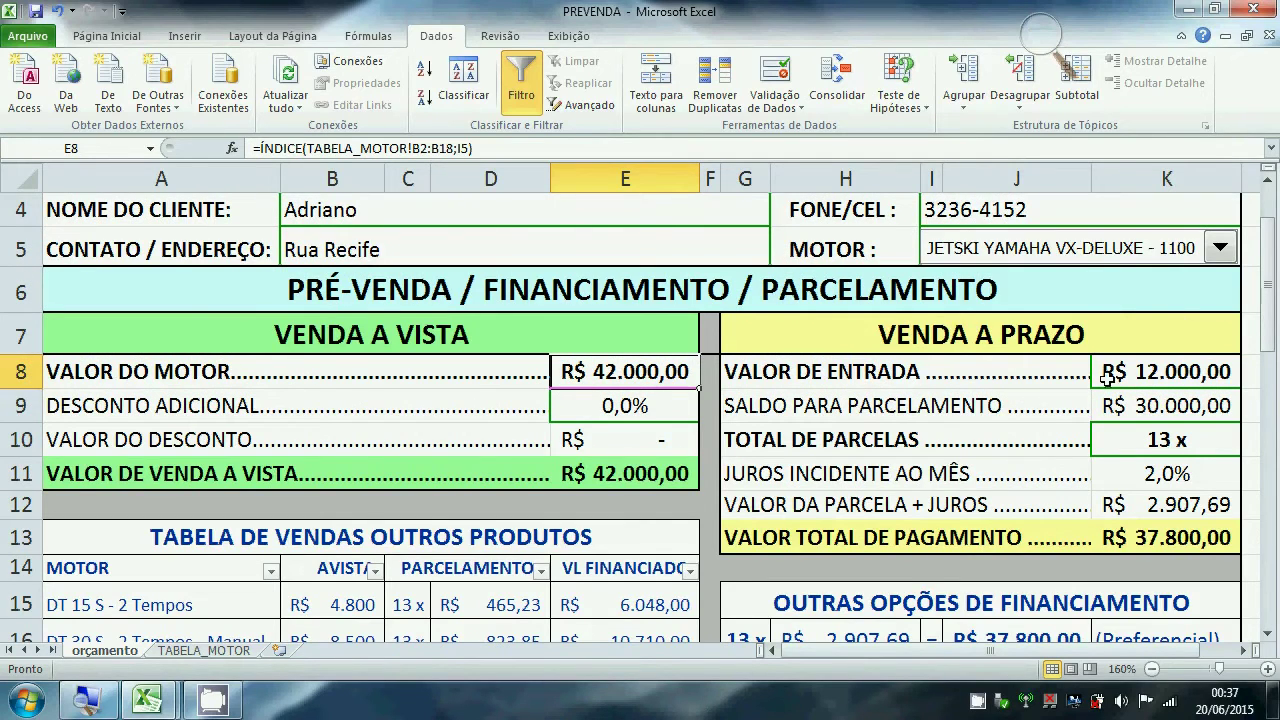
click(1160, 372)
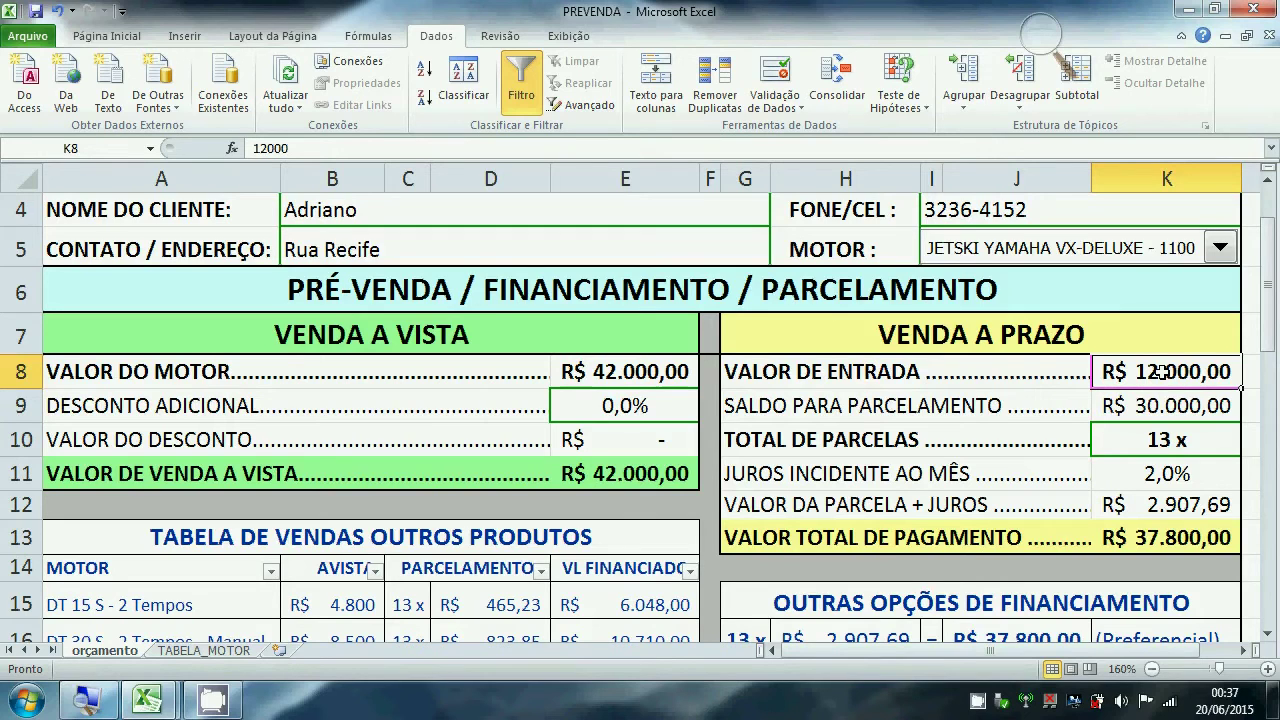
click(1172, 406)
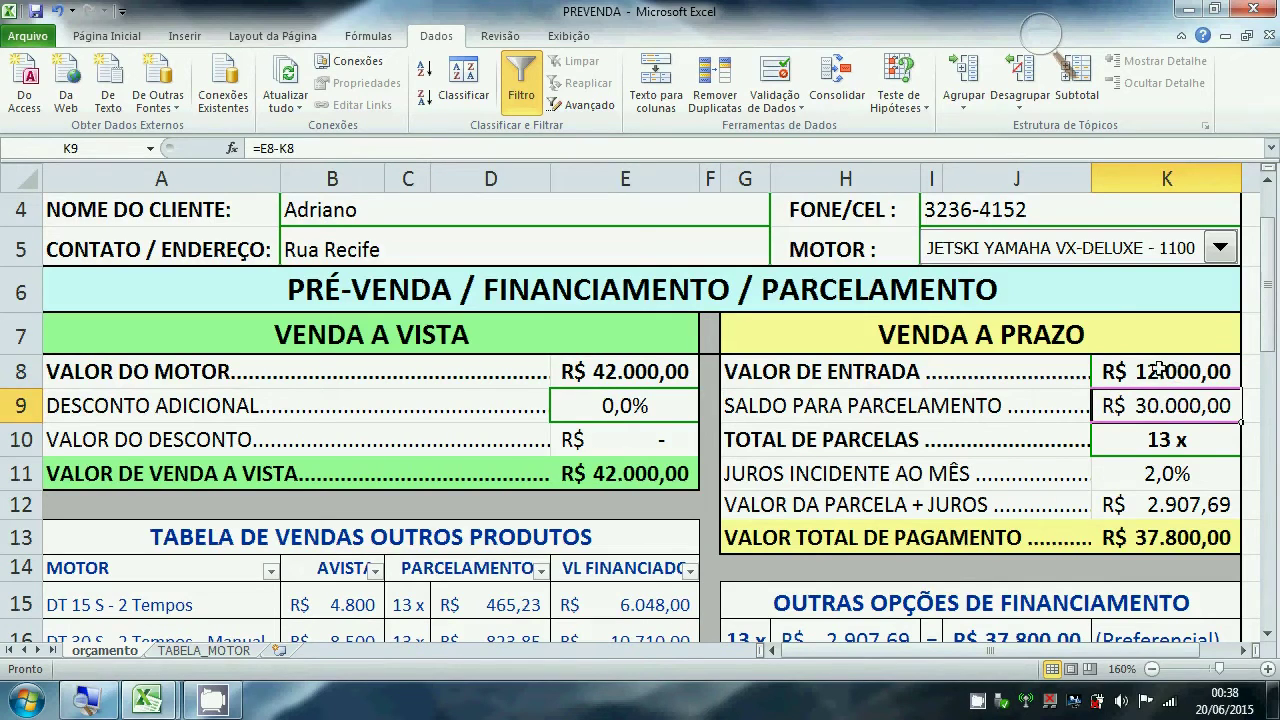
click(1167, 440)
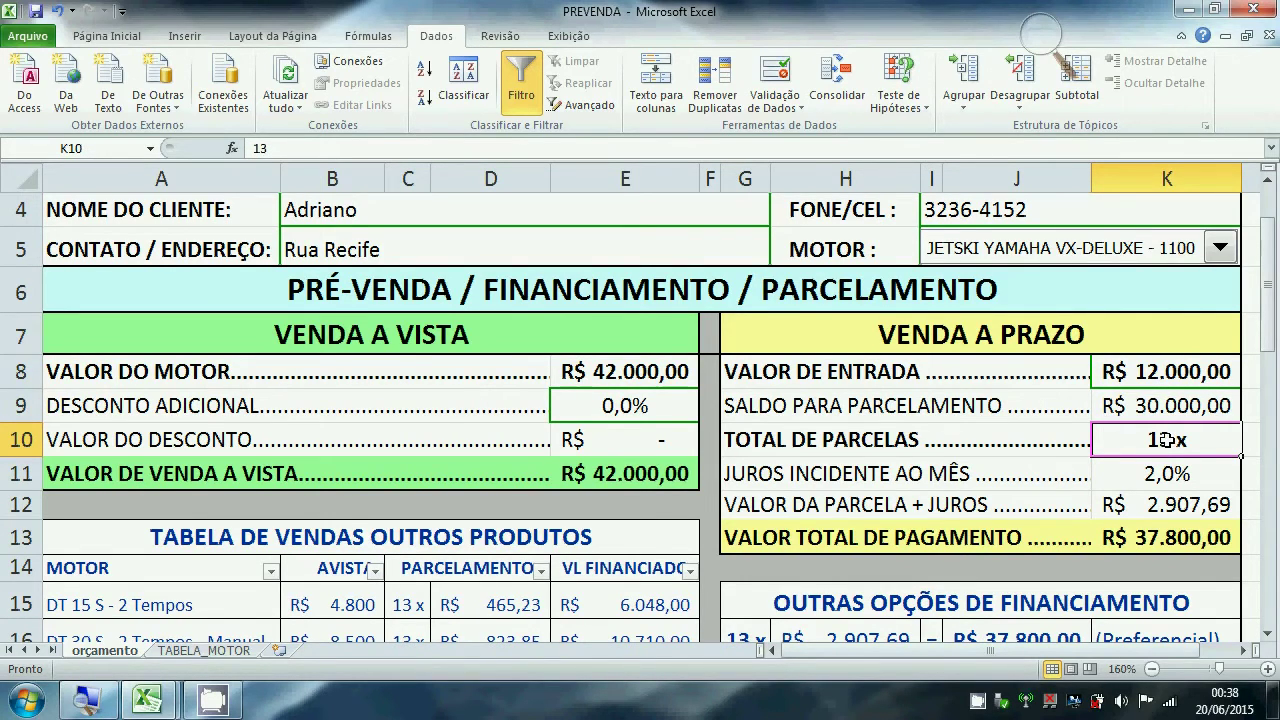
click(1157, 478)
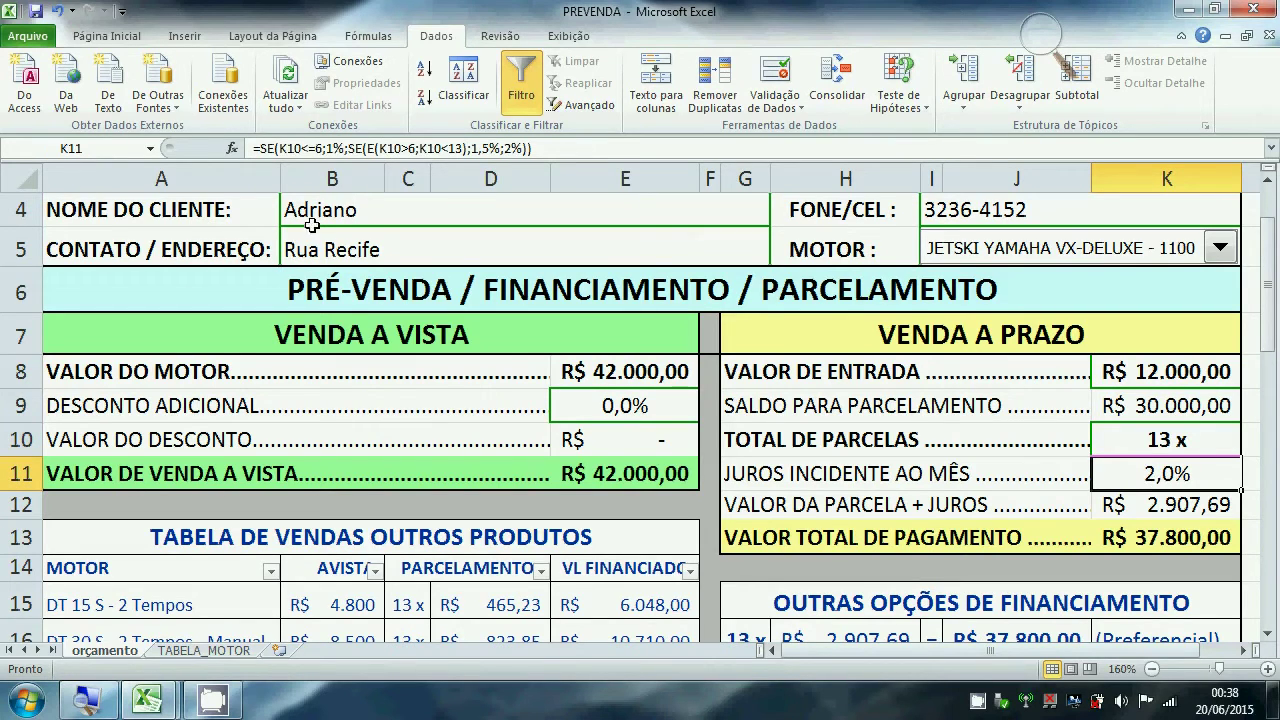
mouse_move(553, 150)
mouse_down()
mouse_move(232, 150)
mouse_move(562, 148)
mouse_up()
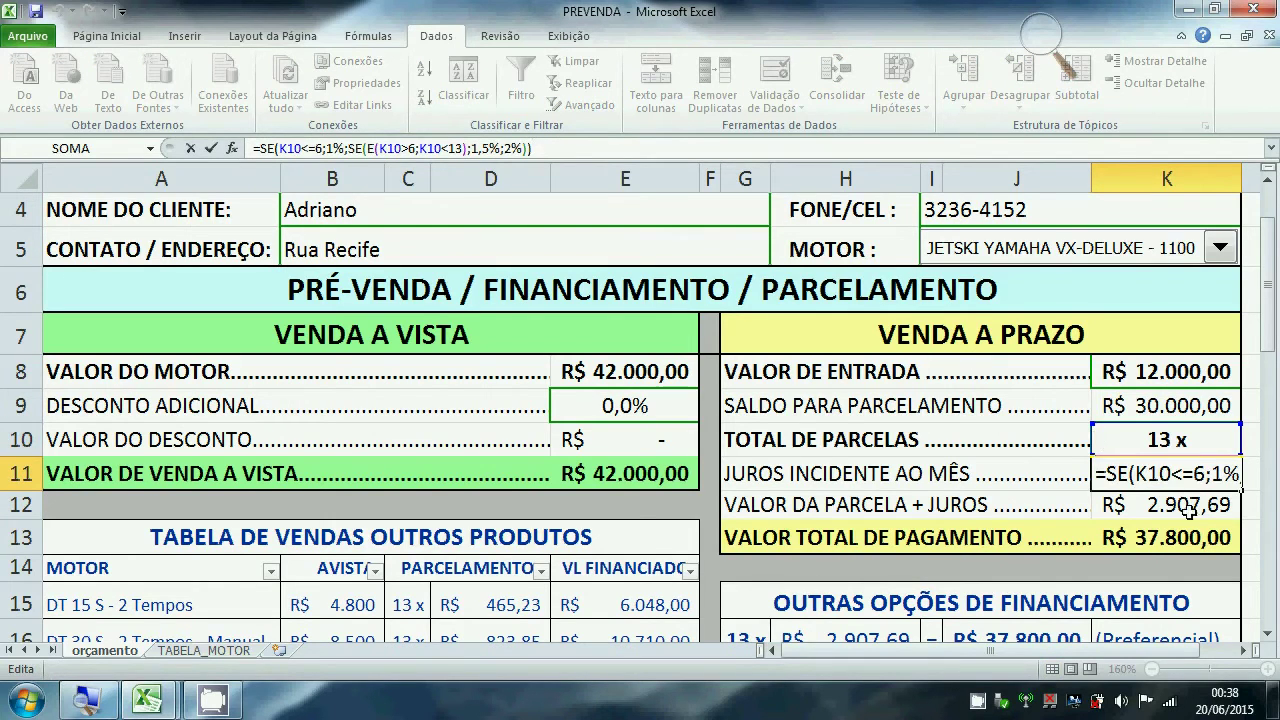
click(1188, 508)
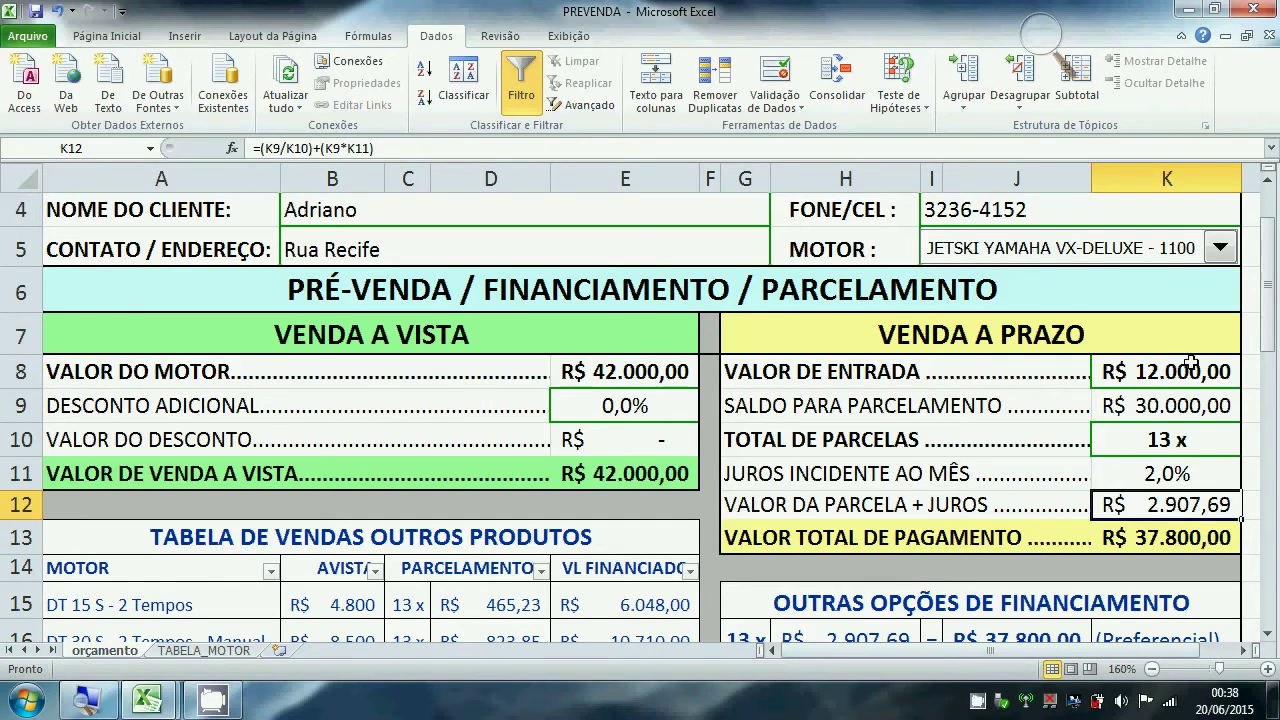
- Compare the down payment in K8 with the number of installments in K10 and the installment value in K12
click(1146, 371)
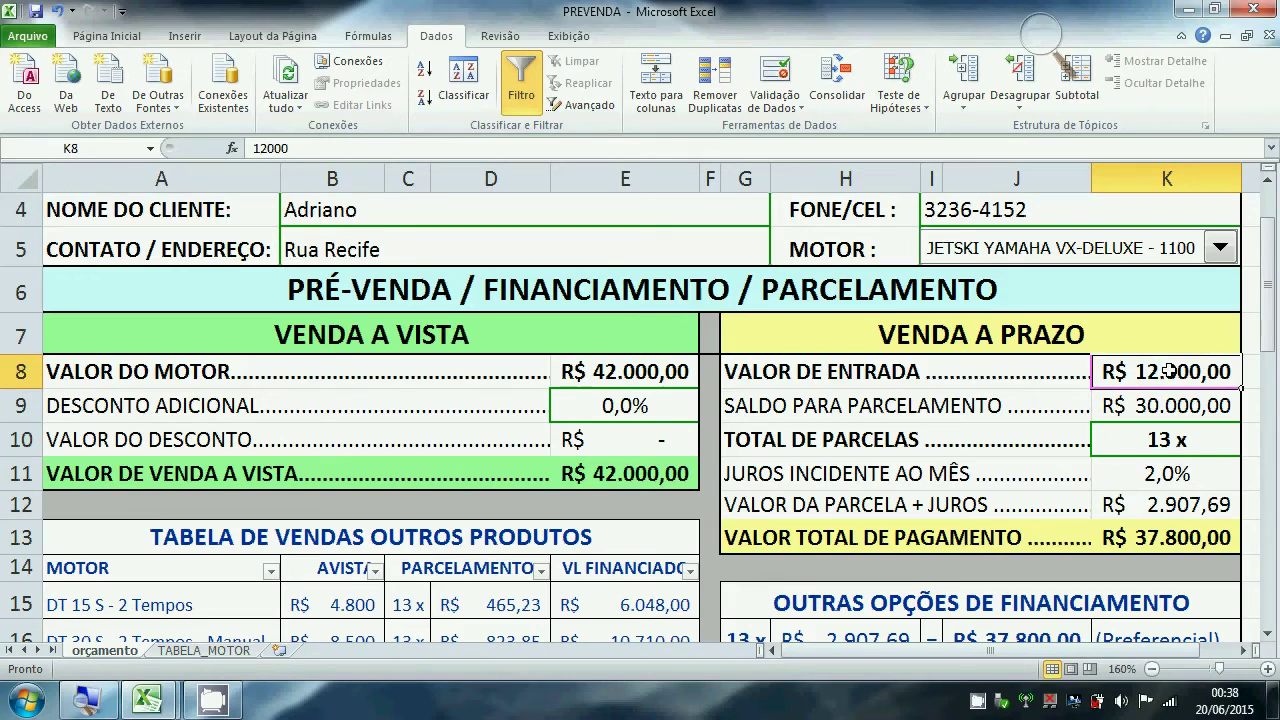
click(1160, 506)
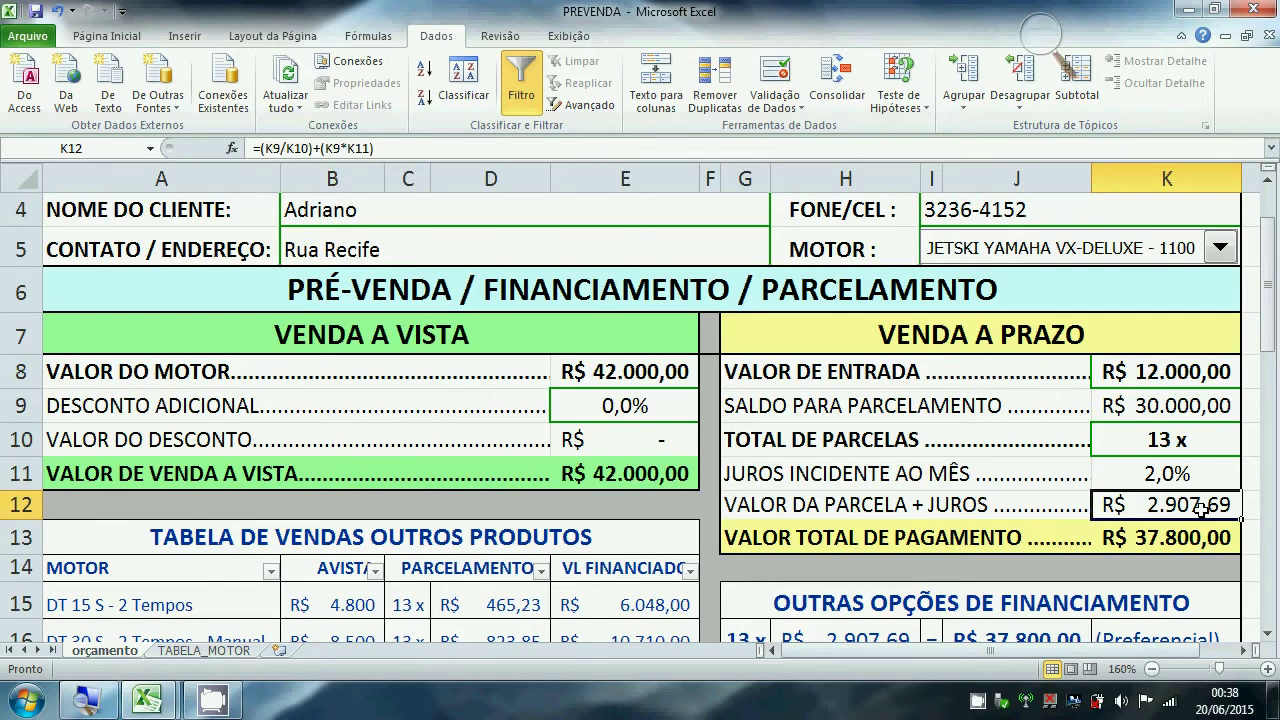
click(1184, 374)
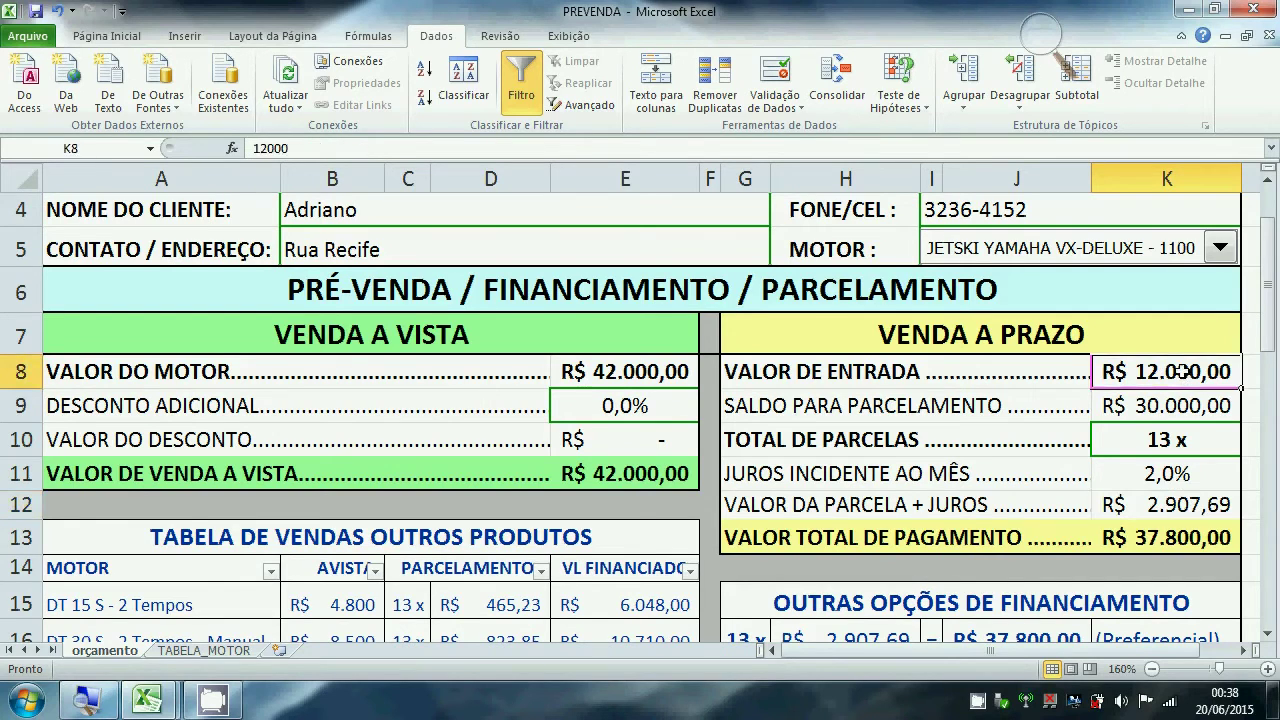
click(1178, 508)
click(1170, 497)
click(1157, 371)
click(1160, 502)
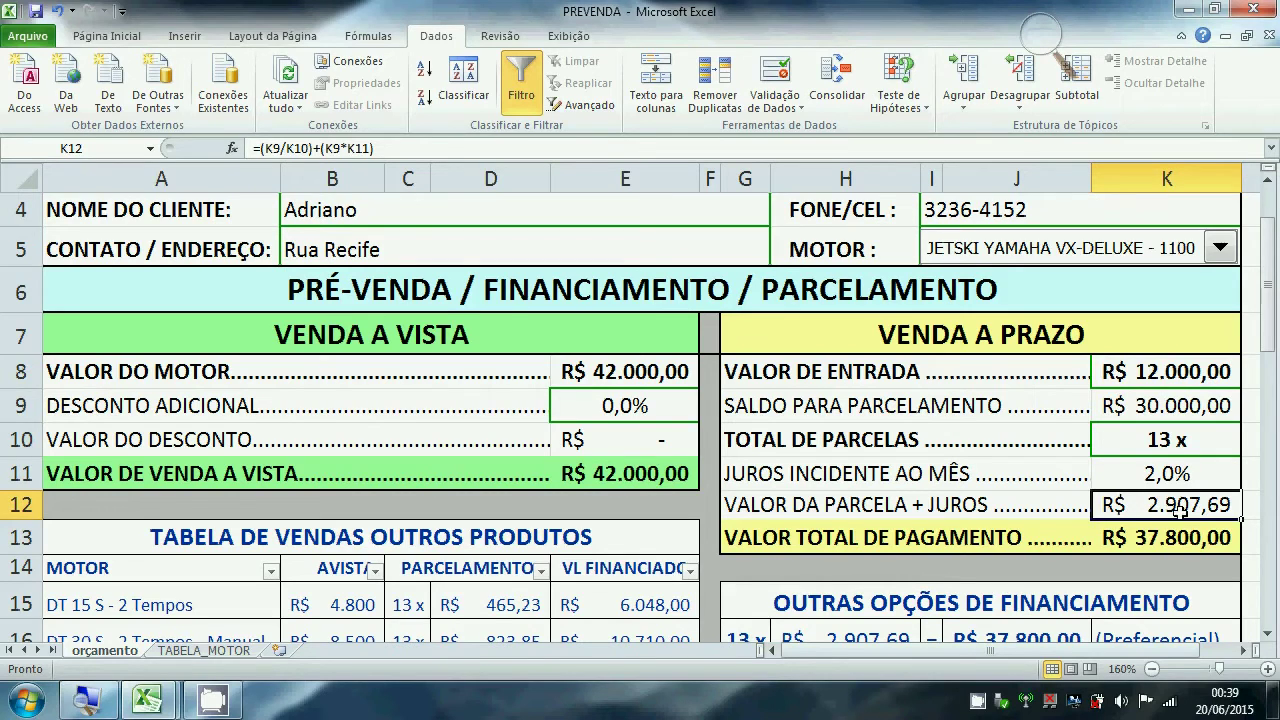
click(1166, 374)
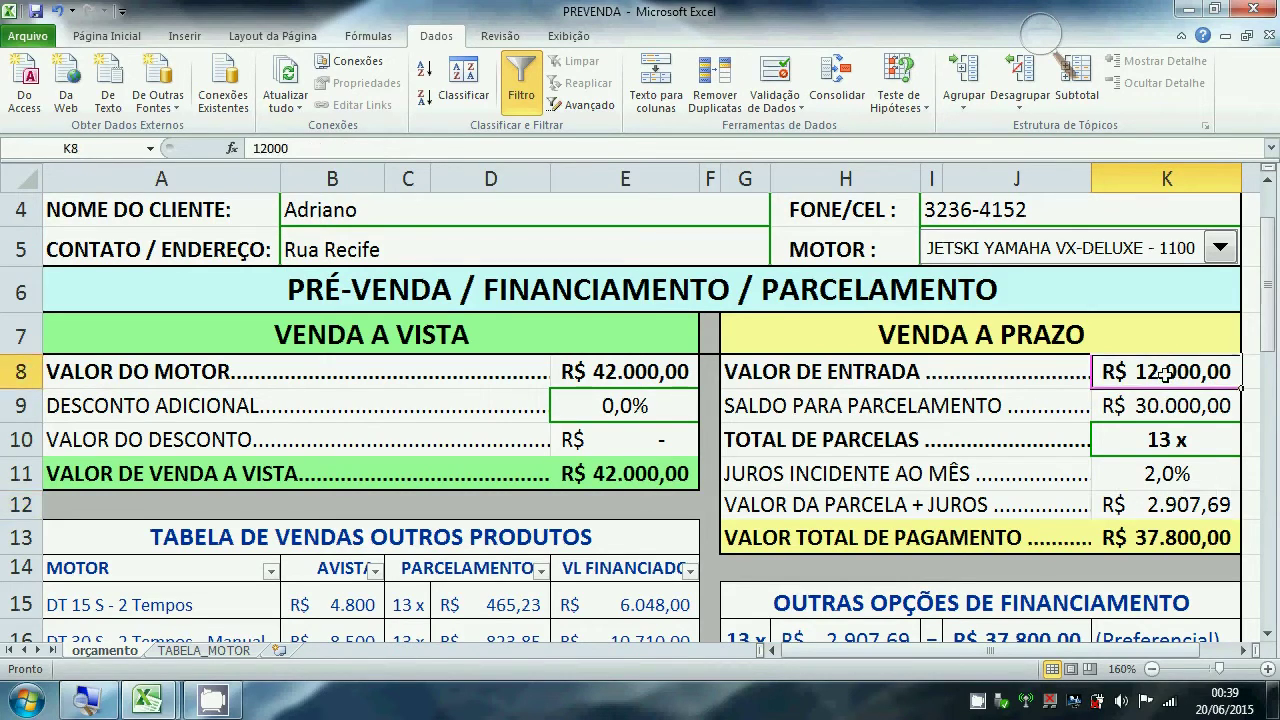
click(1175, 450)
click(1173, 372)
click(1183, 507)
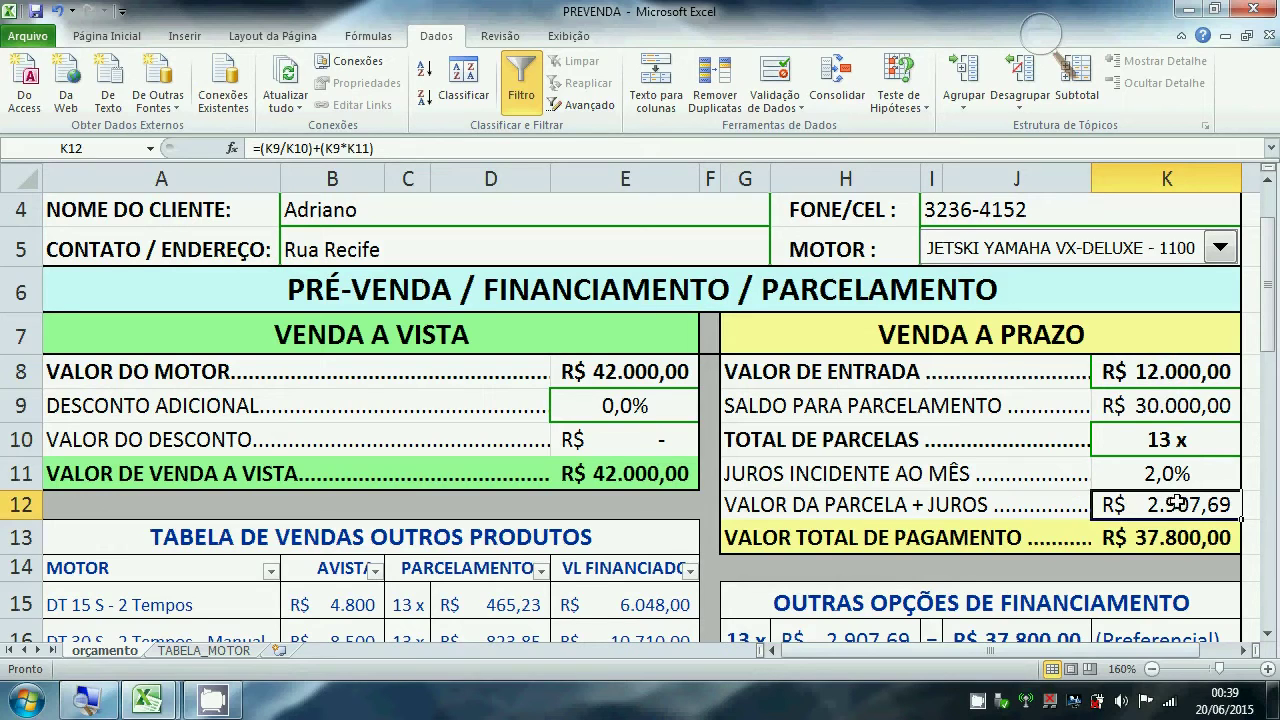
- Set up Atingir meta so that the installment value in K12 reaches 2600 by changing the down payment in K8
click(922, 108)
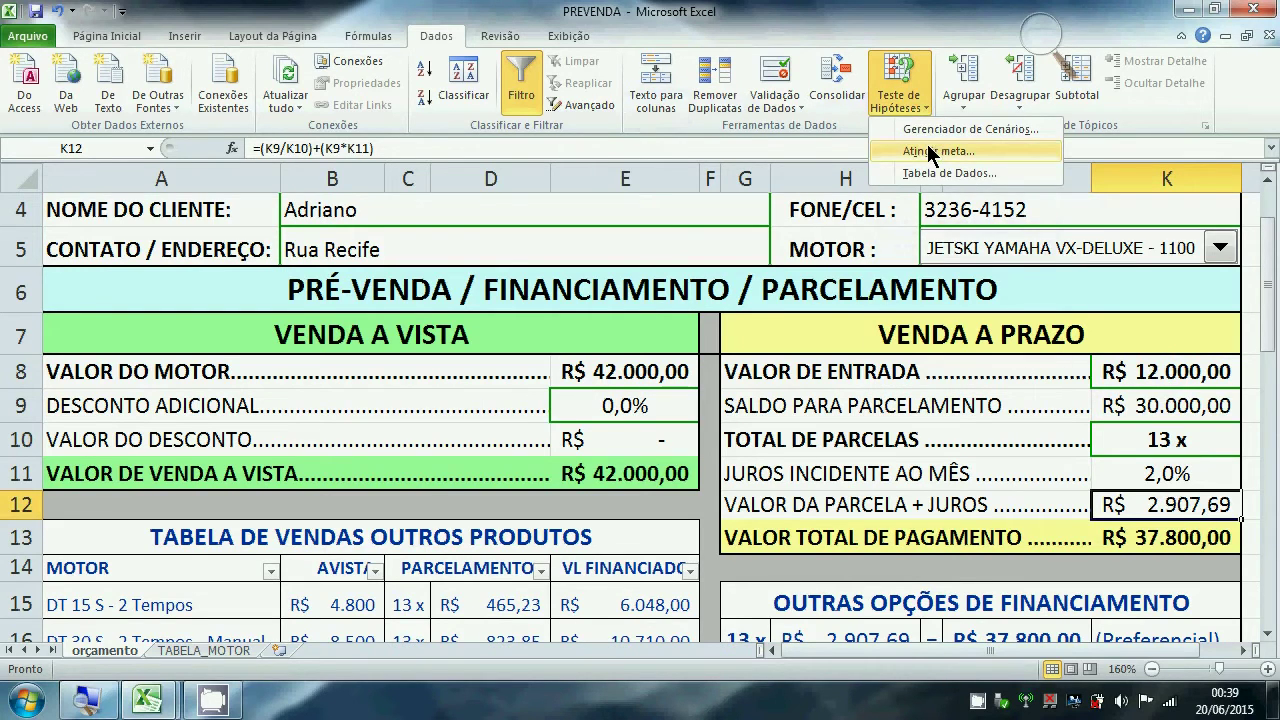
click(929, 152)
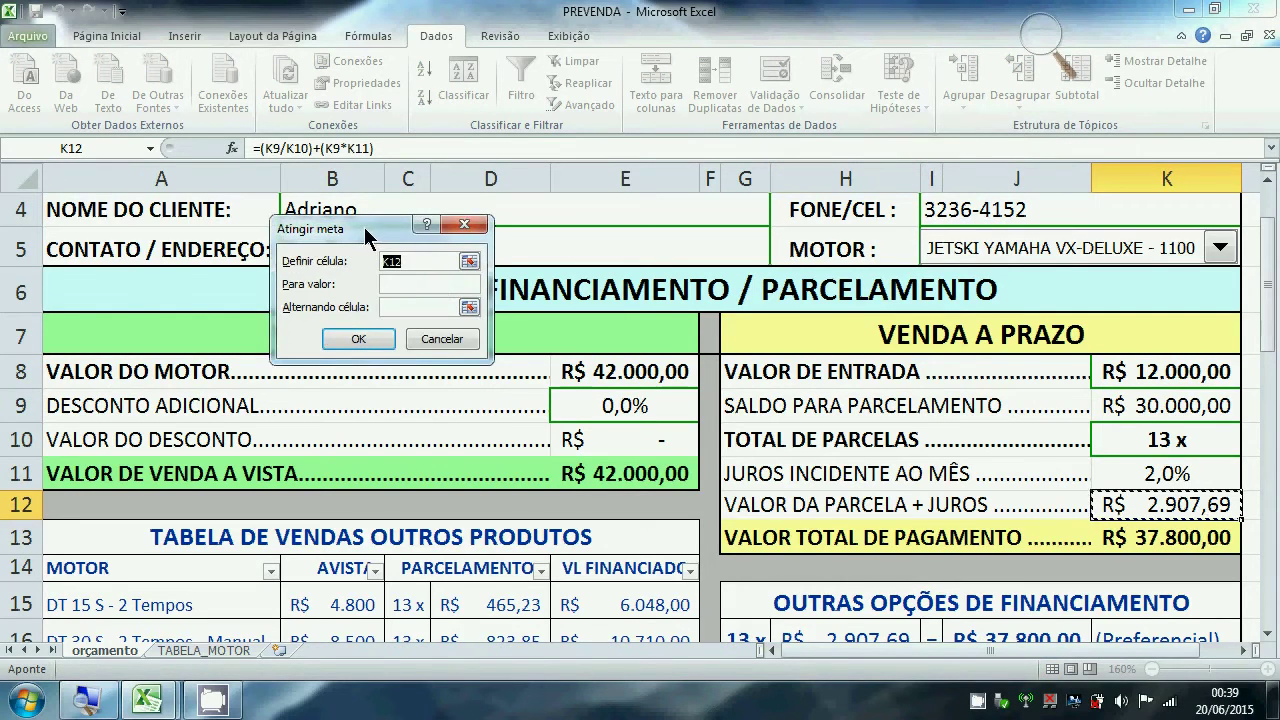
drag(364, 227, 896, 363)
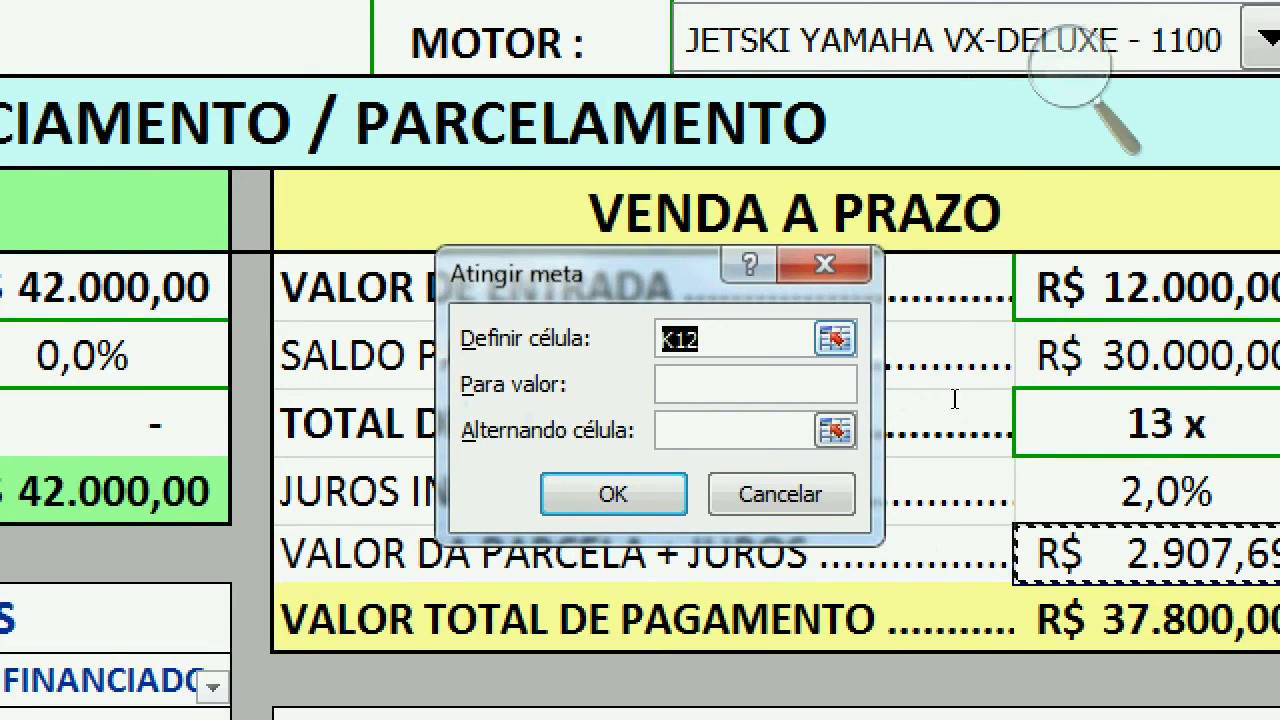
key(F2)
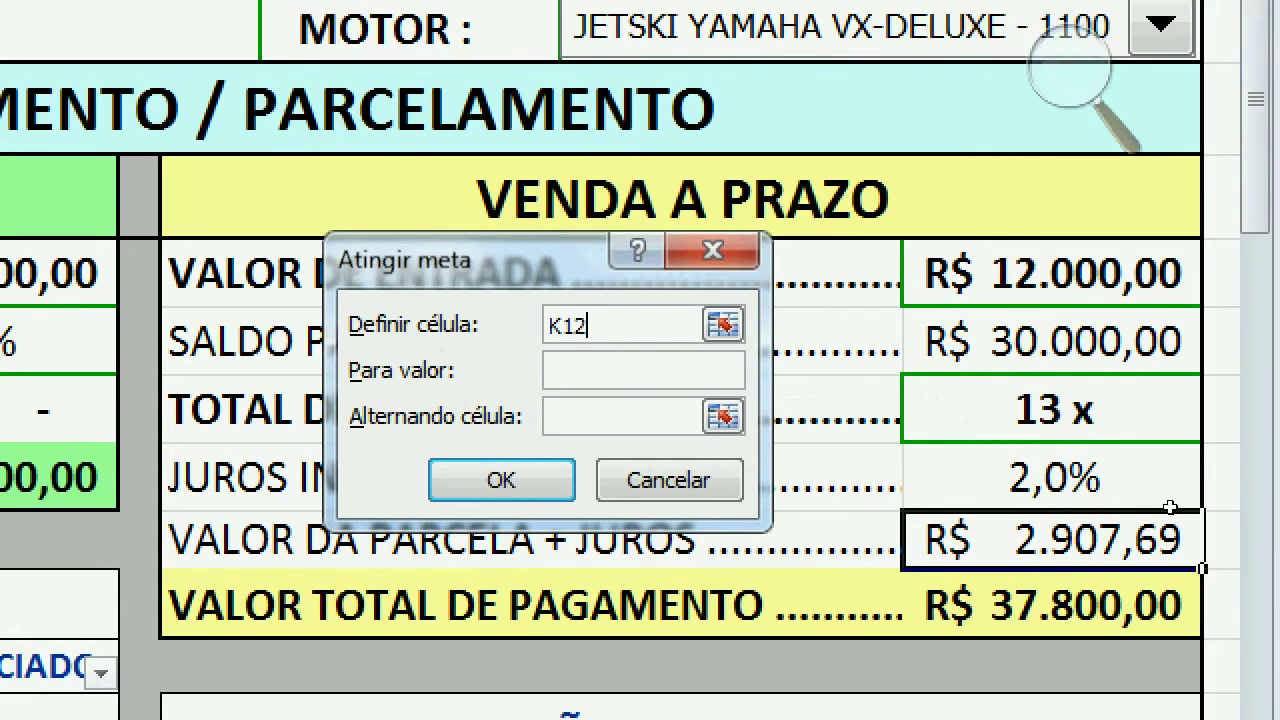
click(1150, 504)
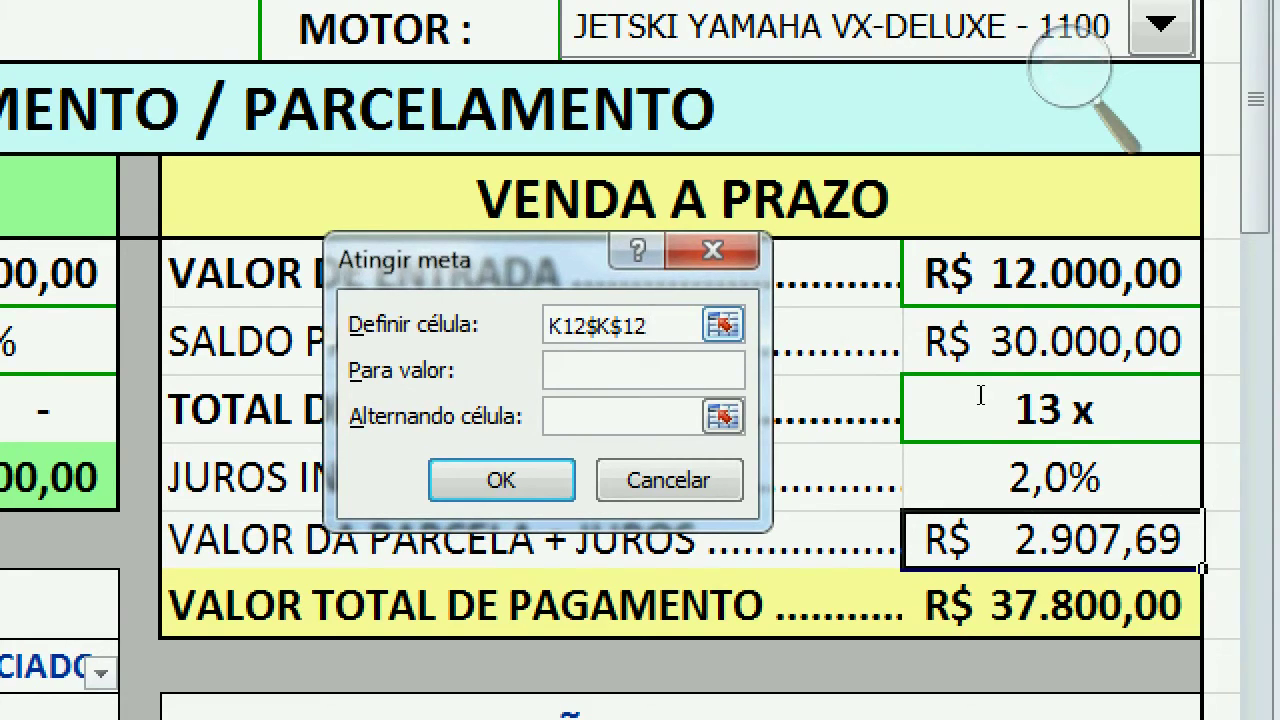
key(BackSpace)
key(BackSpace)
key(BackSpace)
key(BackSpace)
key(BackSpace)
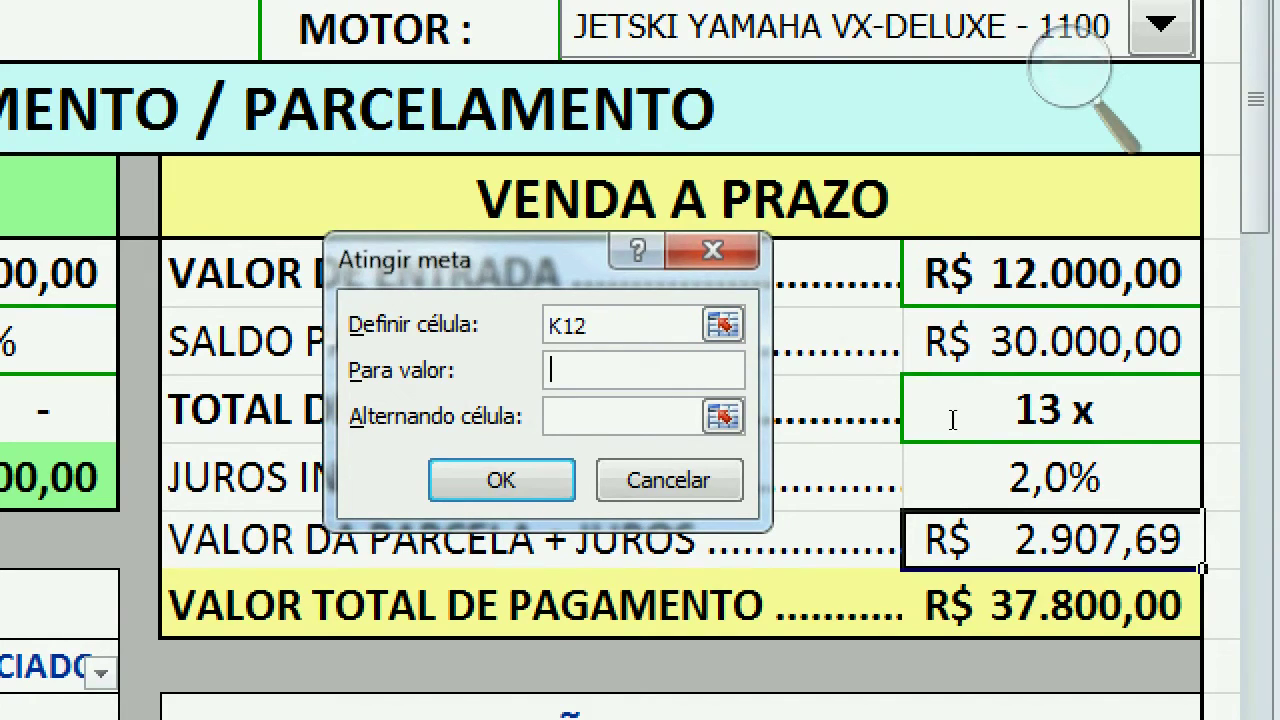
text(2600)
click(1056, 273)
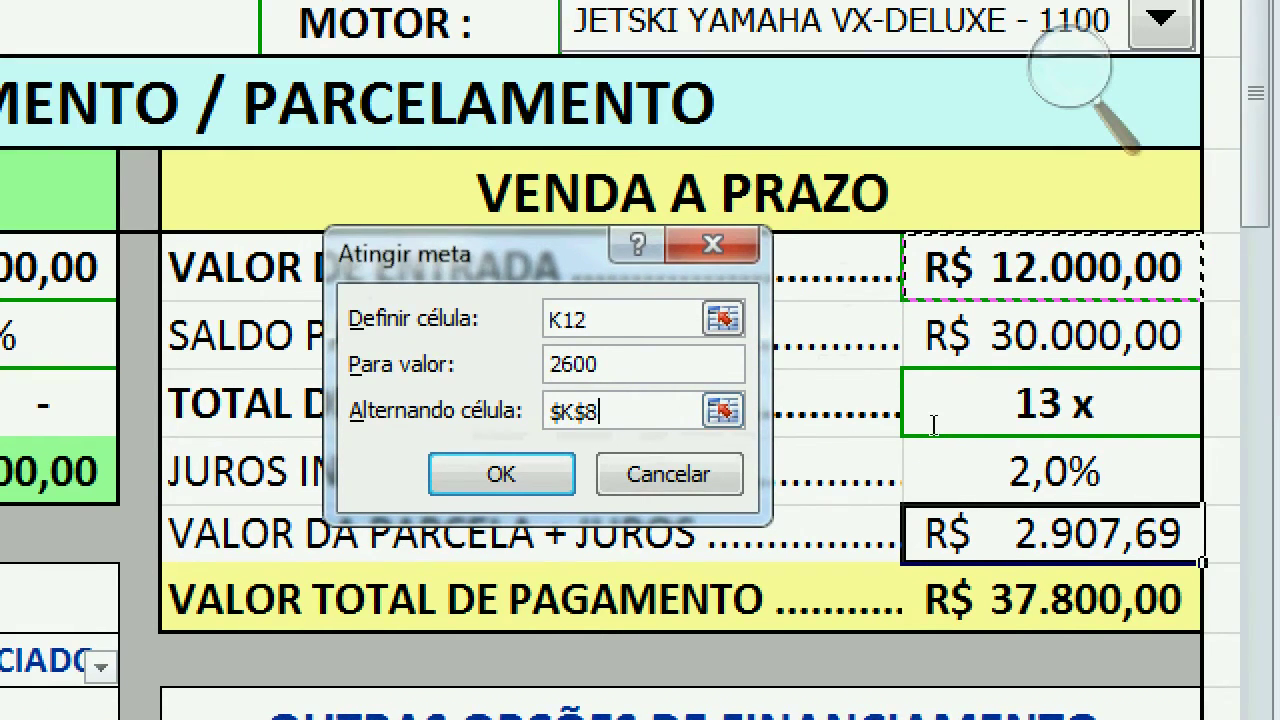
- Rewrite the goal seek's Definir célula reference in absolute form as $K$12
click(563, 320)
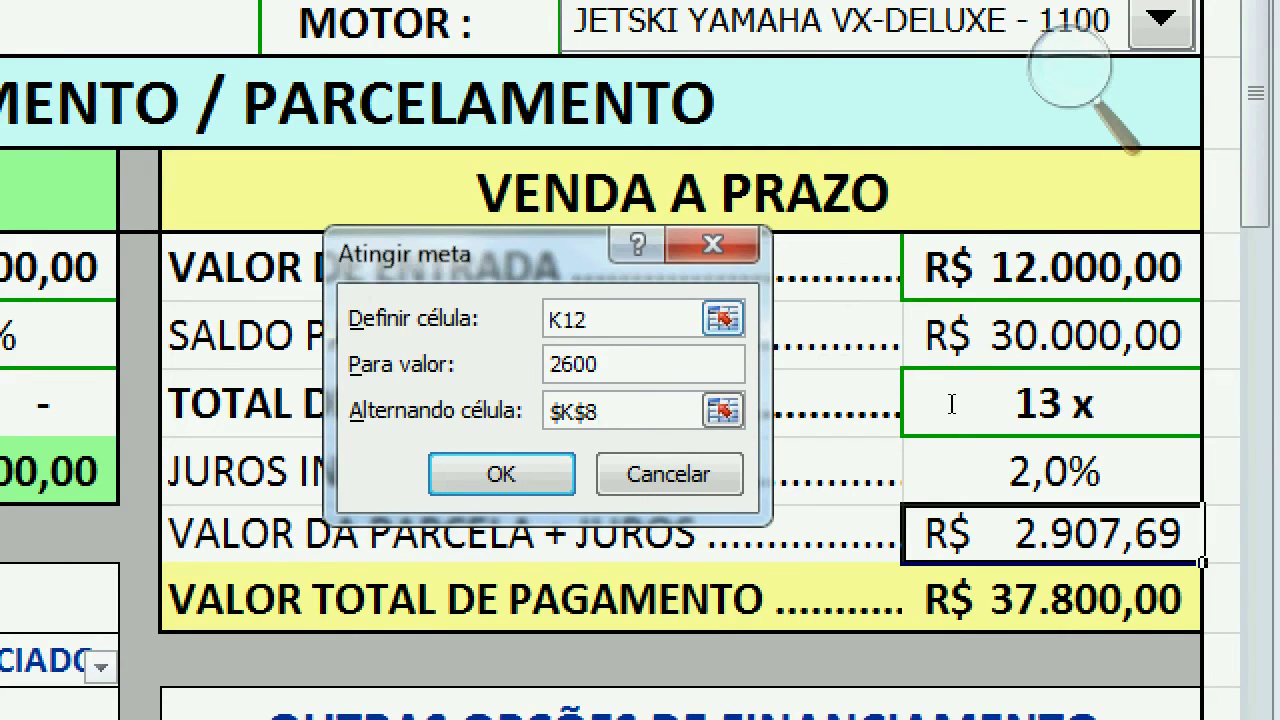
text($J$12)
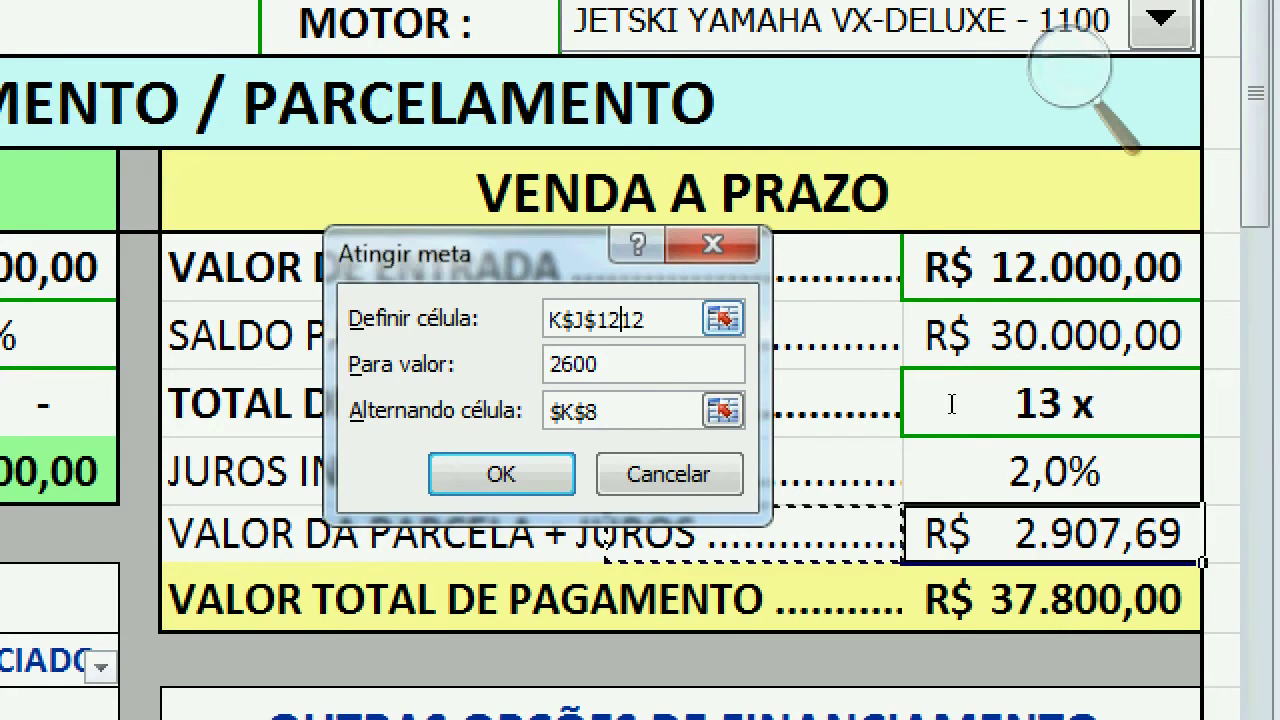
text($)
key(BackSpace)
key(BackSpace)
key(BackSpace)
key(BackSpace)
key(BackSpace)
key(BackSpace)
key(BackSpace)
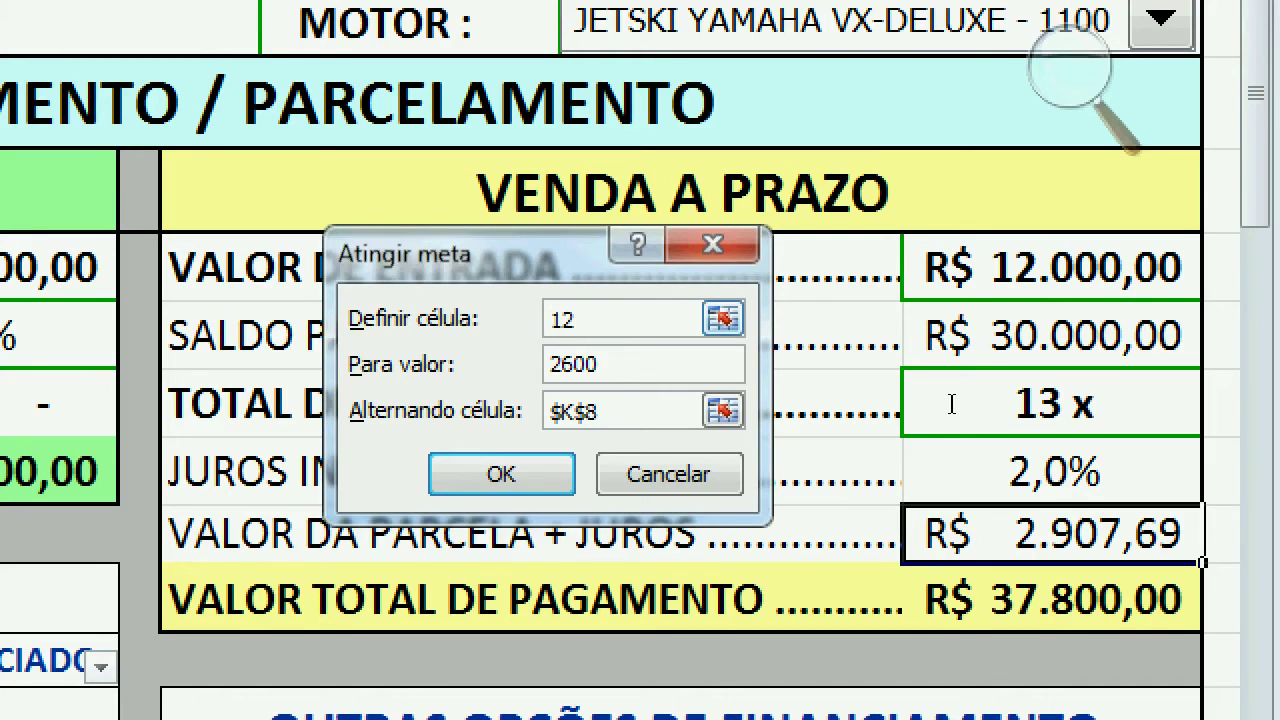
text($K$)
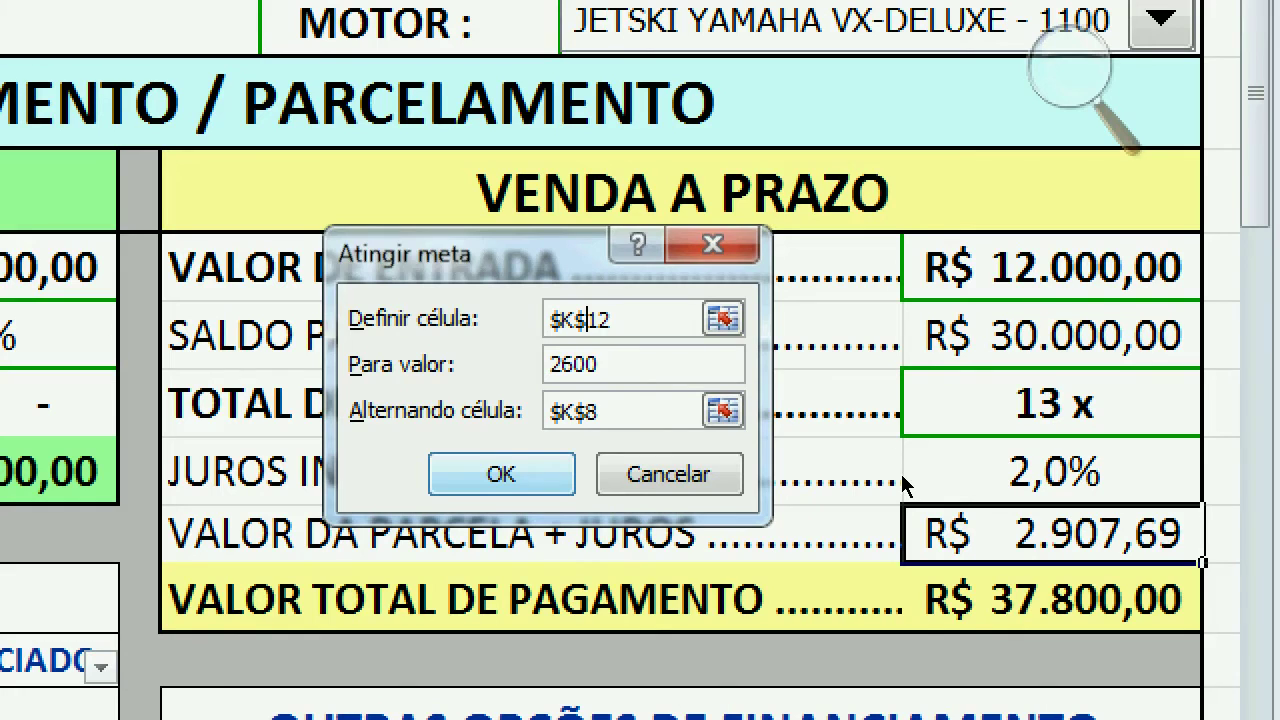
- Run the goal seek, accept its solution and check the down payment in K8
key(Return)
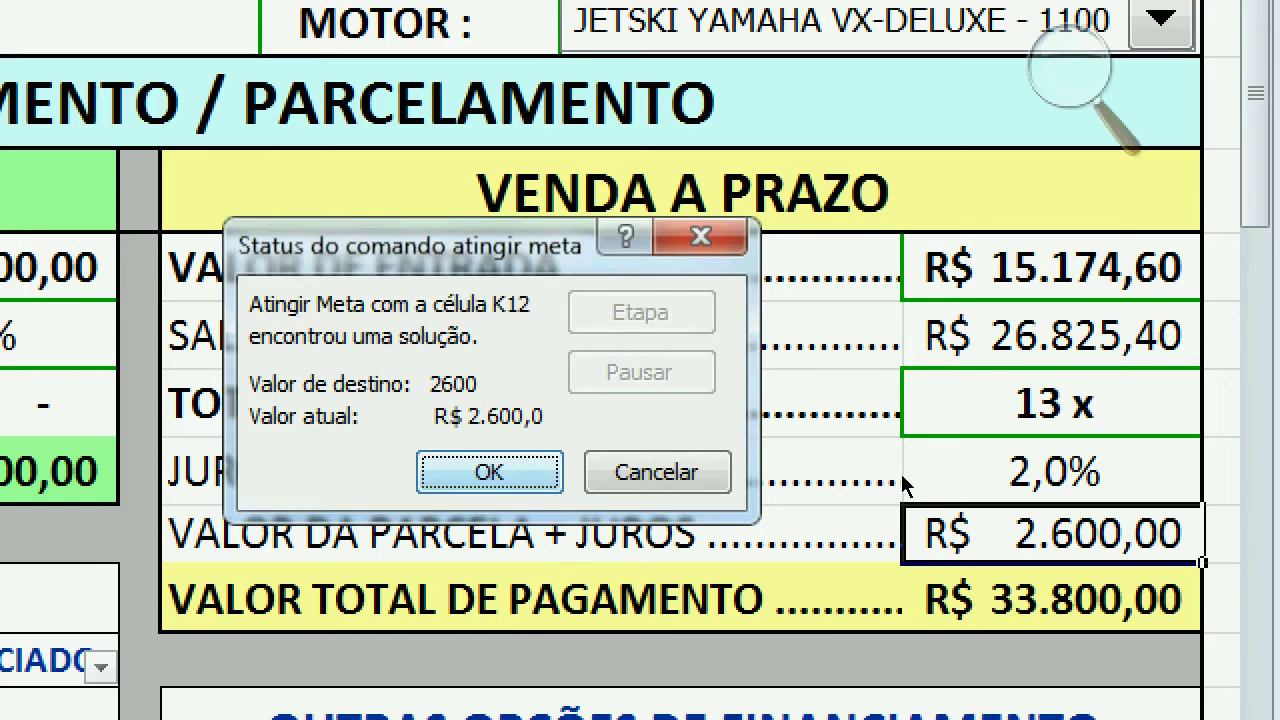
key(Return)
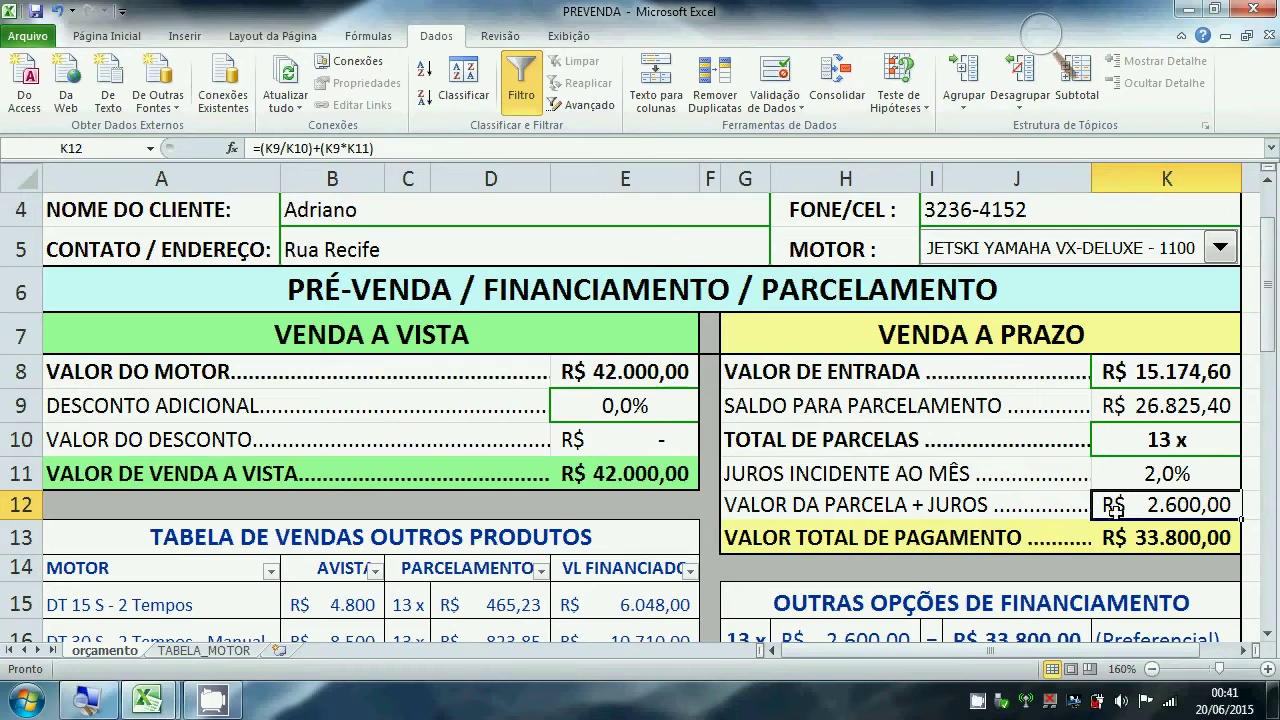
click(1187, 367)
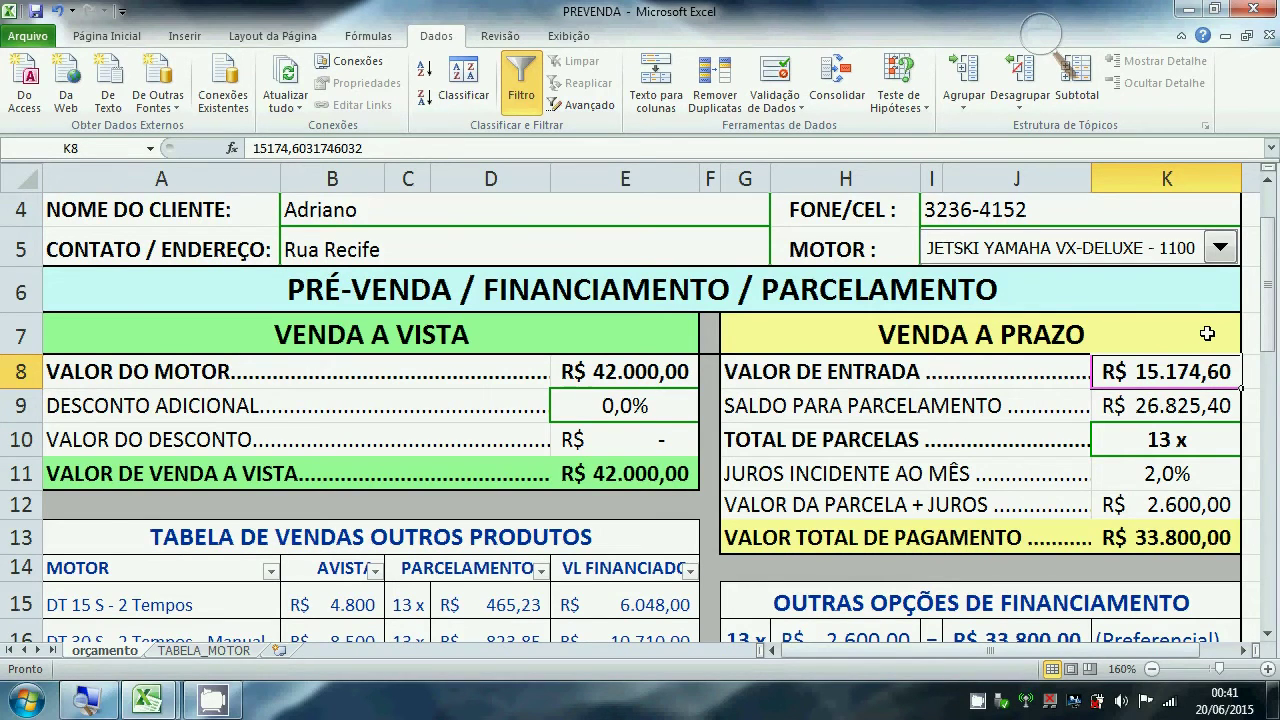
- Undo the goal seek on the down payment, and compare the number of installments in K10 with the installment value in K12
key(ctrl+z)
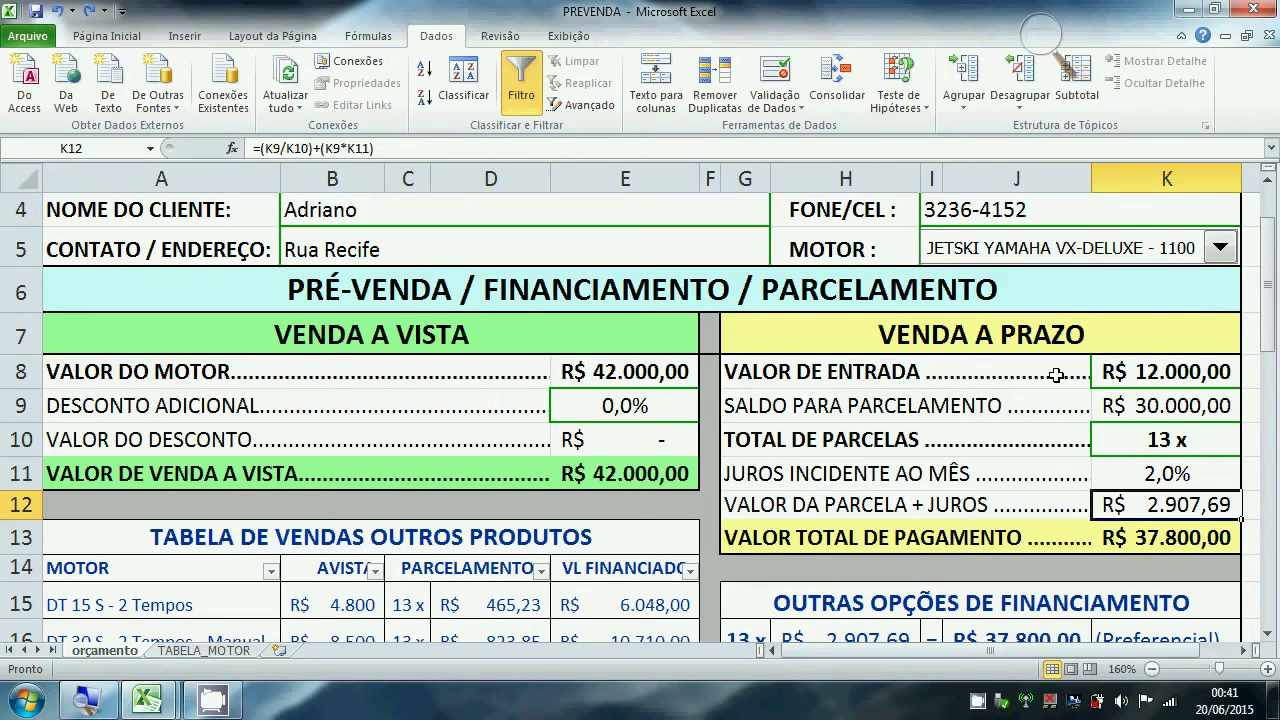
click(1160, 443)
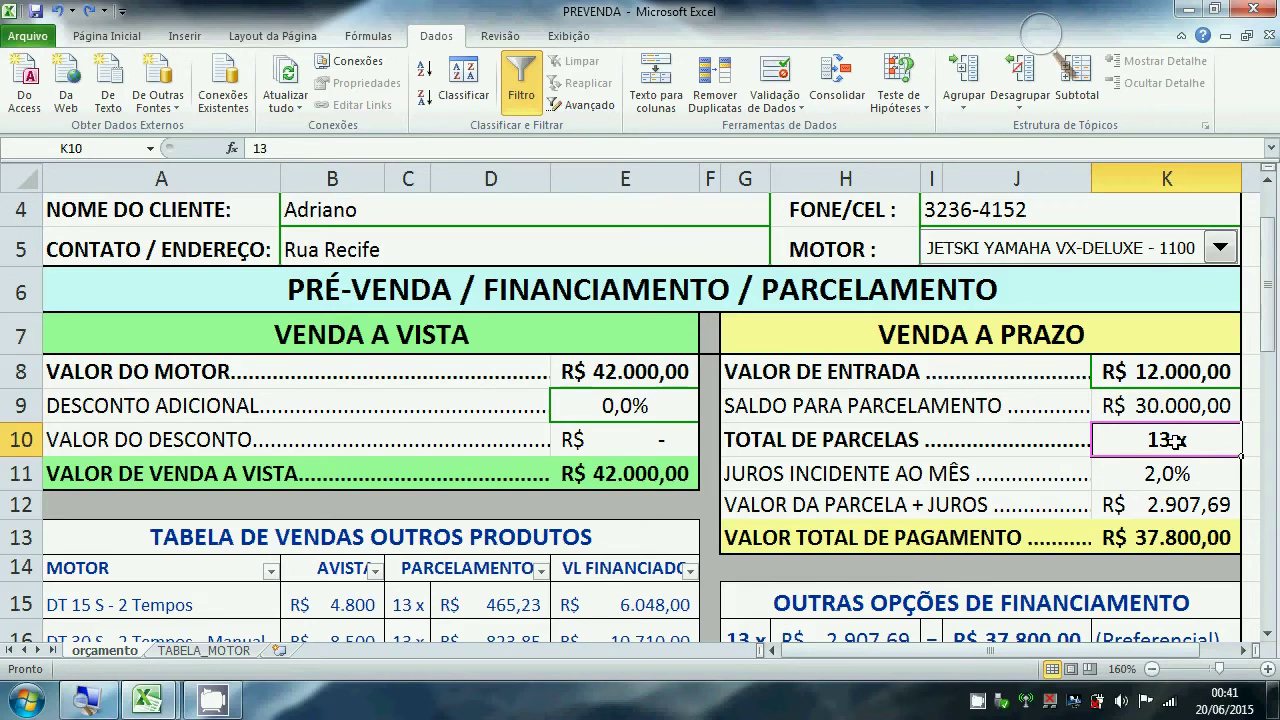
click(1180, 503)
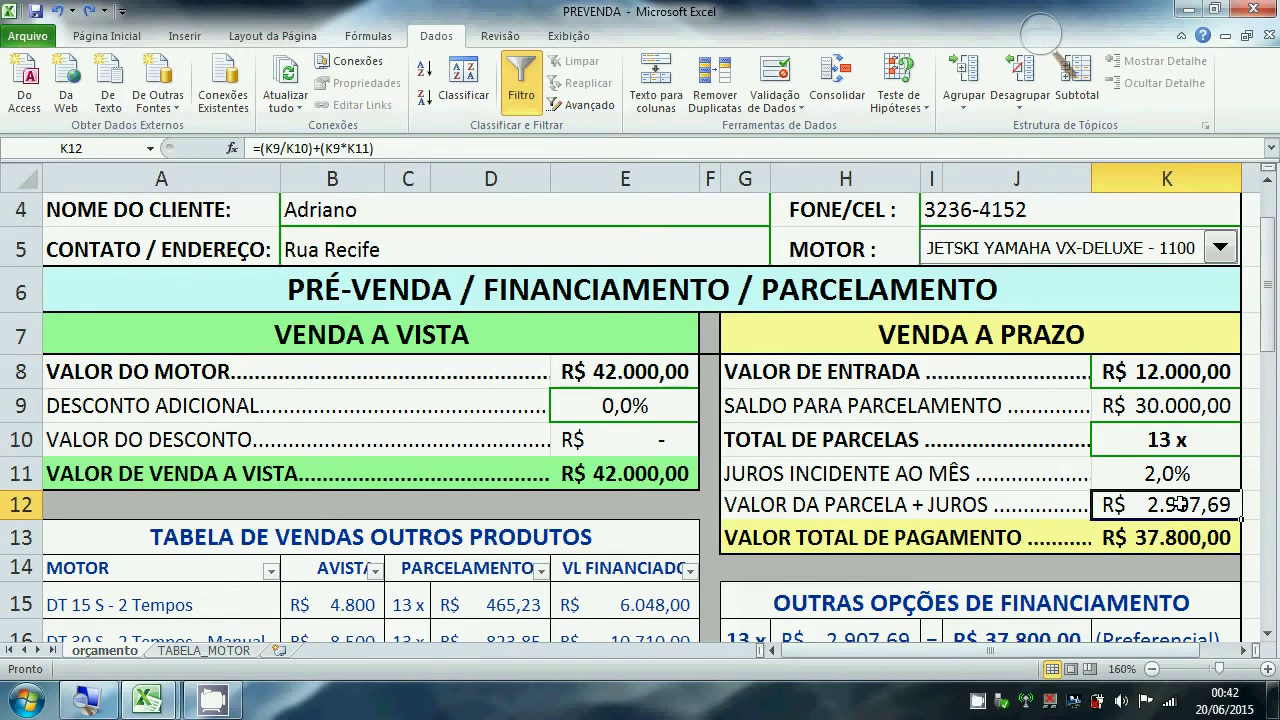
click(1190, 434)
click(1185, 505)
click(1180, 445)
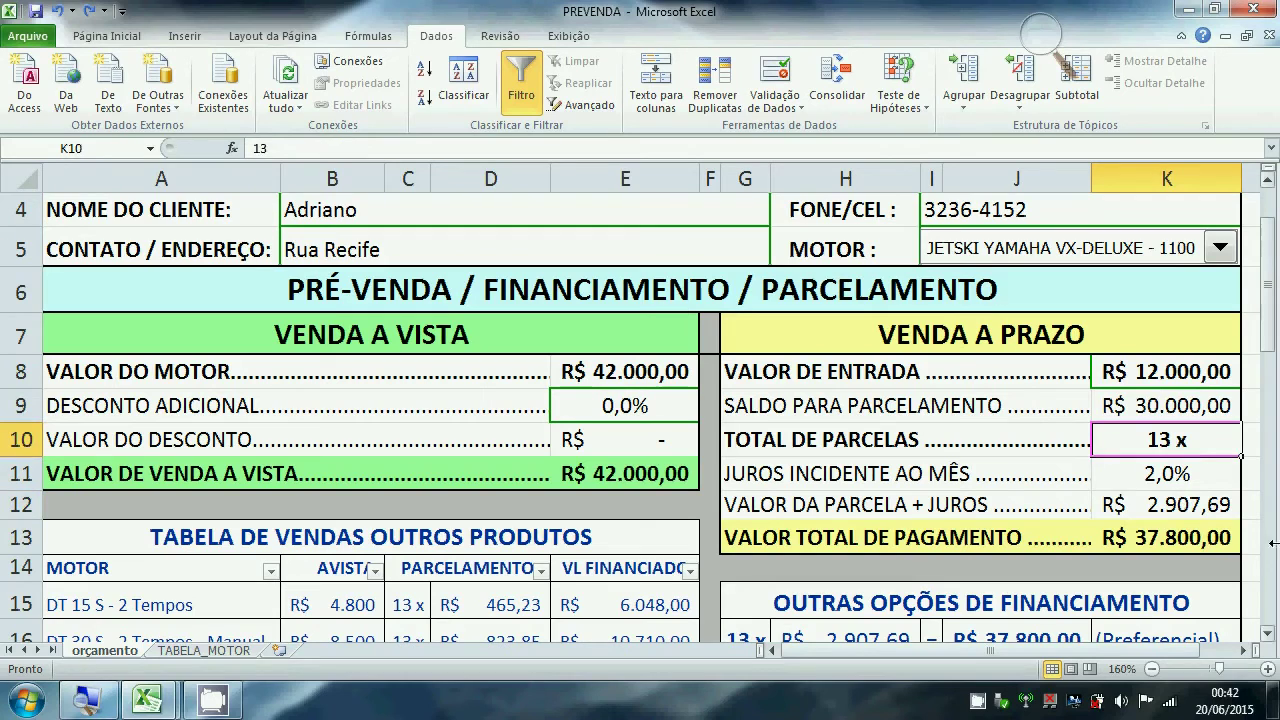
click(1195, 507)
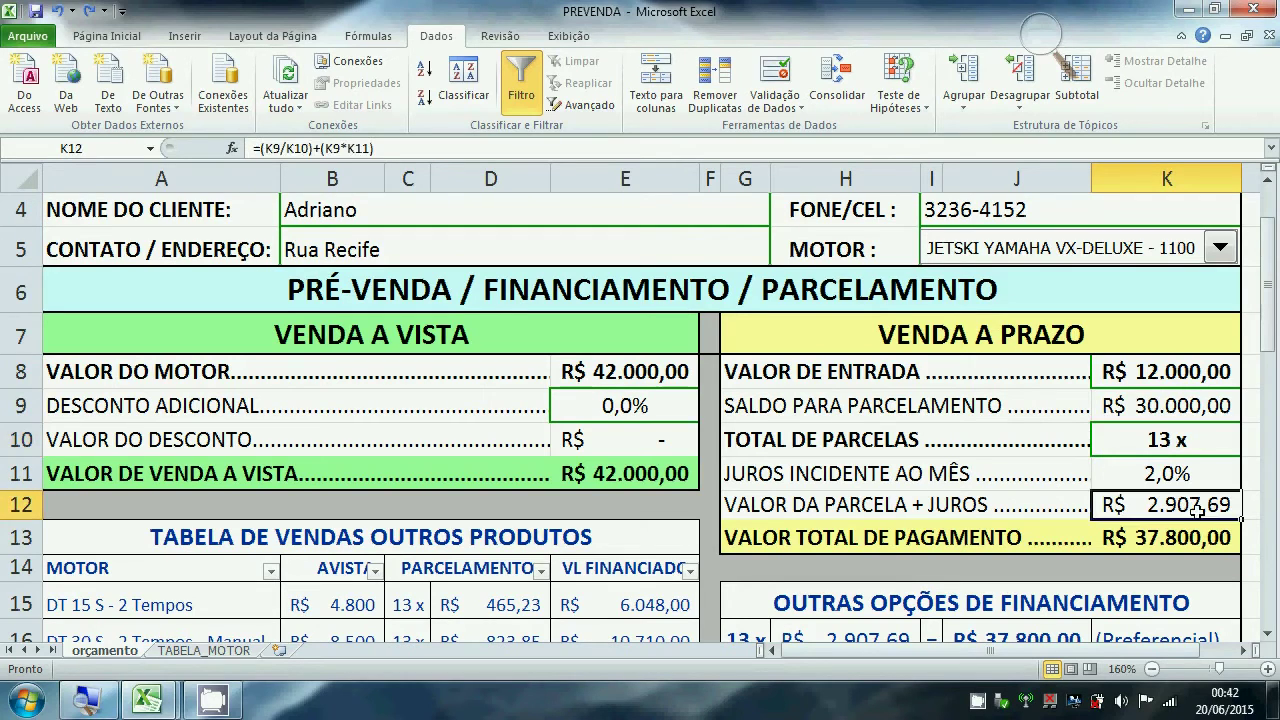
click(1163, 444)
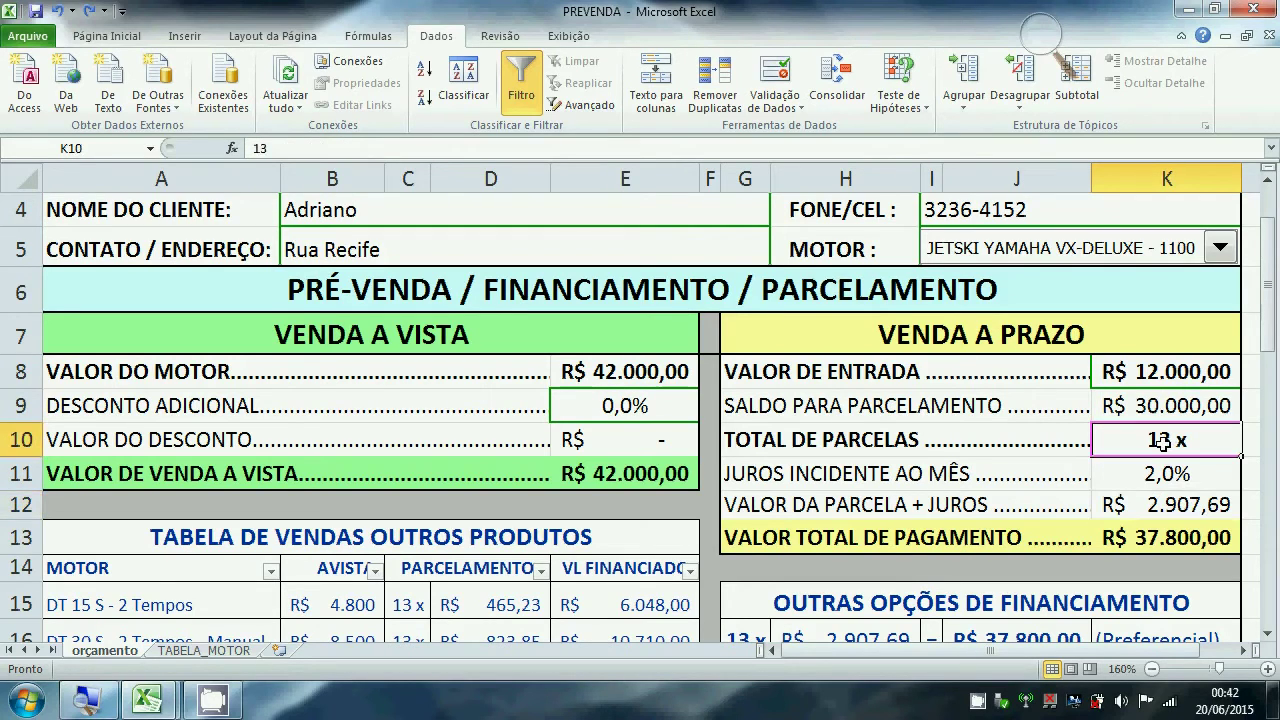
- Run Atingir meta so that the installment value in K12 reaches 4800 by changing the number of installments in K10, and accept the solution
click(1168, 508)
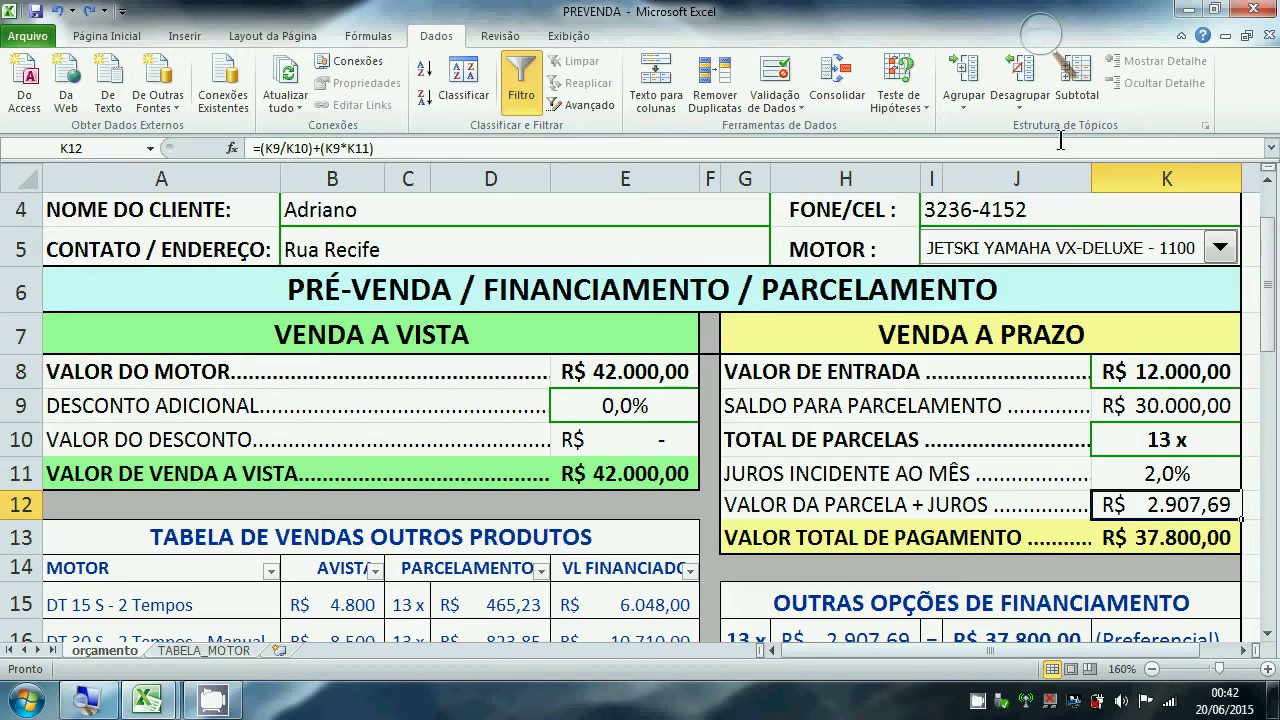
click(910, 112)
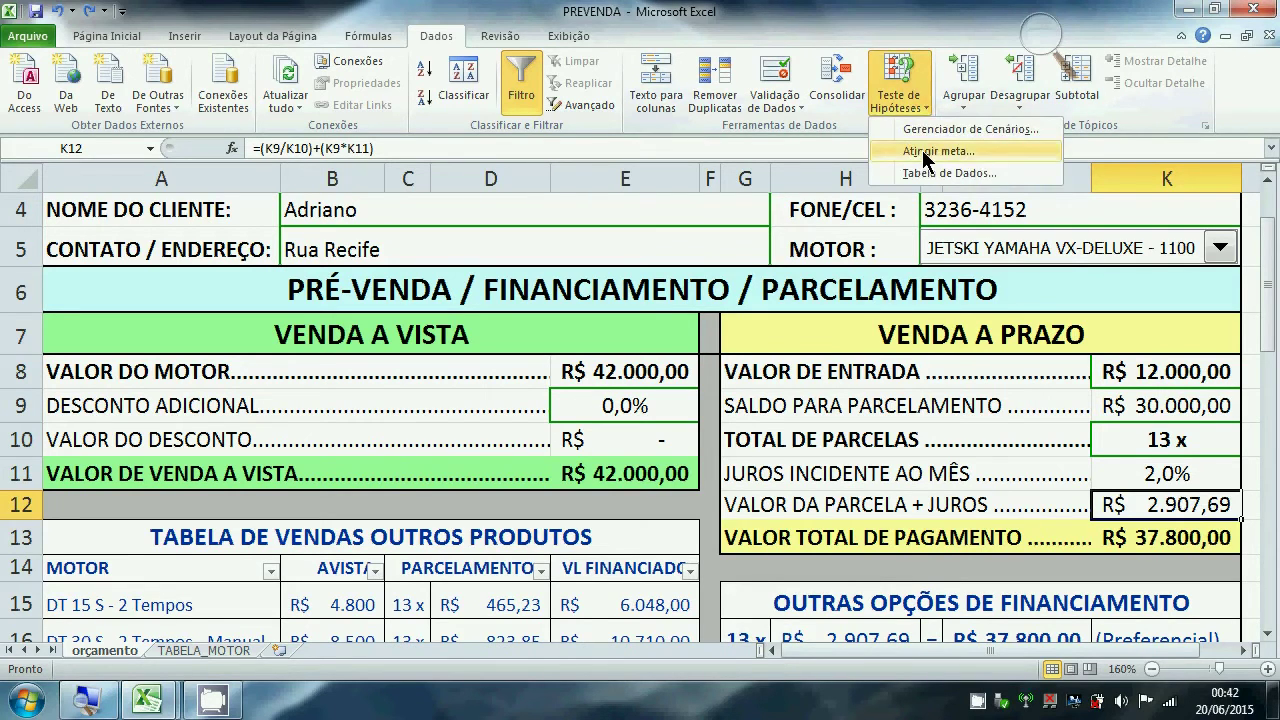
click(925, 152)
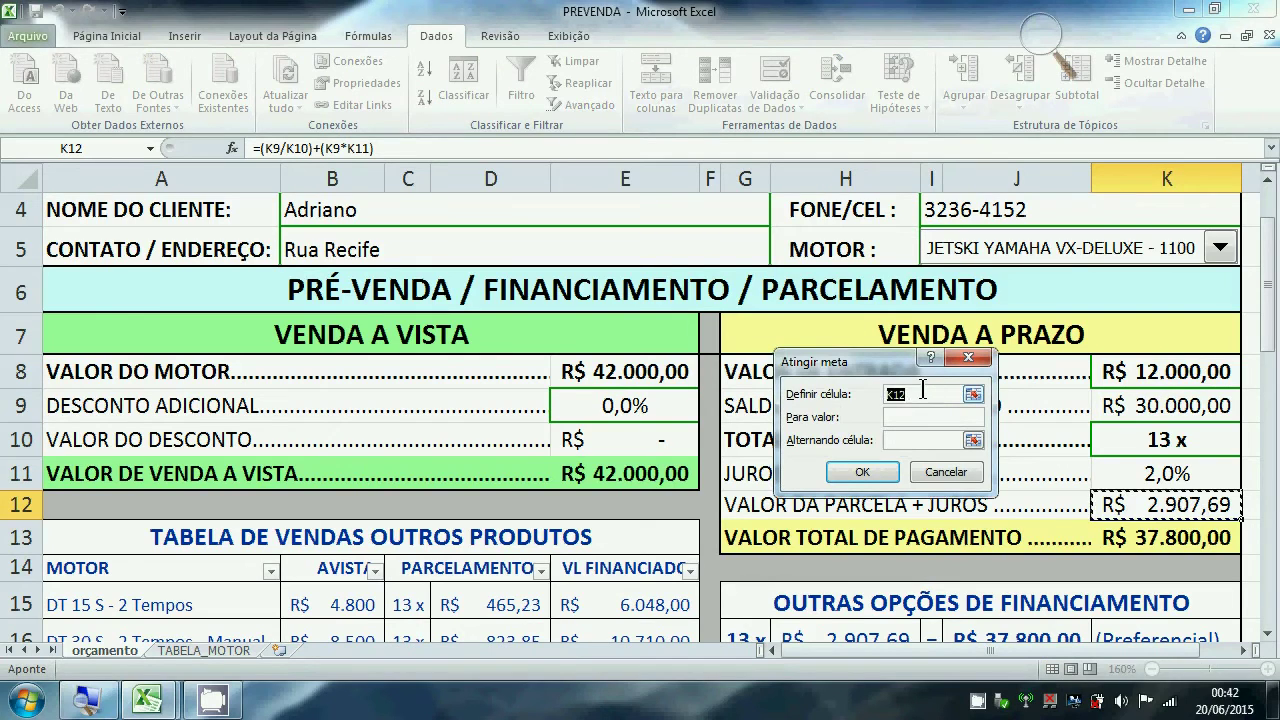
click(922, 392)
click(906, 418)
text(4800)
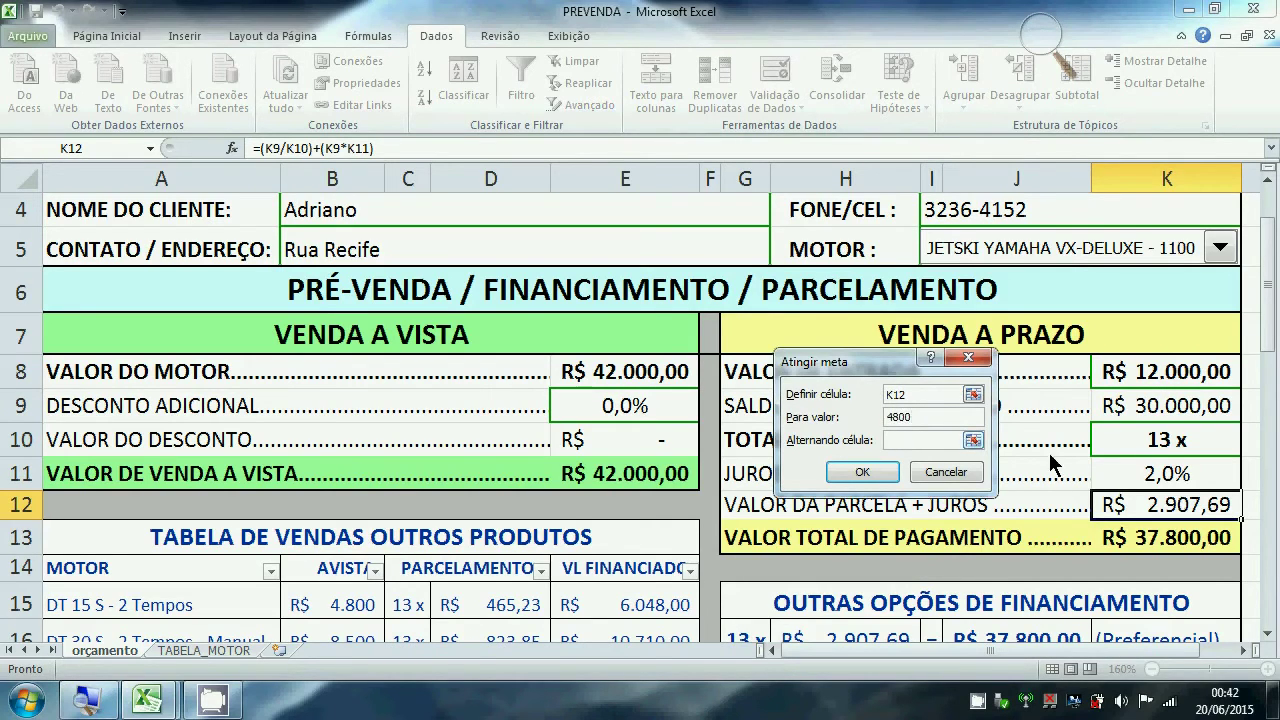
click(942, 437)
click(1184, 444)
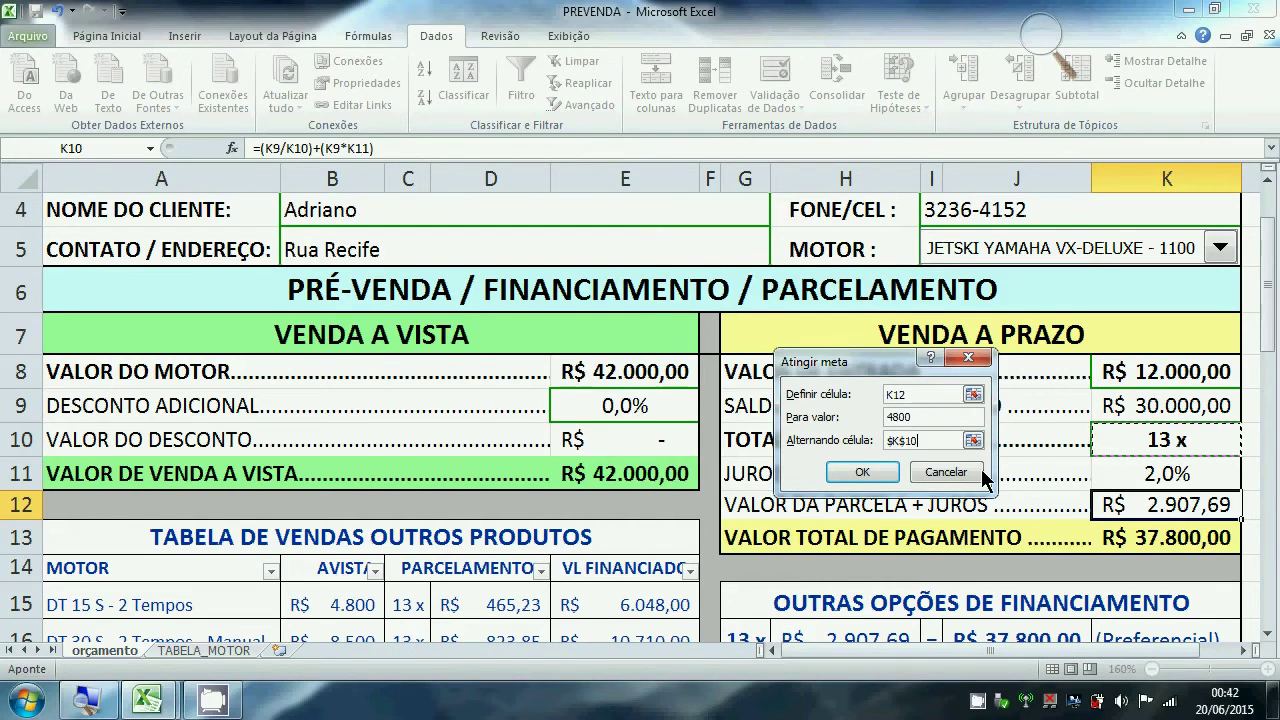
click(882, 474)
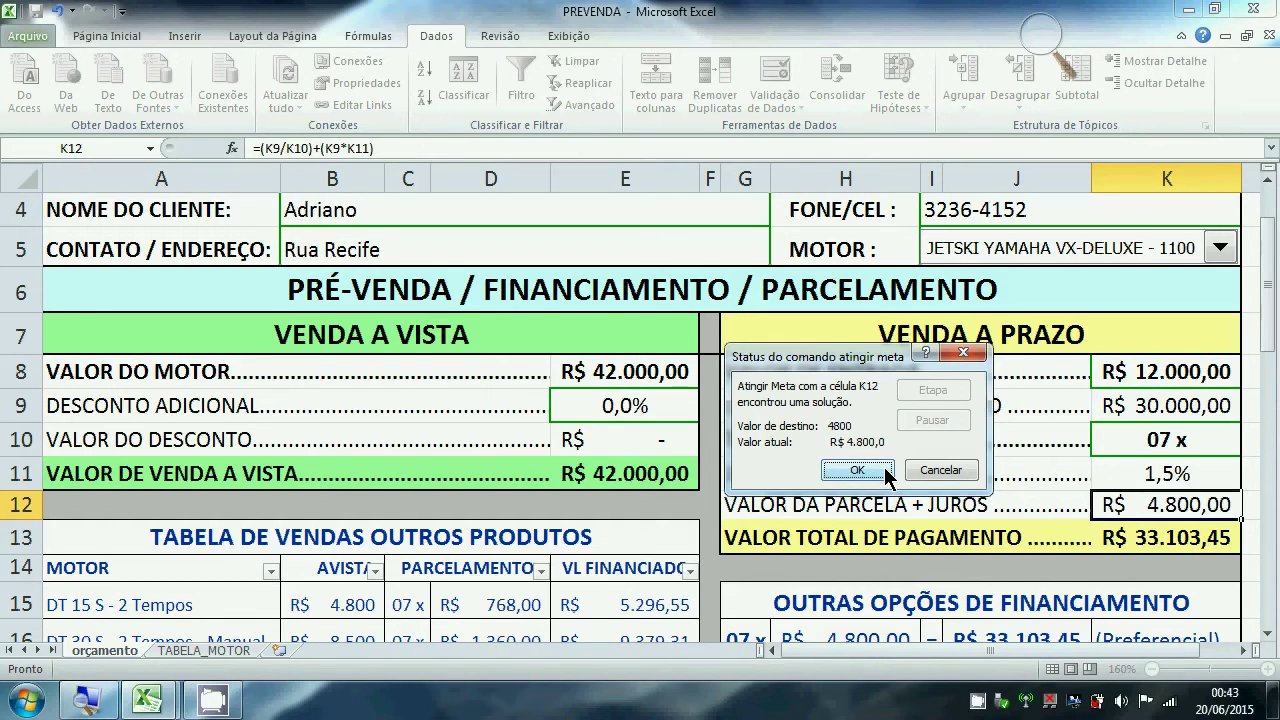
click(884, 472)
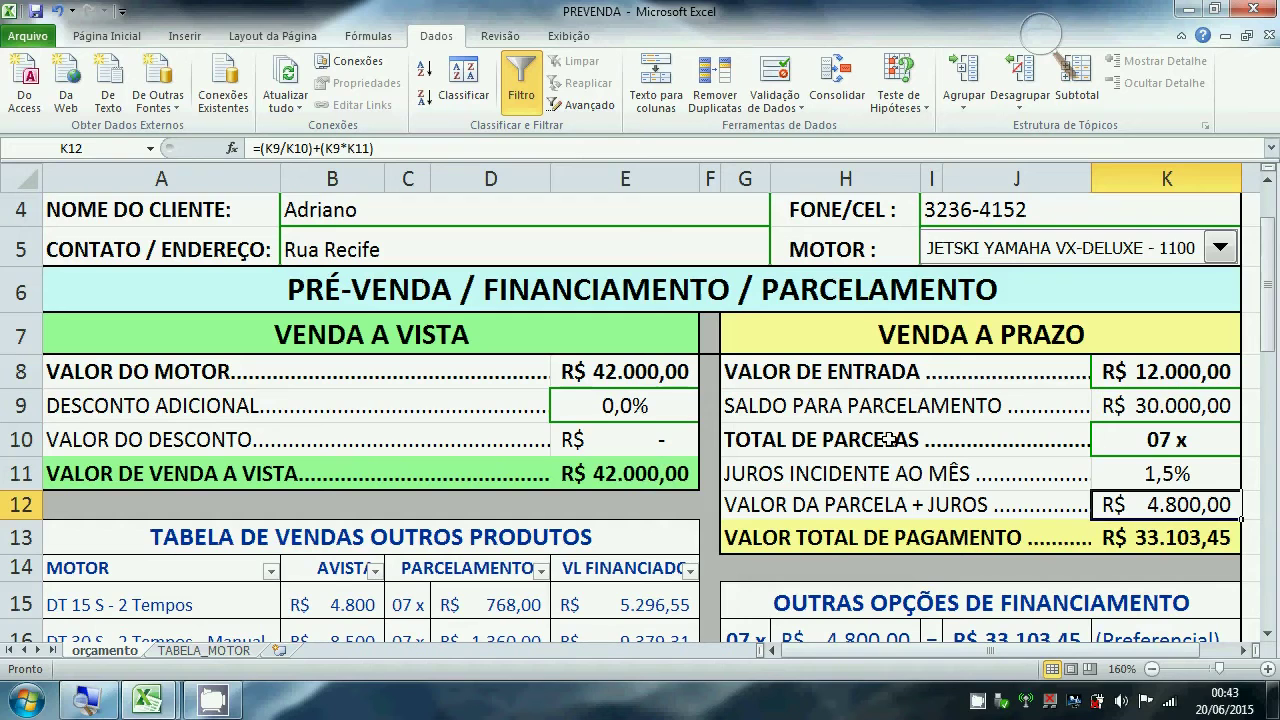
click(918, 112)
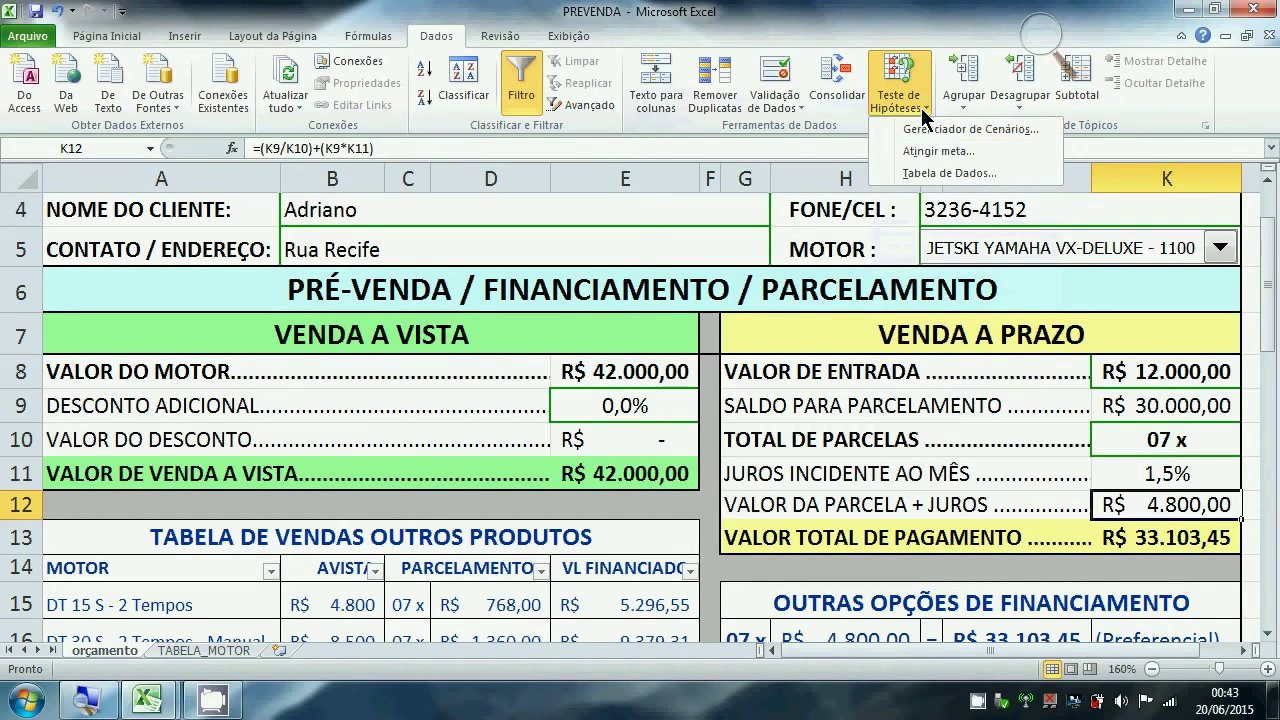
click(921, 107)
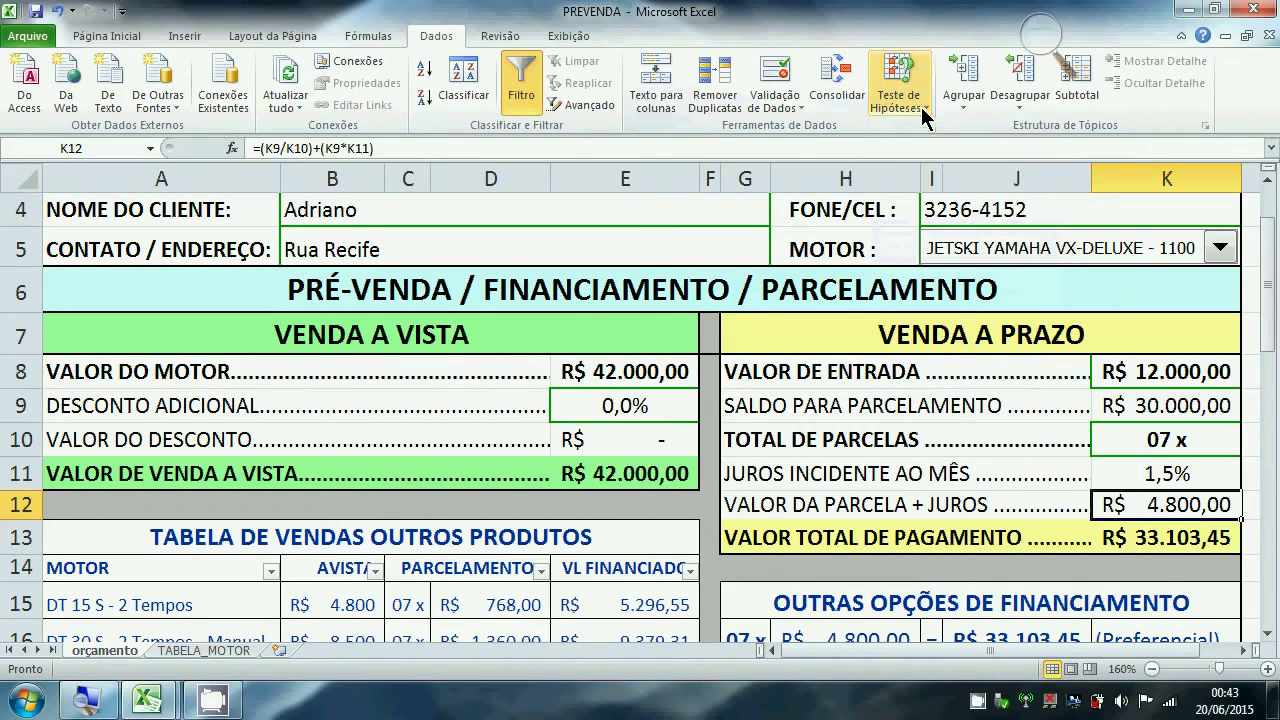
- Add the heading TAXA/JUROS in C1 of the TABELA_MOTOR sheet, beside the PREÇO column
click(185, 650)
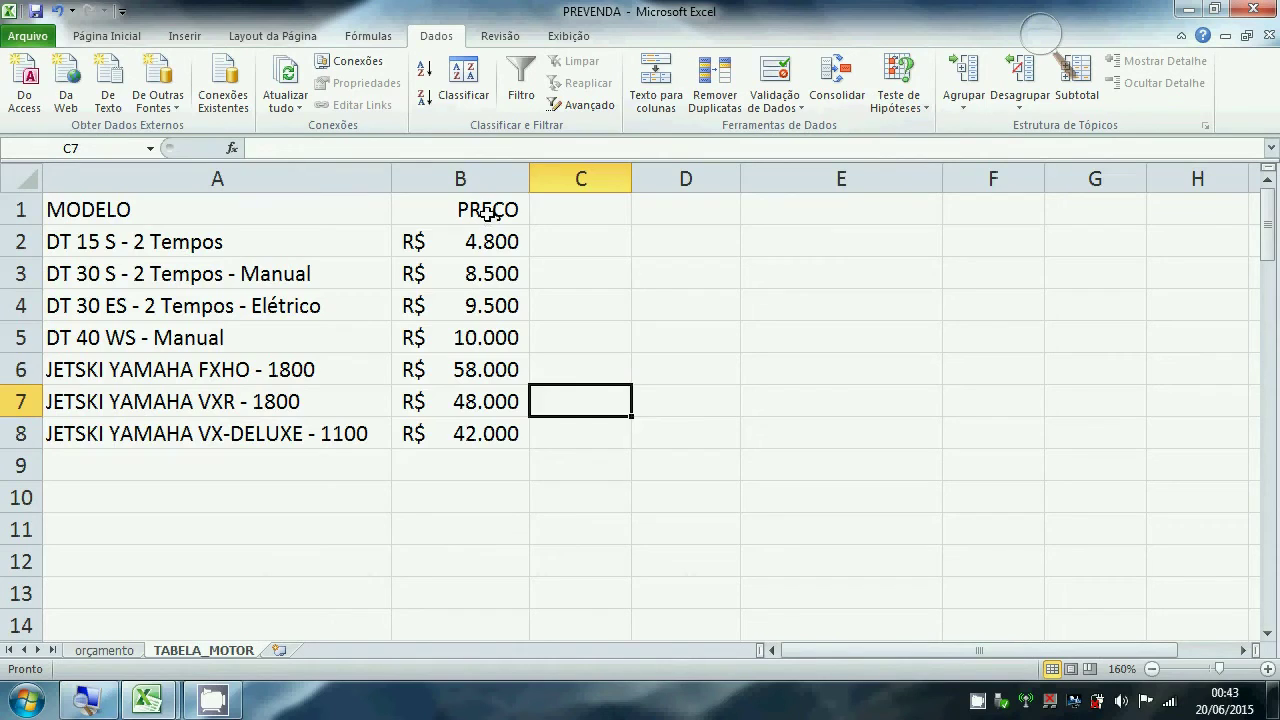
drag(491, 211, 480, 436)
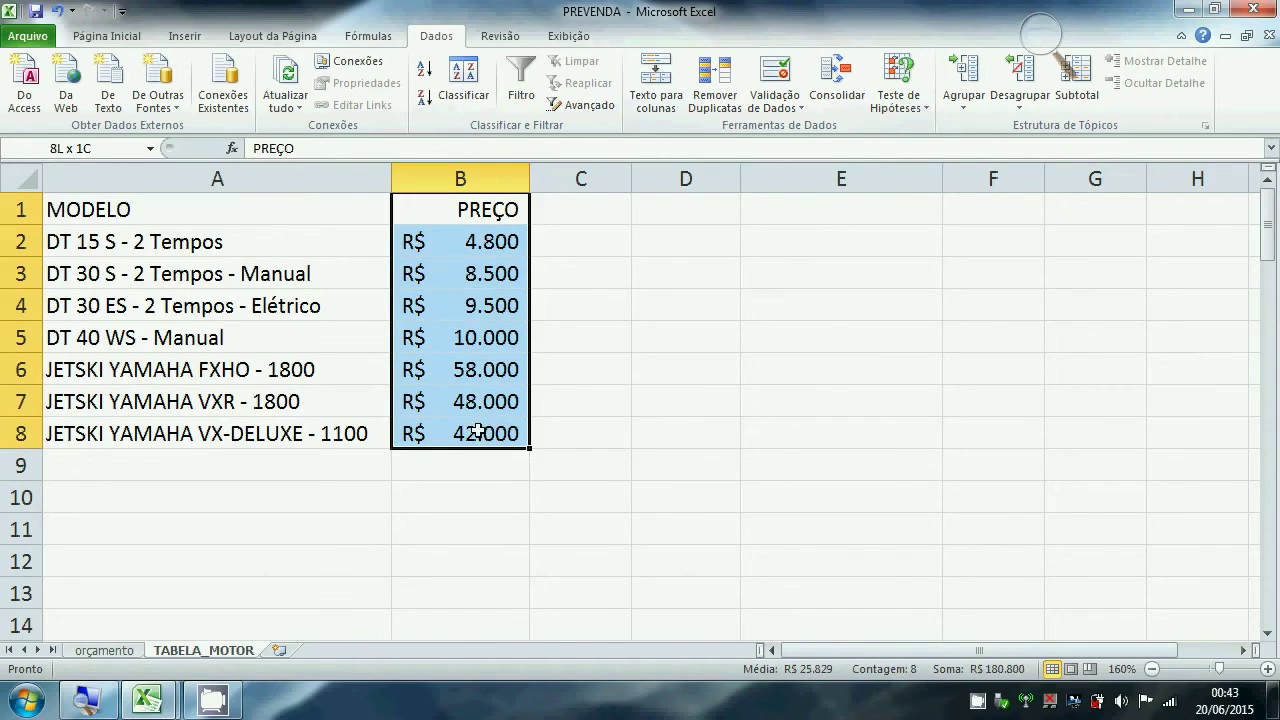
click(603, 208)
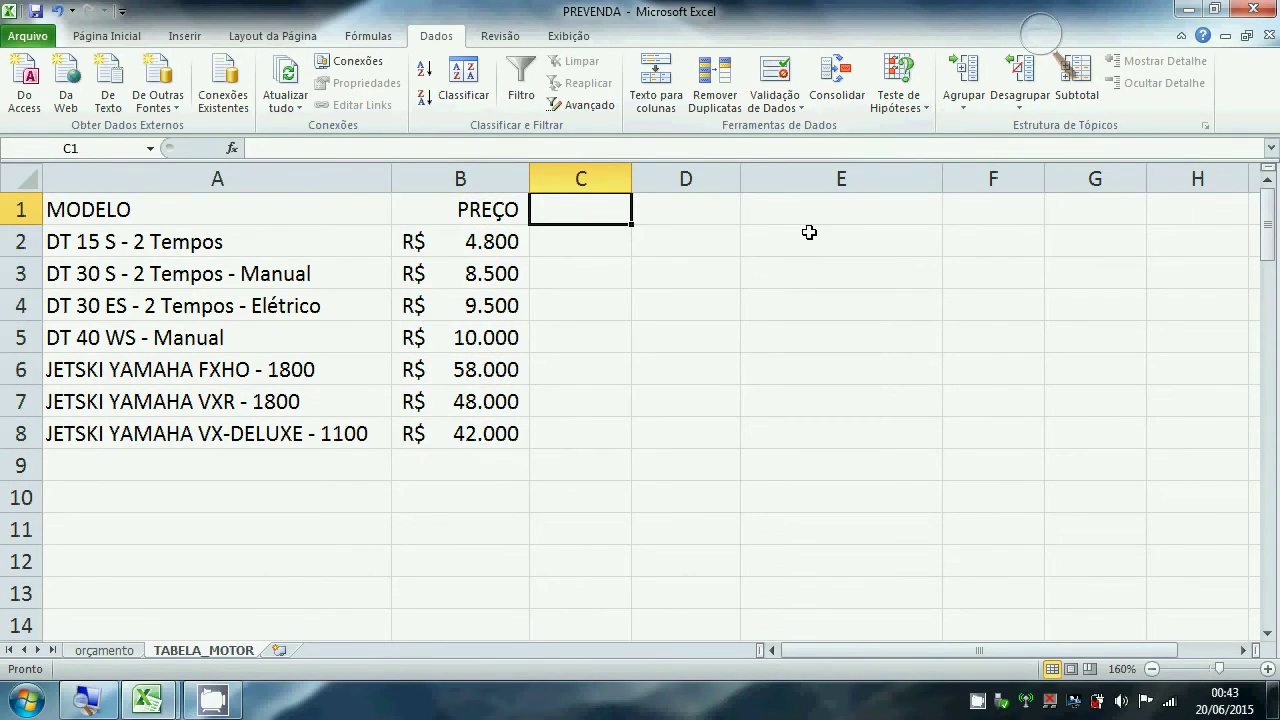
text(TAXA)
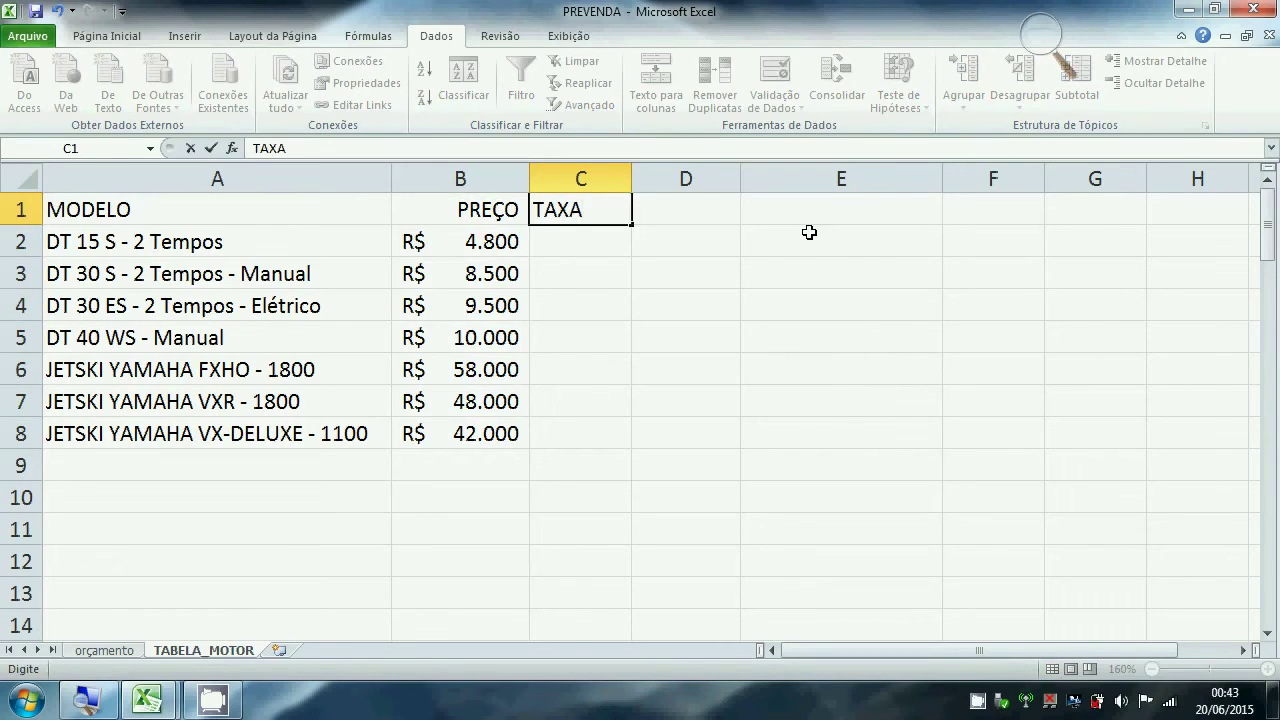
key(Return)
key(Up)
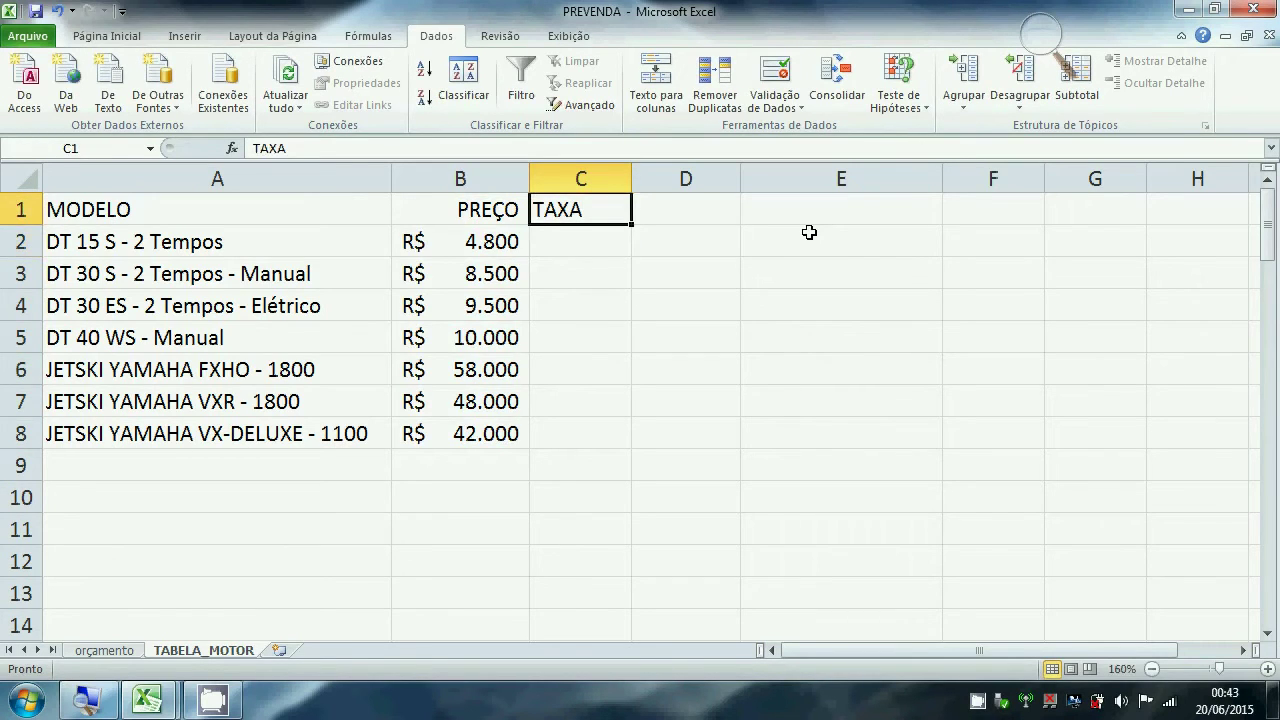
key(F2)
text(/JUROS)
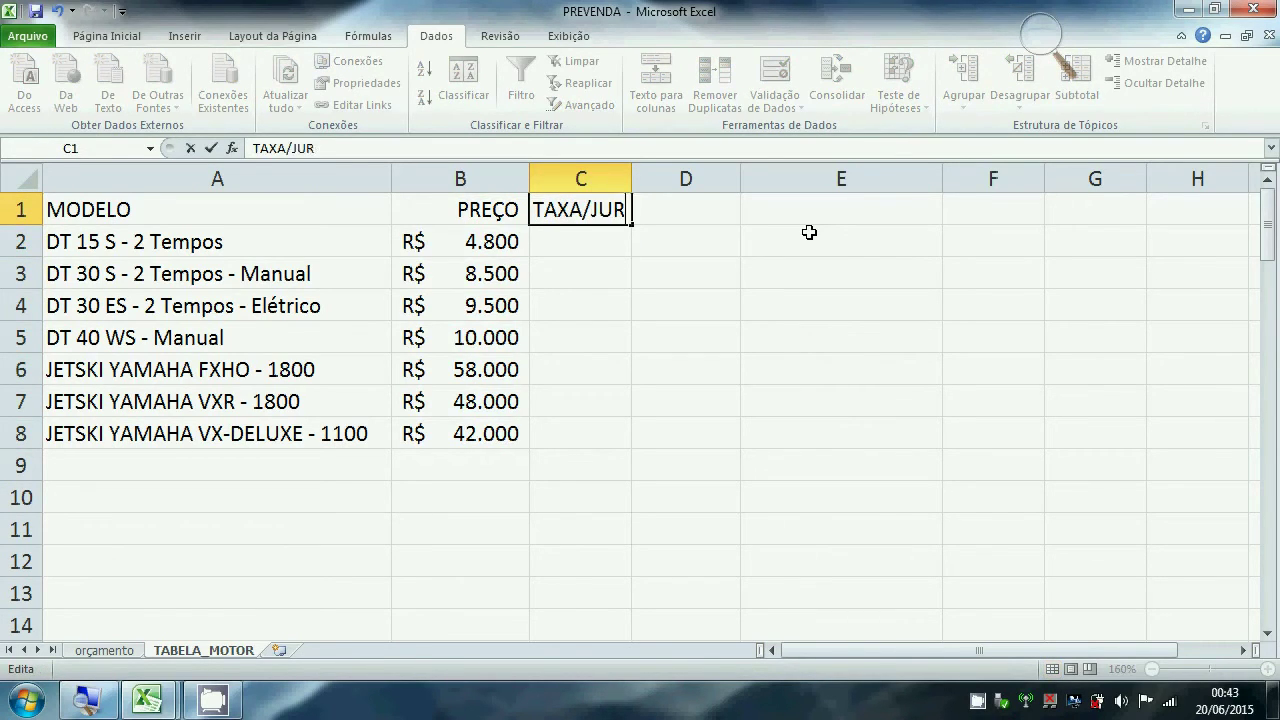
key(Return)
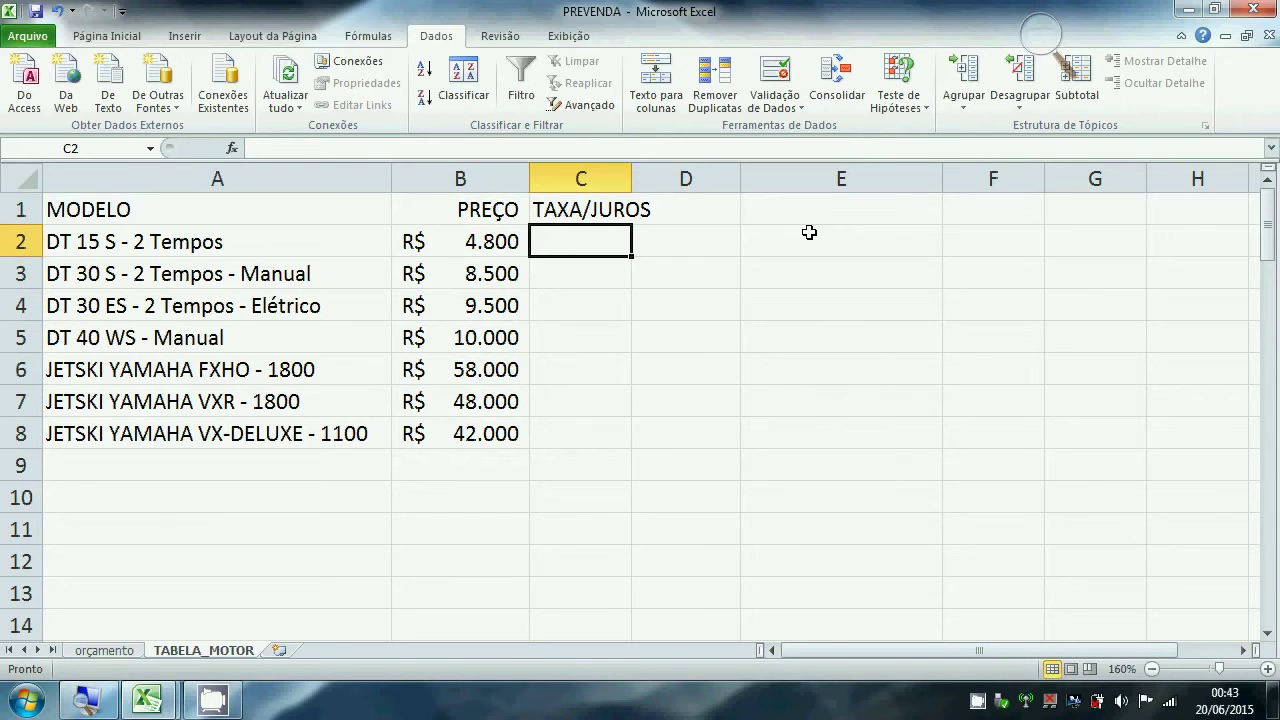
- Fill C2 to C8 under TAXA/JUROS with the rates 1,2, 1,1, 1,3, 1,45, 1, 1,6 and 1,4
text(1,2)
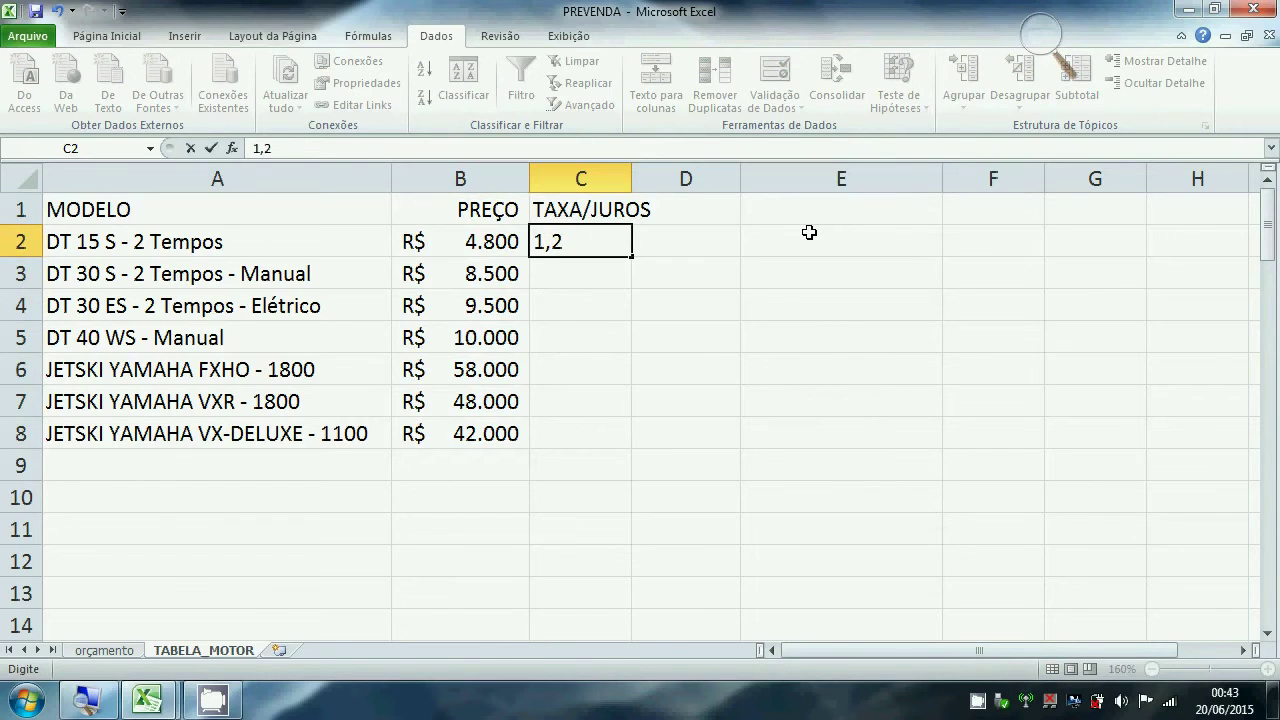
key(Return)
text(1,1)
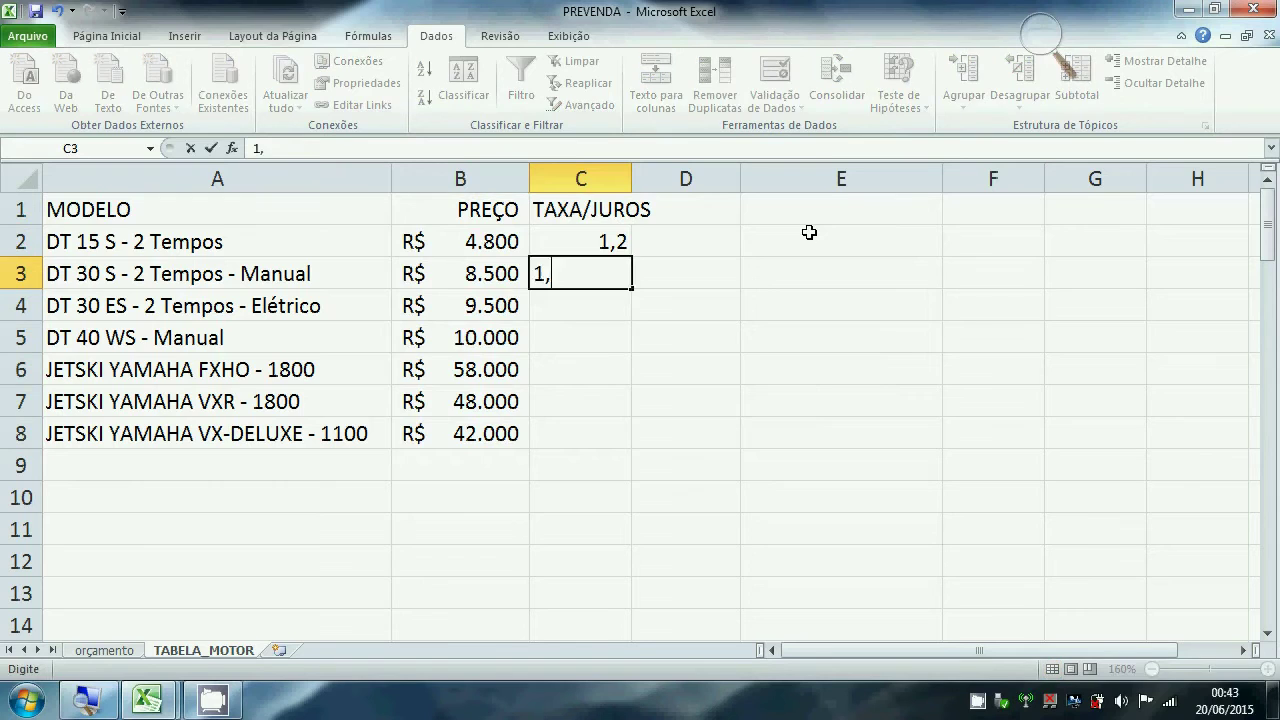
key(Return)
text(1,3)
key(Return)
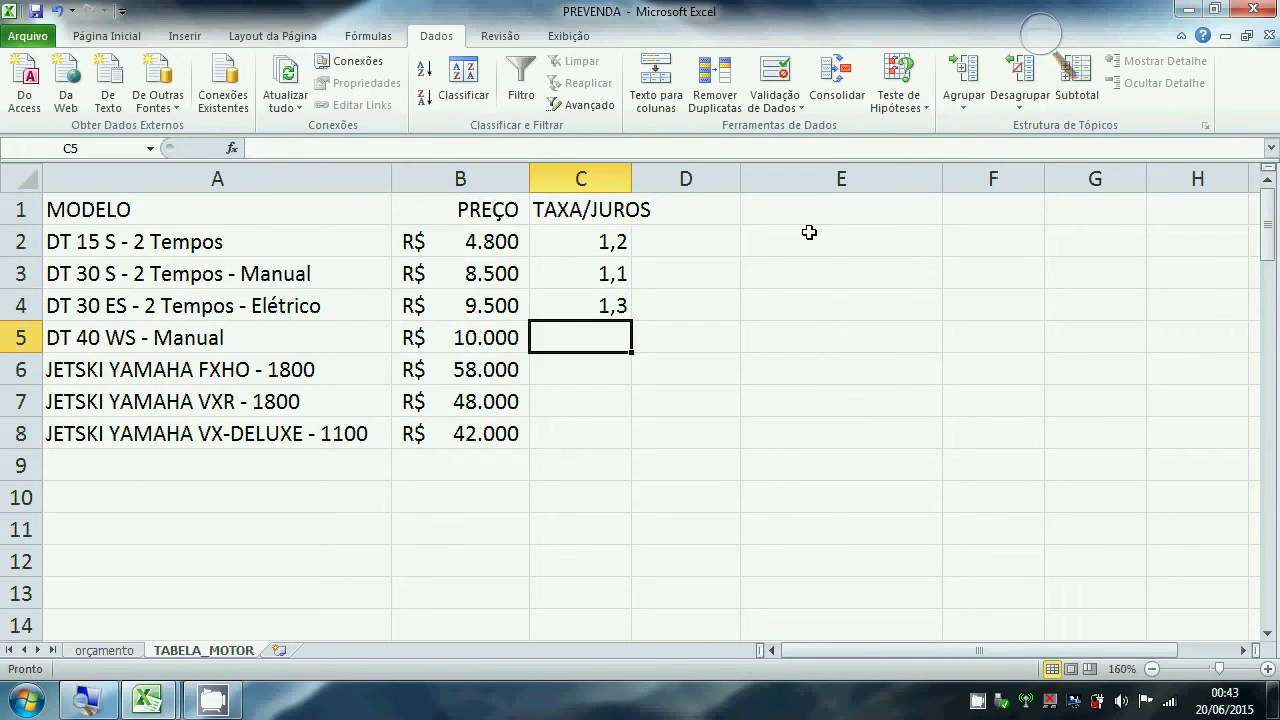
text(1,45)
key(Return)
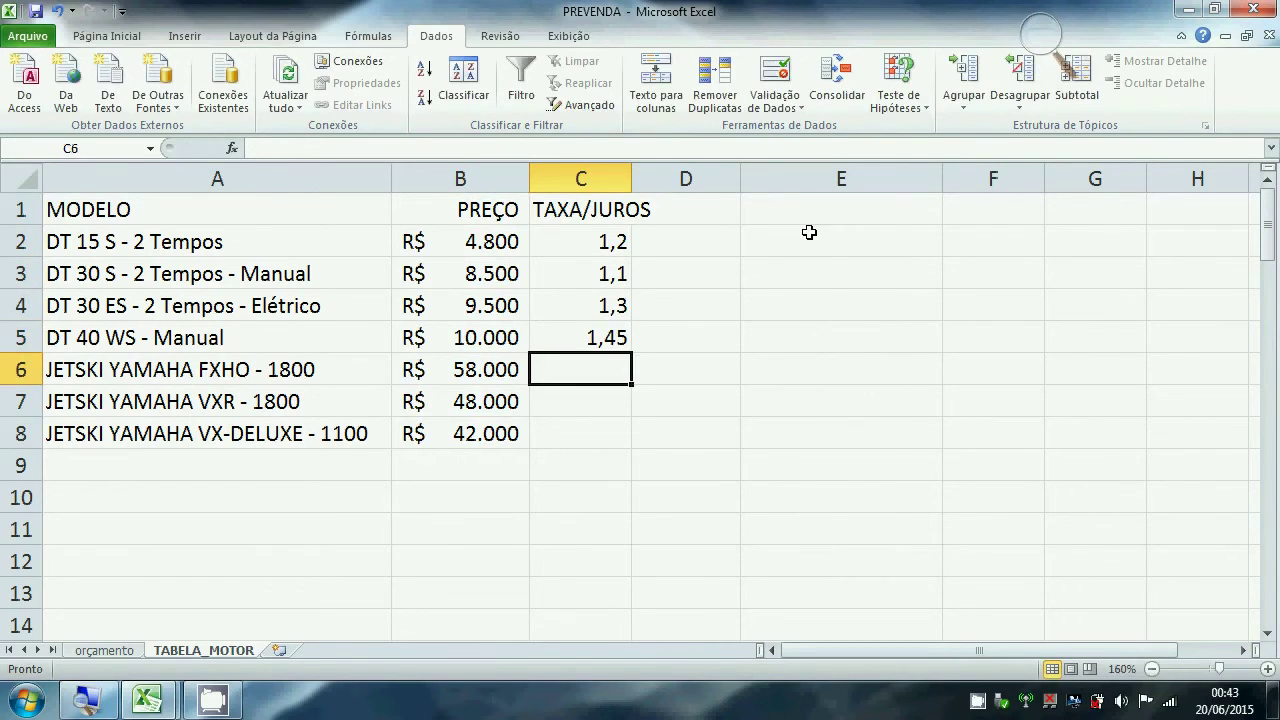
text(1)
key(Return)
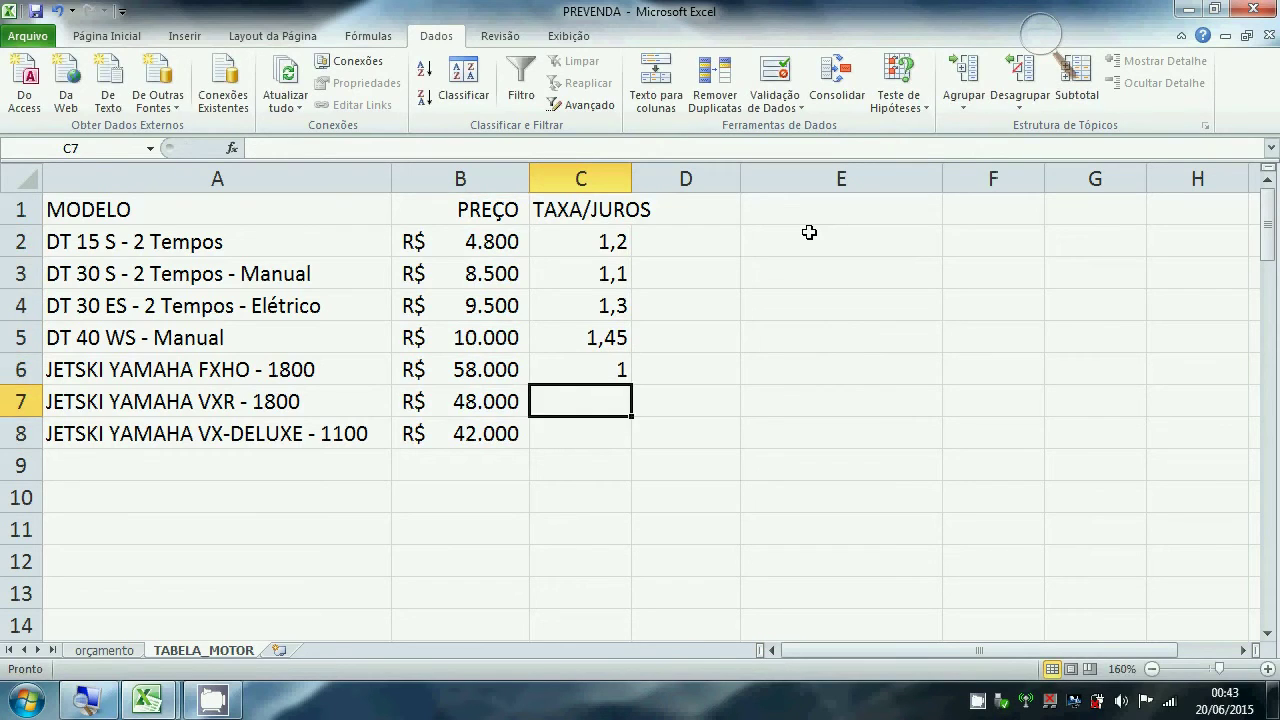
text(1,6)
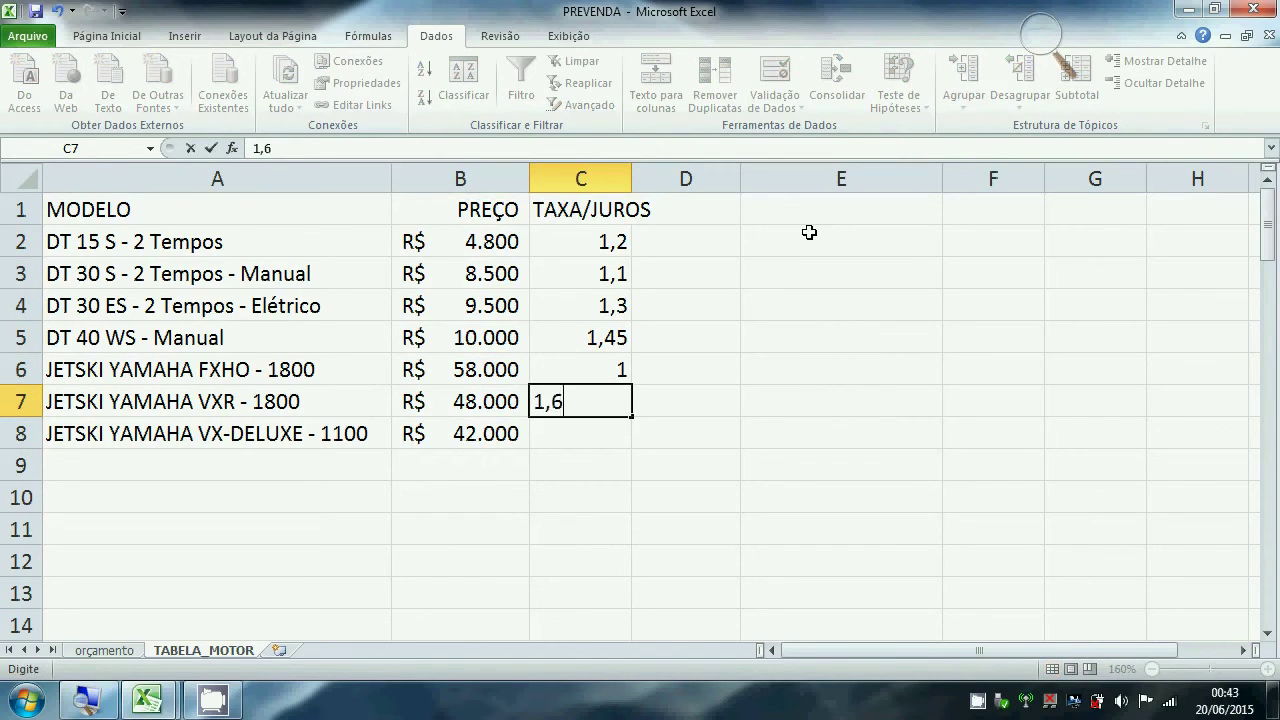
key(Return)
text(1,4)
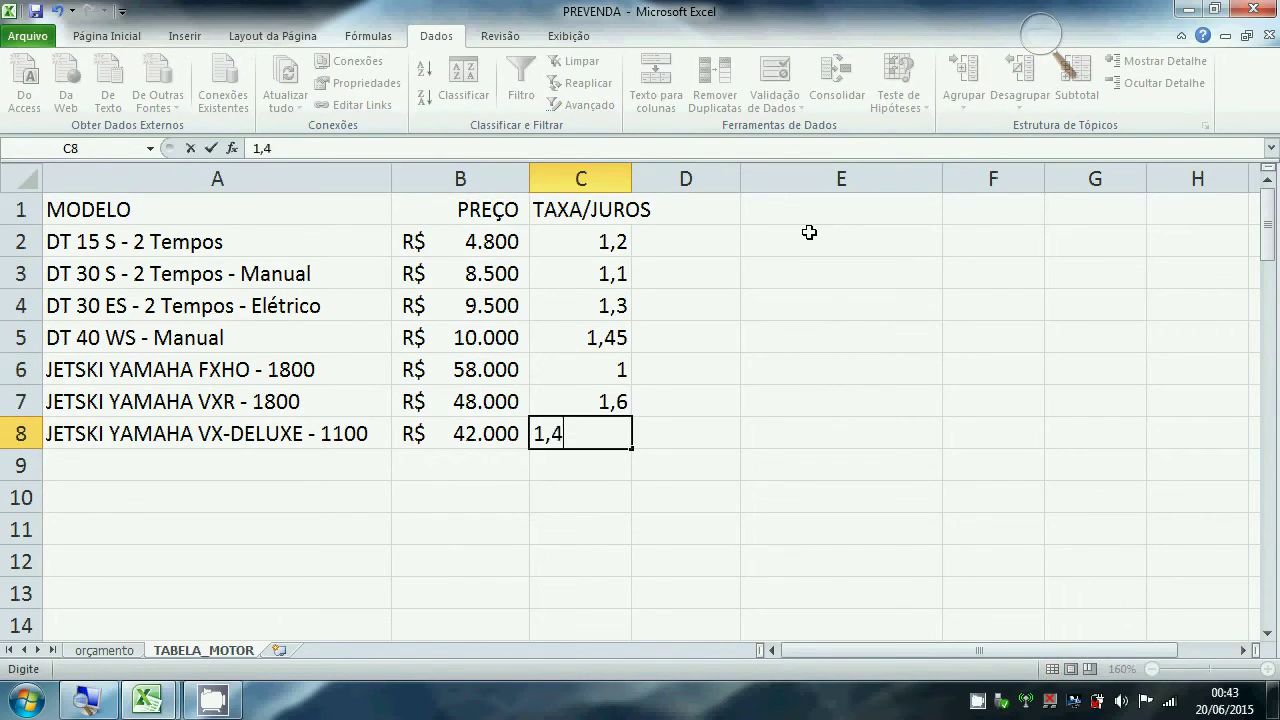
key(Return)
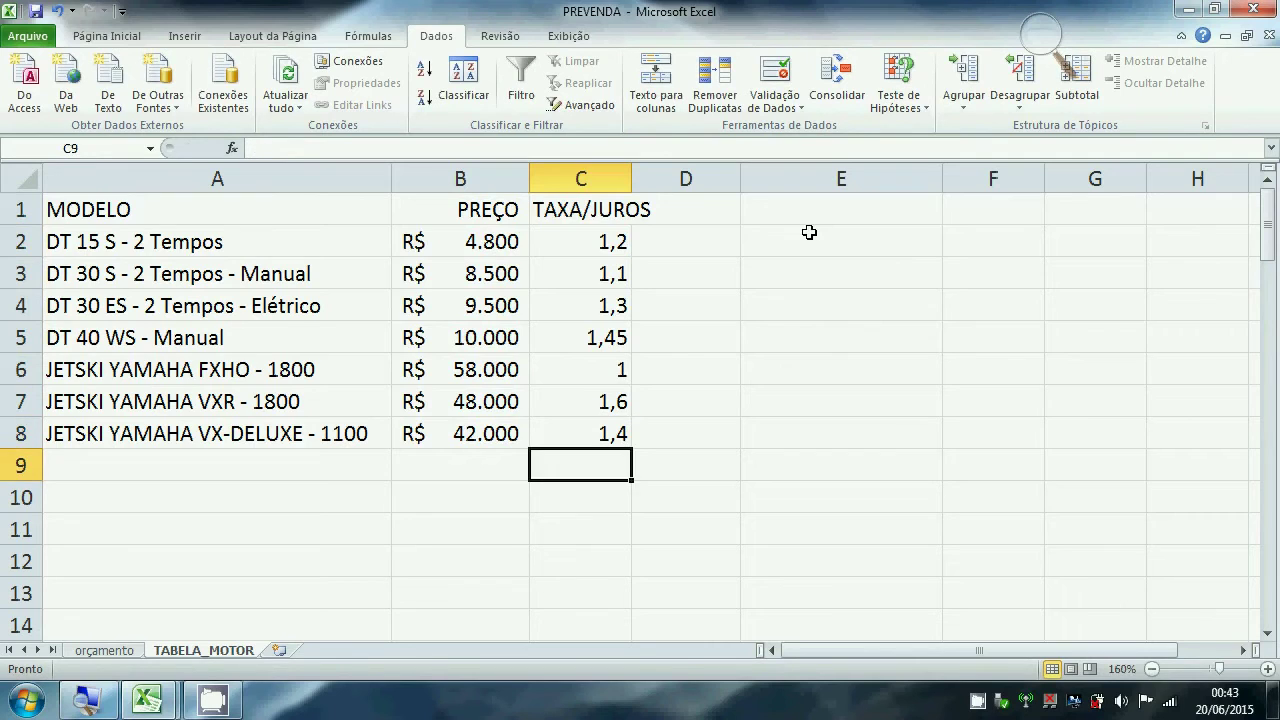
- Widen columns C and D and enter the heading NOVOS PRECOS in D1
click(720, 210)
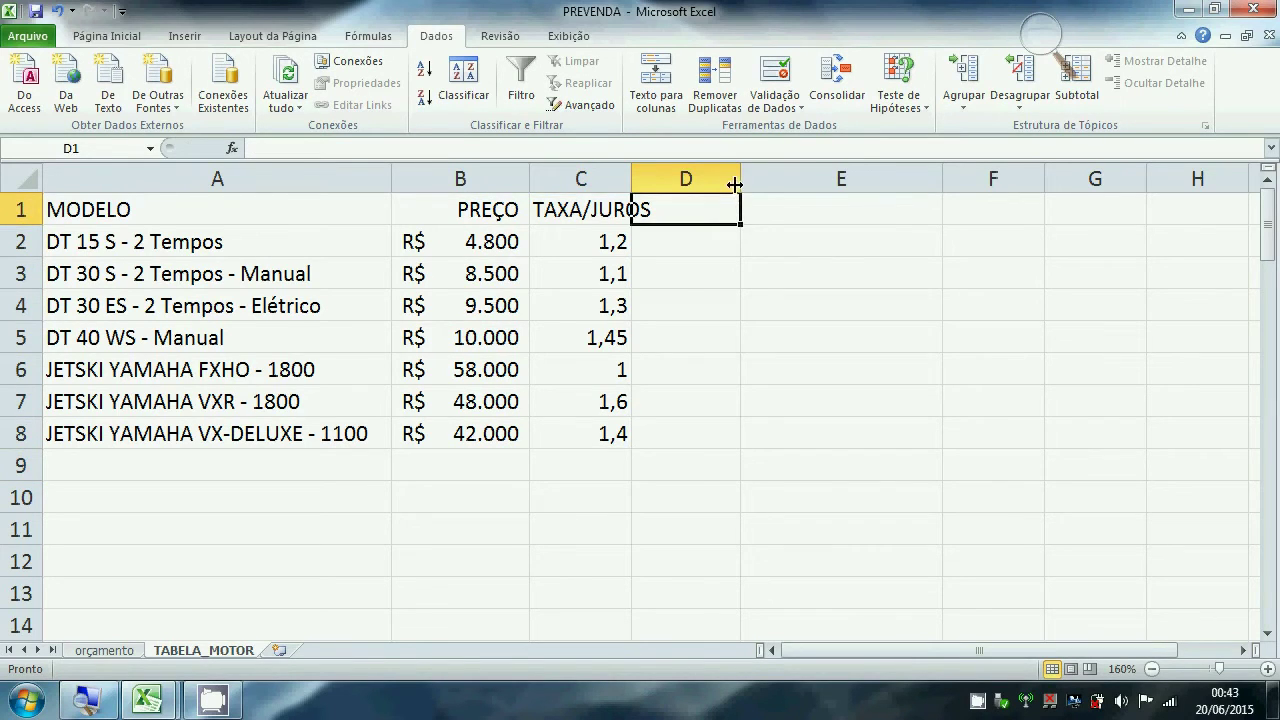
drag(740, 178, 762, 178)
drag(626, 178, 671, 178)
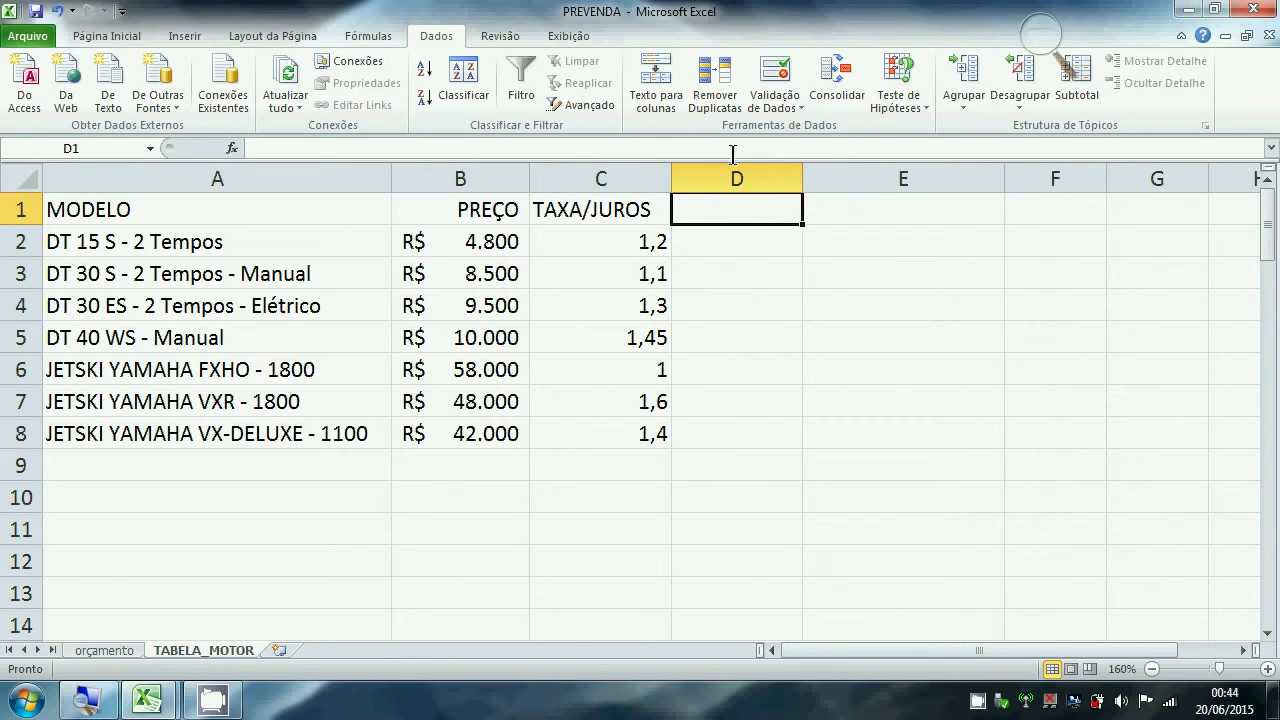
text(=)
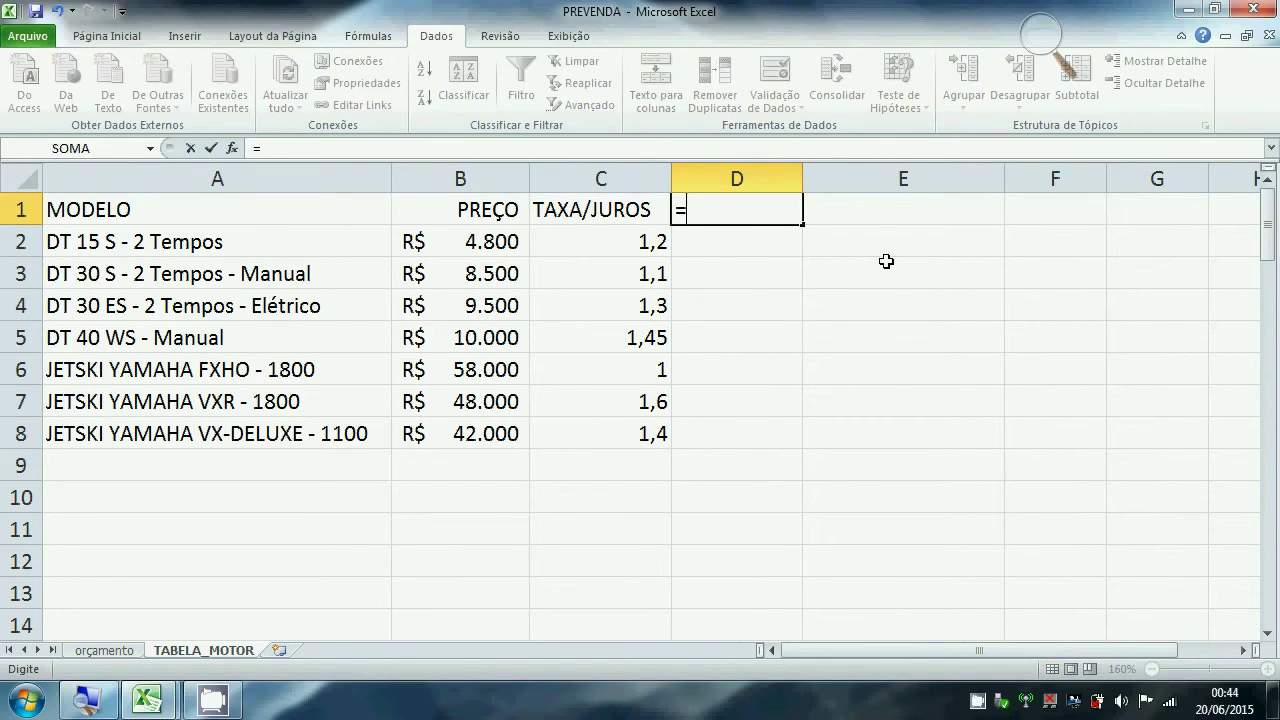
key(BackSpace)
text(NOVOS PRECOS)
key(Return)
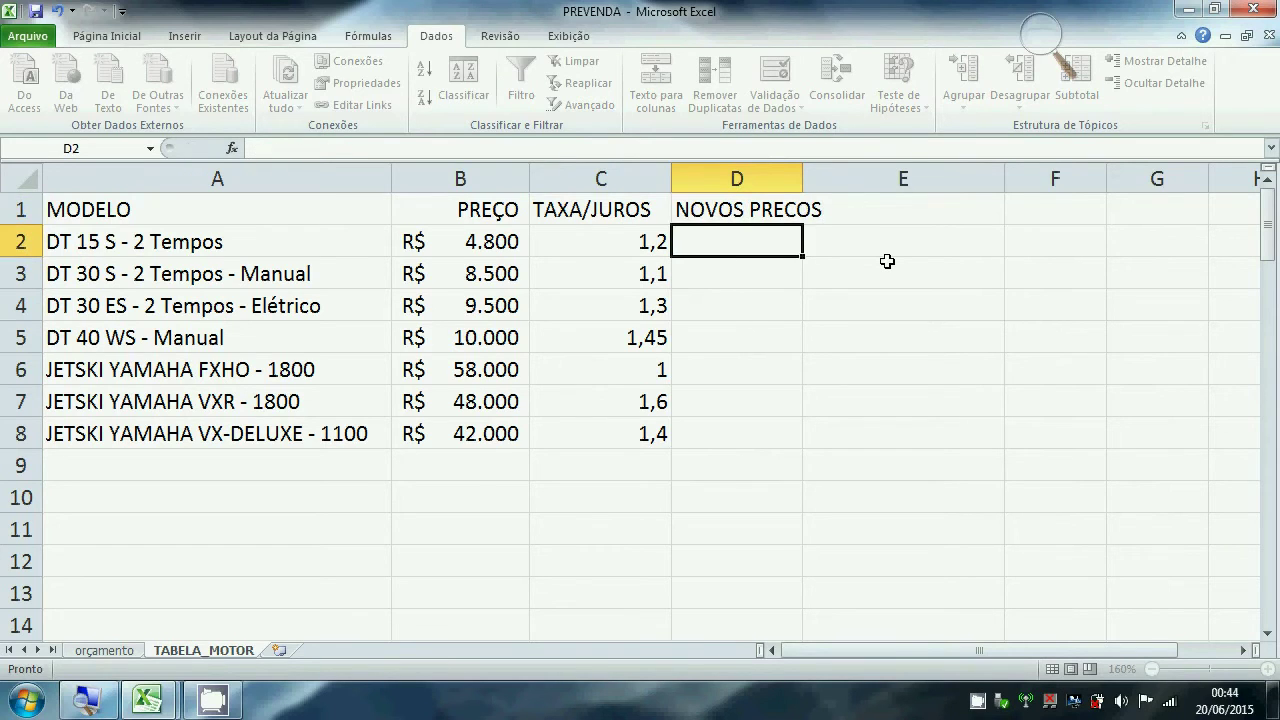
- Calculate the new price in D2 with the formula =C2*B2 and copy it down to D8
text(=)
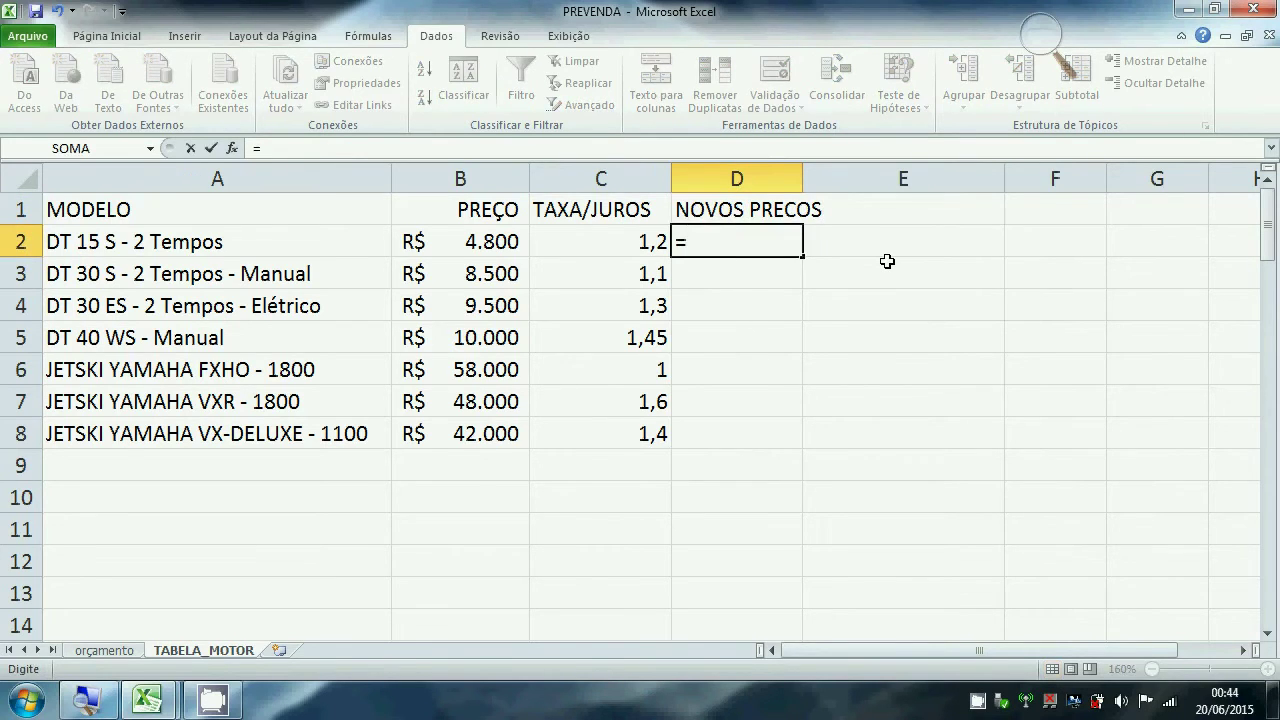
key(Left)
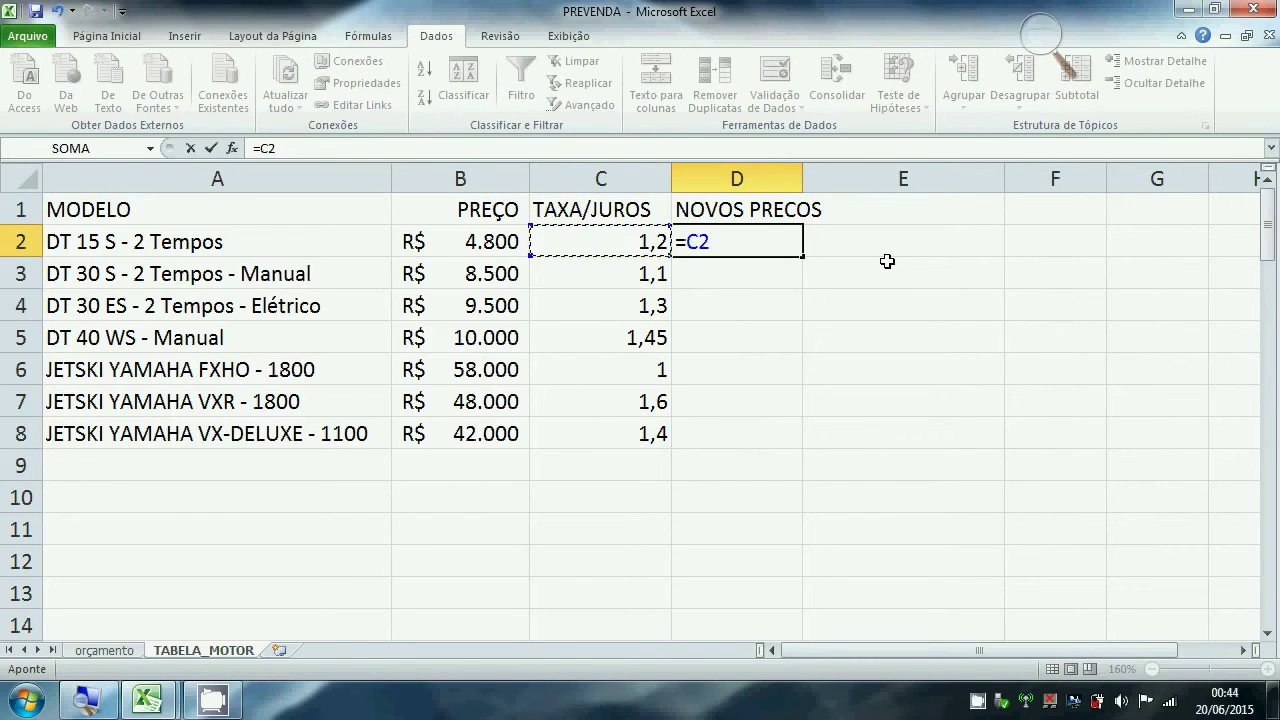
text(*)
key(Left)
key(Left)
key(Return)
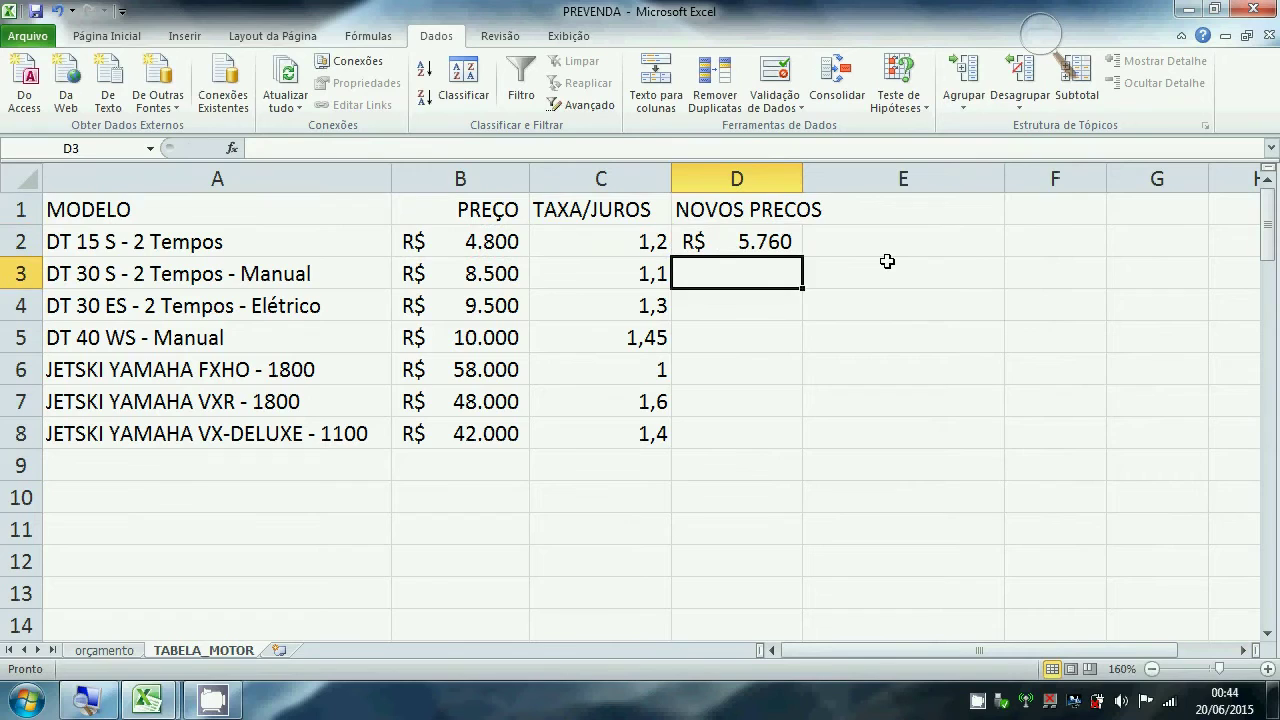
key(Up)
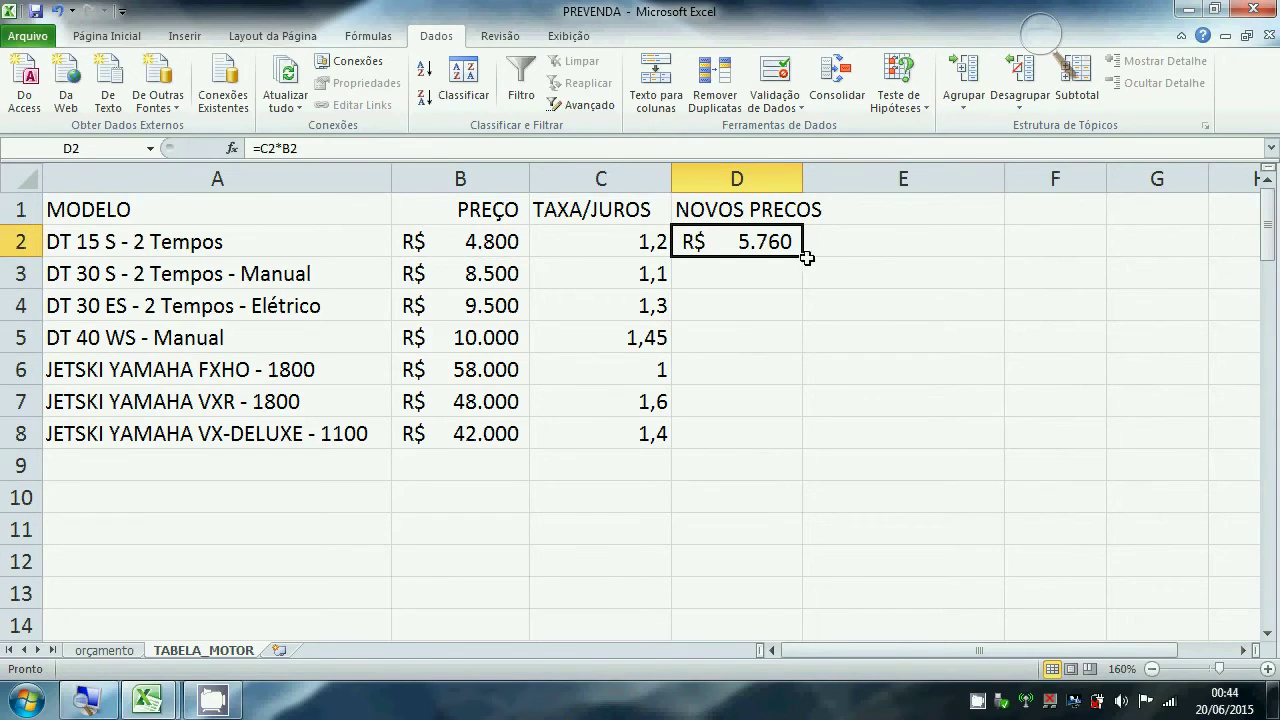
drag(804, 259, 791, 451)
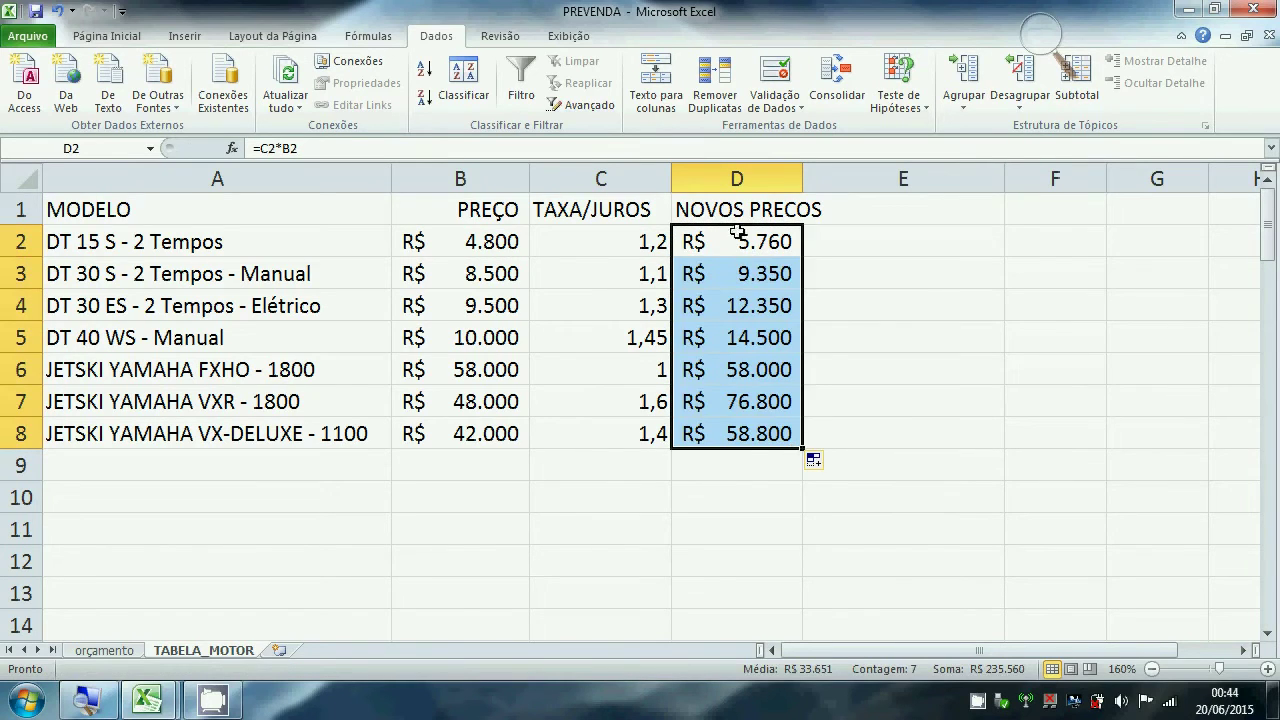
click(850, 256)
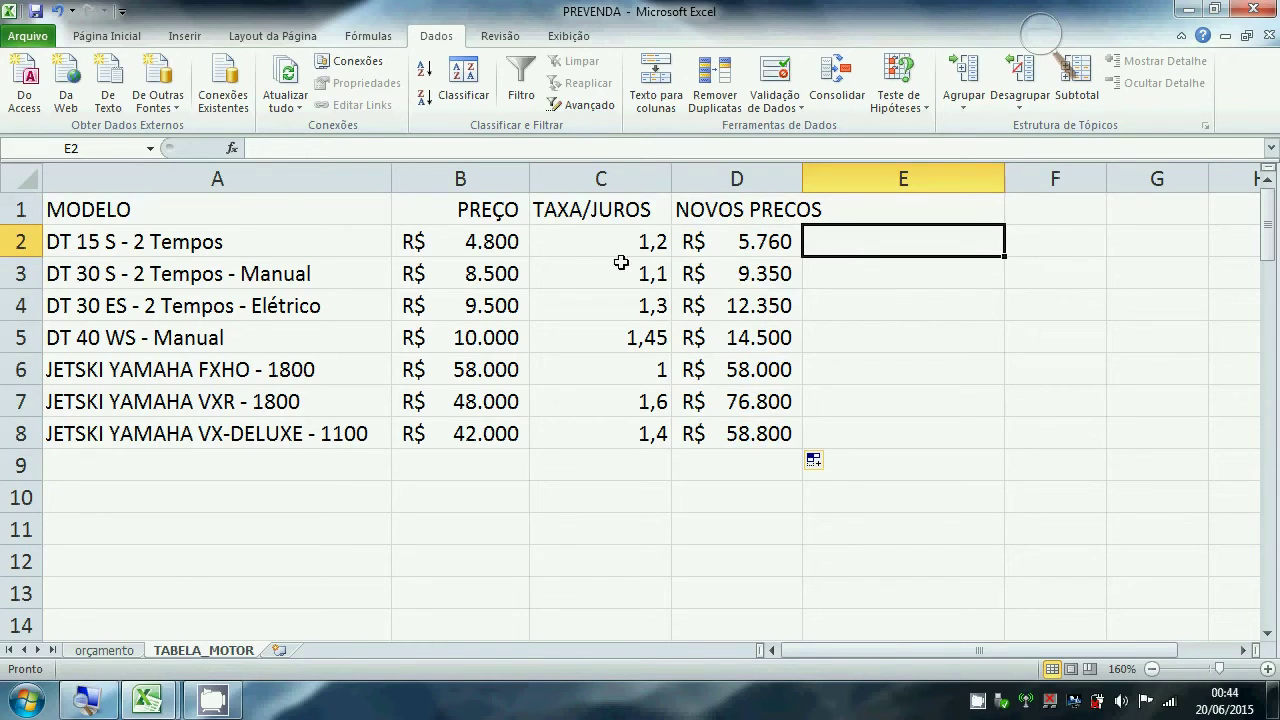
click(962, 292)
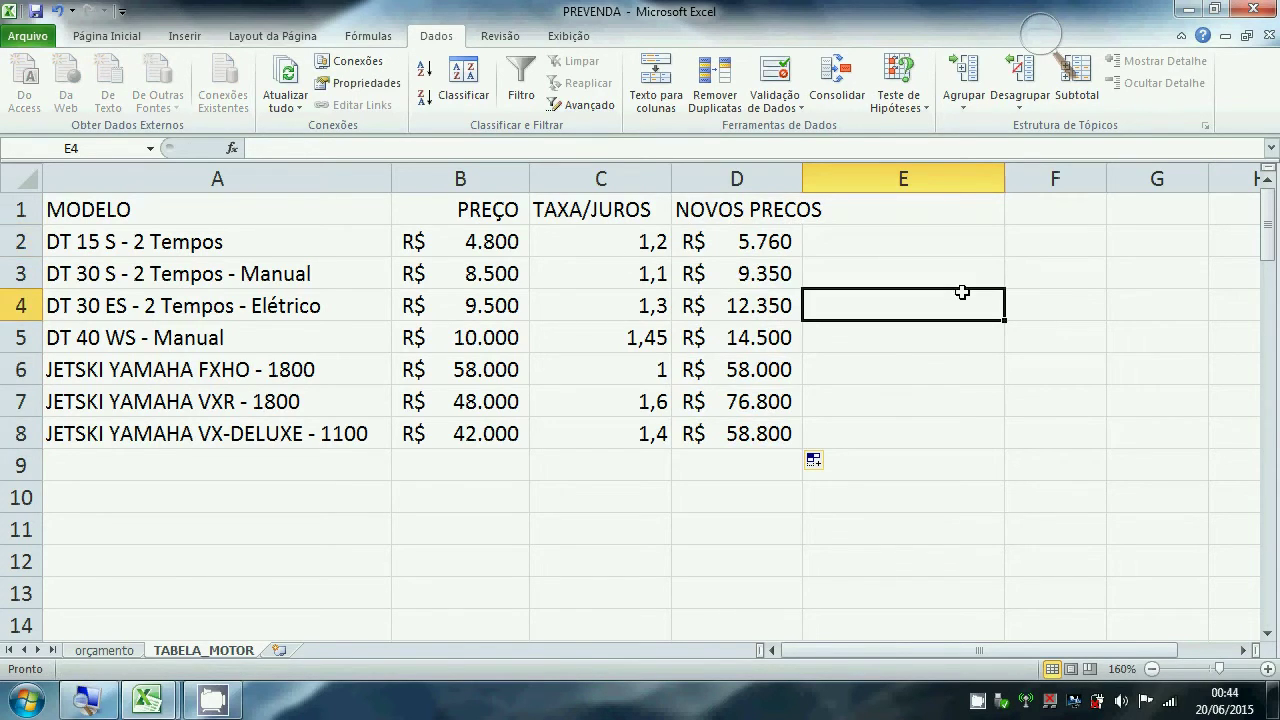
click(841, 241)
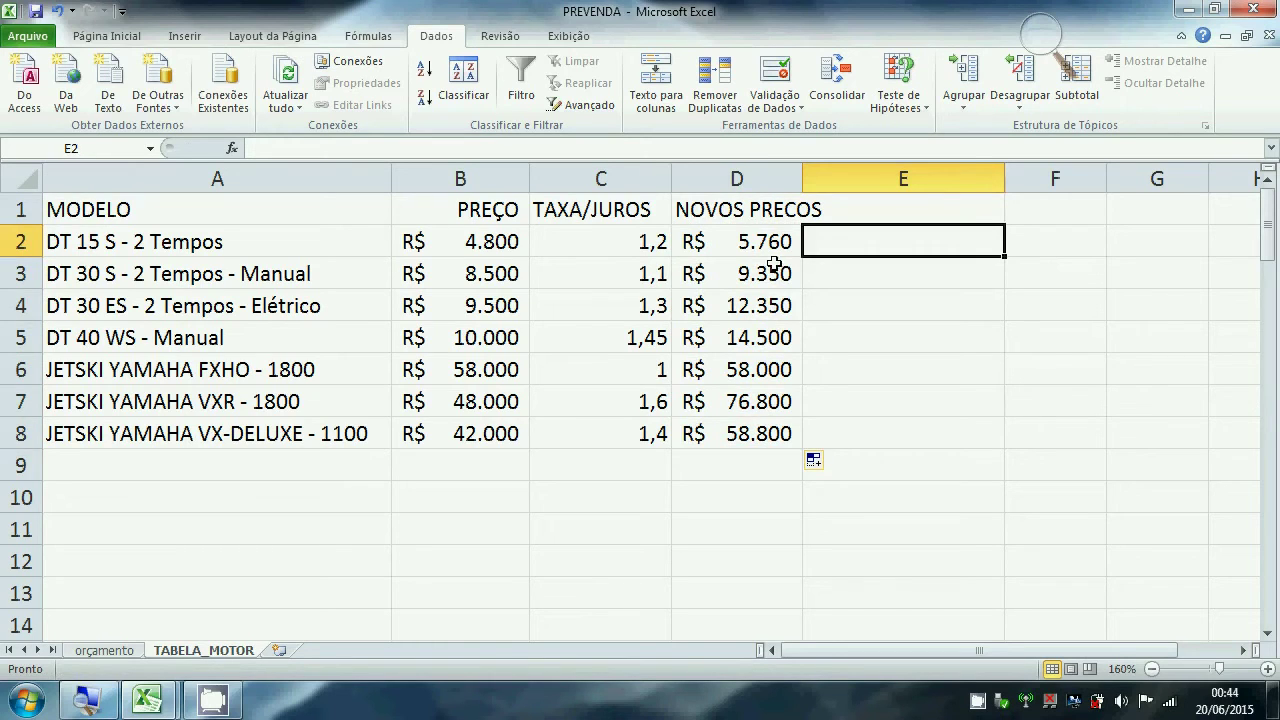
click(918, 104)
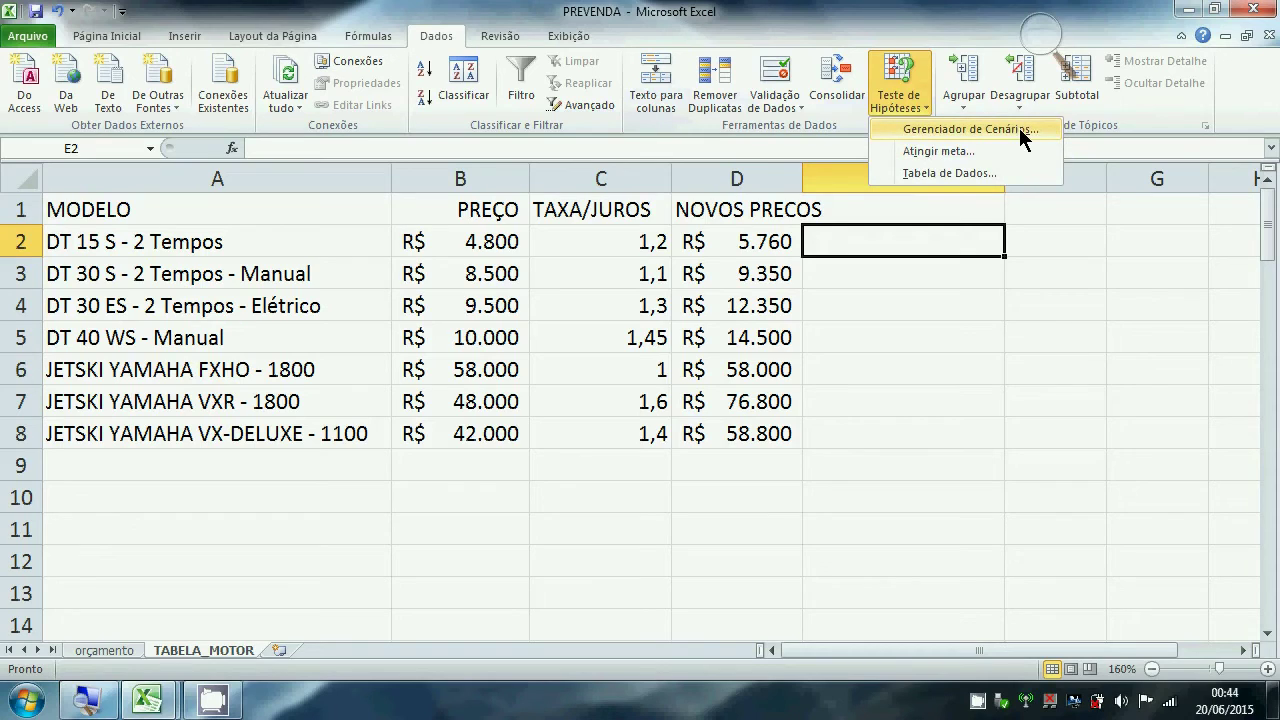
click(926, 110)
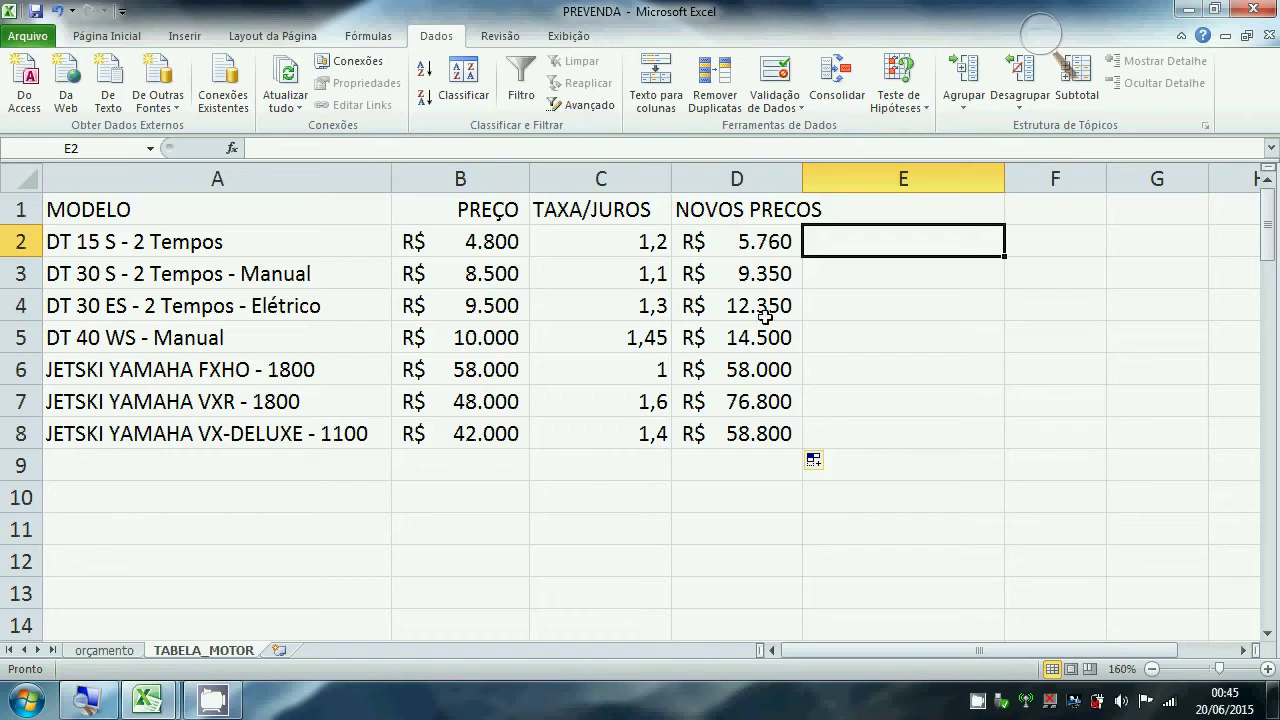
- Start a new scenario in Gerenciador de Cenários and name it ORIGINAL, keeping the dialogs clear of the rate and price columns
click(918, 106)
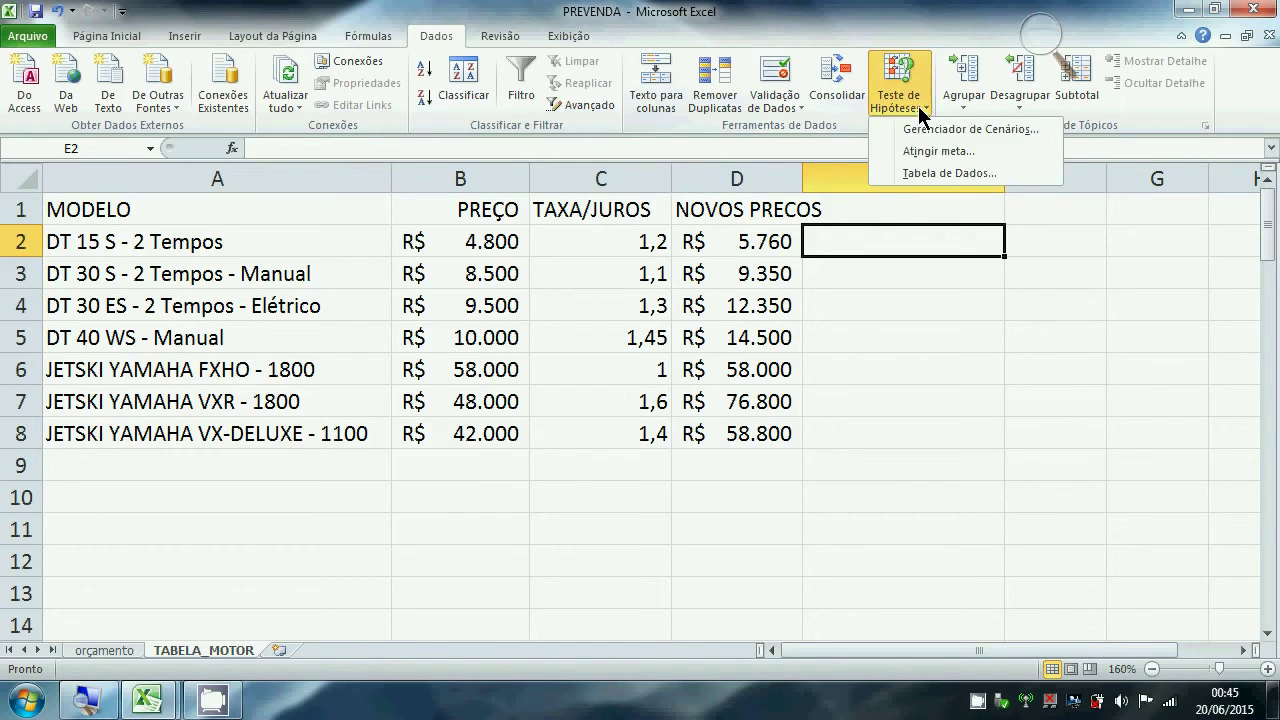
click(993, 128)
drag(764, 246, 350, 297)
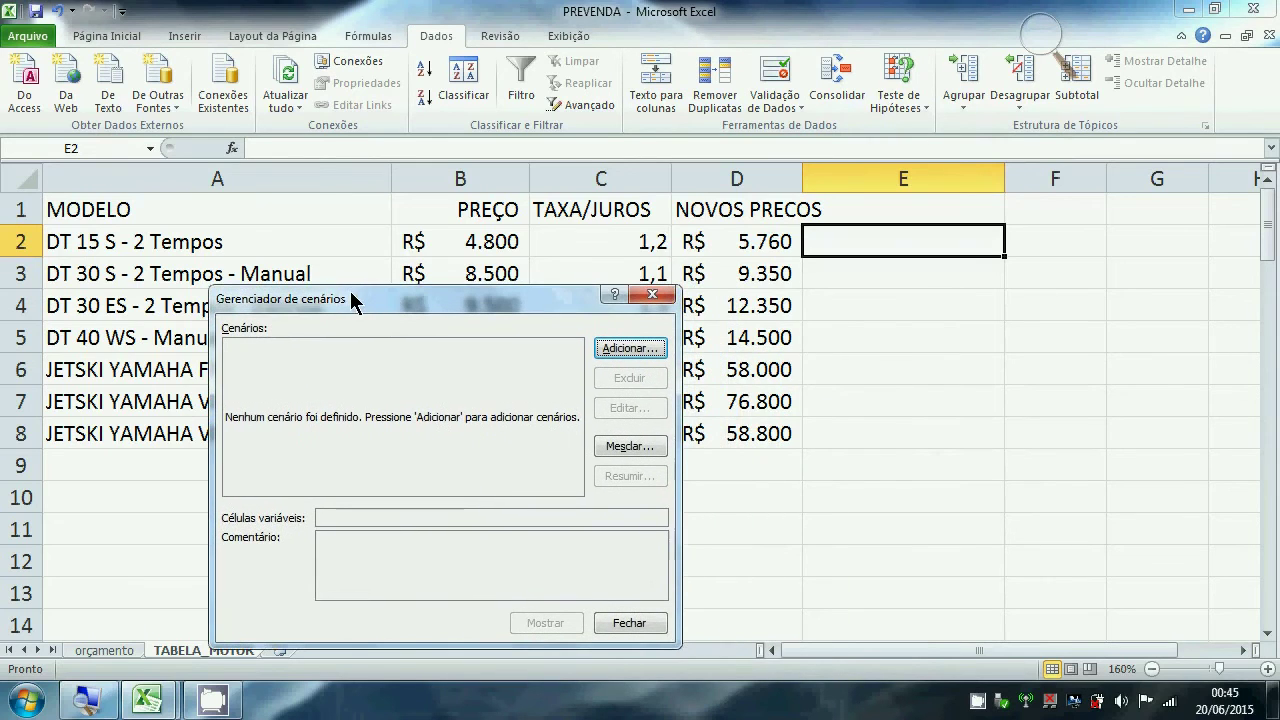
drag(575, 292, 377, 303)
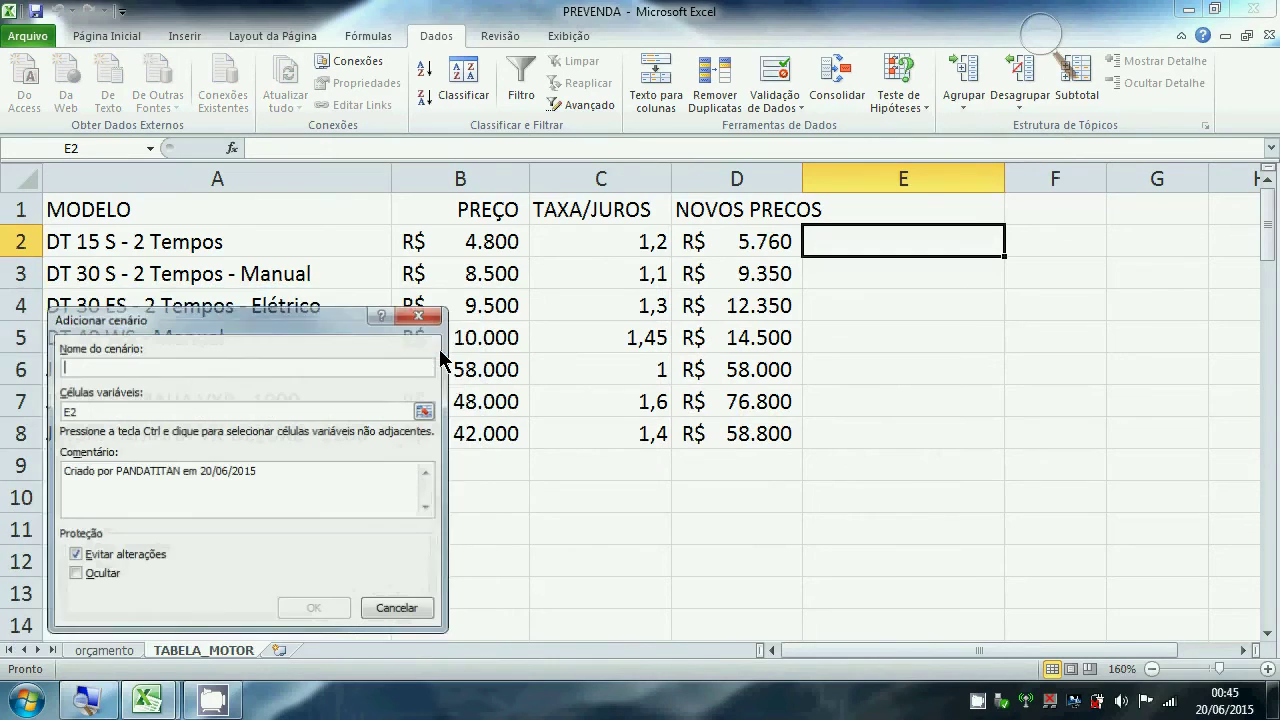
click(439, 351)
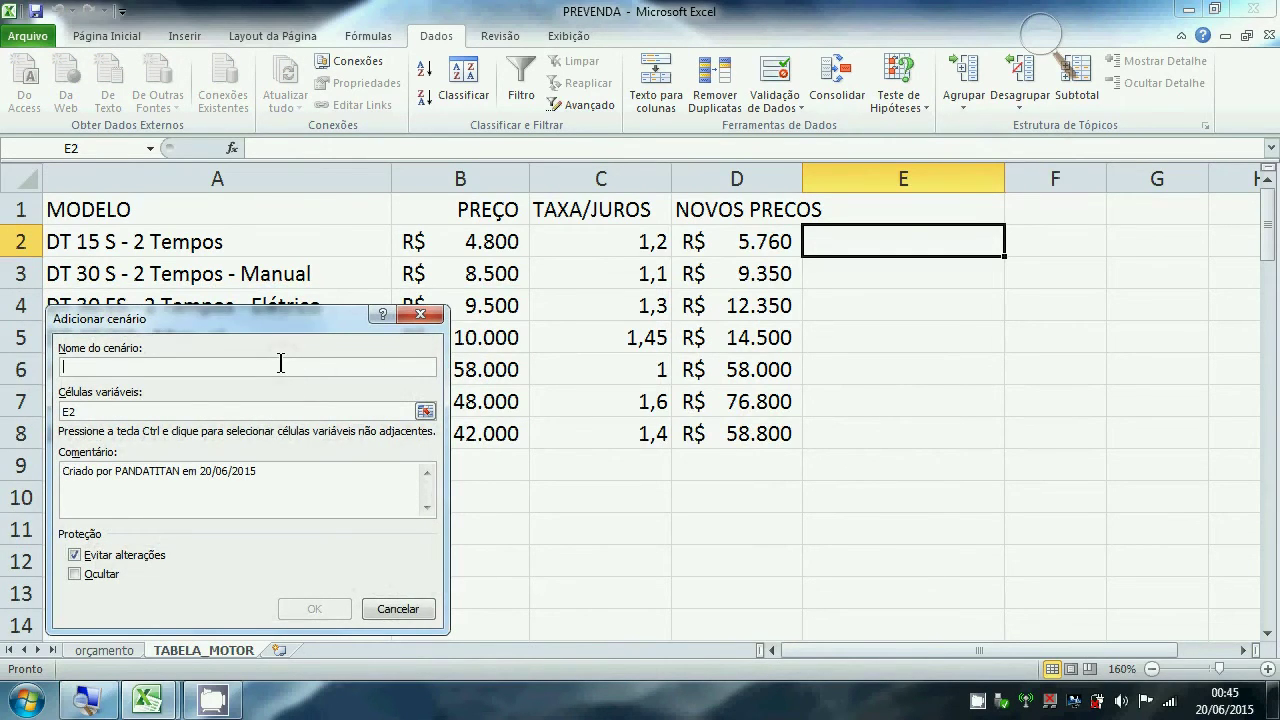
text(ORIGINAL)
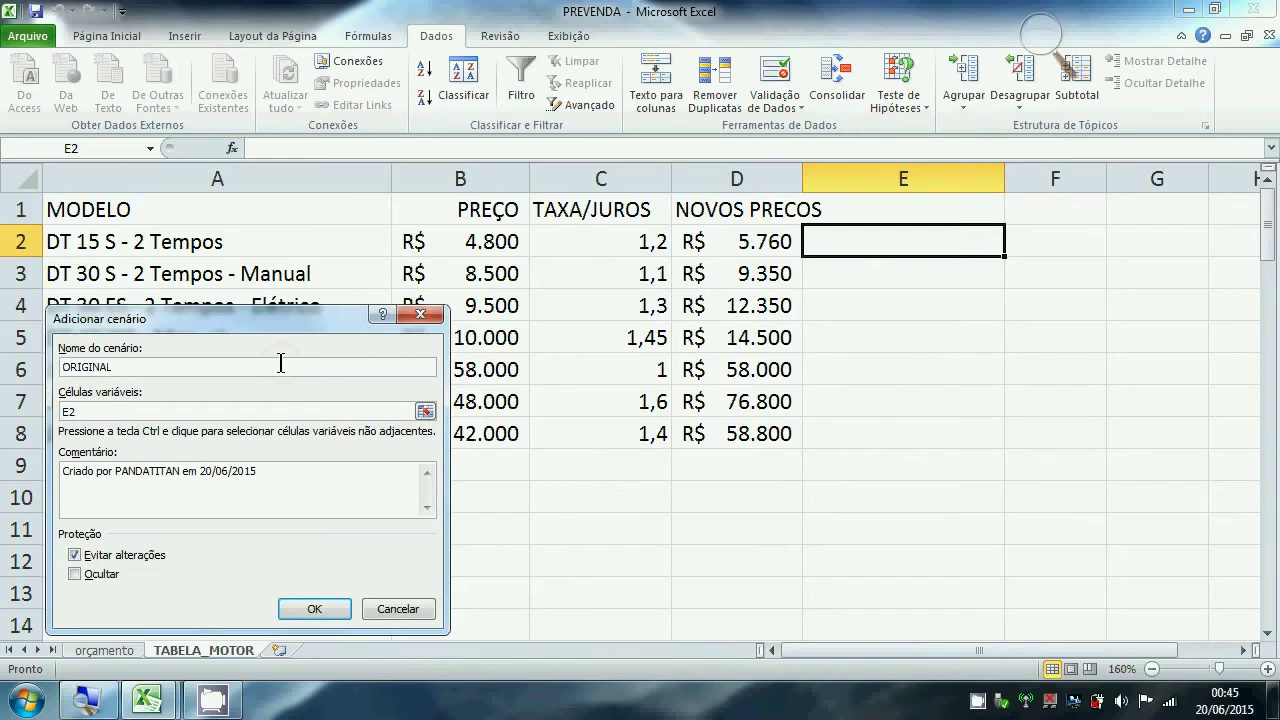
- Set the ORIGINAL scenario's changing cells to C2:C8 and save it with the existing rates
click(92, 411)
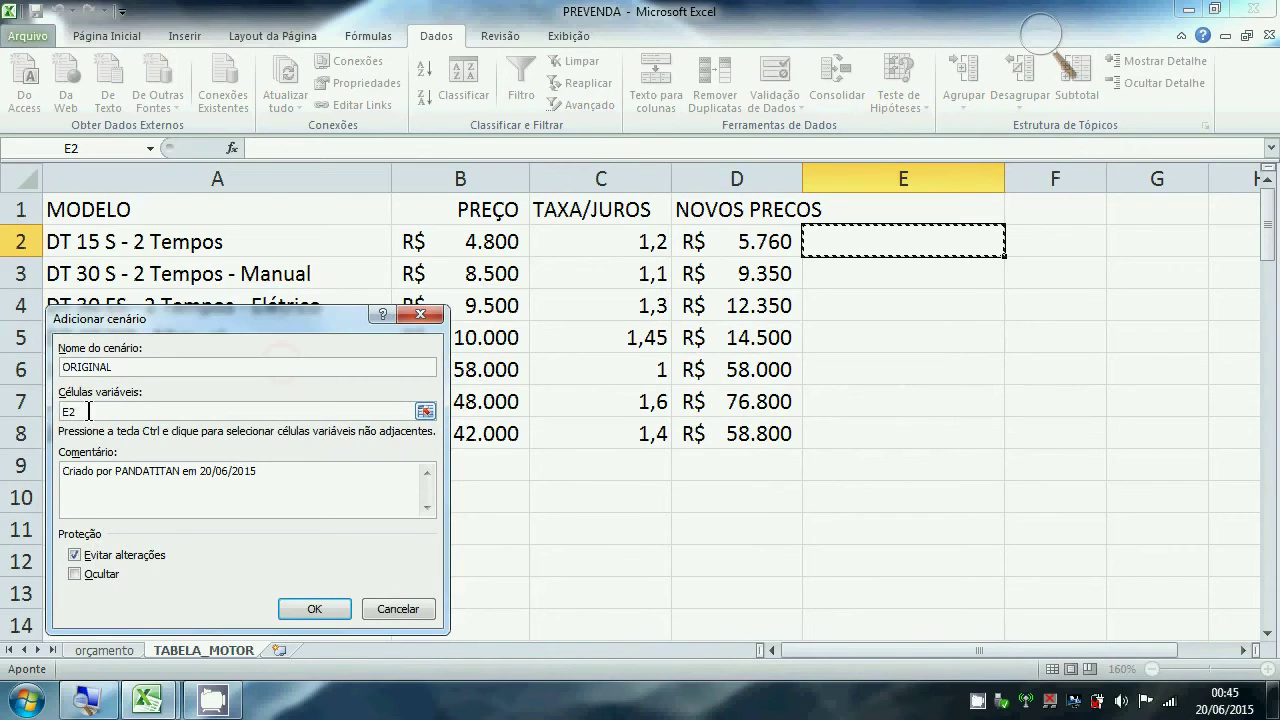
click(89, 411)
click(425, 413)
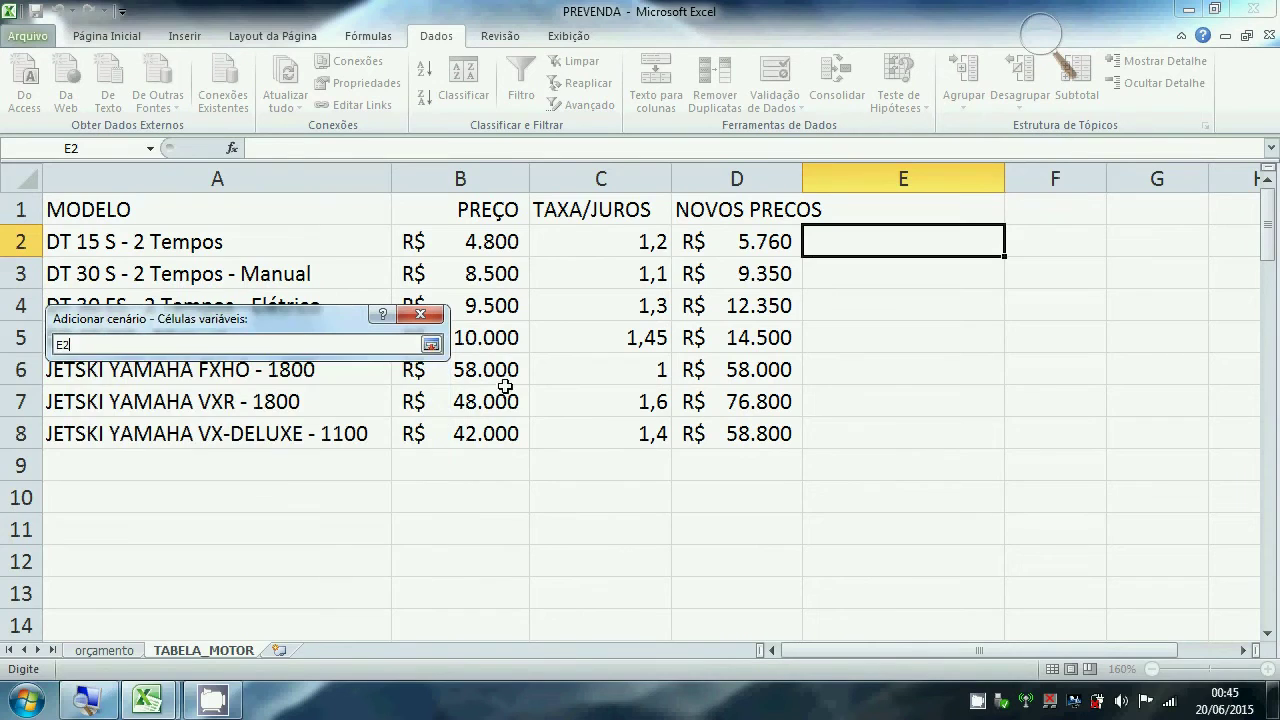
drag(600, 249, 617, 429)
key(Return)
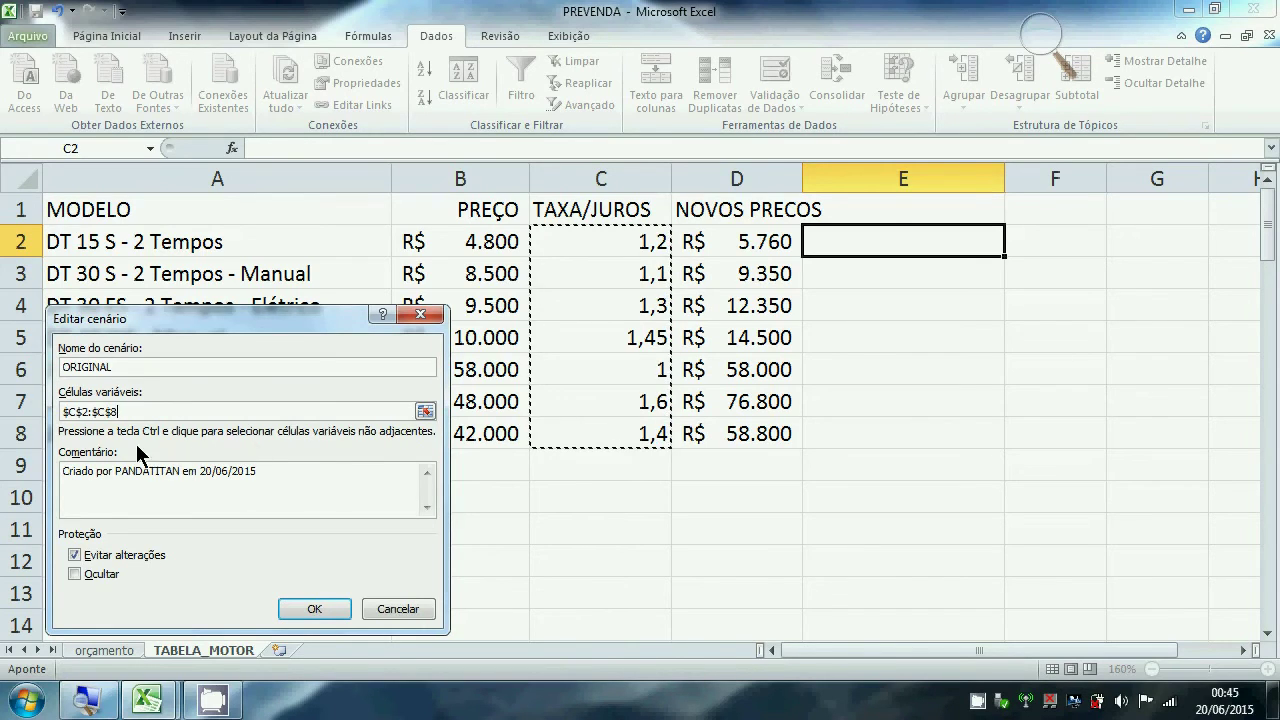
click(318, 606)
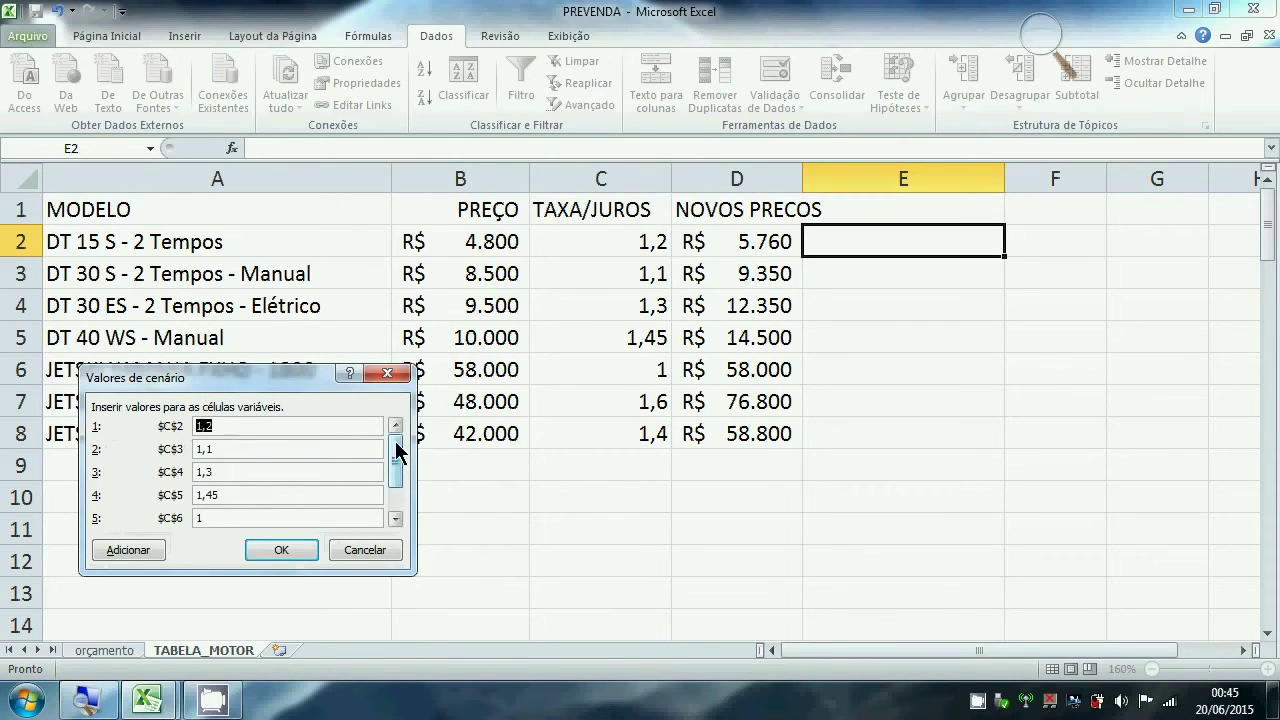
drag(397, 450, 397, 495)
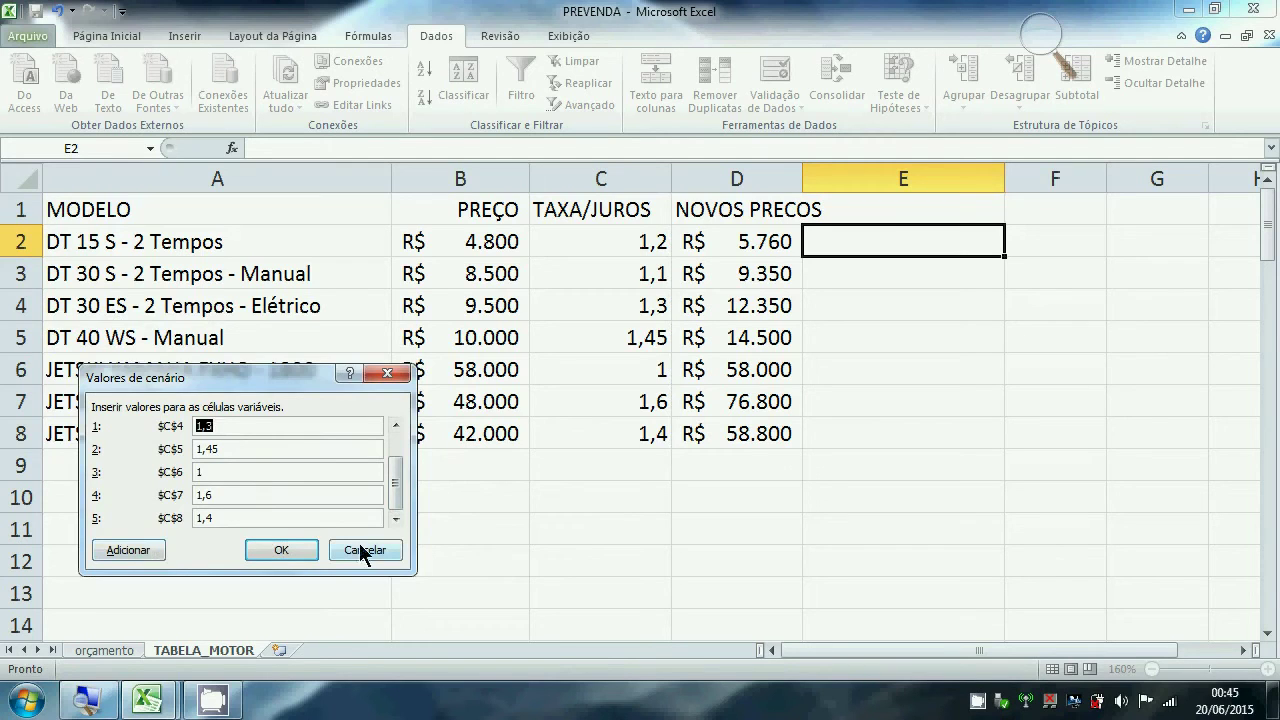
click(284, 549)
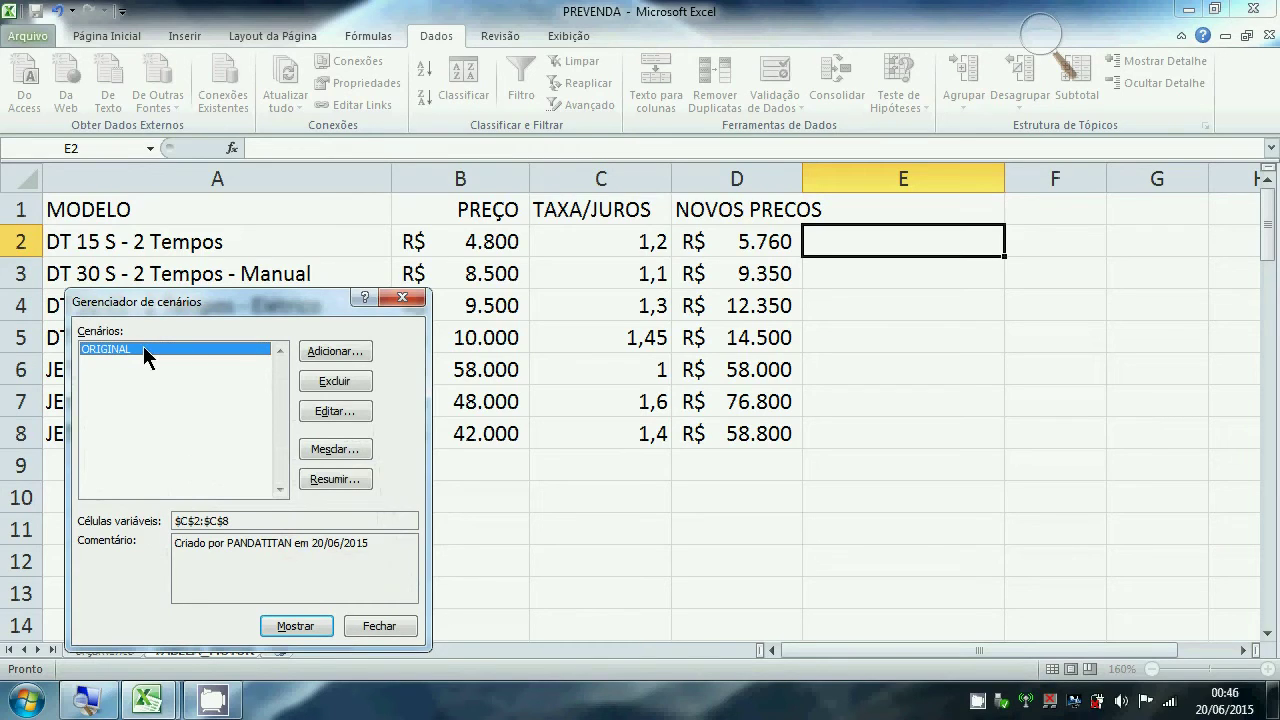
- Add a second scenario named HIPOTESE_01 with C2:C8 as its changing cells
click(336, 350)
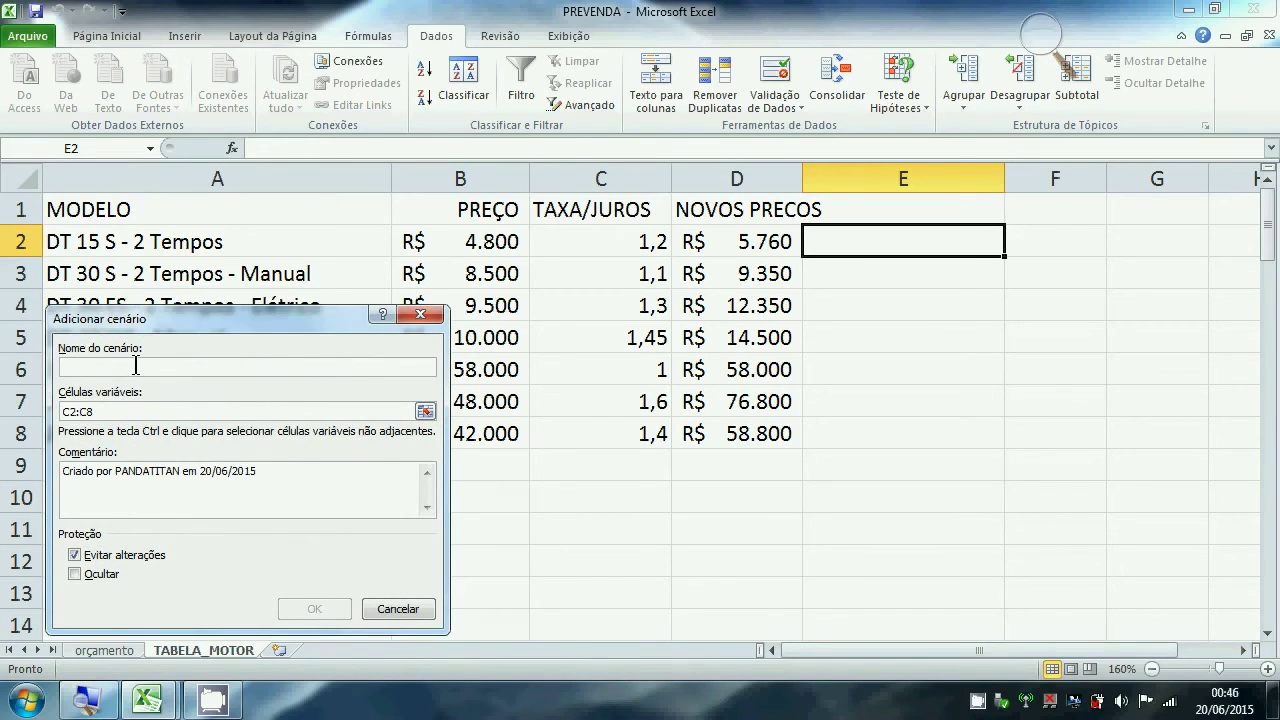
text(HIPOTESE )
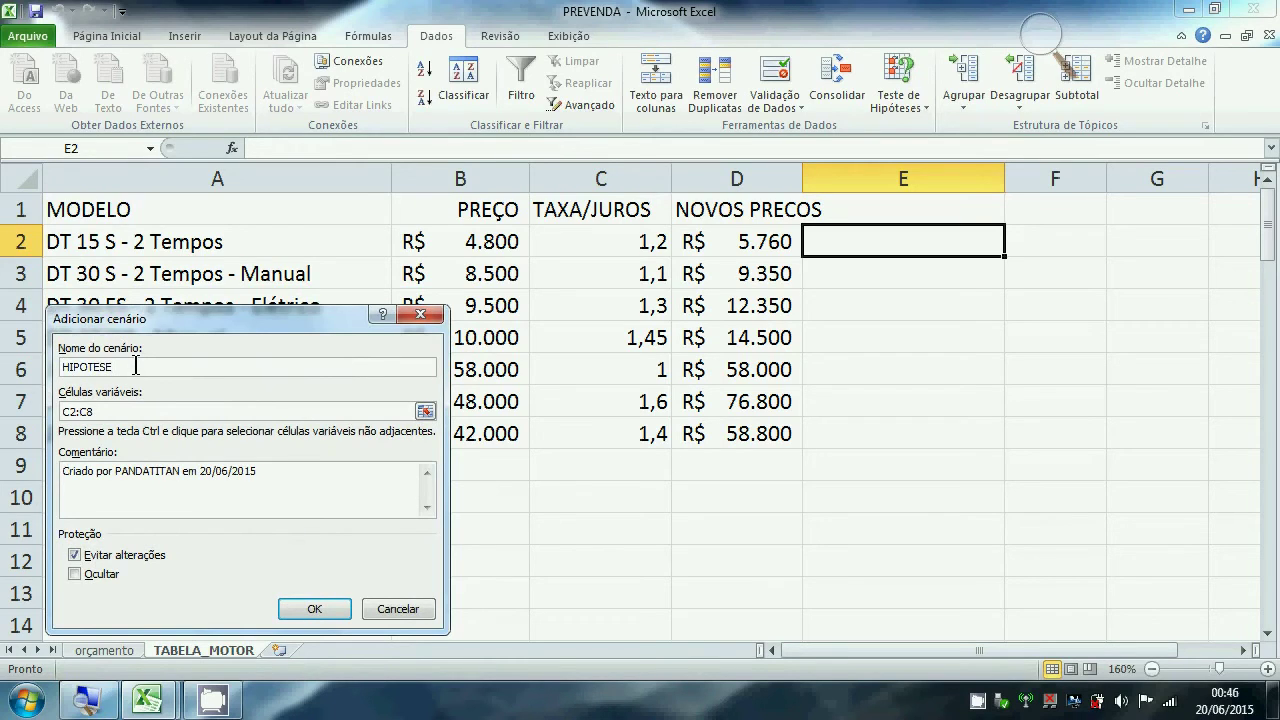
text(01)
click(314, 605)
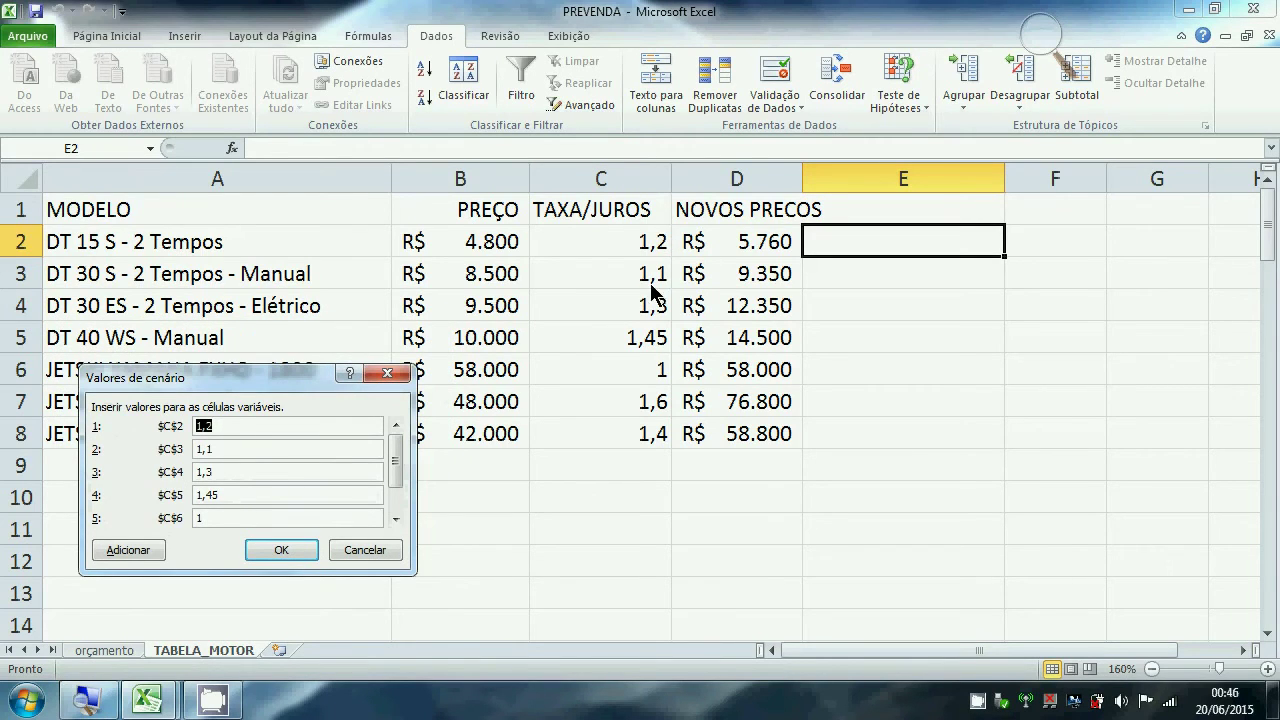
- Set the HIPOTESE_01 rates for C3, C5 and C7 to 1,2 and for C8 to 1,1, and save the scenario
click(238, 449)
key(BackSpace)
text(2)
click(225, 490)
click(396, 520)
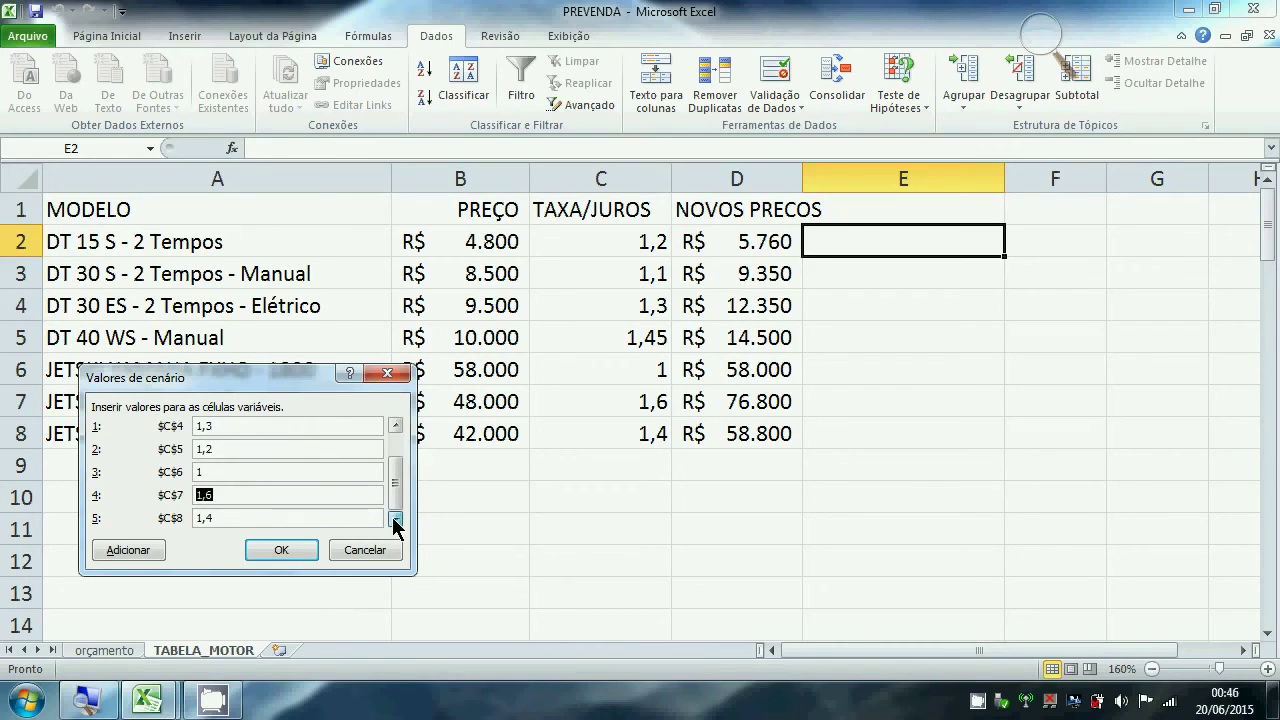
click(253, 495)
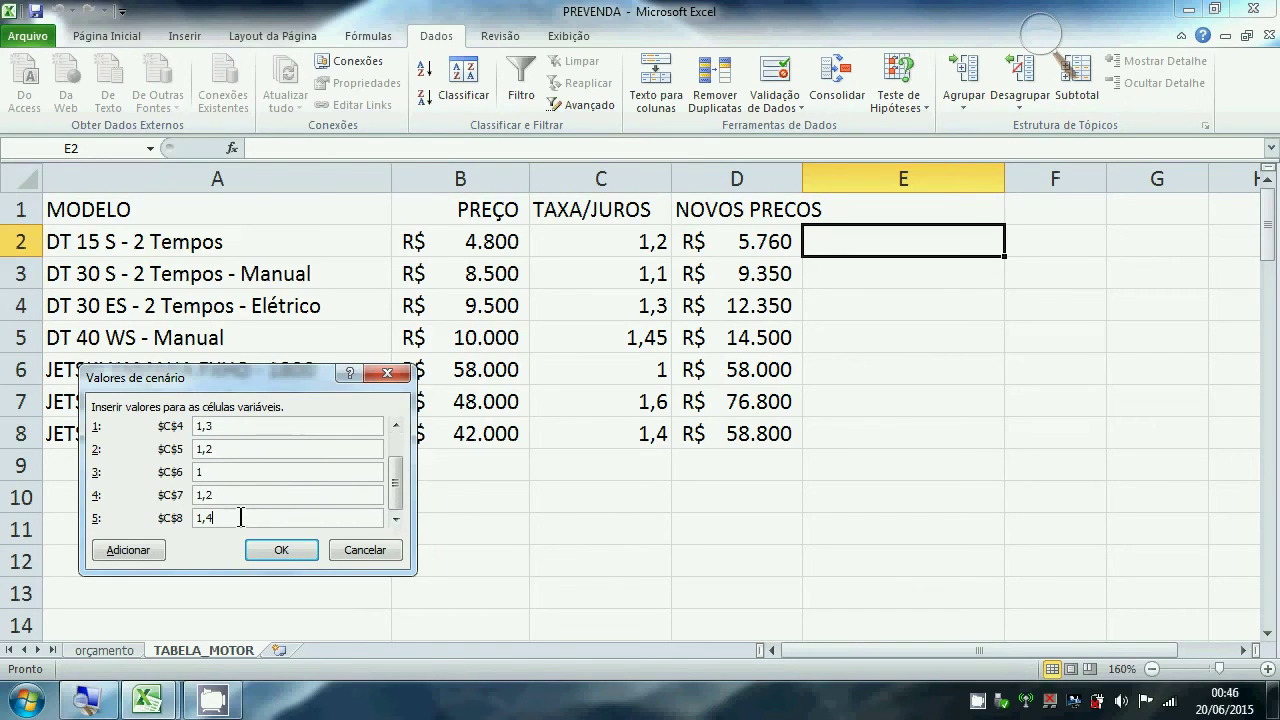
key(BackSpace)
text(1)
click(290, 548)
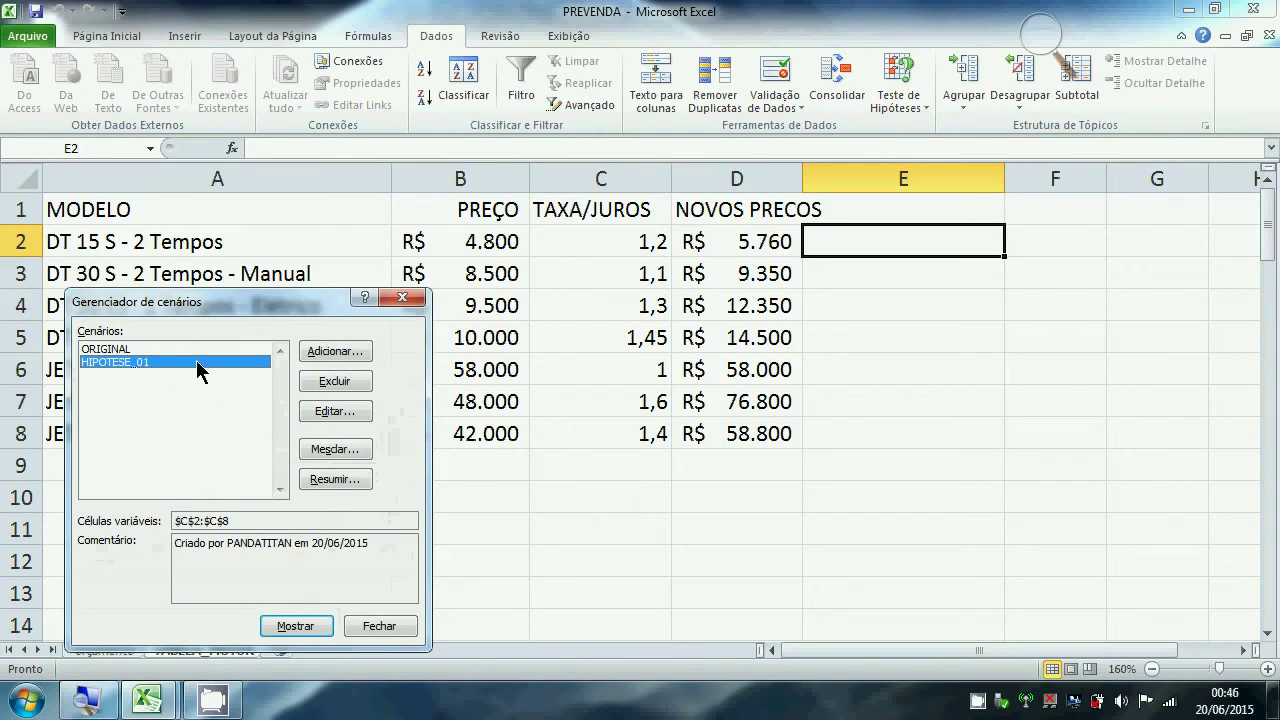
- Add a third scenario named HIPOTESE_03 with C2:C8 as its changing cells
click(342, 352)
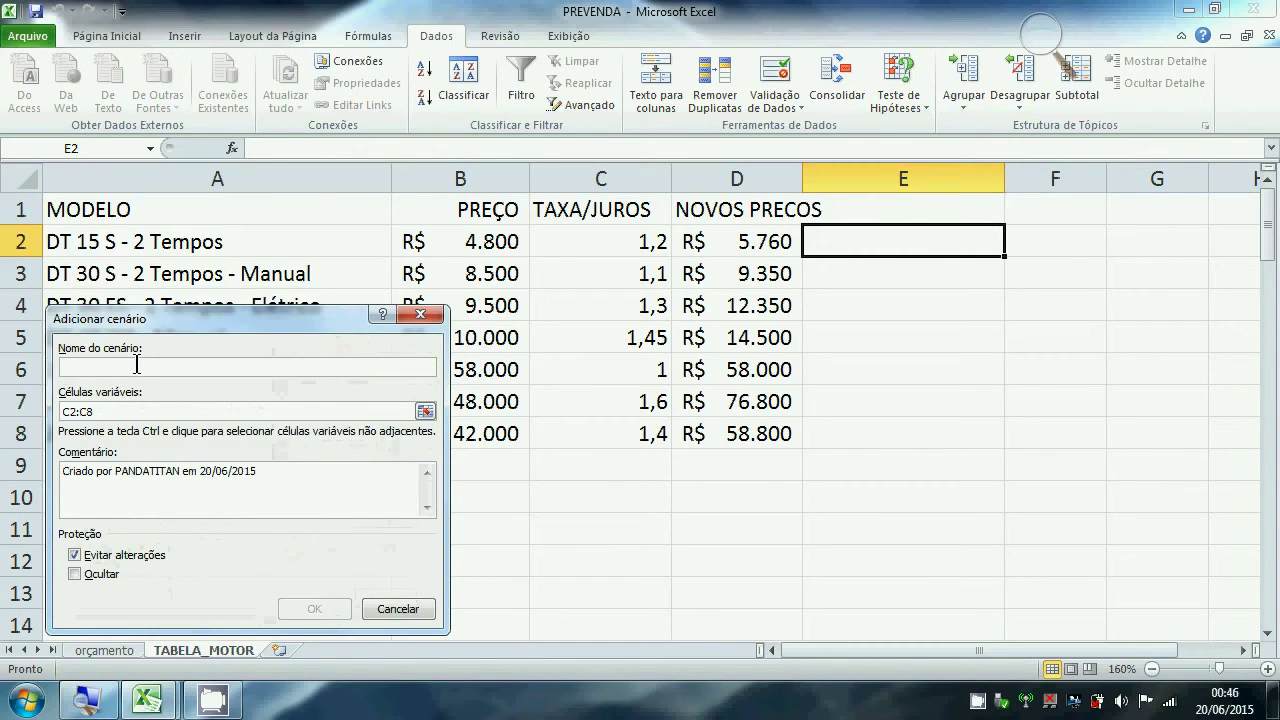
text(HIPOTE)
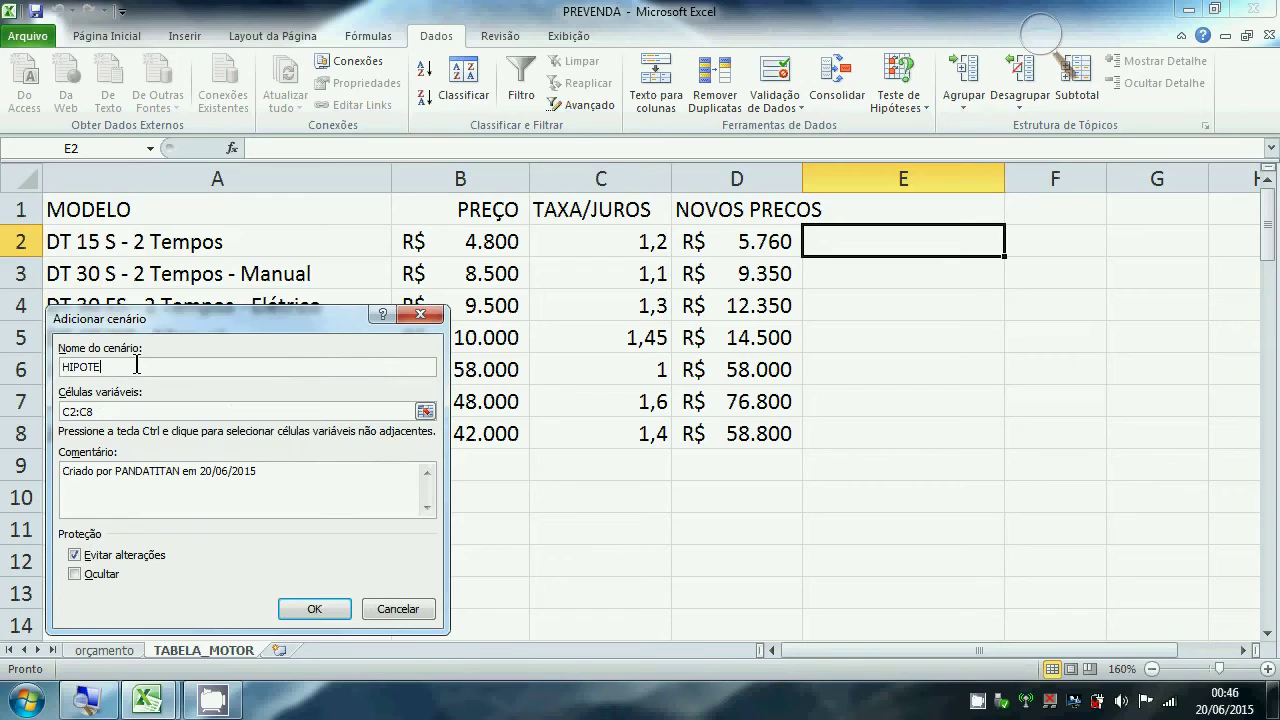
text(SE_03)
click(329, 608)
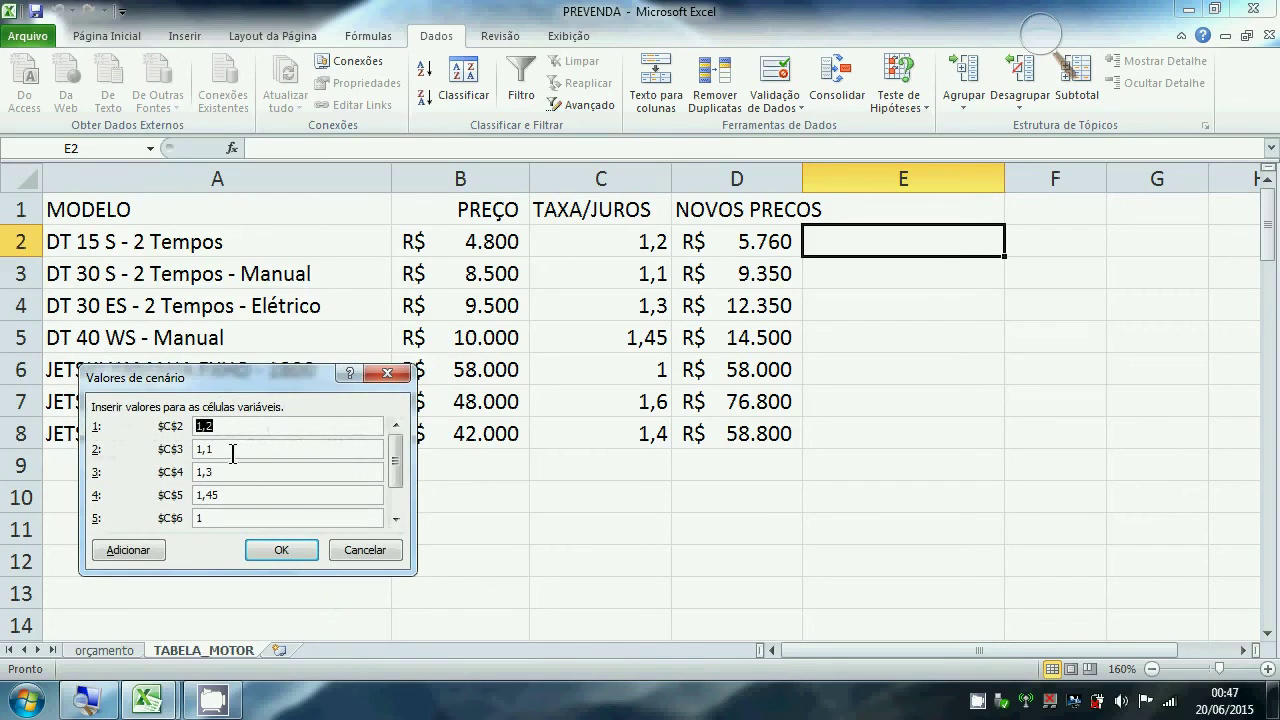
- Set the HIPOTESE_03 rates for C3, C4, C5 and C8 to 1,2 and for C7 to 1,5, and save the scenario
click(232, 453)
key(BackSpace)
text(22)
click(396, 519)
click(396, 519)
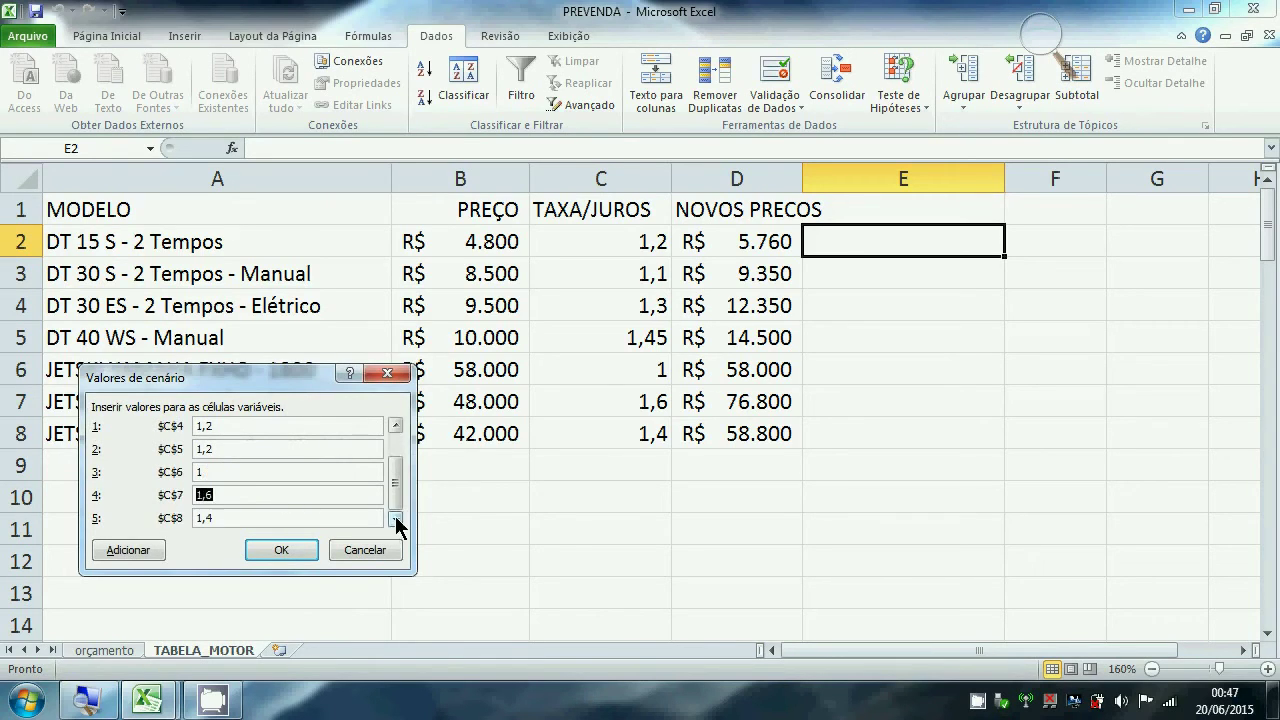
click(228, 496)
text(5)
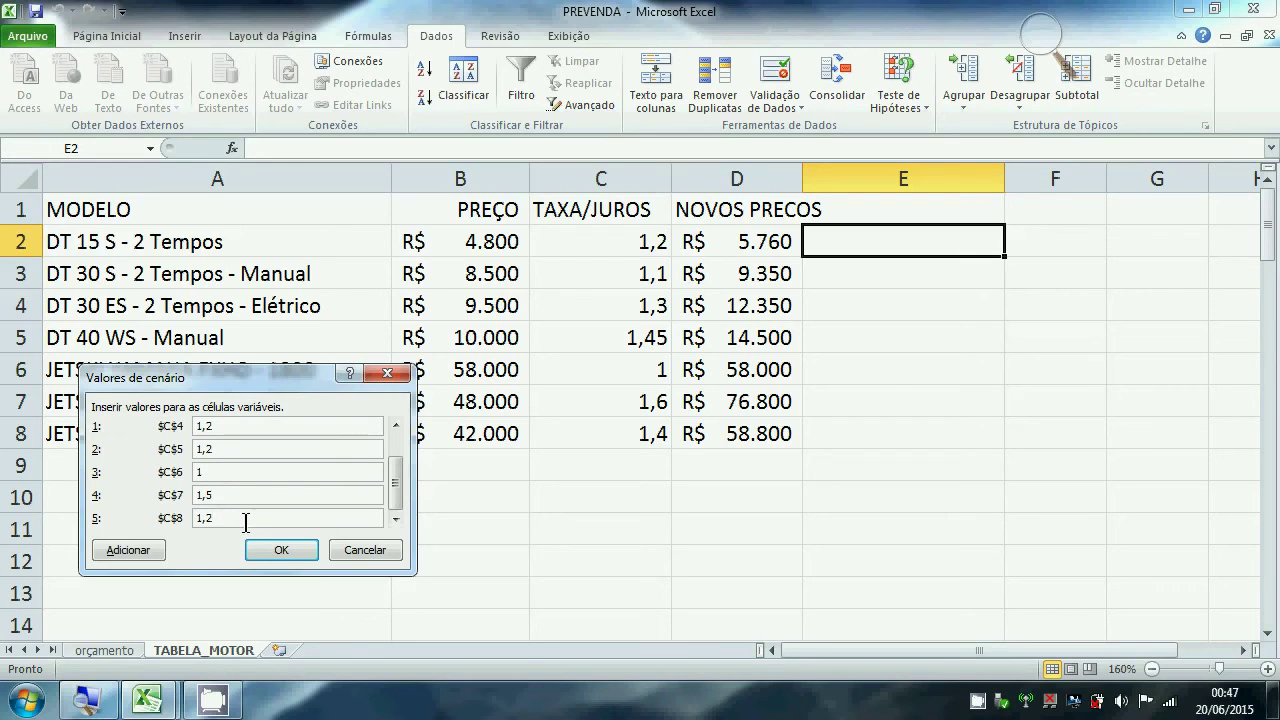
click(270, 548)
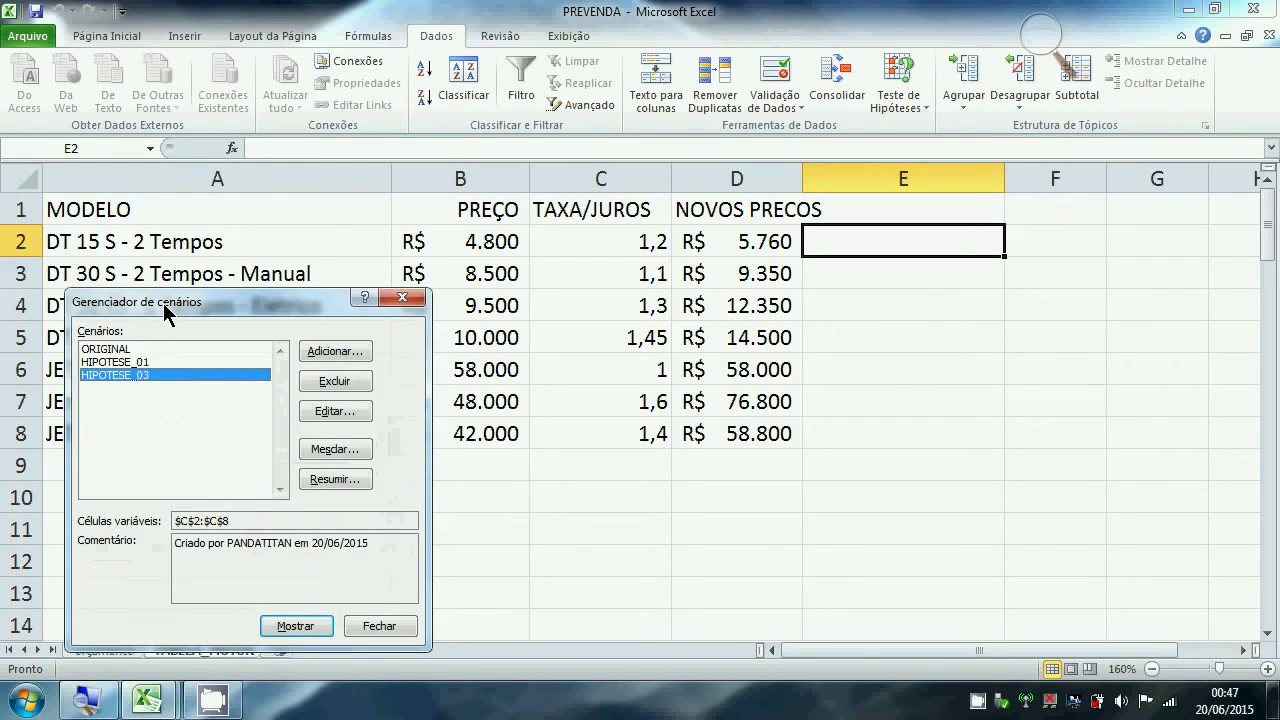
- Move the Scenario Manager clear of the price table and show the HIPOTESE_01 and HIPOTESE_03 scenarios in turn to compare the new prices
drag(163, 303, 925, 287)
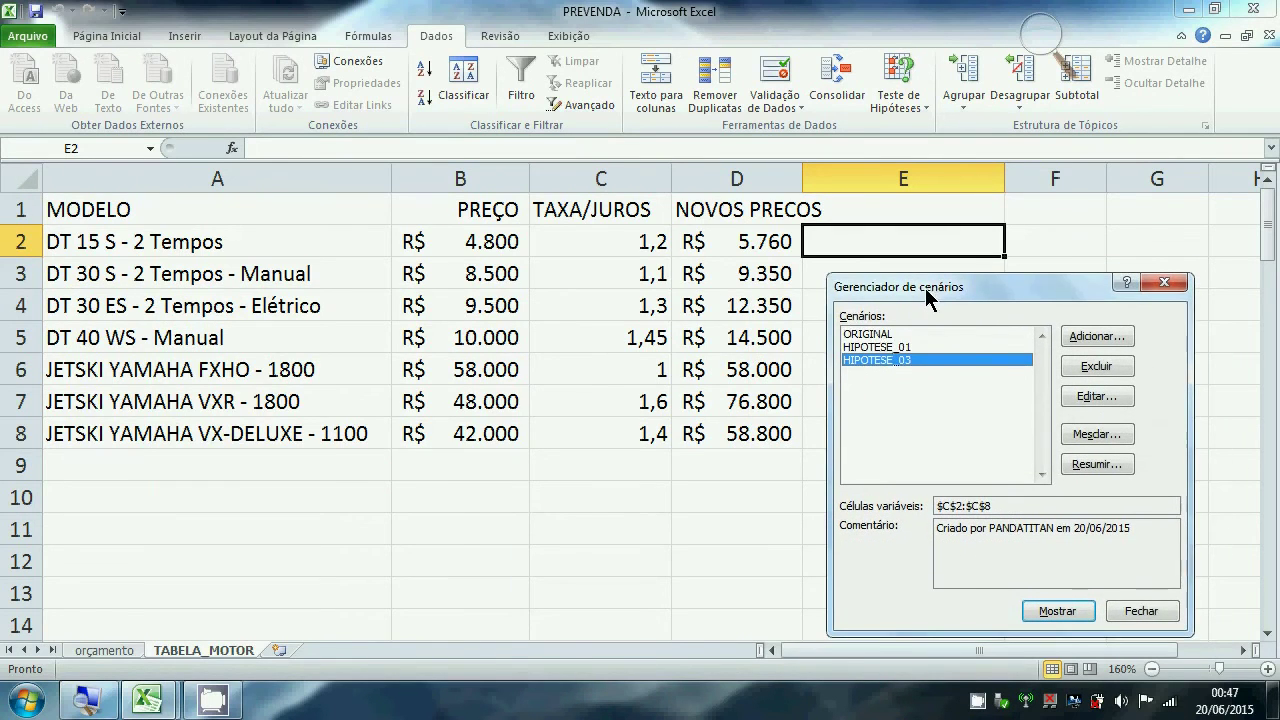
click(876, 335)
click(873, 348)
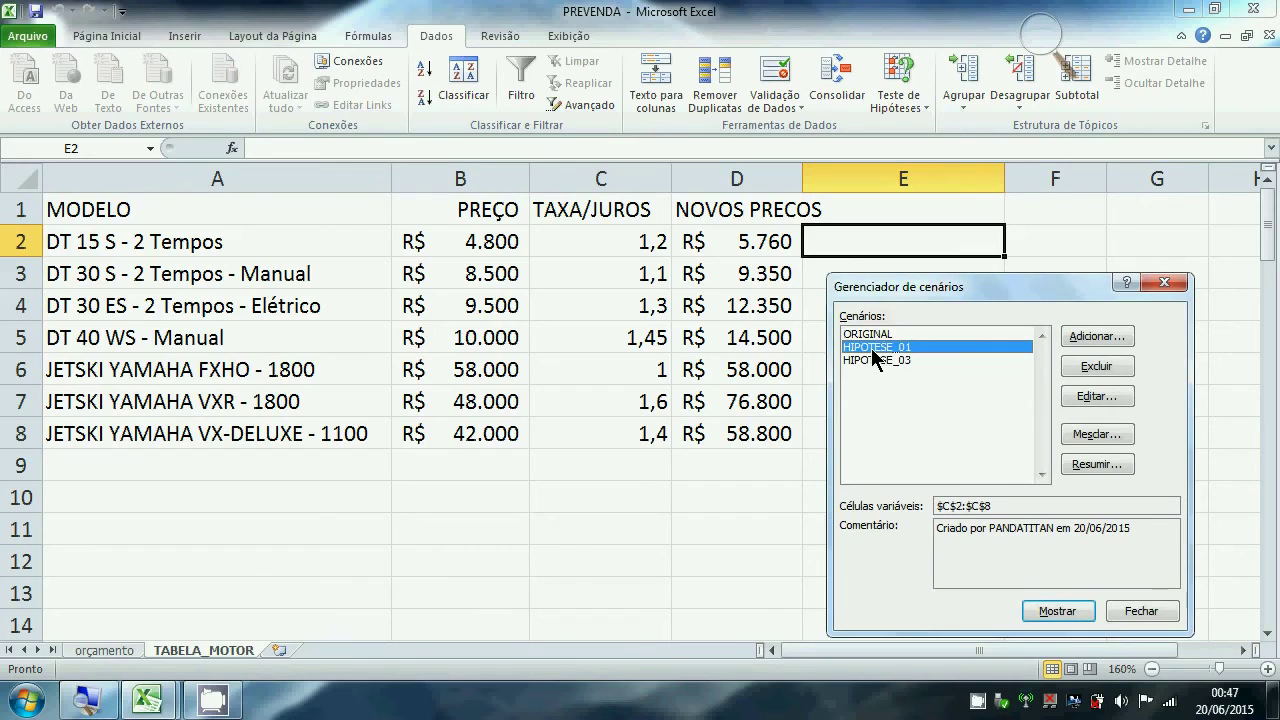
click(1072, 607)
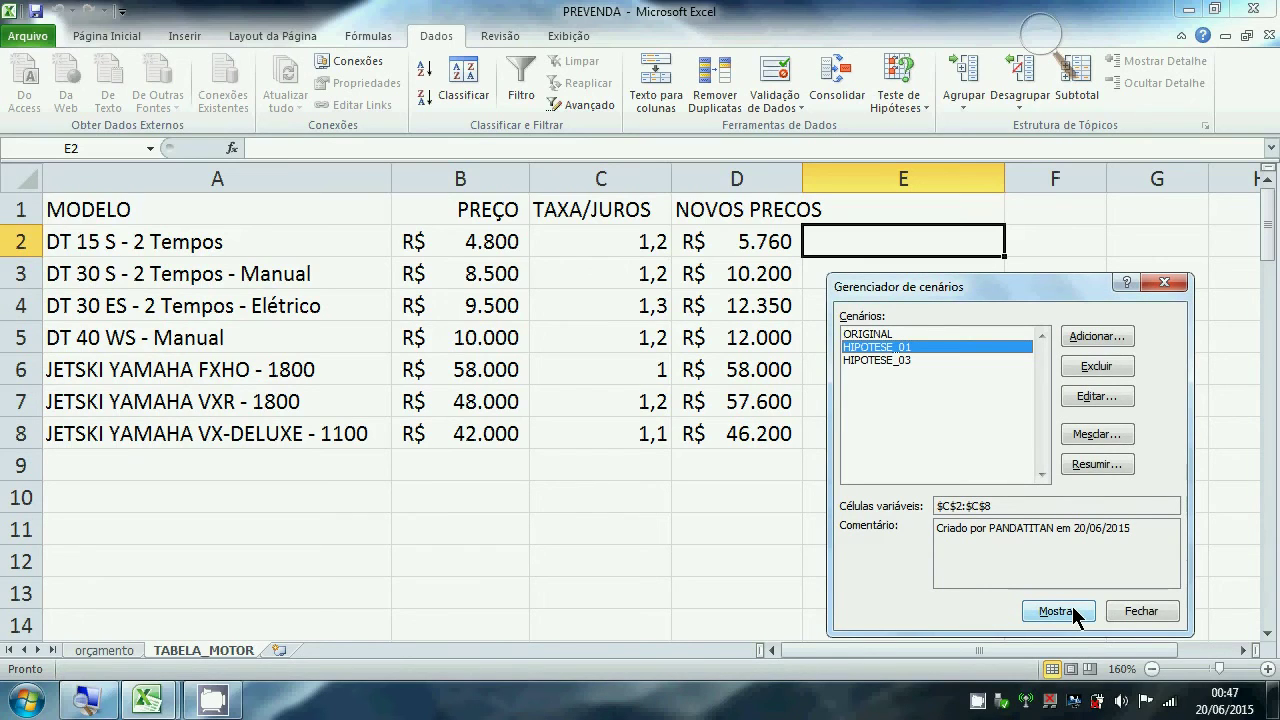
click(880, 360)
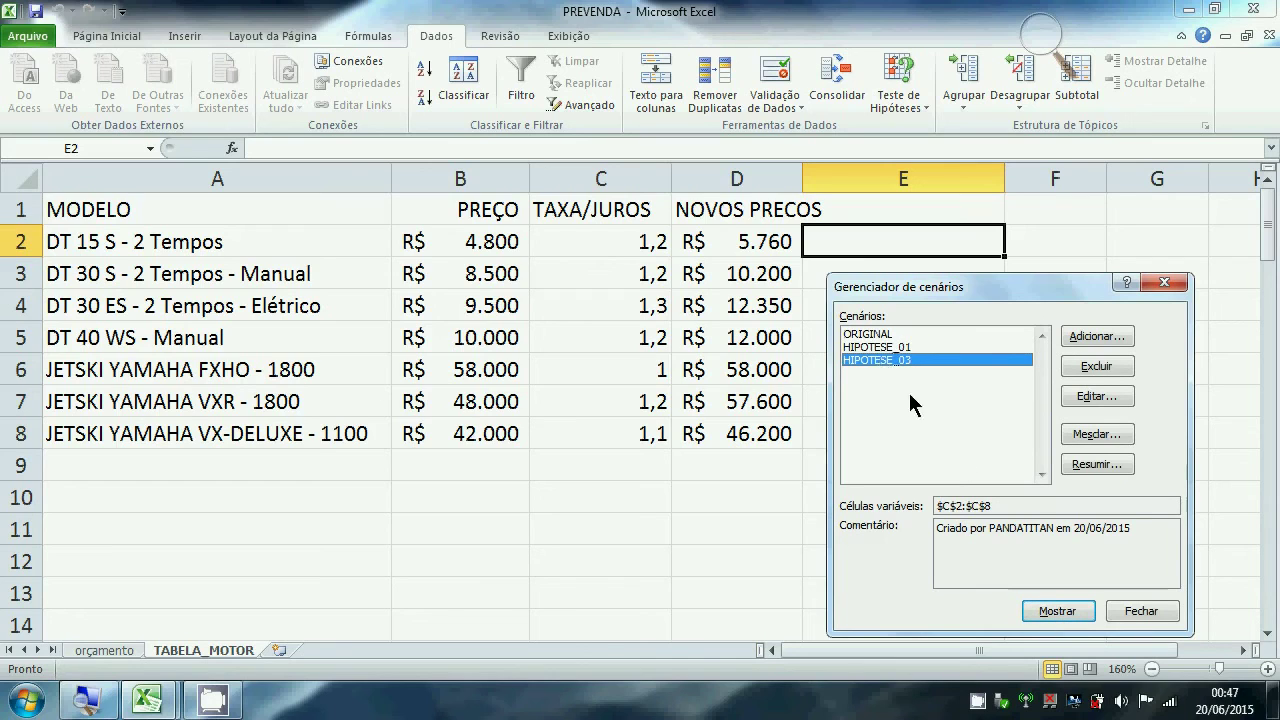
click(1049, 609)
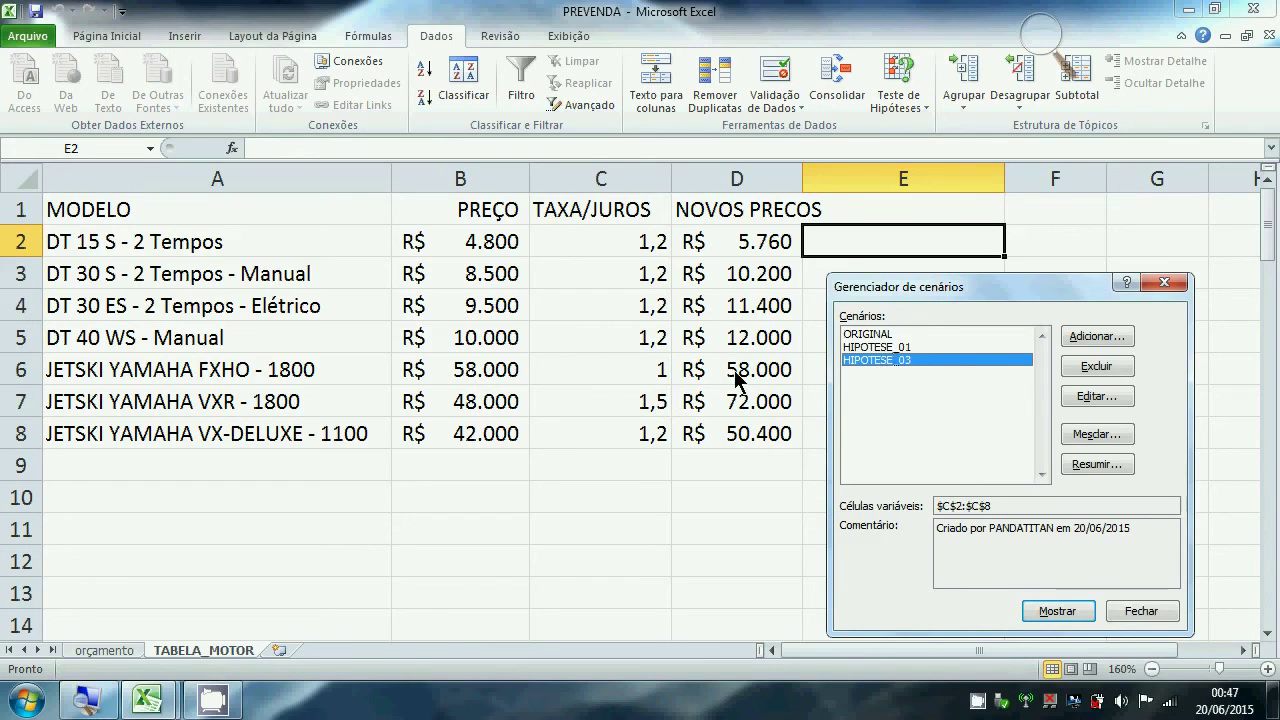
- Restore the ORIGINAL scenario's rates in the motor price table and close the Scenario Manager
click(860, 334)
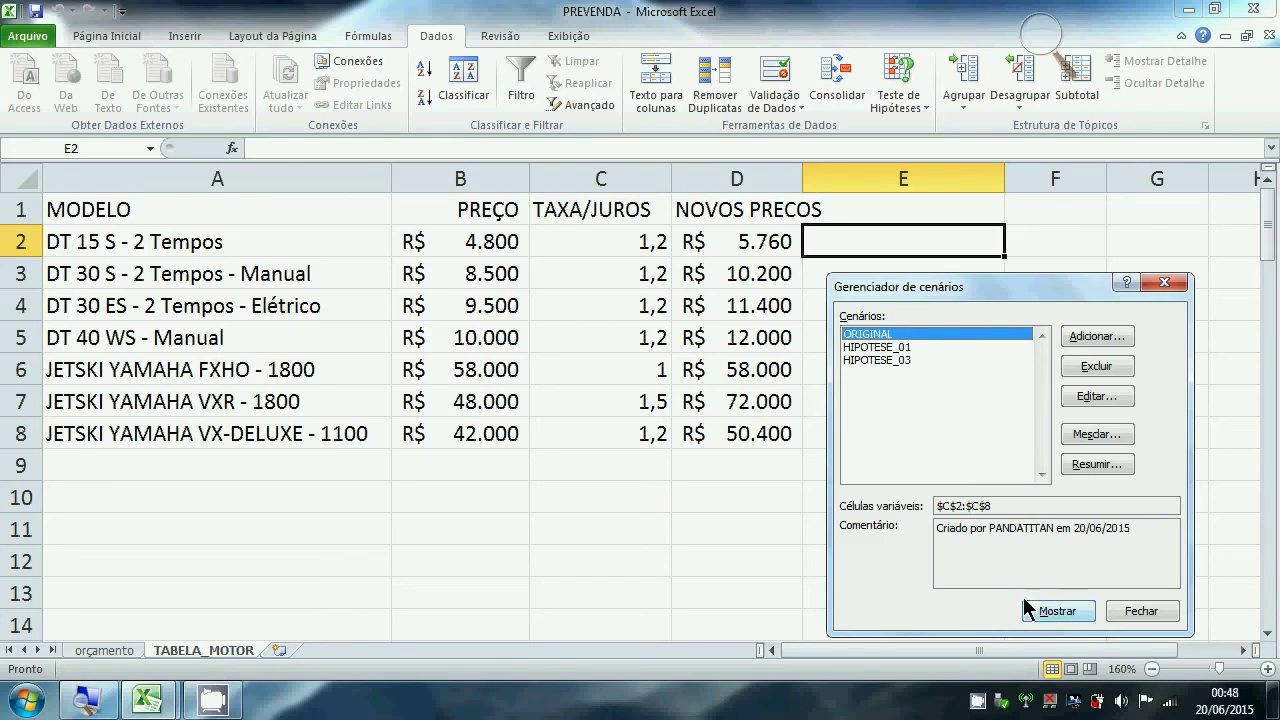
click(1055, 608)
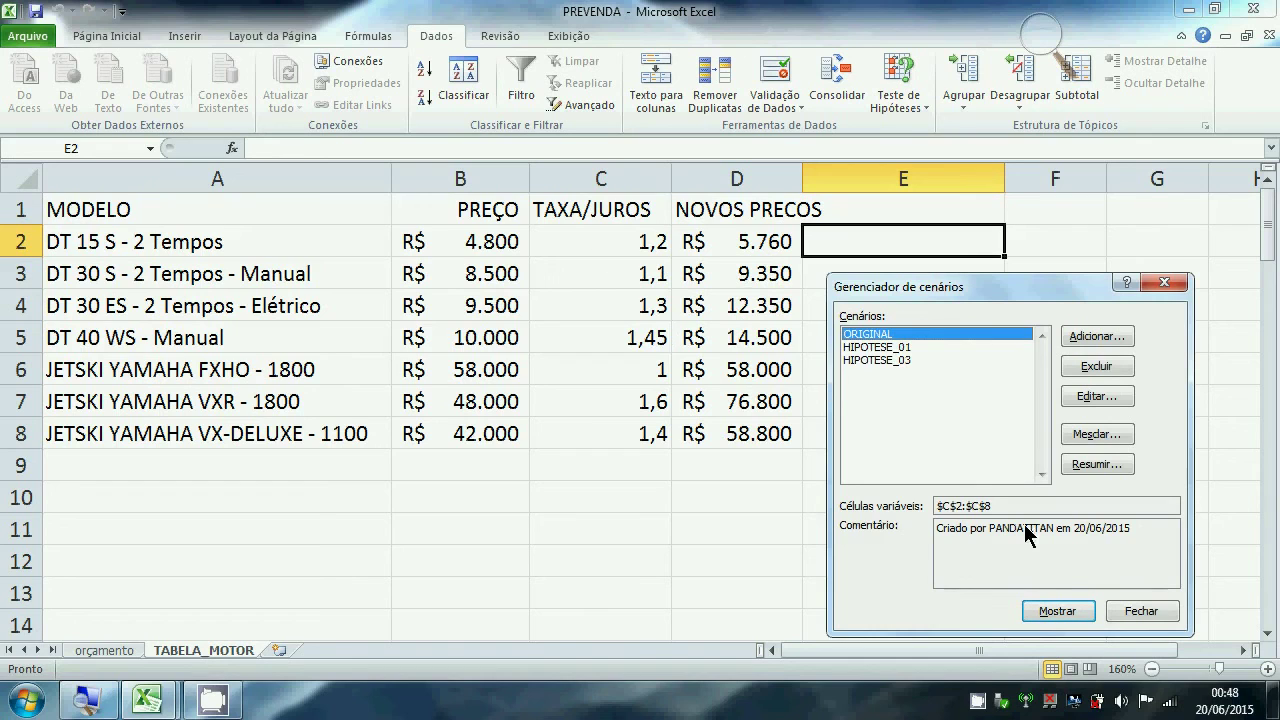
click(1137, 610)
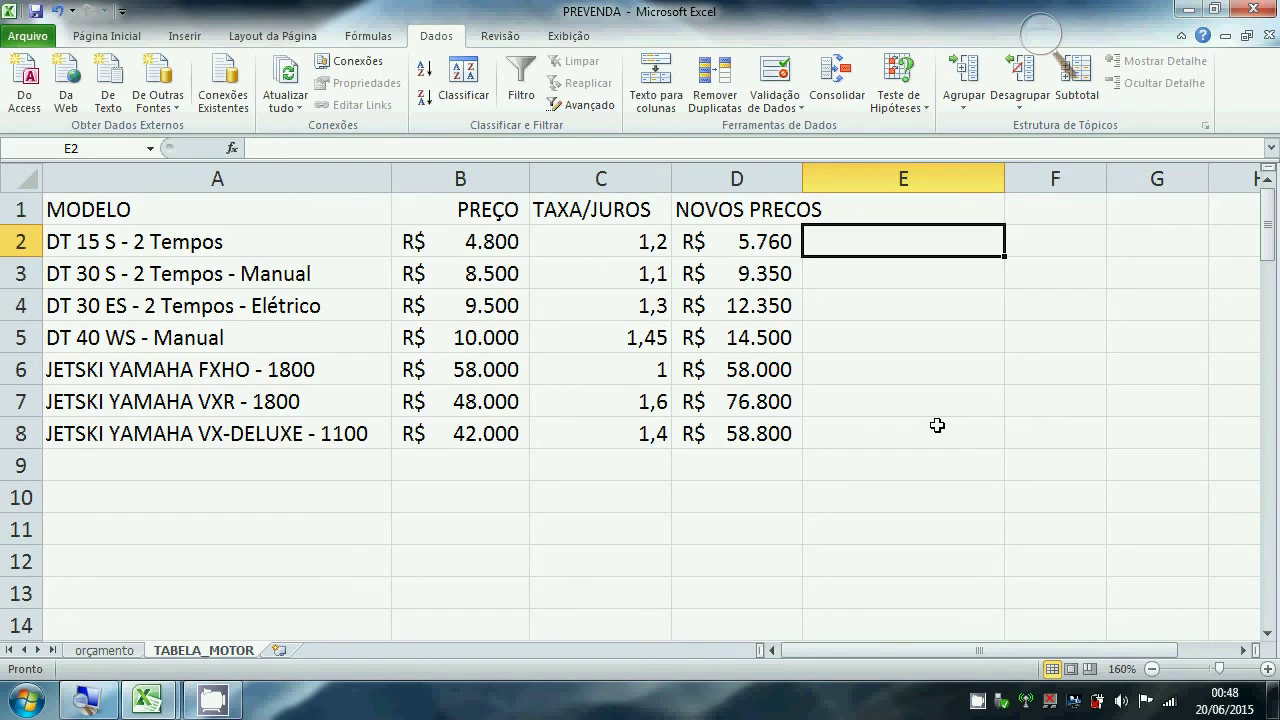
click(923, 106)
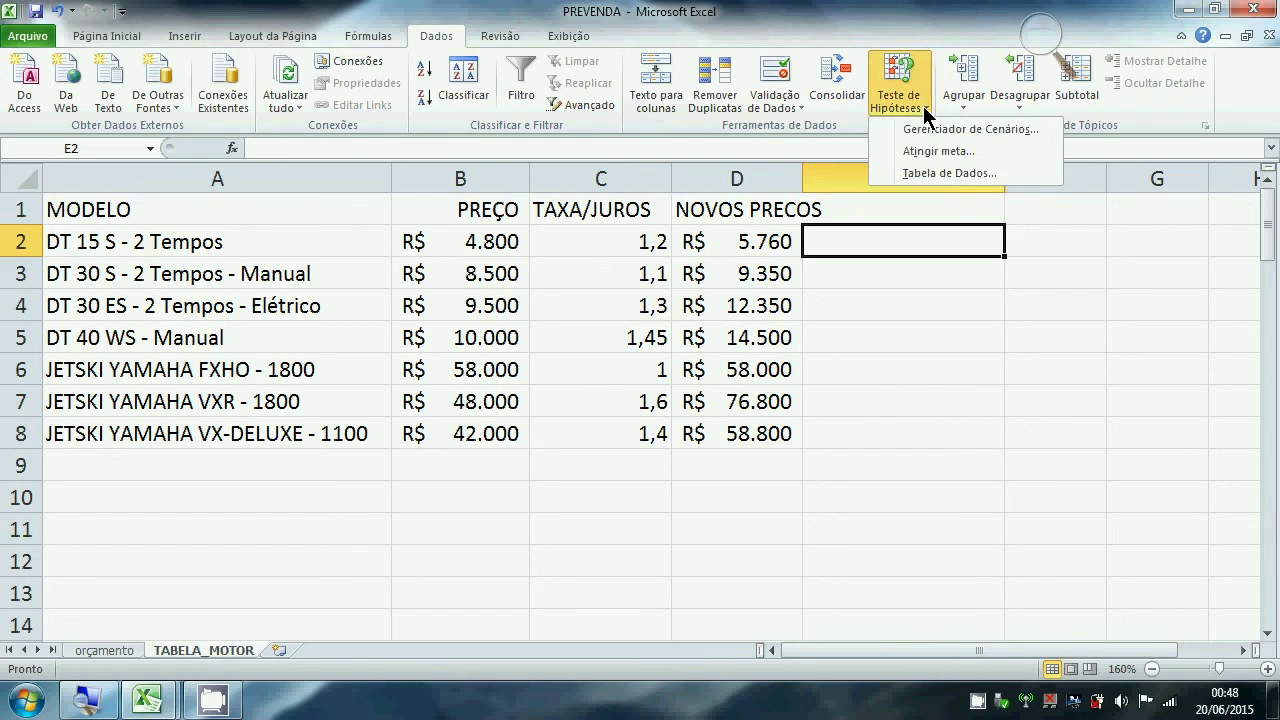
click(923, 174)
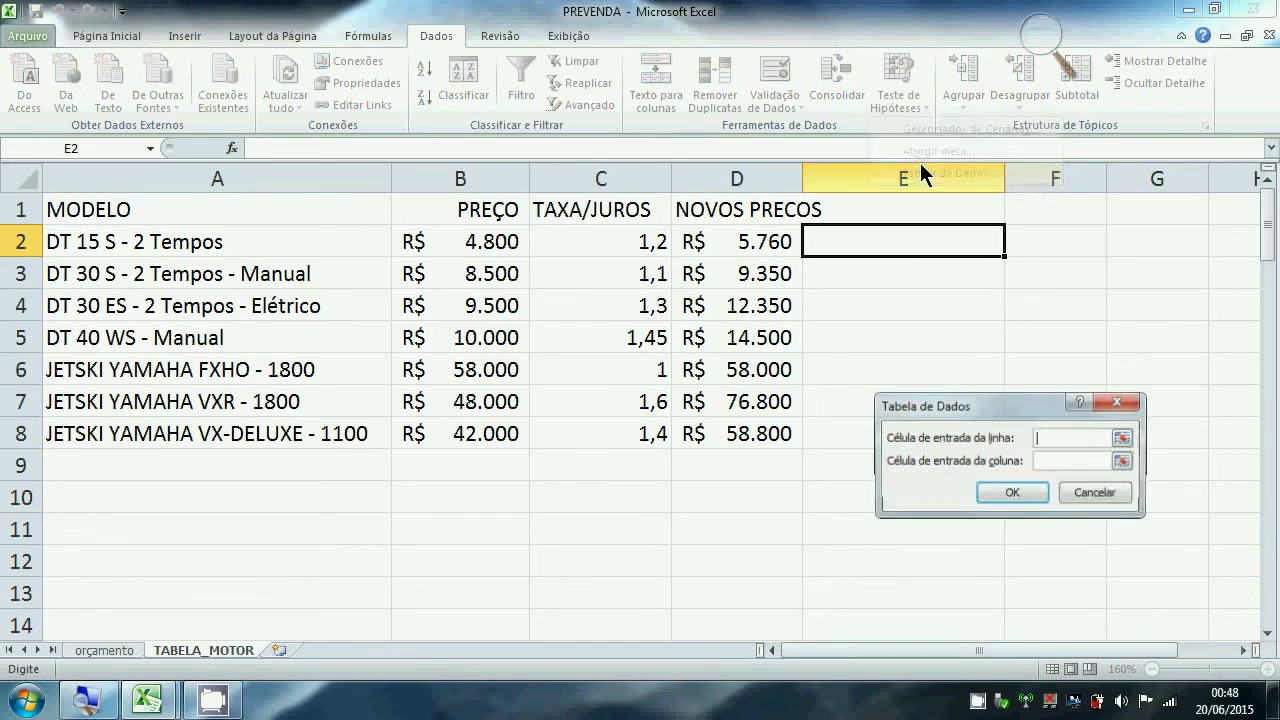
click(1114, 494)
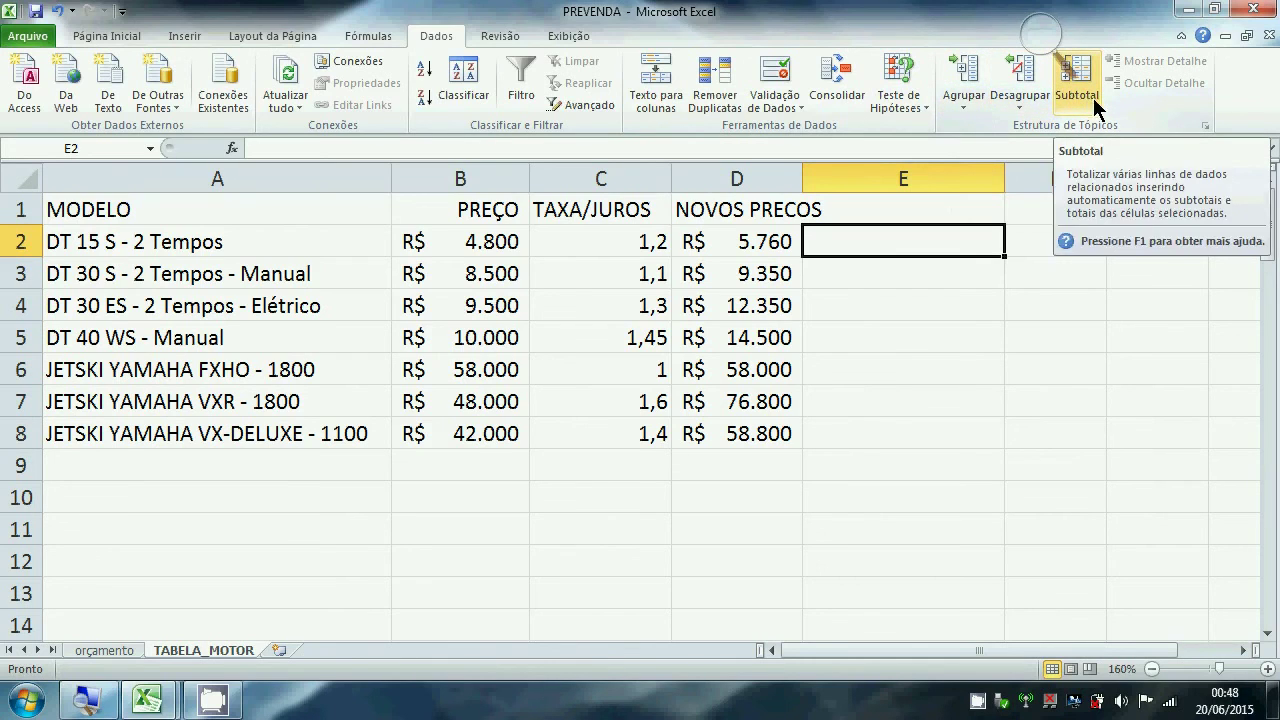
key(Down)
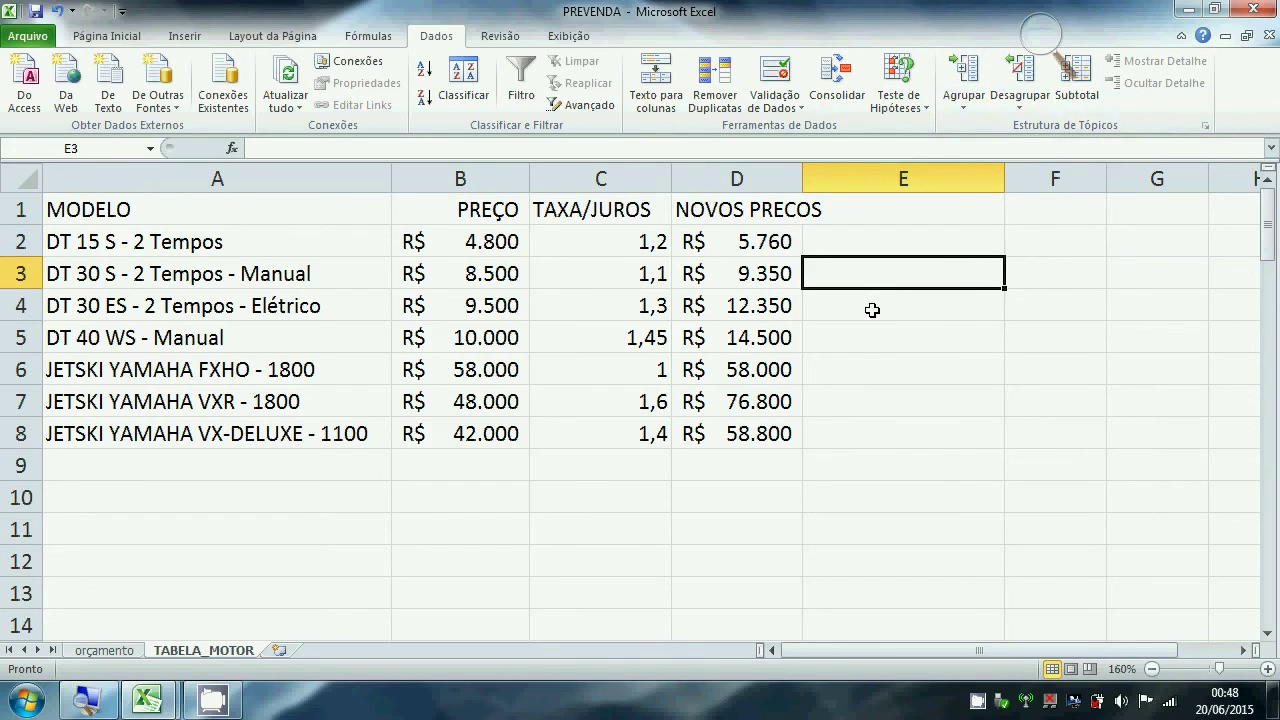
click(502, 33)
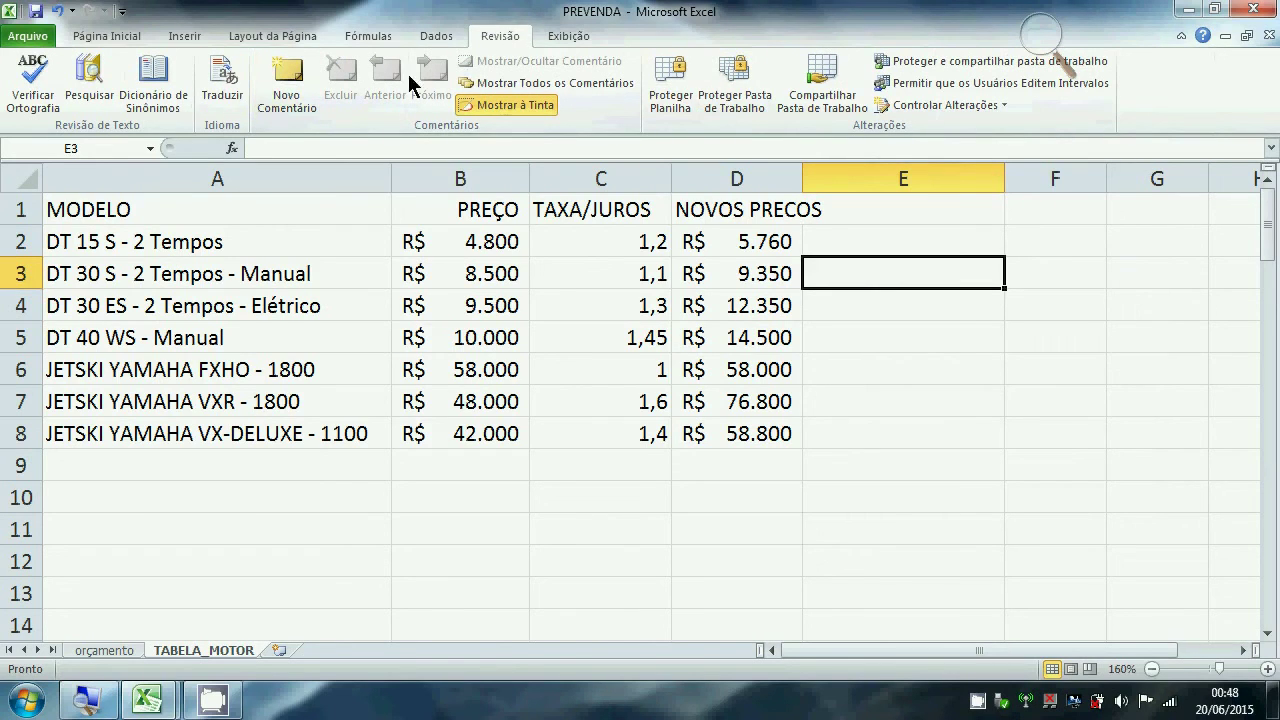
click(440, 40)
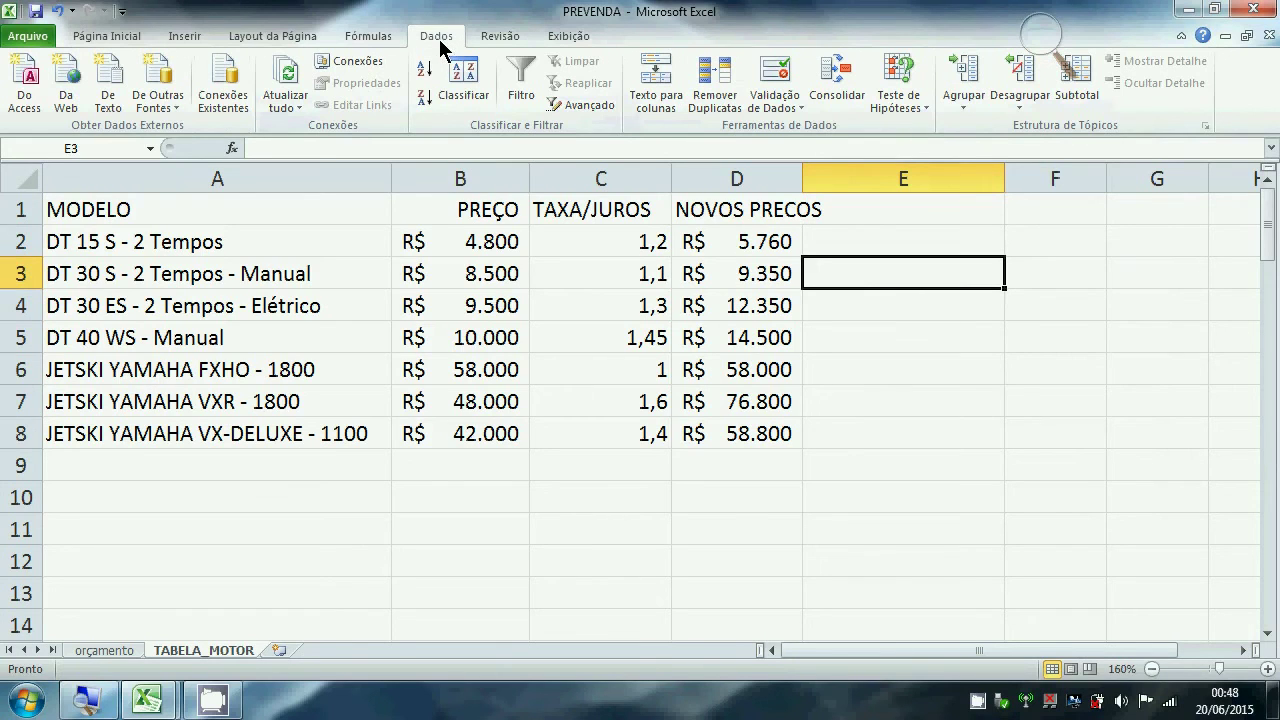